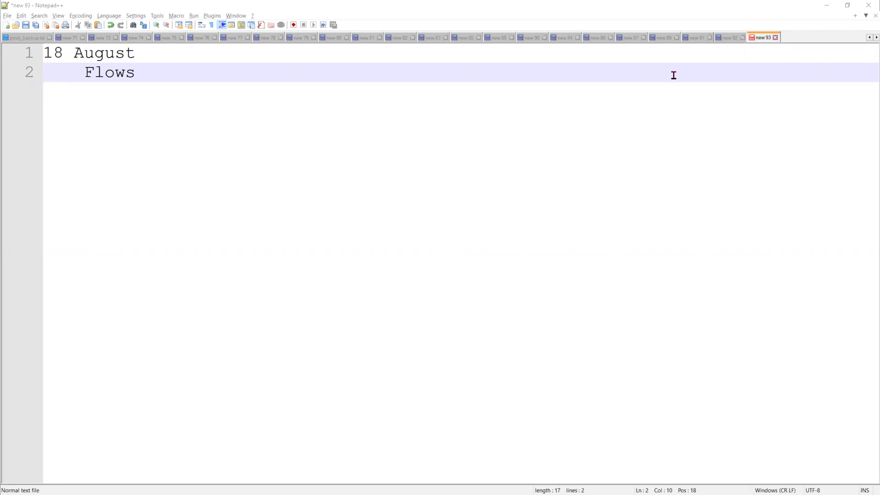
Step: Switch to the Salesforce Flows list in the browser and open the MuleSoftIntegration flow in Flow Builder
click(827, 6)
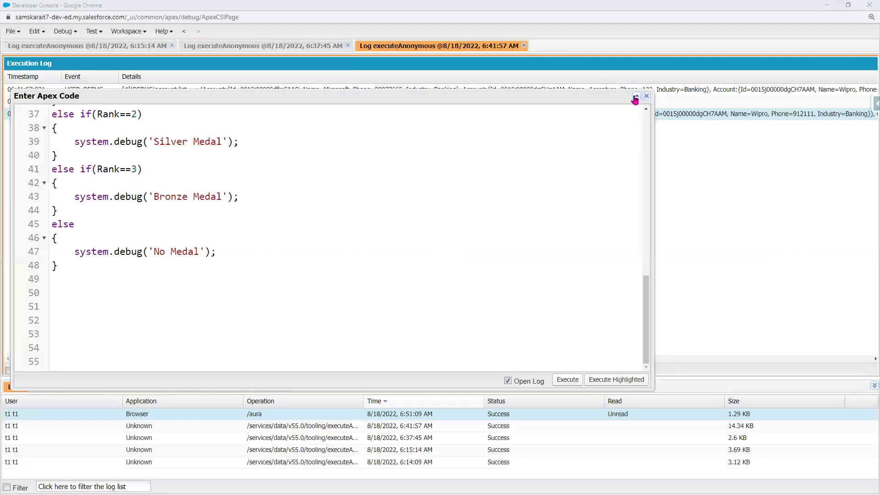
key(alt+Tab)
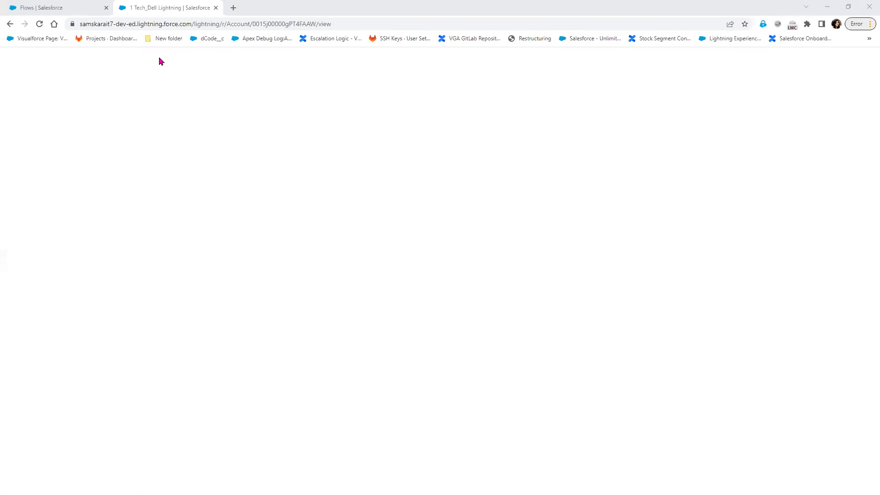
click(62, 9)
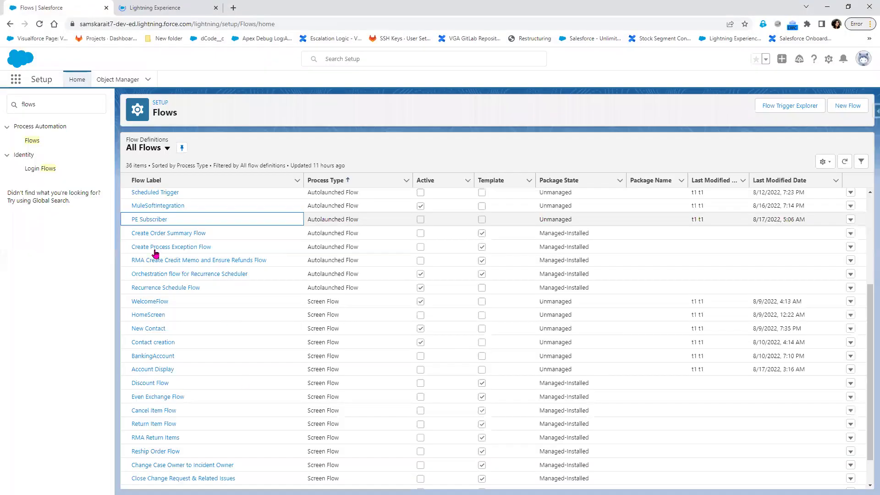
click(179, 198)
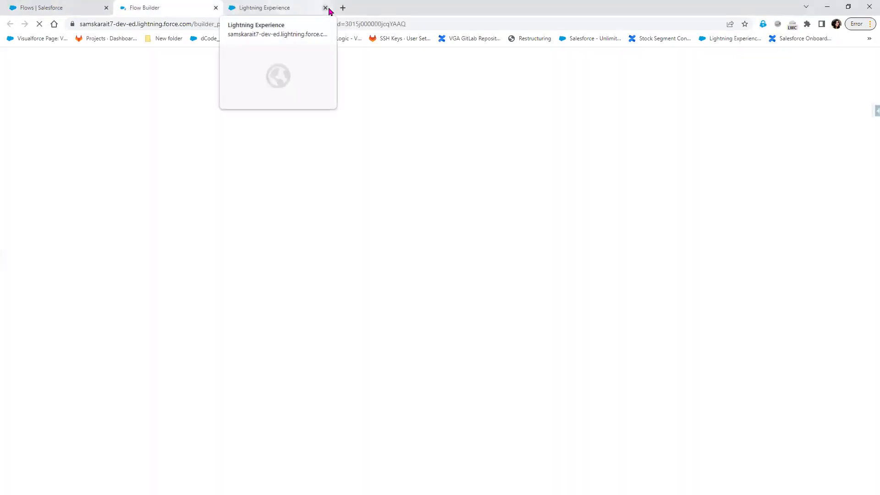
click(287, 7)
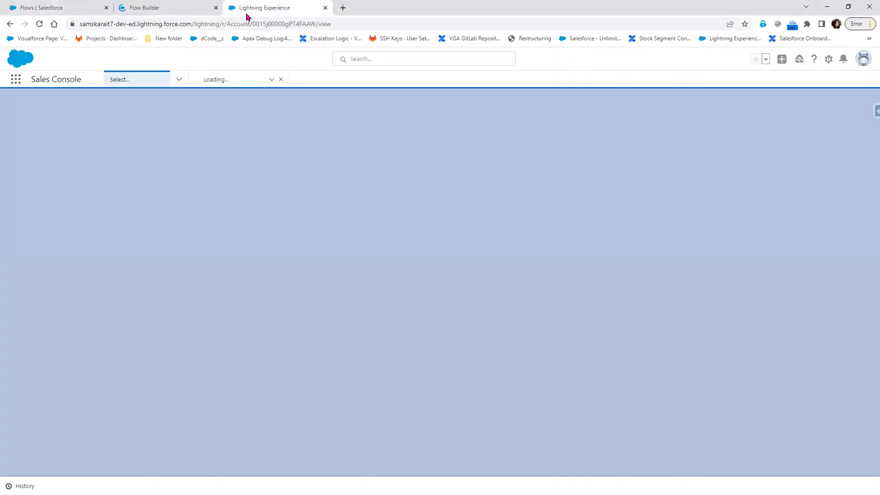
click(168, 7)
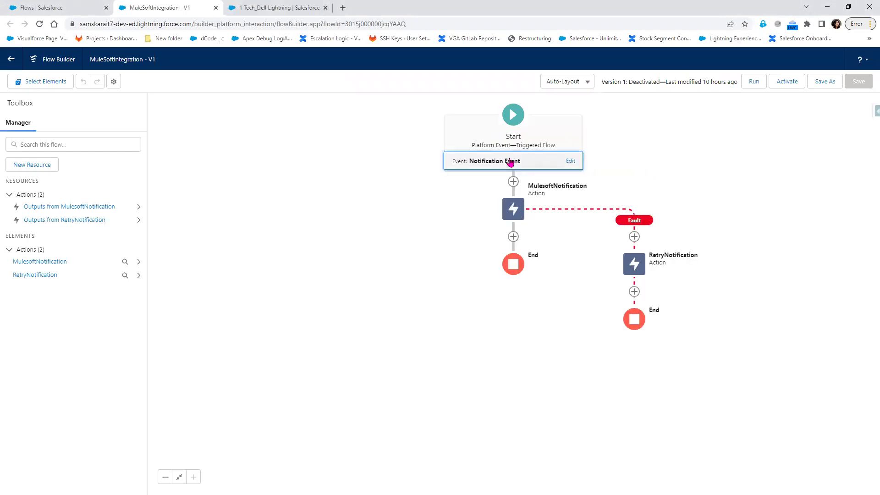
Step: Check which platform event the flow's Start element subscribes to, leaving it unedited
click(510, 161)
click(281, 282)
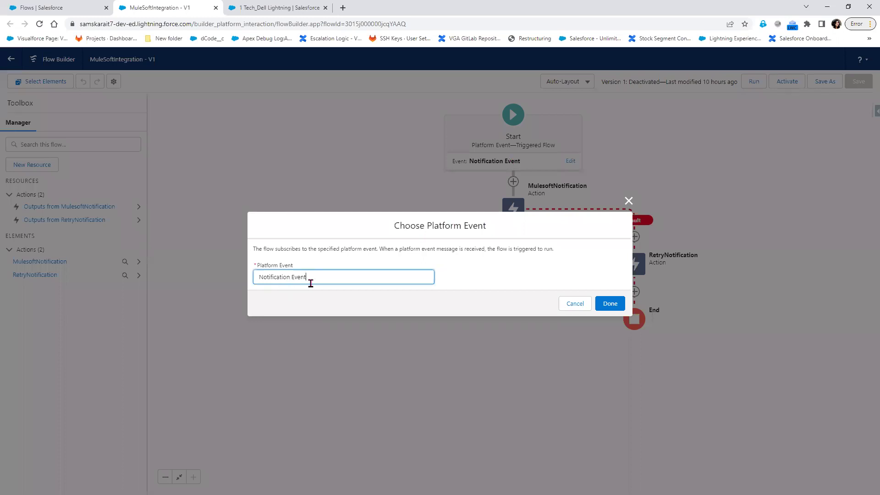
click(628, 201)
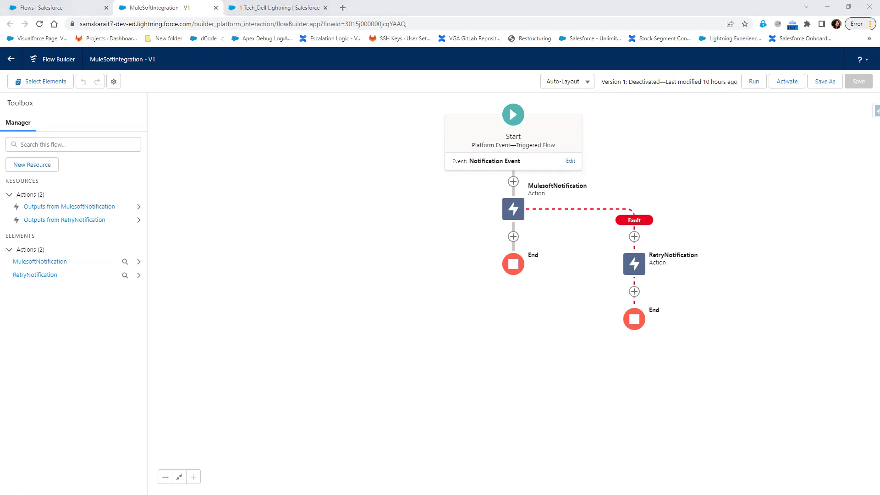
Step: Add an Action element directly after Start, using the New Contact action from the Contact category
click(514, 182)
scroll(516, 256, down, 3)
scroll(516, 260, down, 1)
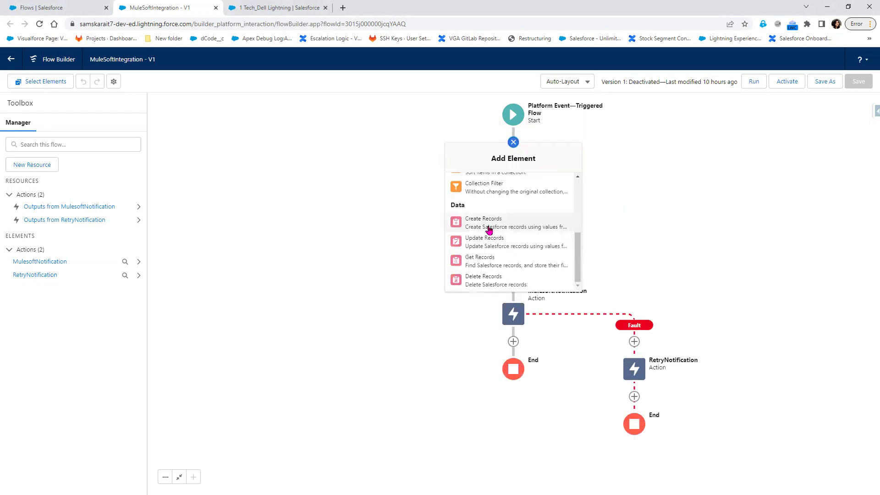
scroll(488, 229, up, 5)
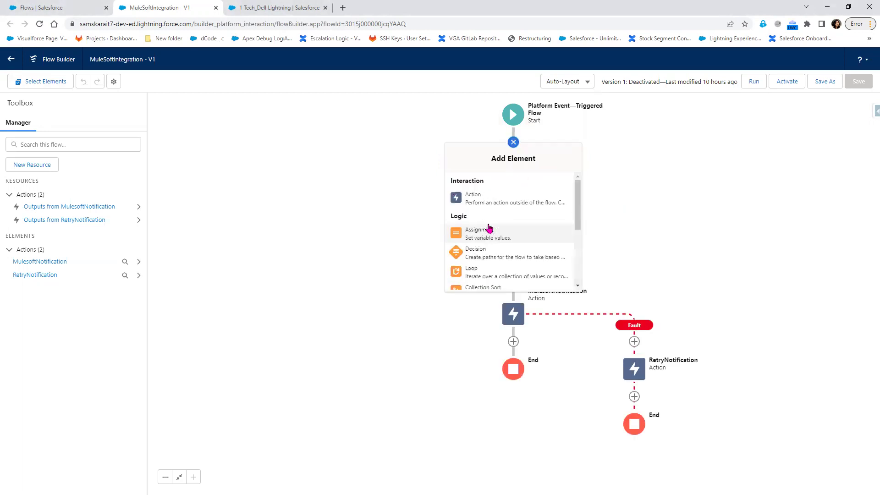
click(486, 200)
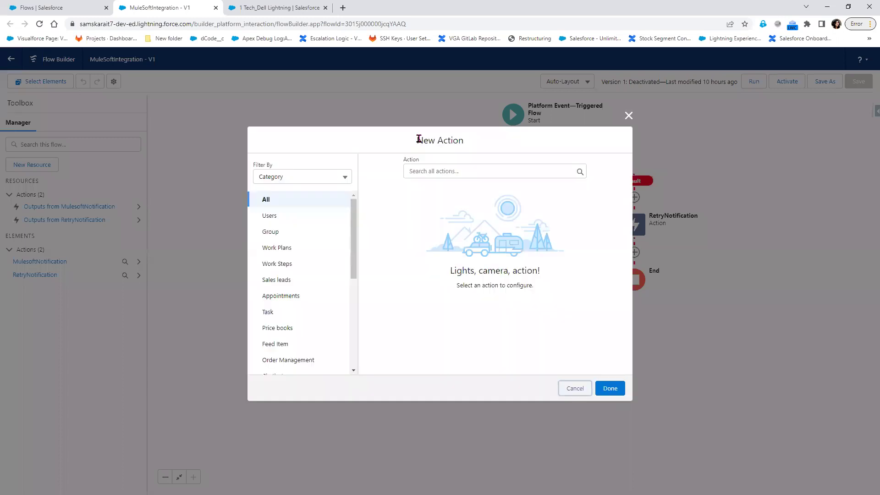
click(297, 313)
scroll(297, 320, down, 2)
click(293, 334)
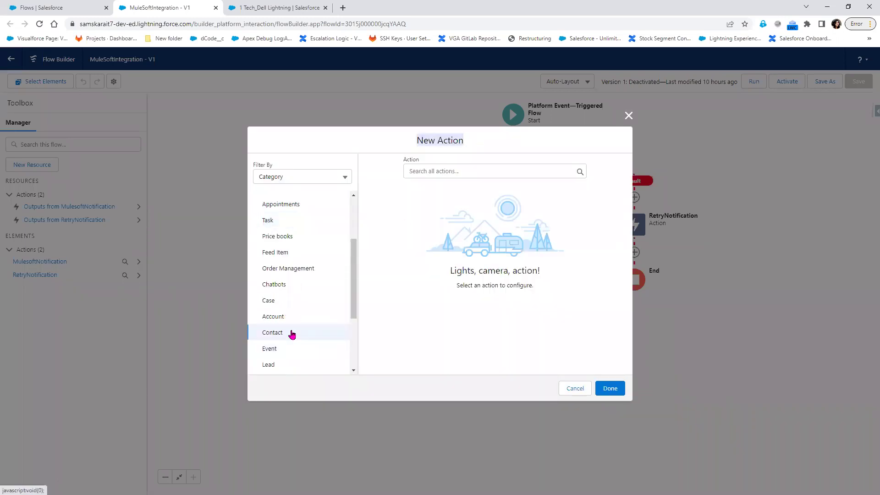
click(473, 173)
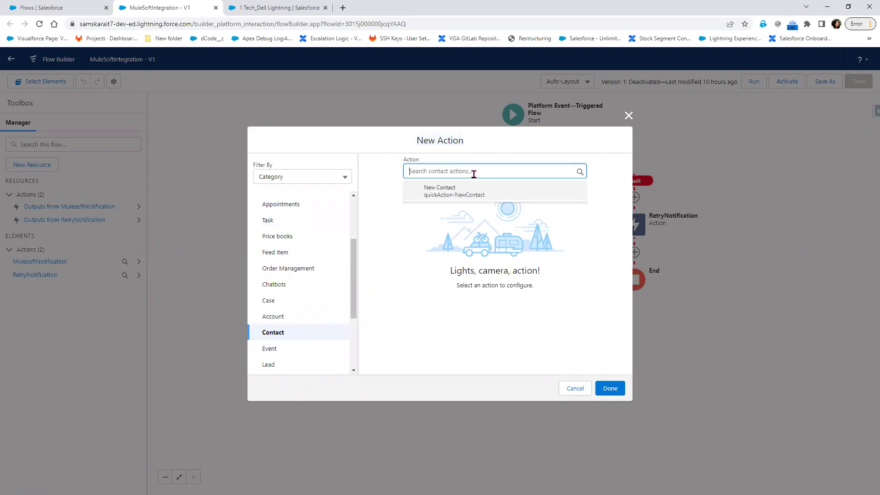
click(467, 197)
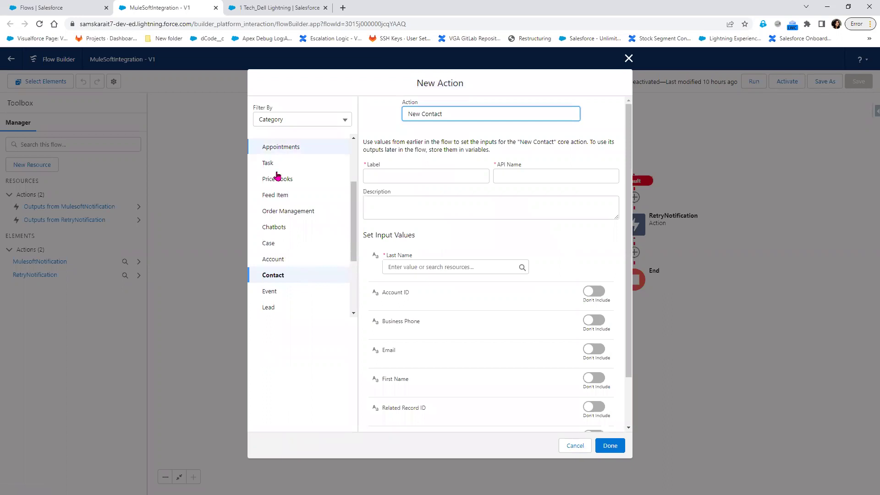
click(482, 114)
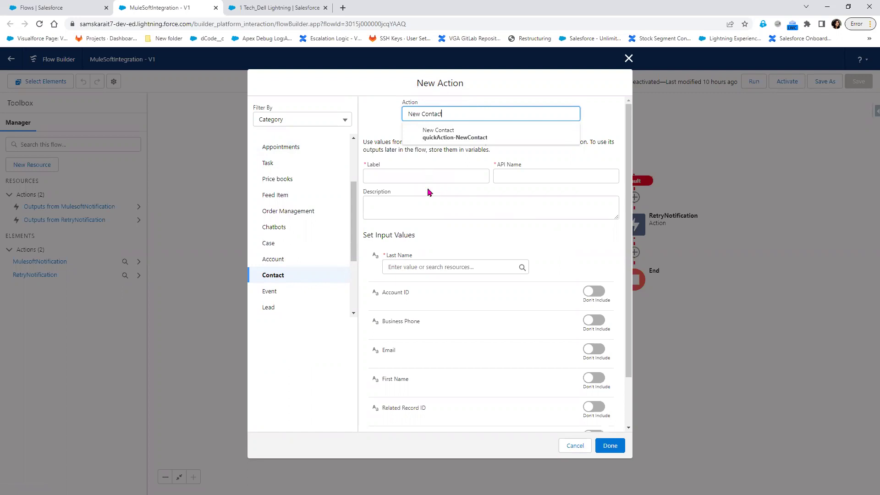
Step: Label the new action Create Contact and set its Last Name input value to Platform
click(405, 174)
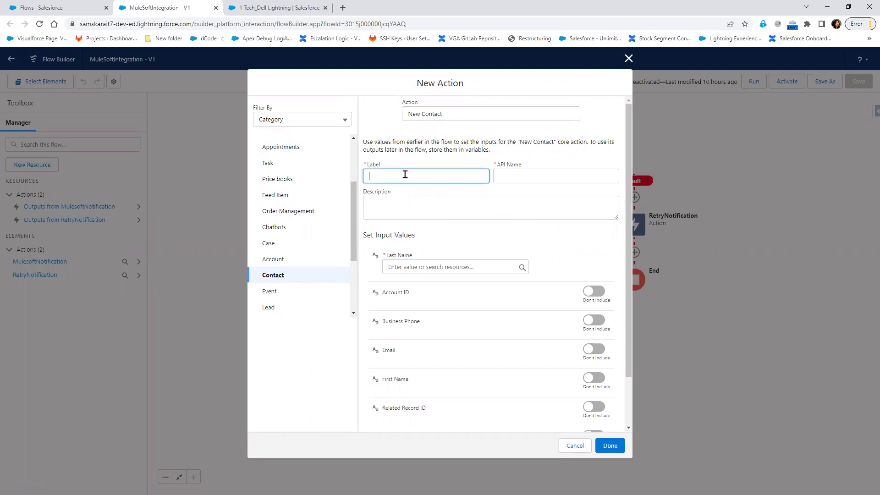
text(Create Contact)
key(Tab)
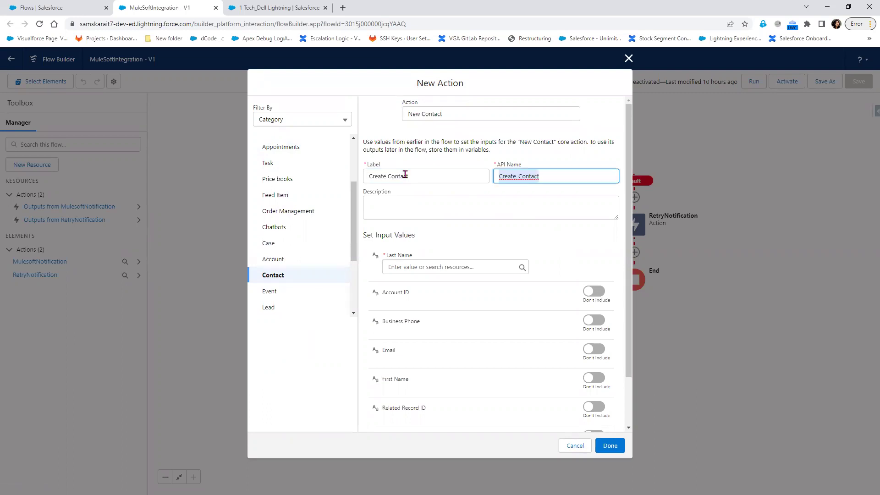
click(441, 267)
text(P)
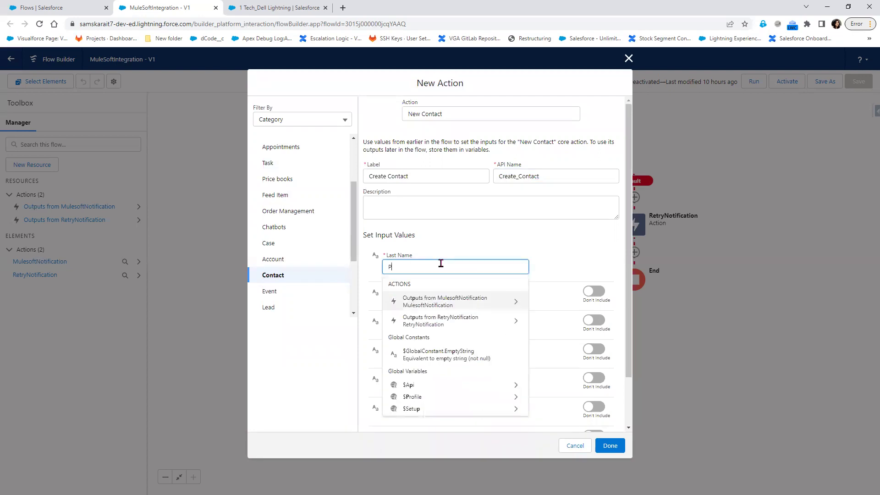
text(latform)
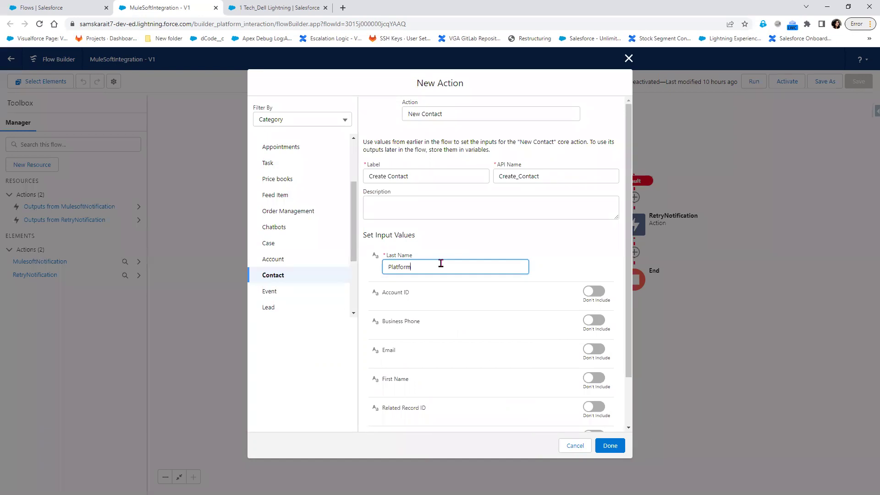
Step: Include the First Name input with the value Event and finish configuring the Create Contact action
scroll(601, 357, down, 1)
click(601, 335)
click(470, 345)
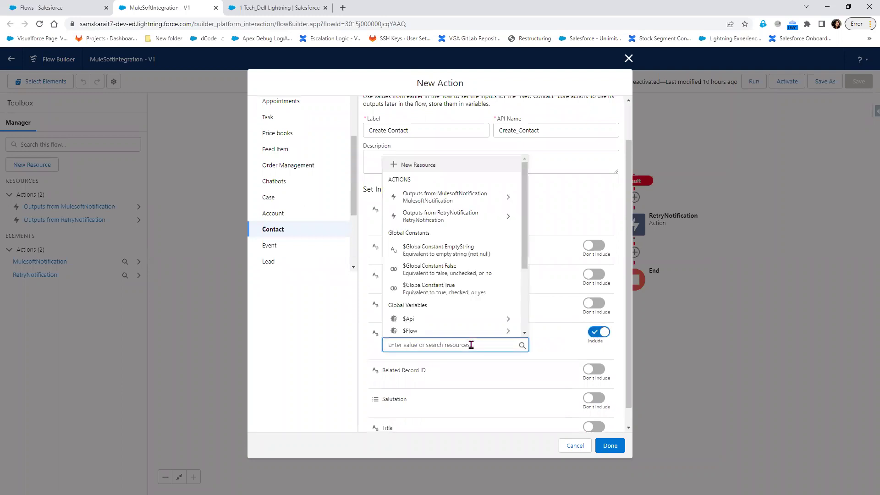
text(Event)
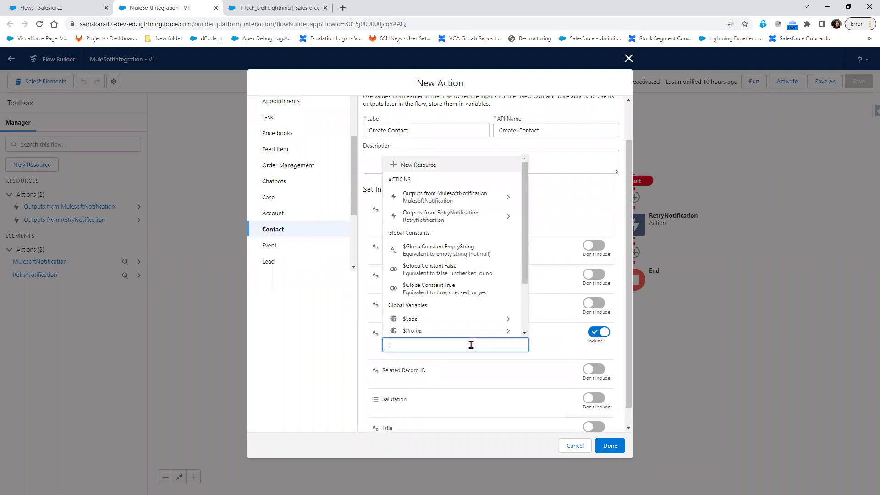
click(545, 347)
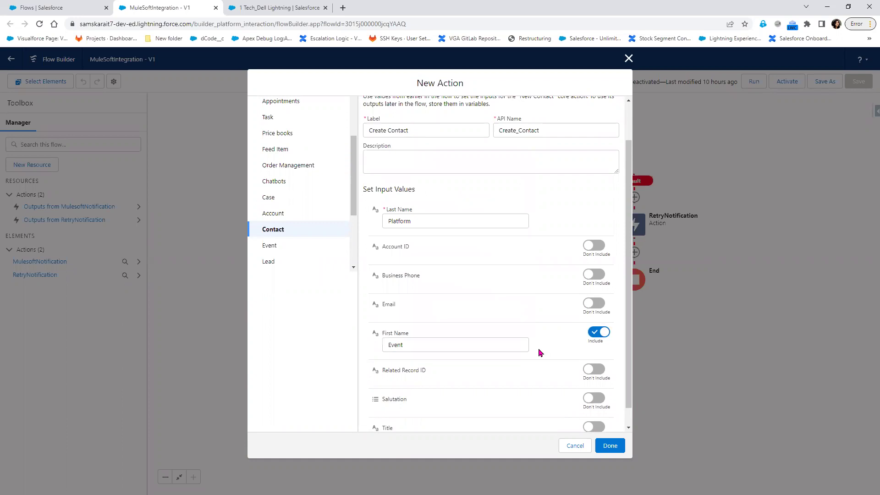
scroll(541, 354, down, 1)
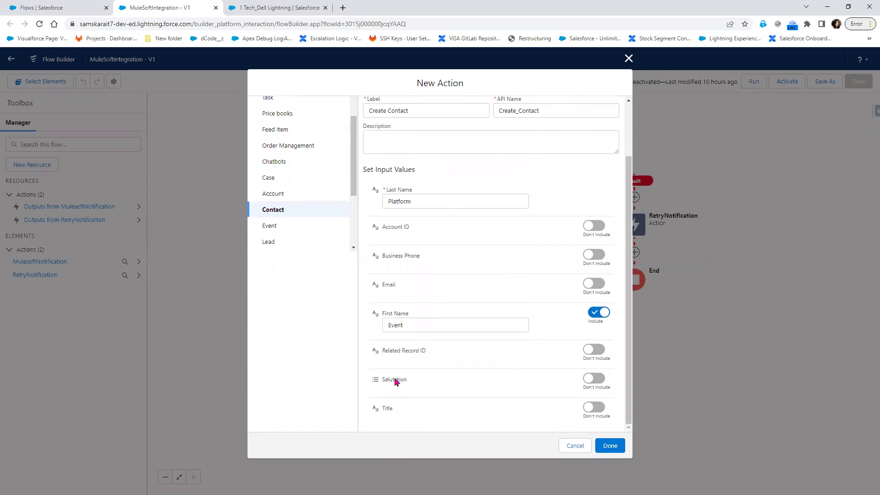
scroll(491, 275, up, 3)
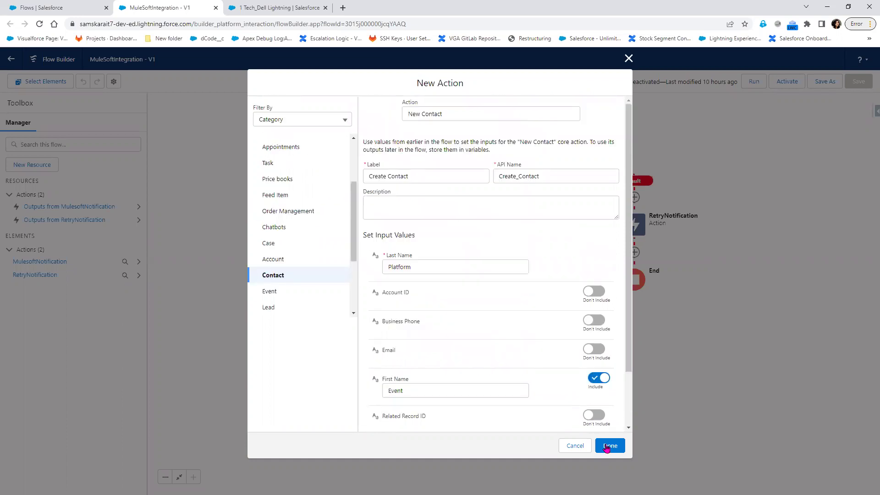
click(608, 446)
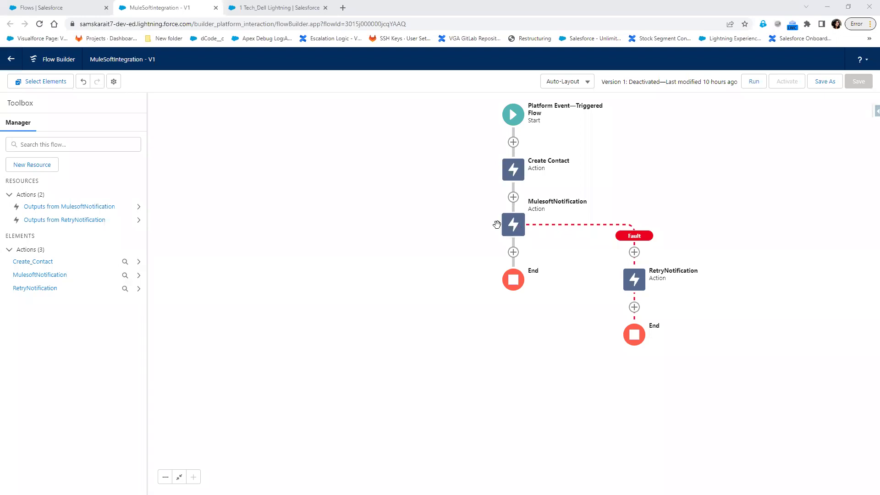
Step: Save the MuleSoftIntegration flow as a new version and activate that version
click(818, 87)
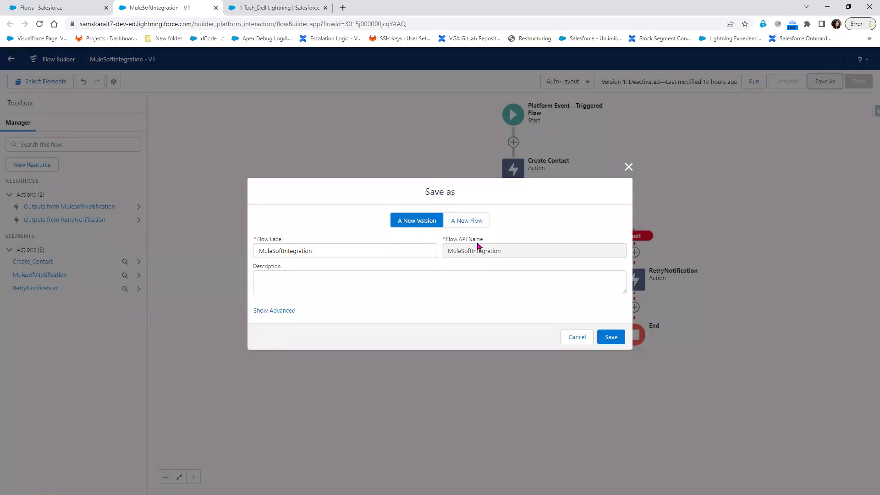
click(617, 342)
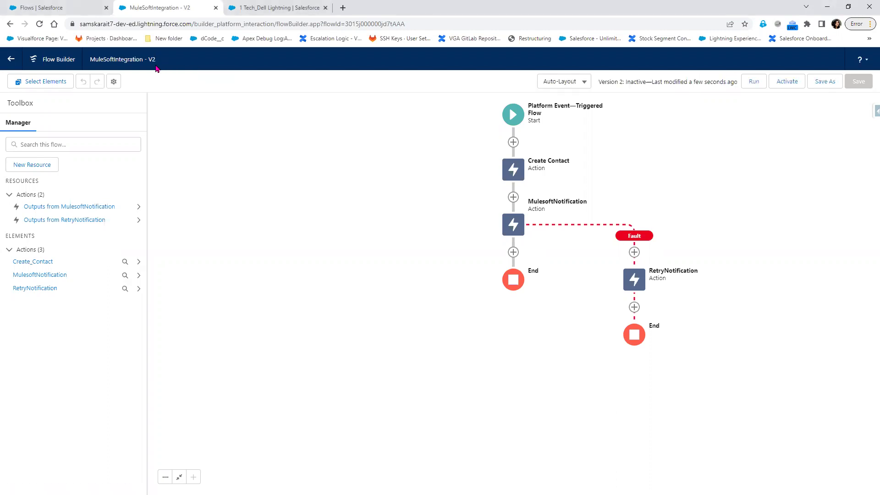
click(791, 86)
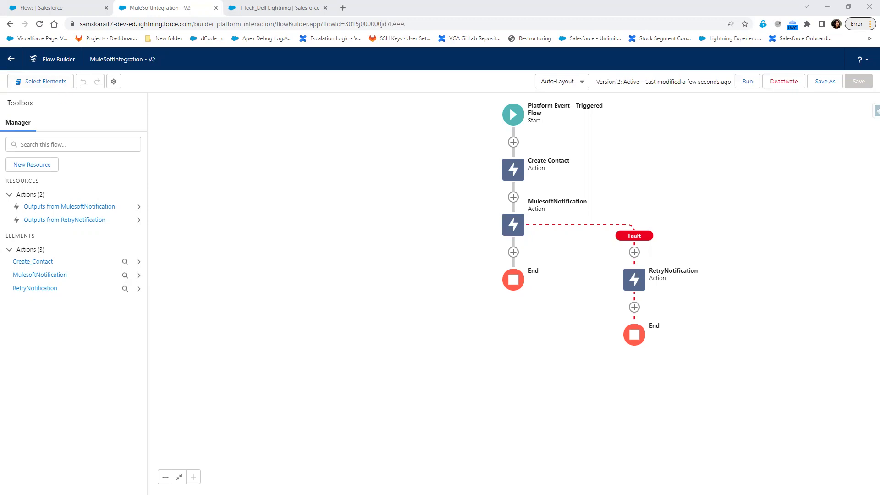
Step: Switch to the Developer Console and look through the existing anonymous Apex code
key(alt+Tab)
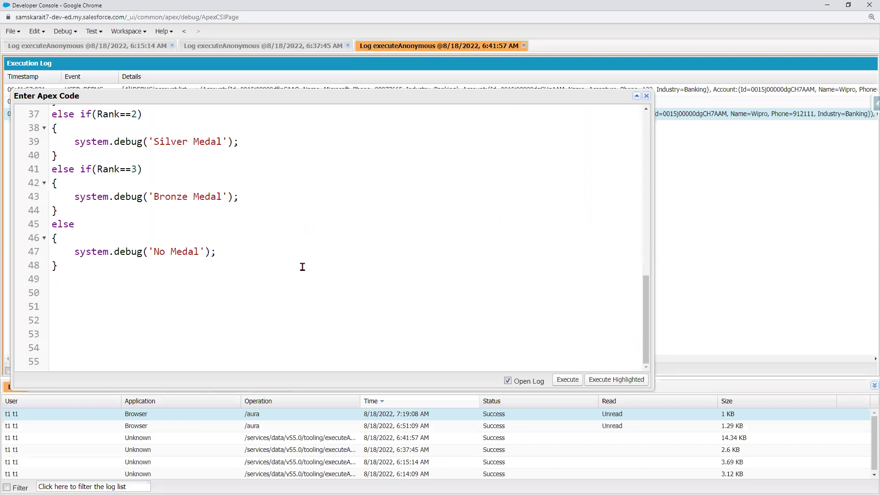
scroll(302, 265, up, 8)
scroll(301, 272, up, 3)
scroll(302, 271, down, 12)
click(827, 5)
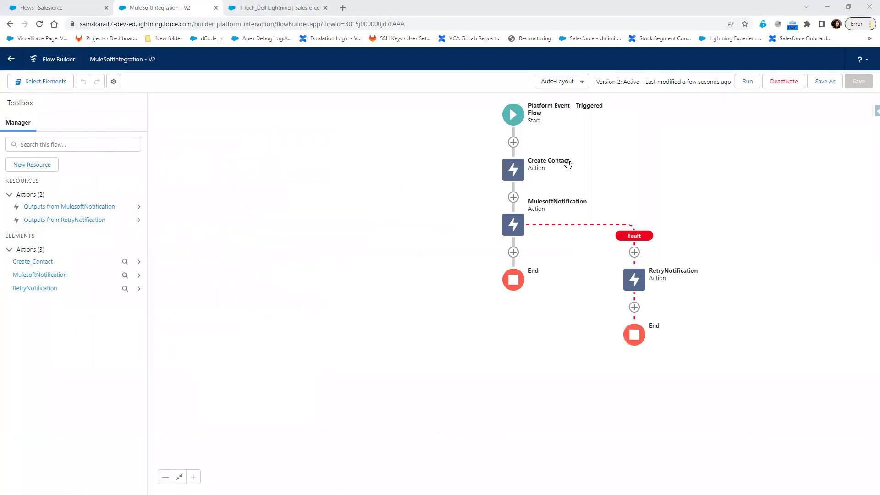
Step: Find Platform Events in Setup, open it in a new tab, and open the Notification Event definition
click(46, 8)
click(49, 102)
text(Platfor)
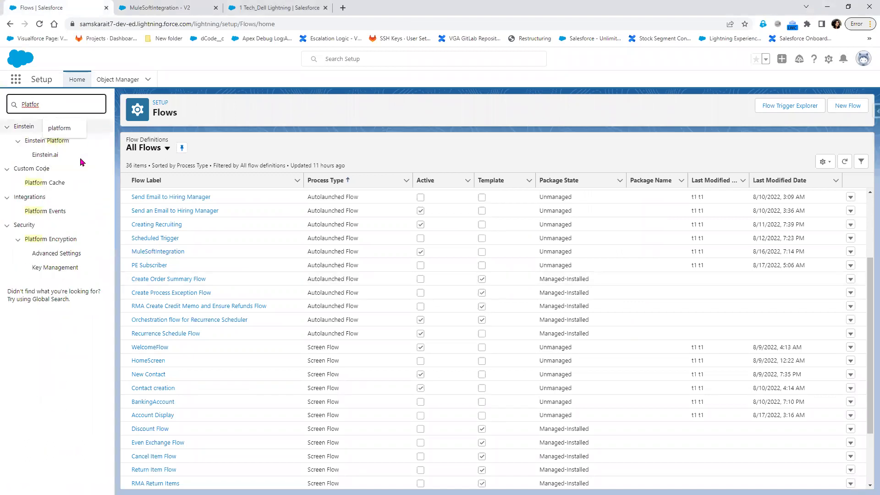
middle_click(59, 211)
click(184, 9)
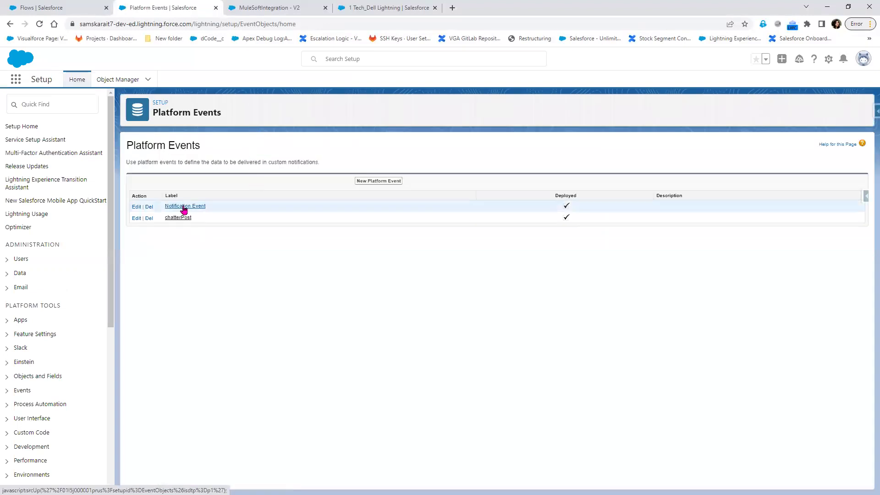
click(184, 207)
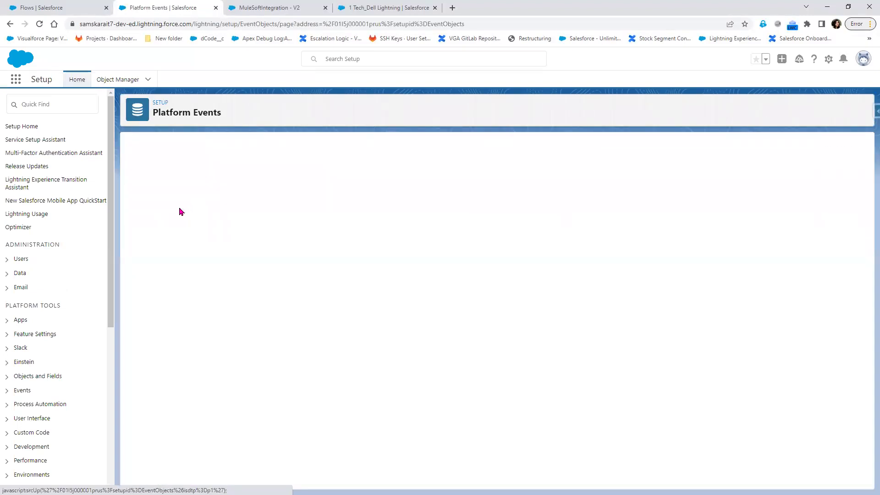
Step: Copy the Notification Event's API name, Notification_Event__e, for use in another window
double_click(291, 216)
key(ctrl+c)
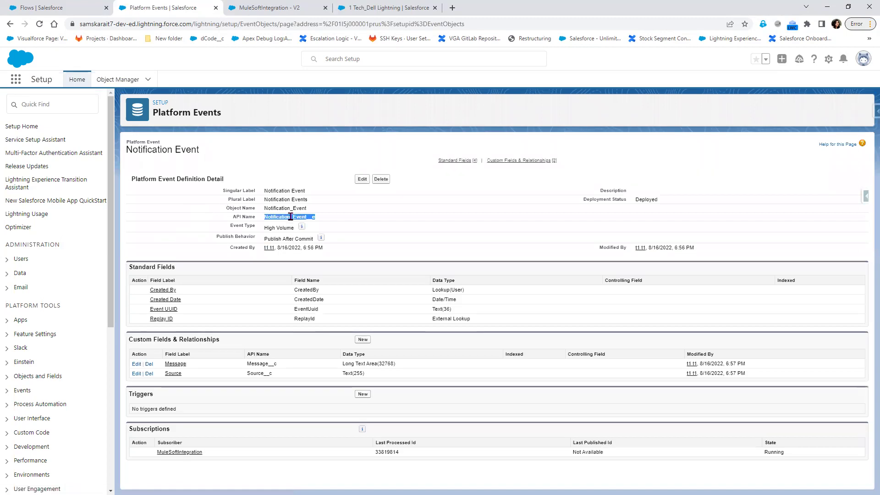
key(alt+Tab)
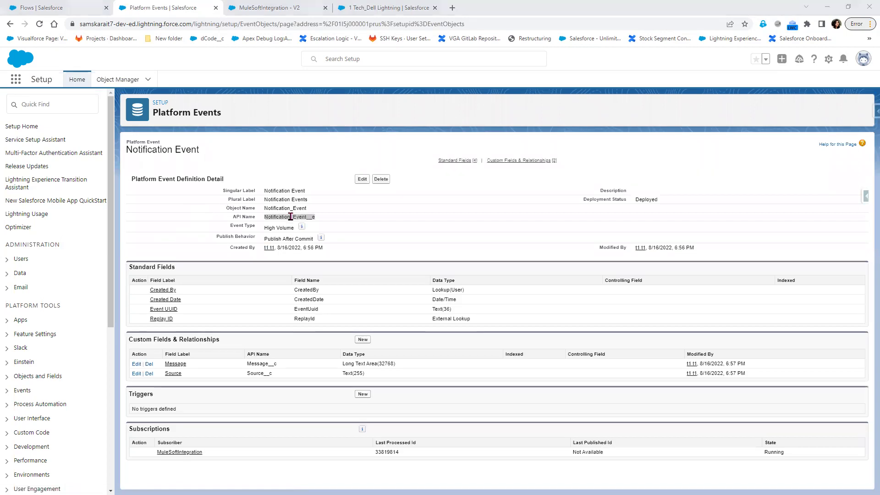
Step: Switch to the Developer Console and add a comment line of asterisks below the existing anonymous Apex code
key(alt+Tab)
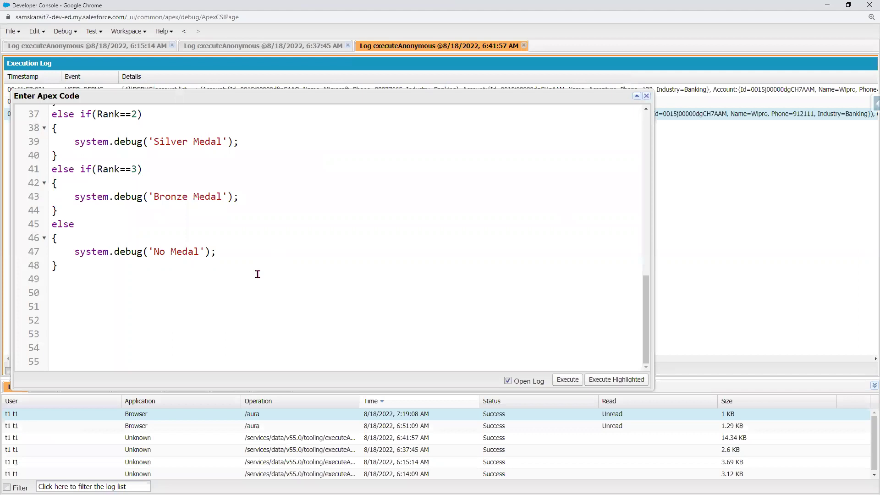
text(//*******************************************************)
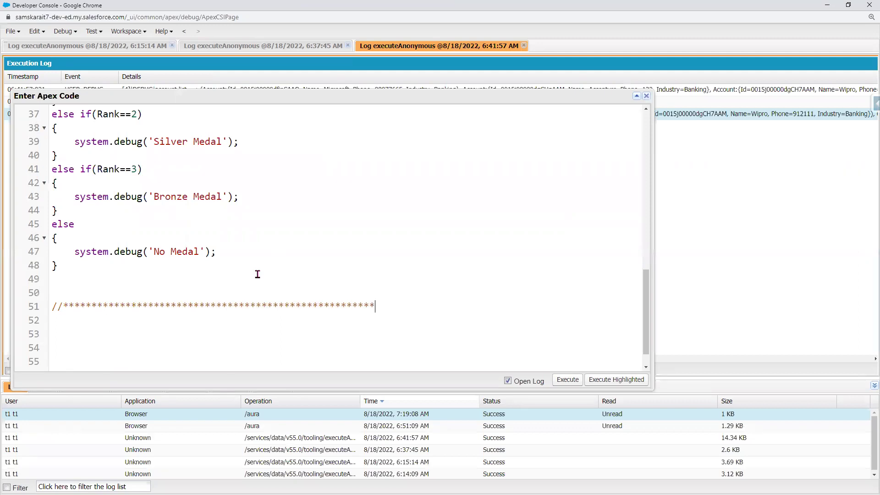
key(Return)
key(Return)
Step: Declare a variable named event of type Notification_Event__e and instantiate it with new Notification_Event__e()
key(ctrl+v)
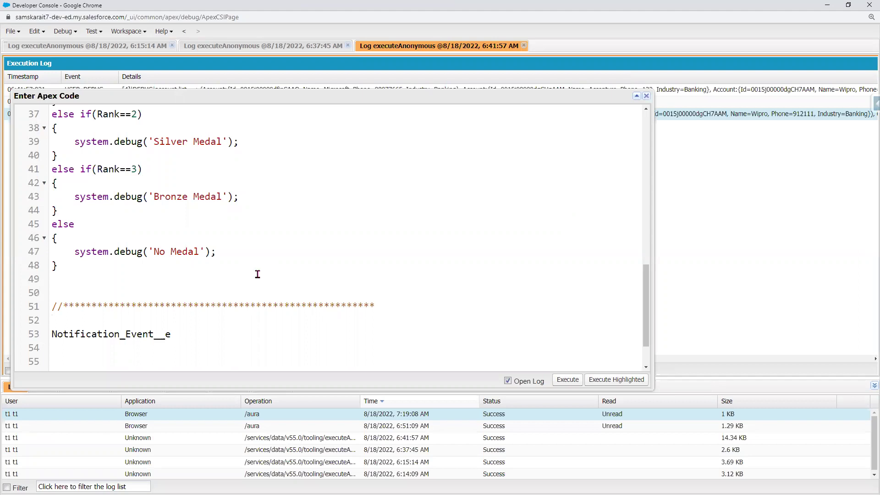
text(event=  ew)
key(BackSpace)
text(new)
key(ctrl+v)
text(()
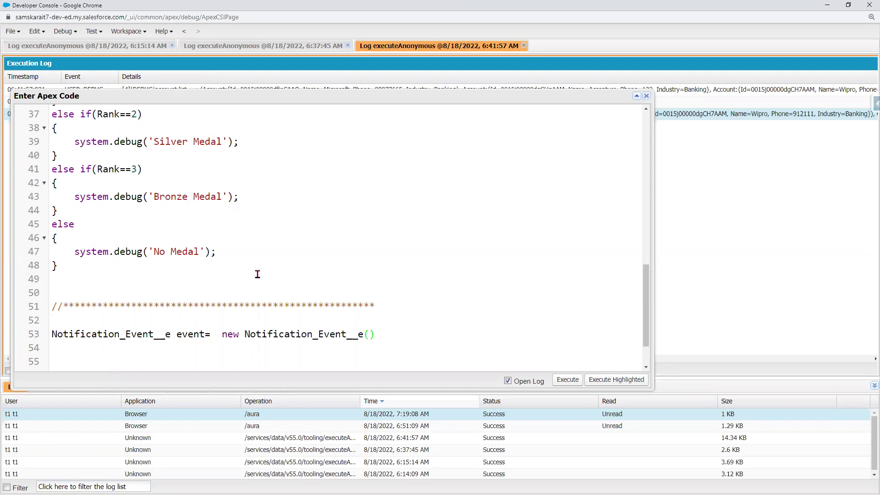
text();)
key(Return)
Step: Set the event's Message__c to 'Created Contact from Platform Event', copying the field's API name from the Notification Event definition
text(event.)
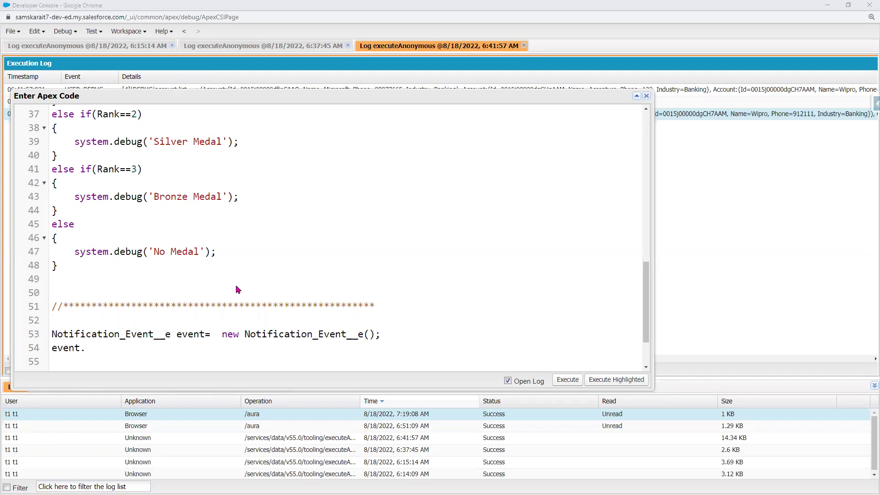
key(alt+Tab)
double_click(253, 363)
key(ctrl+c)
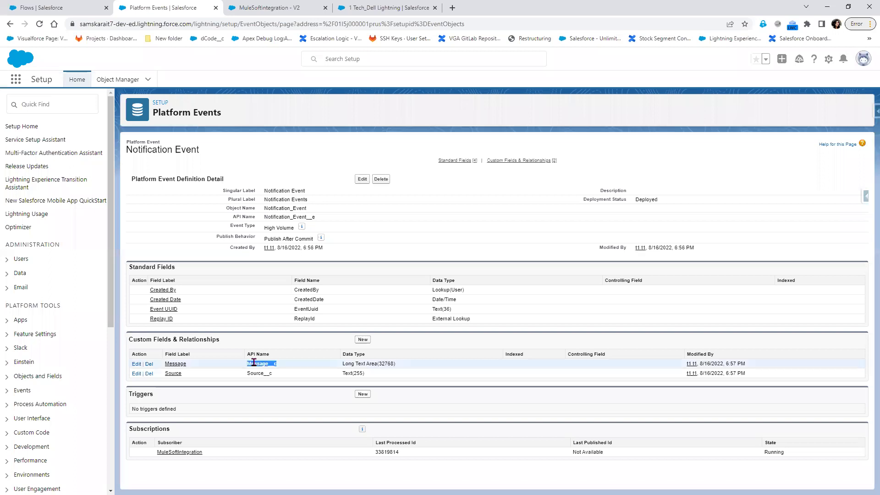
key(alt+Tab)
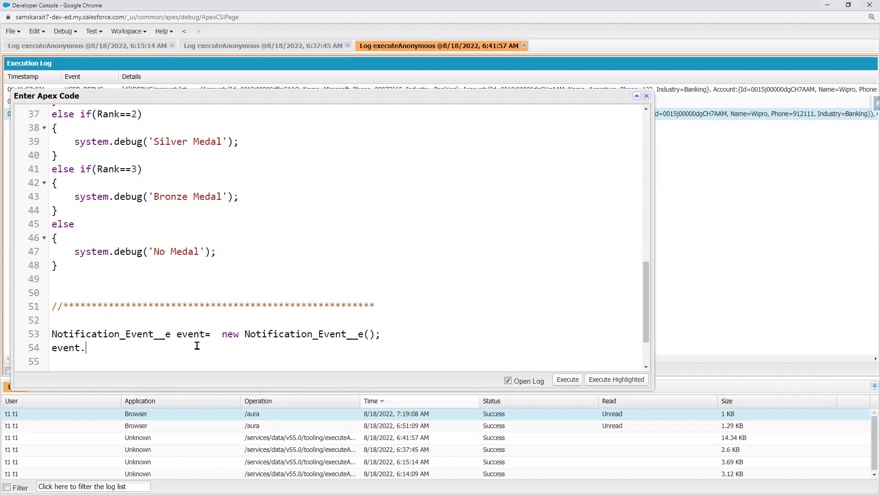
key(ctrl+v)
text(Created)
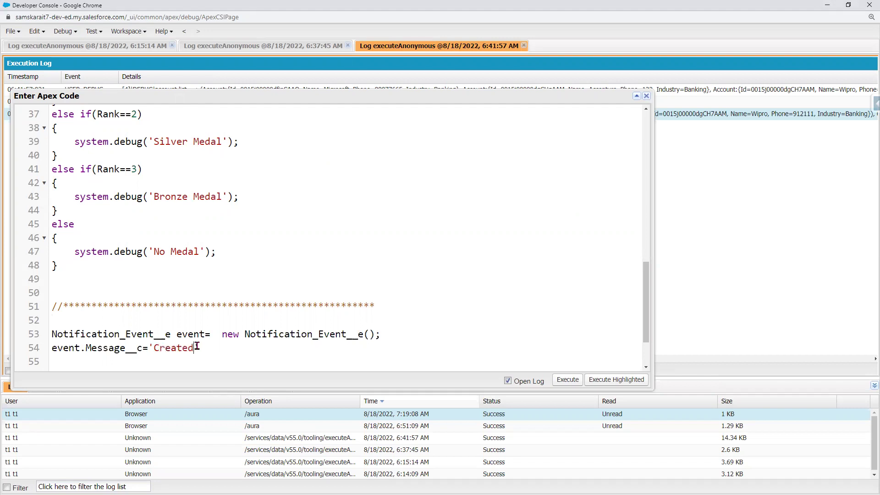
text( Contact from Pla)
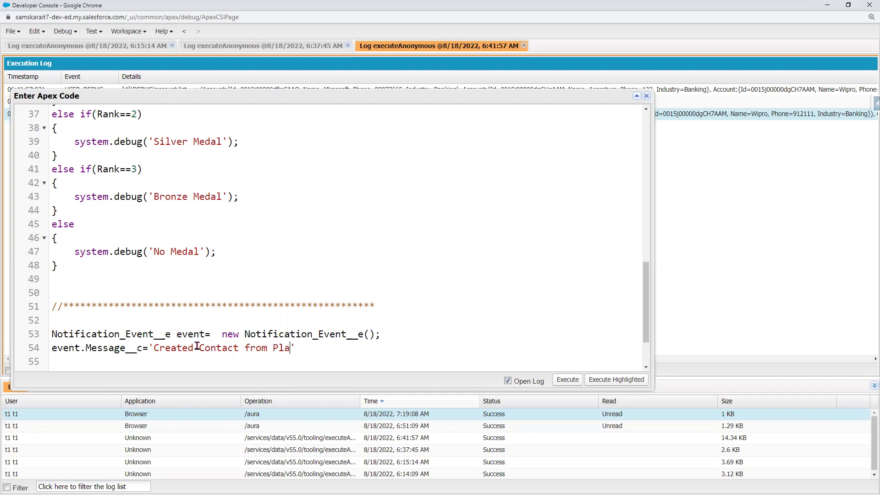
text(tform Event';)
key(Return)
Step: Set the event's Source__c to 'From Force.Com', copying the field's API name from the Notification Event definition
text(event)
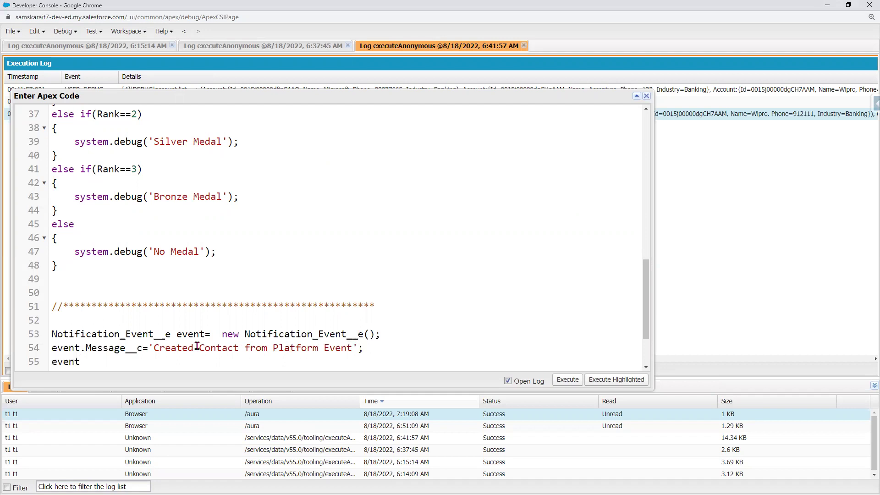
text(.)
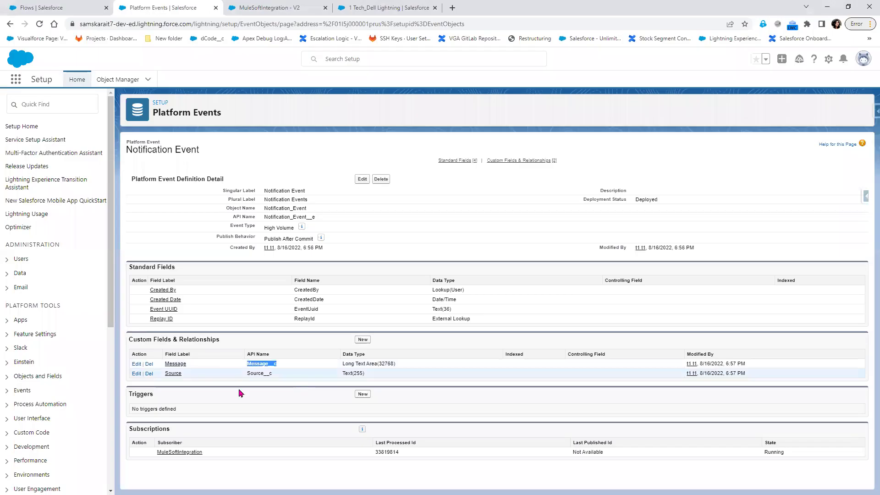
key(alt+Tab)
click(257, 373)
double_click(257, 372)
key(ctrl+c)
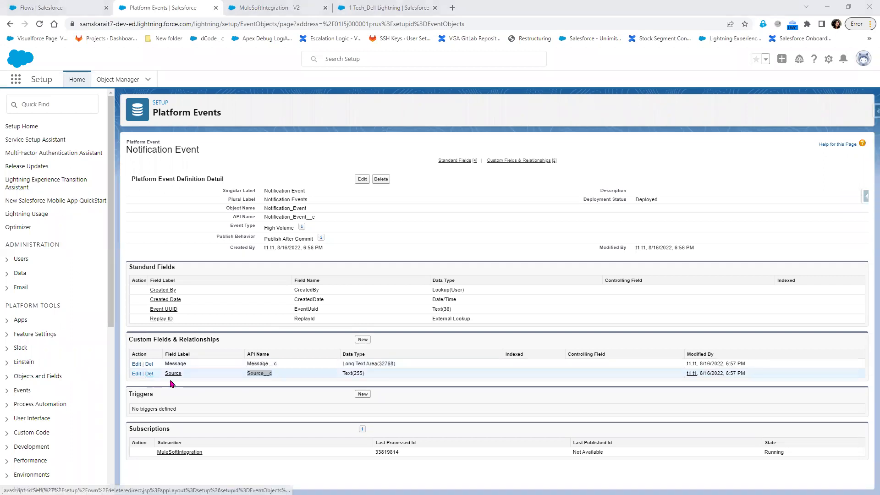
key(alt+Tab)
key(ctrl+v)
scroll(397, 343, down, 2)
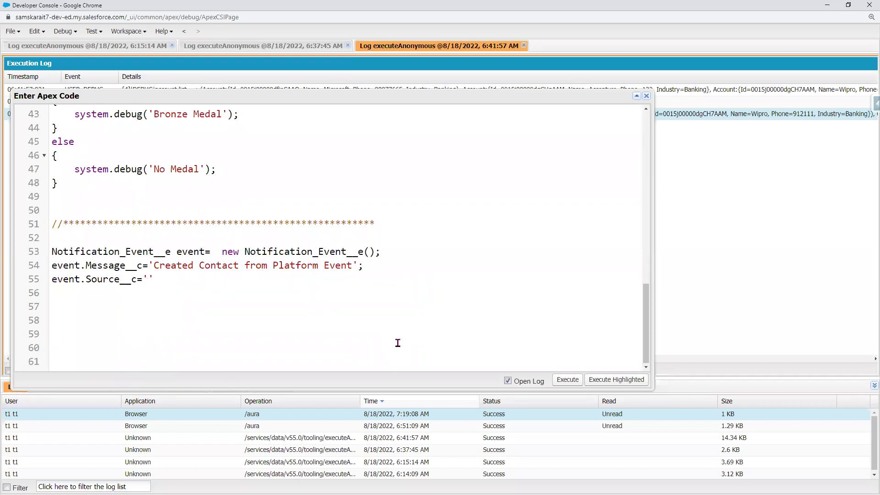
text(From Force.A)
key(BackSpace)
text(Con)
text(m)
Step: Add the statement EventBus.publish(event); and select the four new lines of event code
text(Eve)
text(ntBus)
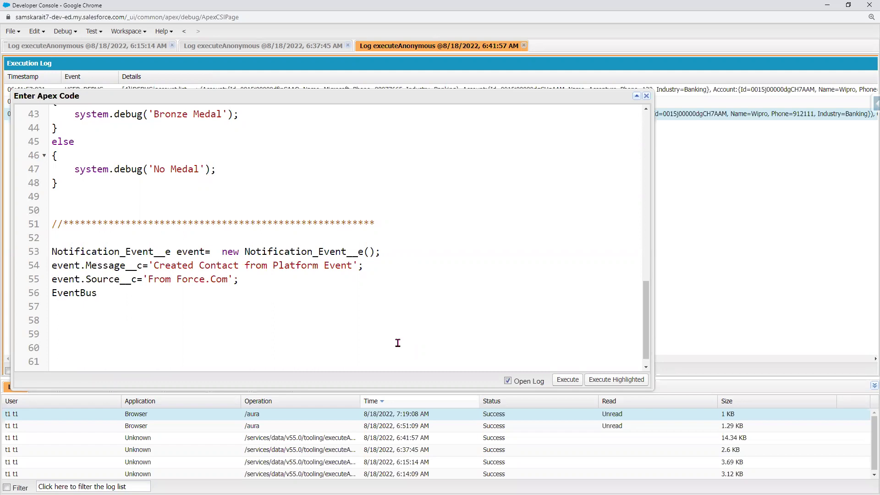
text(.)
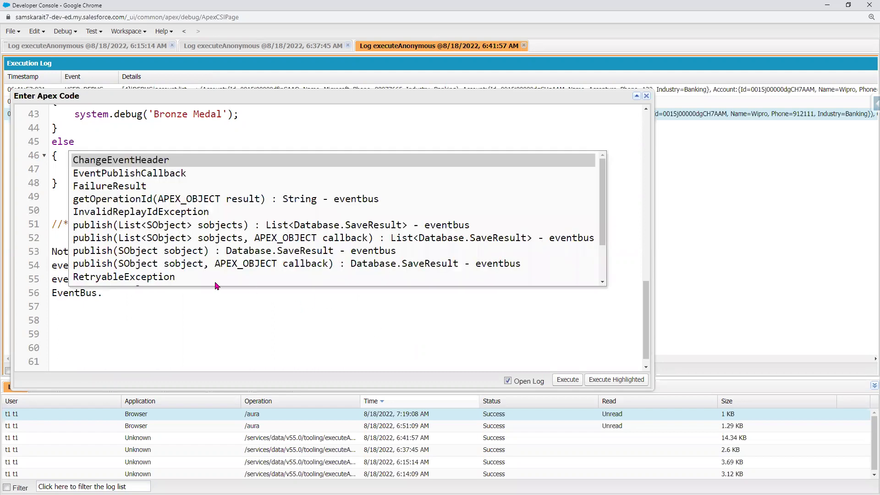
click(156, 252)
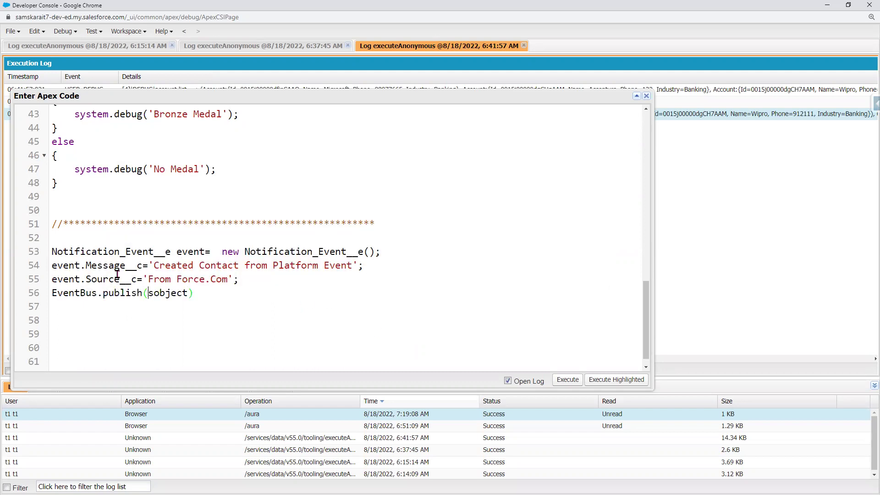
double_click(185, 252)
key(ctrl+c)
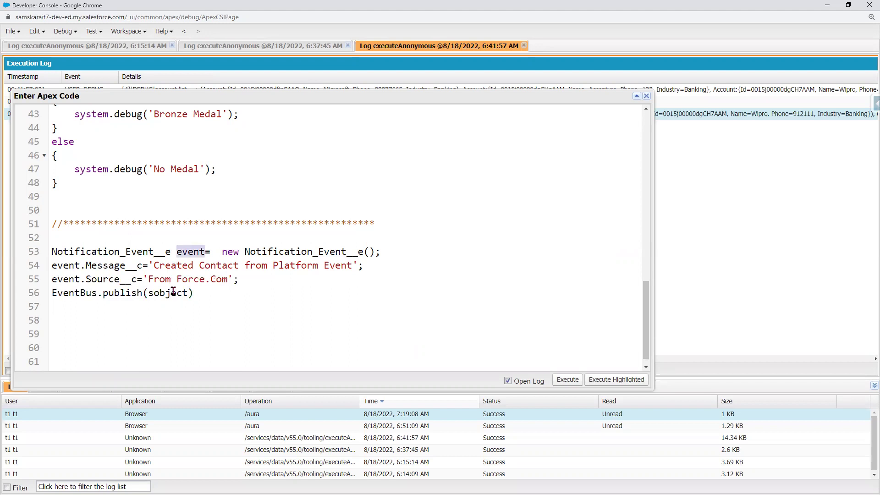
double_click(183, 293)
key(ctrl+v)
text(;)
drag(197, 298, 48, 257)
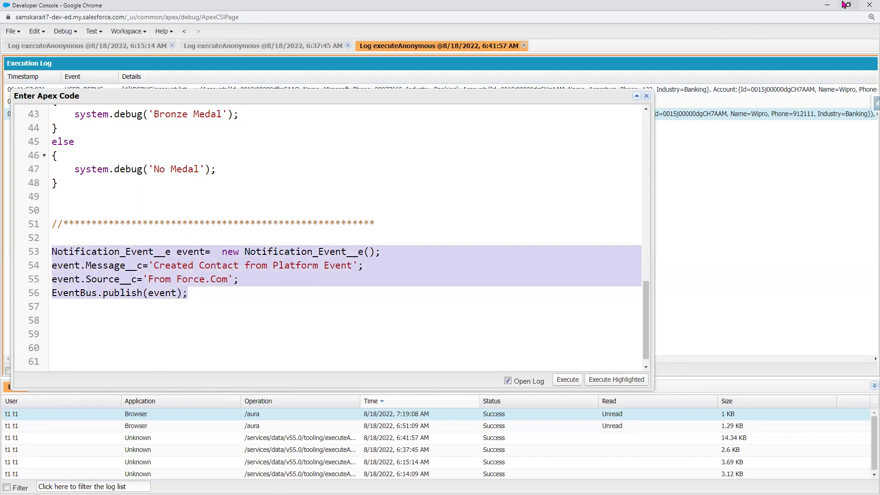
Step: Return to Salesforce Setup, find and open Debug Logs, and delete all existing logs
click(827, 5)
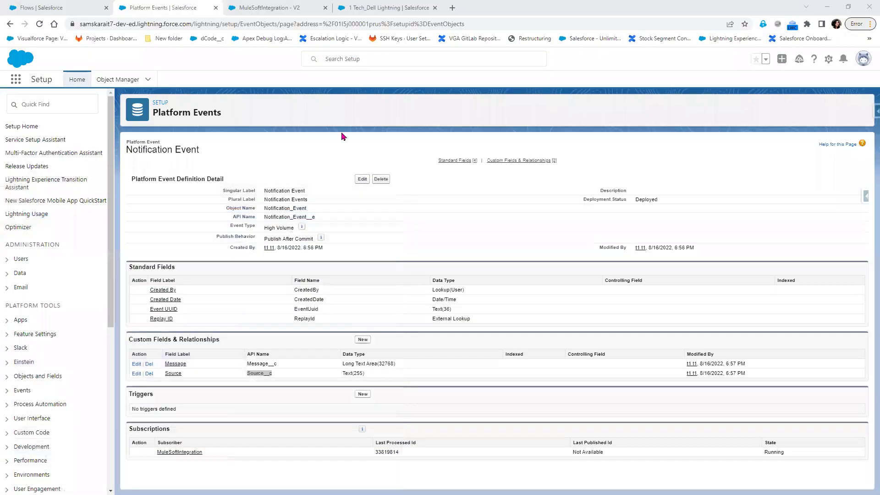
click(66, 104)
text(Debug log)
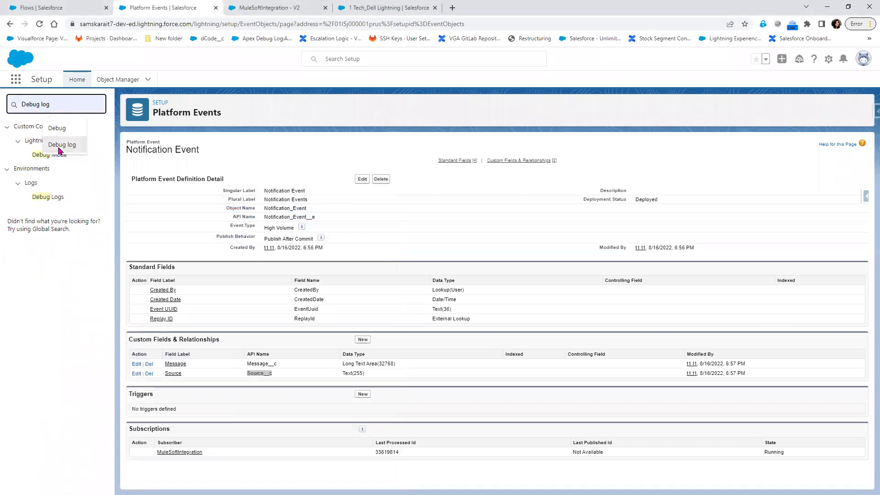
click(60, 147)
click(49, 155)
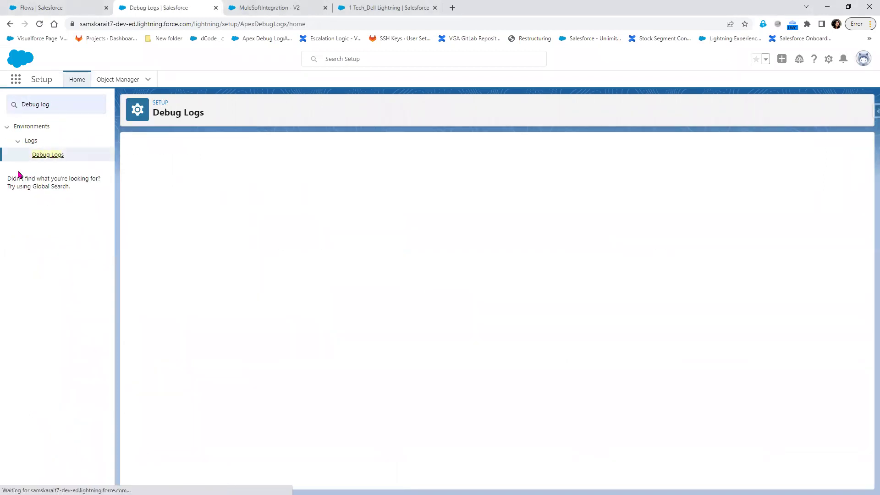
click(372, 278)
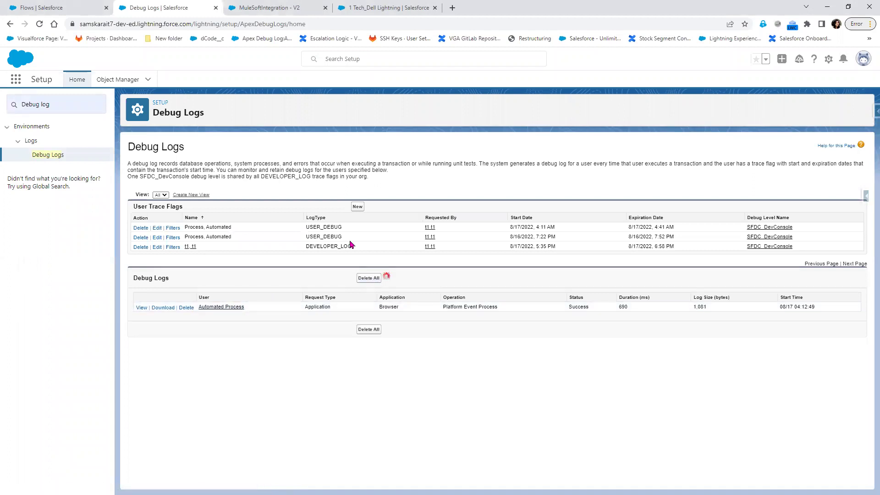
Step: Create and save a trace flag with traced entity type Automated Process and debug level SFDC_DevConsole
click(357, 207)
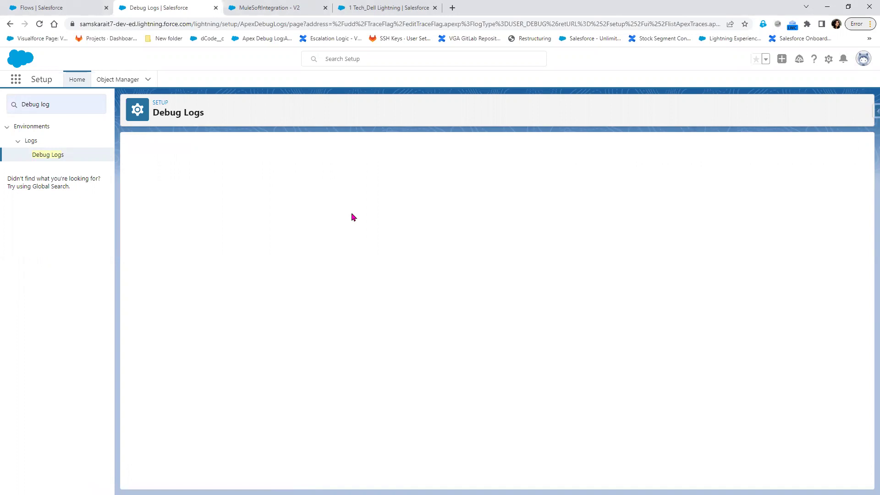
click(329, 267)
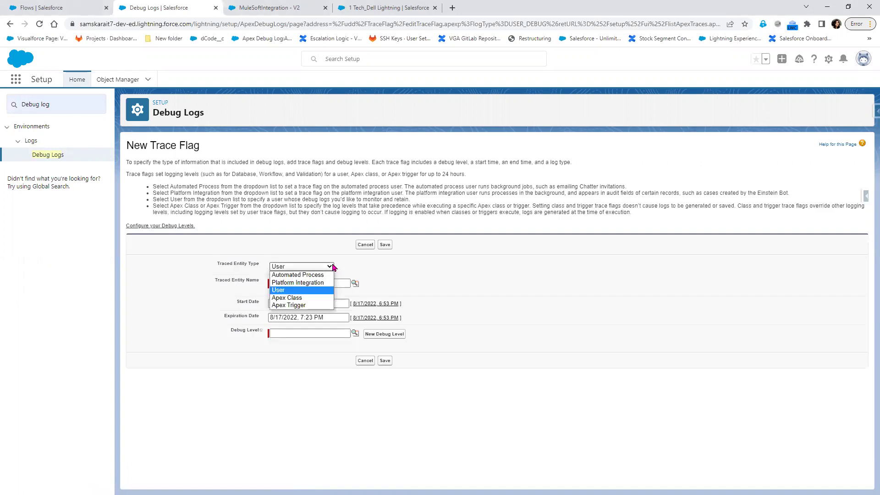
click(402, 269)
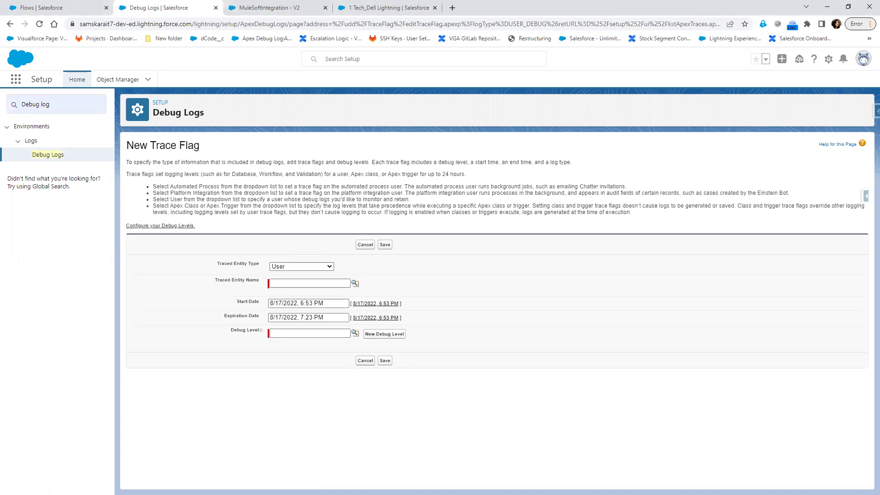
click(329, 268)
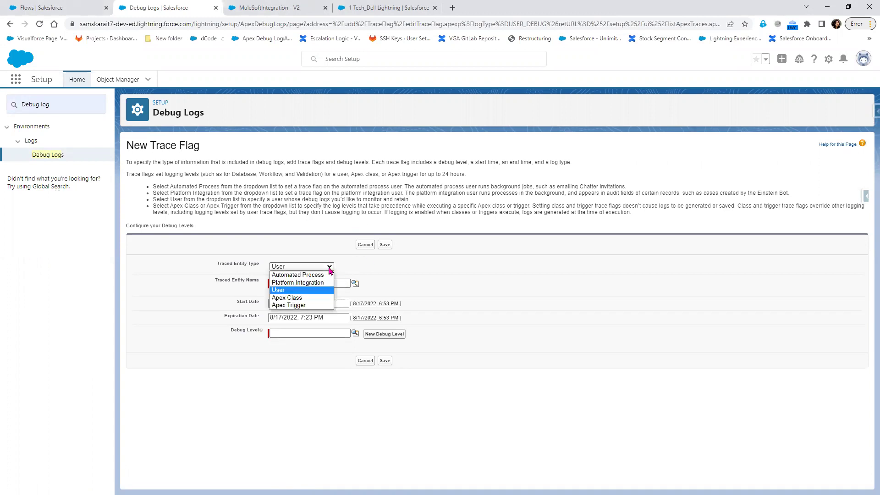
click(322, 275)
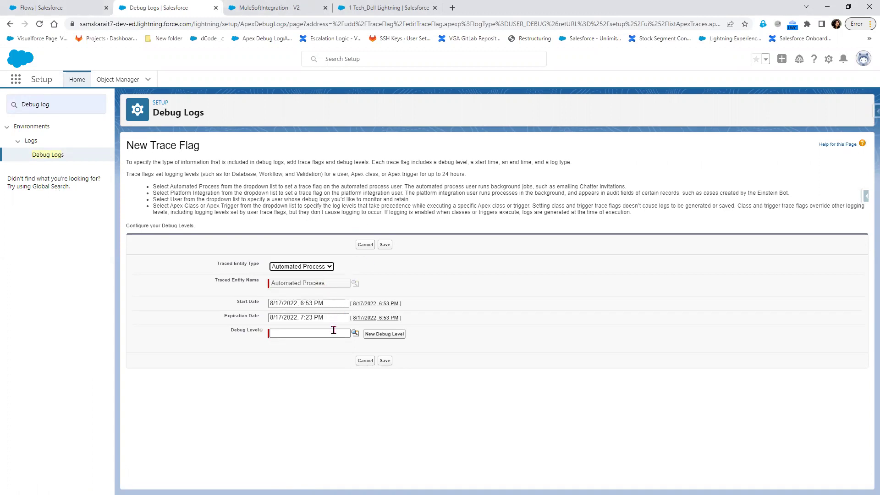
click(355, 334)
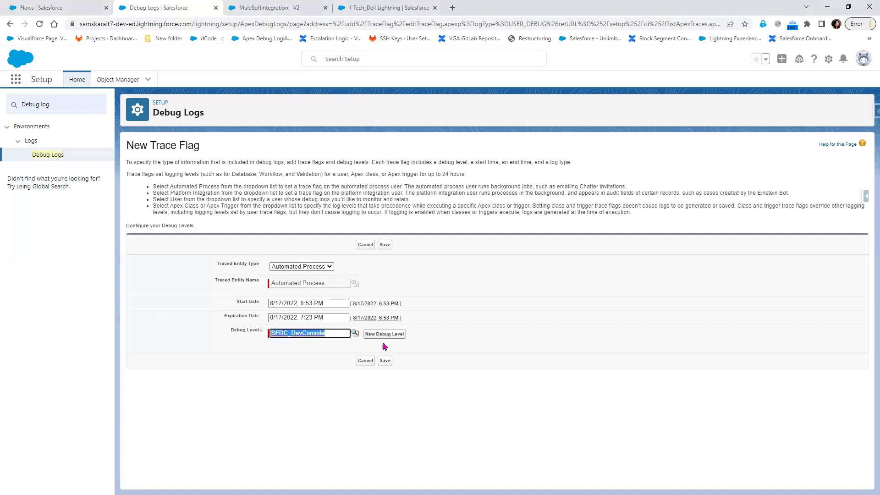
click(389, 363)
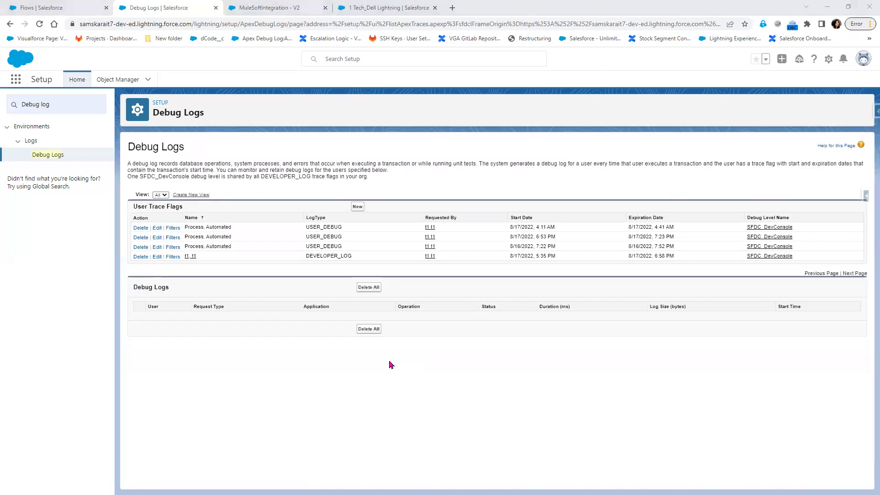
Step: Switch to the Developer Console, execute only the highlighted event-publishing code, and leave the console
key(alt+Tab)
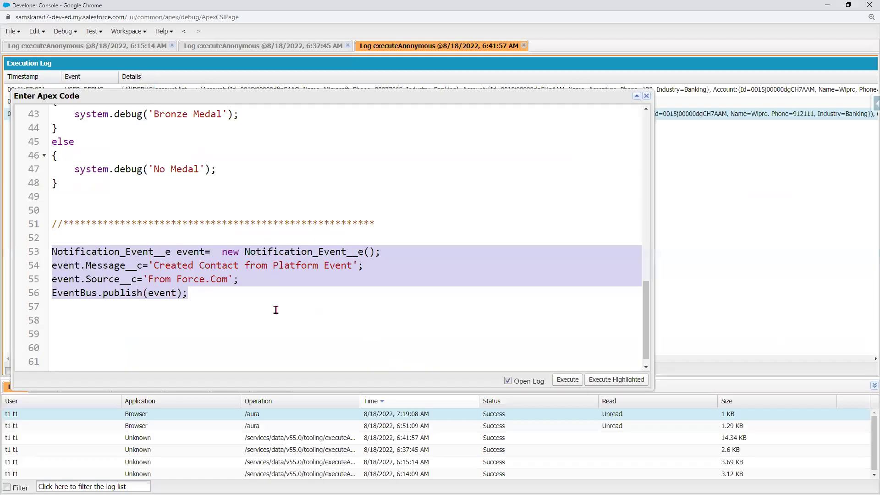
click(619, 385)
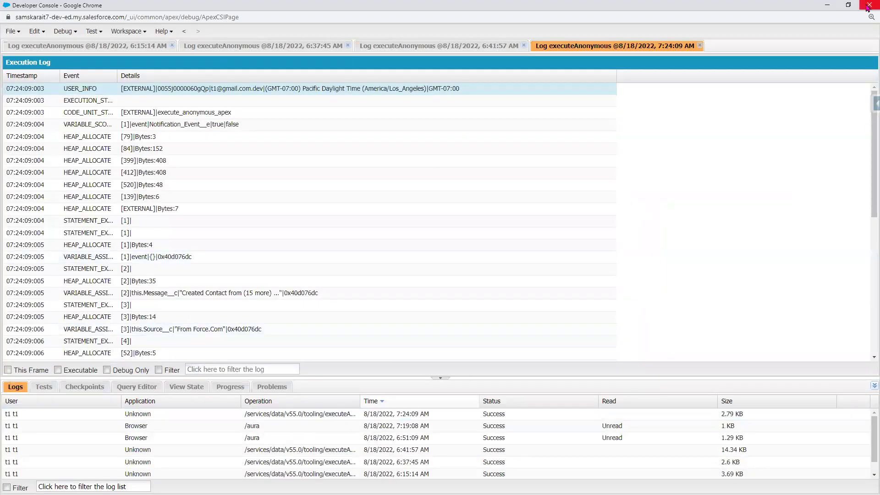
click(827, 5)
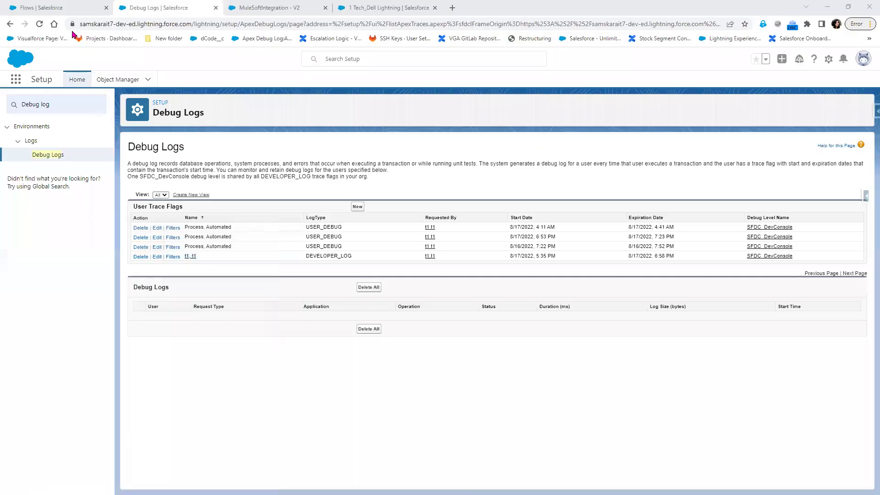
Step: Refresh the Debug Logs page, view the Automated Process log, and examine its entries for the contact creation
click(40, 24)
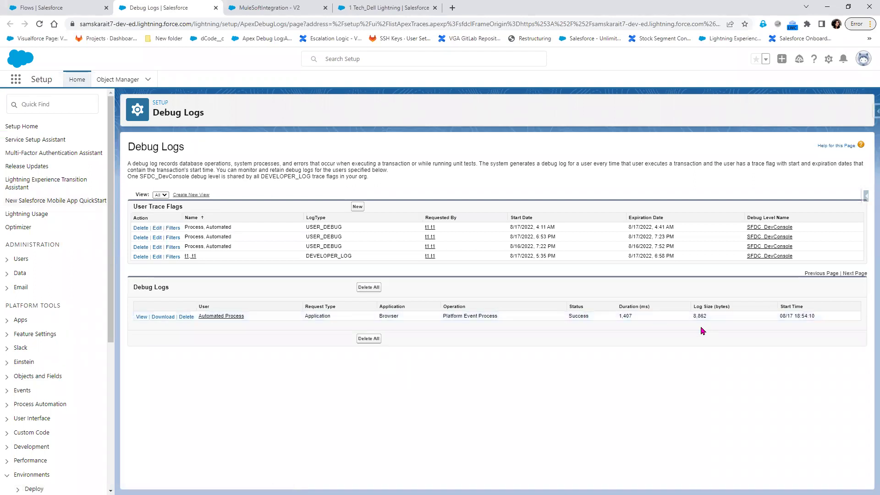
click(142, 317)
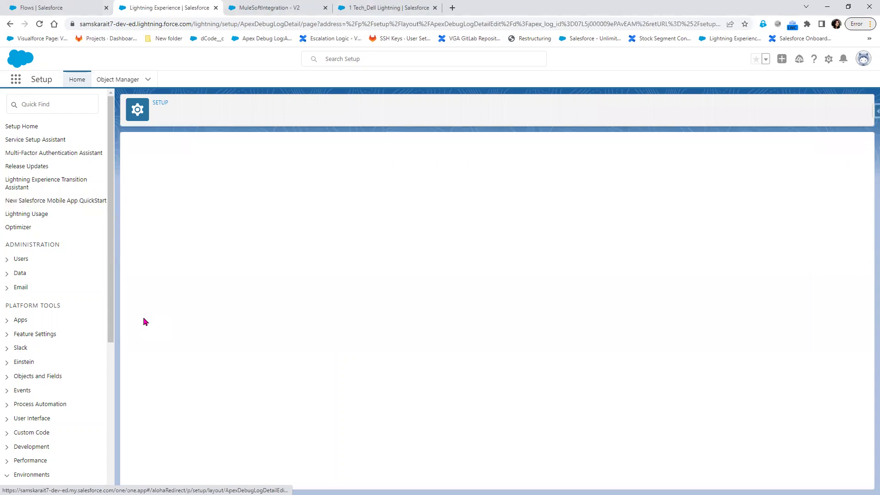
scroll(434, 377, down, 8)
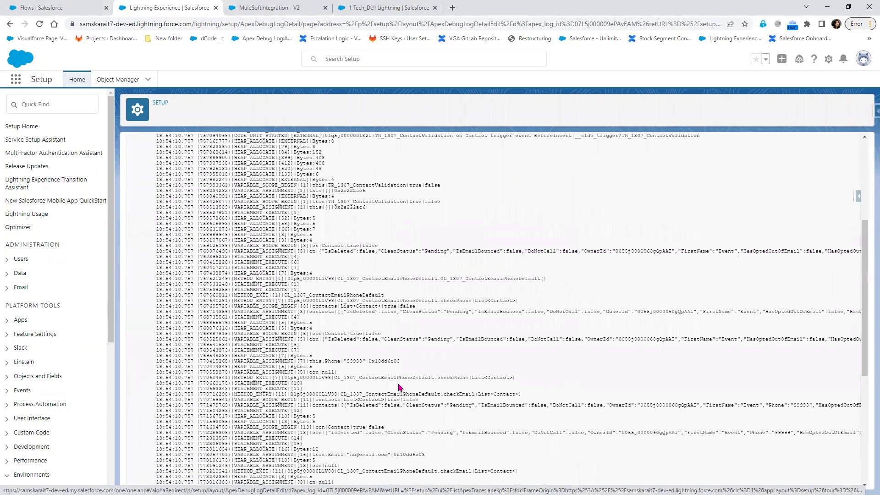
Step: Enlarge the browser page zoom so the Automated Process debug log is easier to read
scroll(596, 293, up, 3)
scroll(591, 314, up, 3)
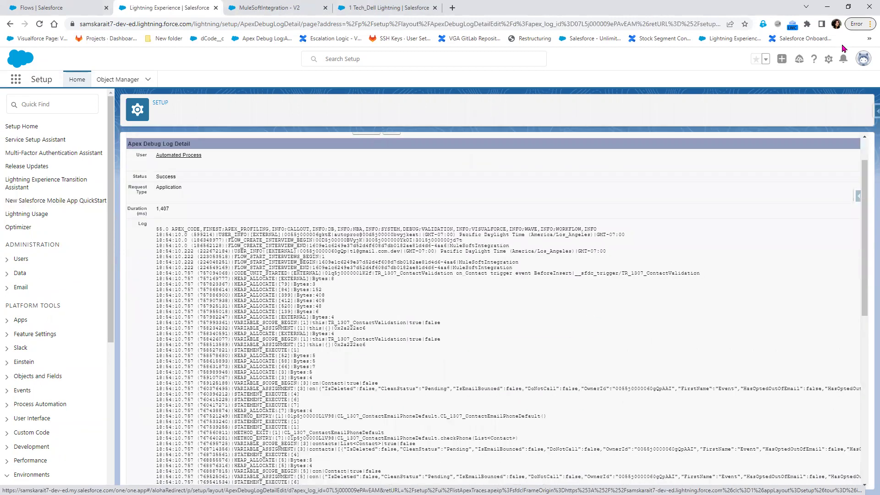
click(869, 25)
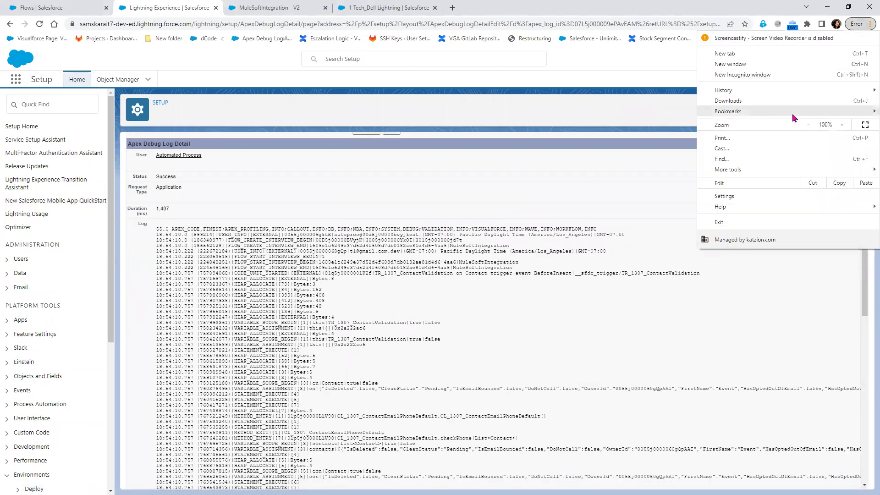
click(842, 125)
click(841, 128)
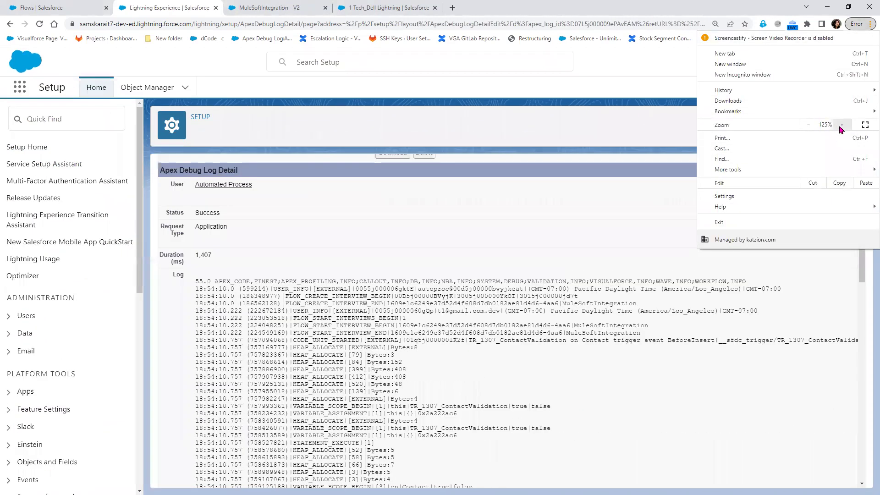
click(841, 128)
click(738, 298)
Step: Examine the log's Contact trigger entries, including the Contact variable and the Phone and Email assignments made by CL_1307_ContactEmailPhoneDefault
scroll(714, 329, down, 3)
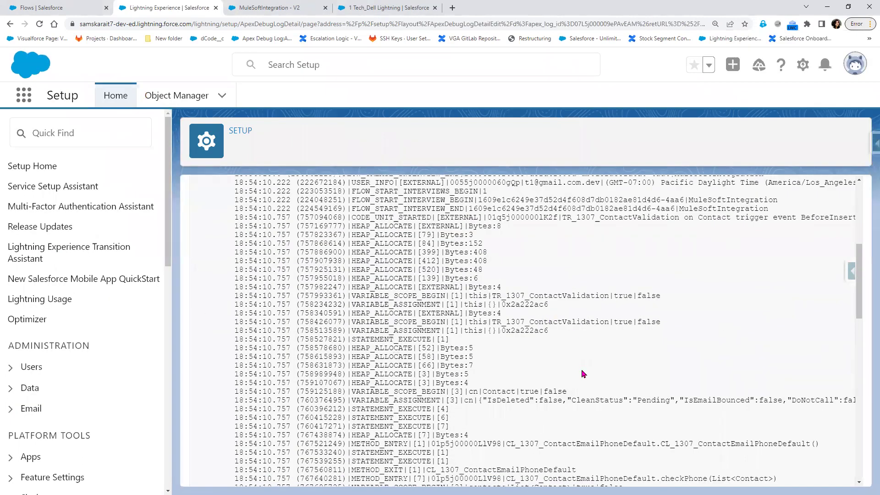
double_click(490, 392)
scroll(541, 386, up, 1)
scroll(538, 394, down, 3)
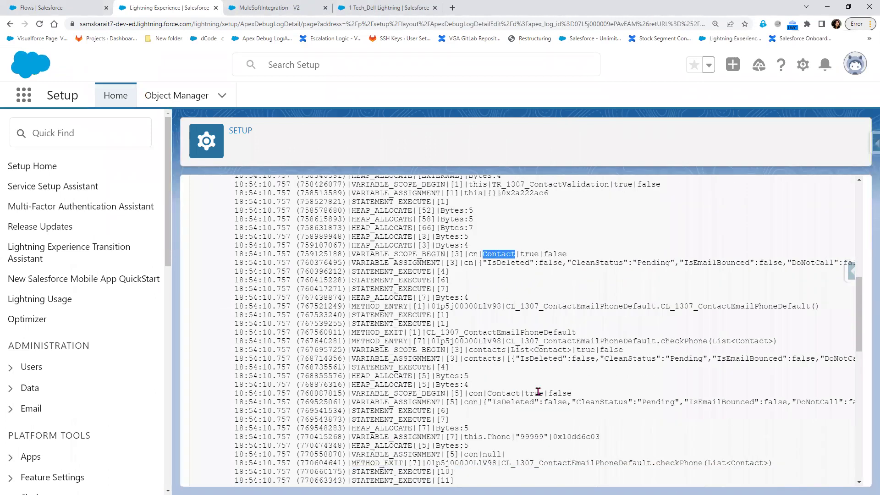
scroll(536, 410, down, 2)
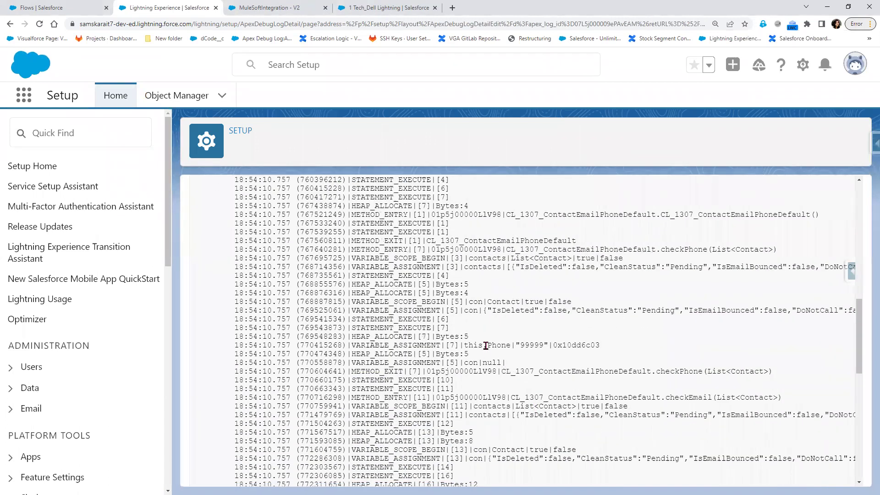
double_click(503, 346)
scroll(525, 412, down, 1)
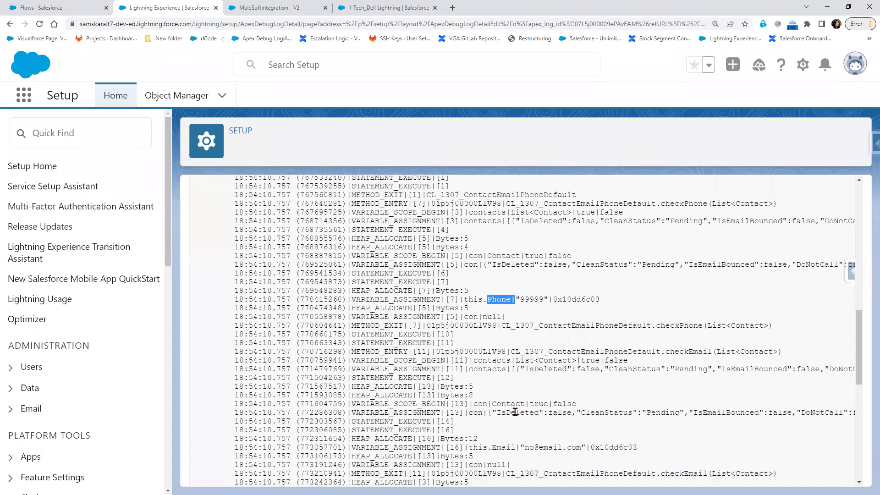
scroll(534, 415, down, 1)
scroll(531, 413, down, 1)
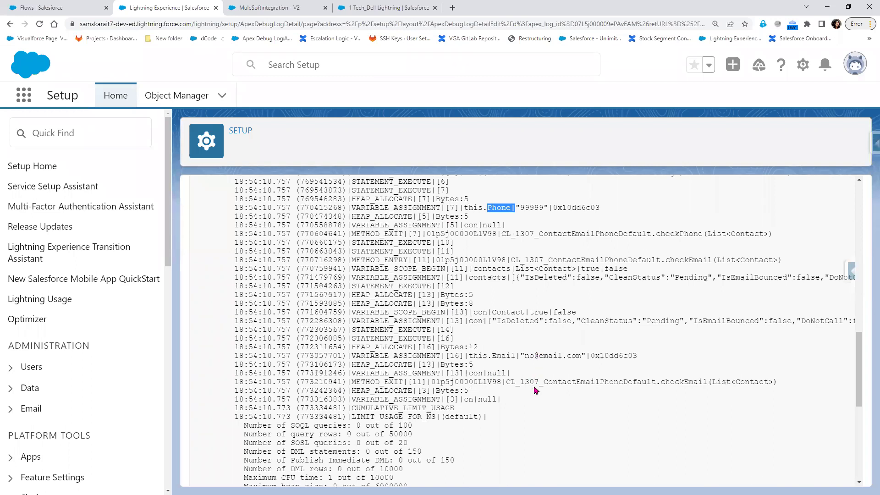
Step: Examine the limit usage and duplicate detection rule entries at the end of the debug log
scroll(534, 395, down, 1)
scroll(533, 405, down, 2)
scroll(533, 405, down, 1)
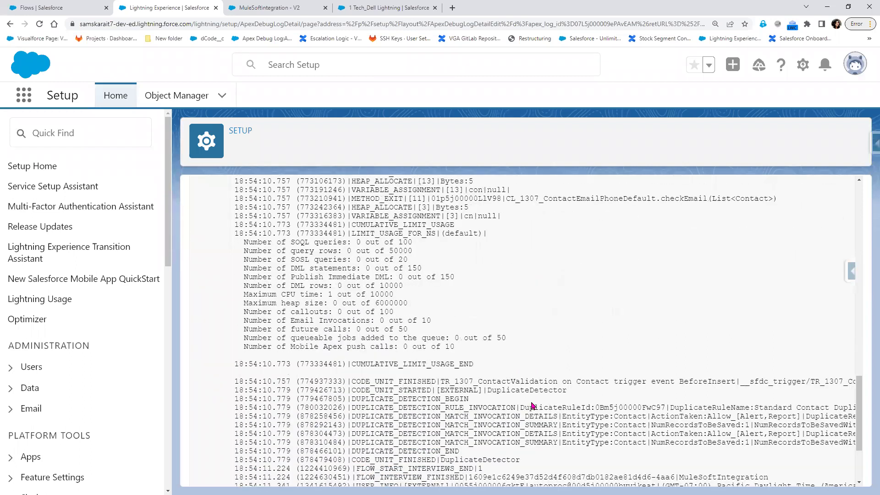
scroll(532, 406, down, 1)
double_click(485, 362)
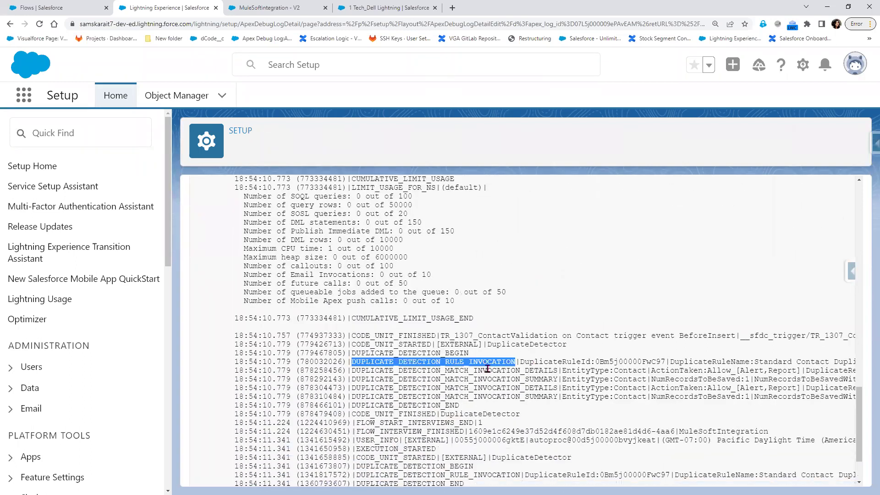
double_click(545, 362)
scroll(546, 399, down, 1)
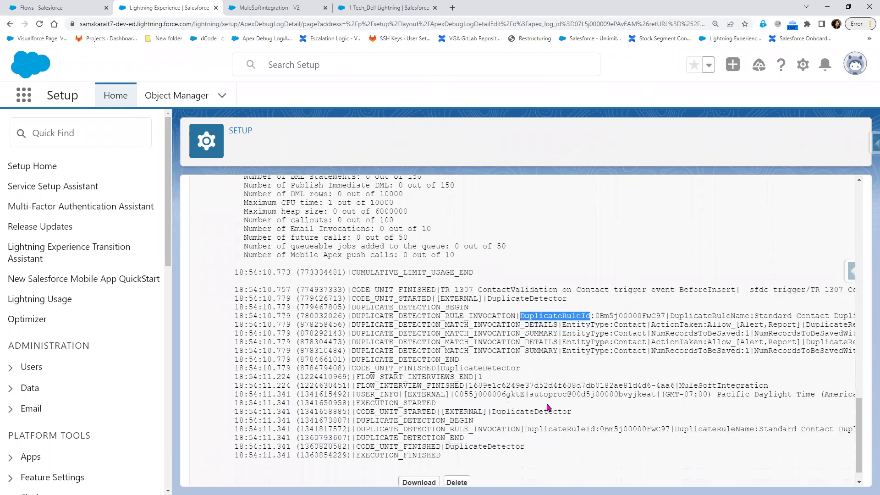
Step: Review the CL_1307_ContactEmailPhoneDefault entry and the MuleSoftIntegration flow interview entries at the start of the log
scroll(522, 413, up, 10)
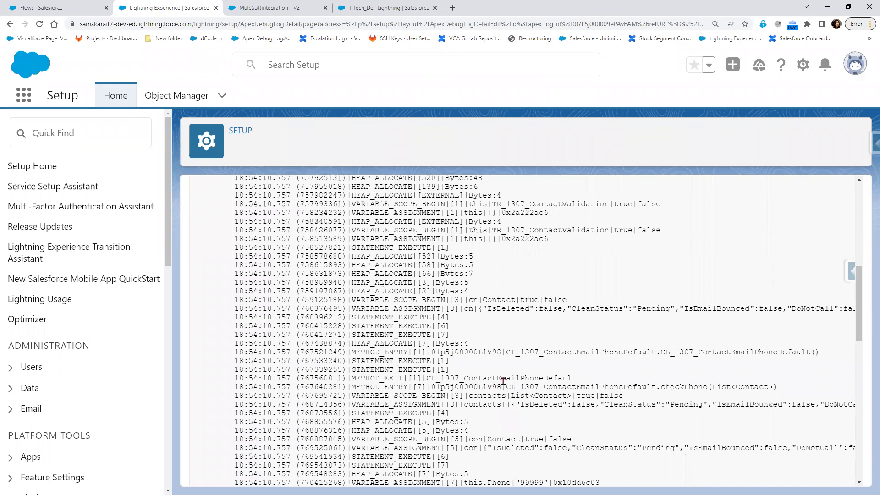
double_click(508, 381)
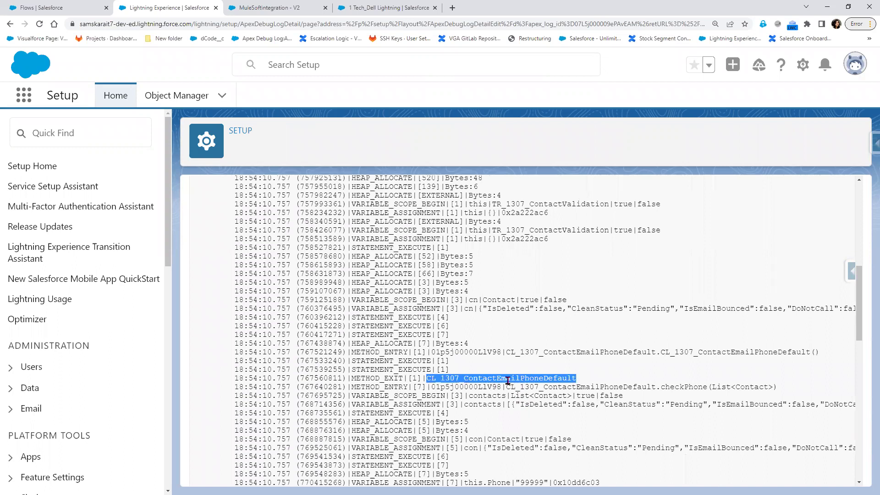
click(615, 337)
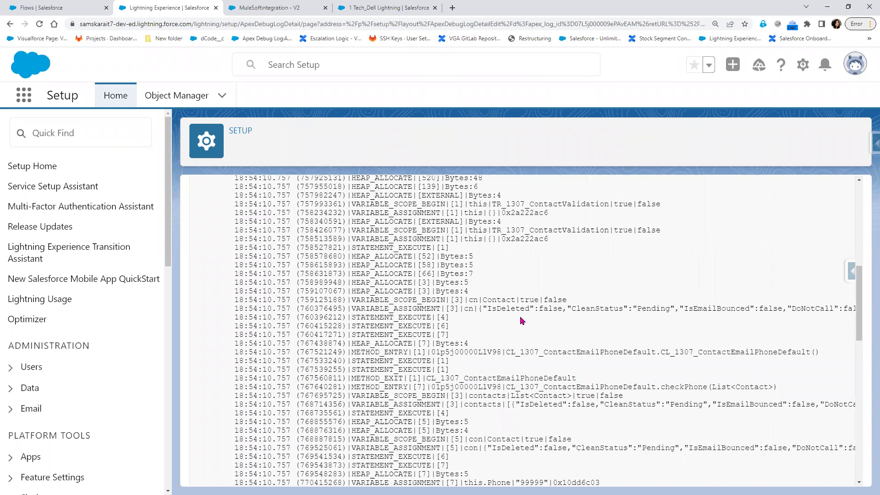
scroll(522, 321, up, 5)
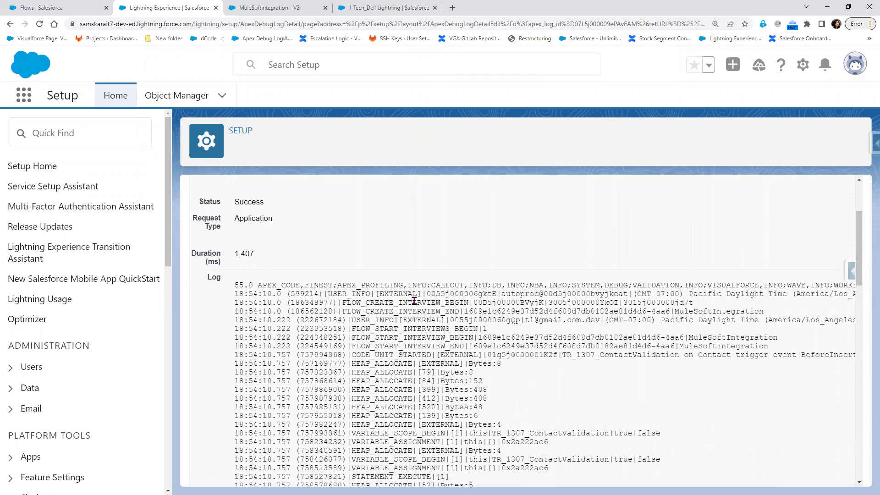
double_click(414, 302)
double_click(420, 313)
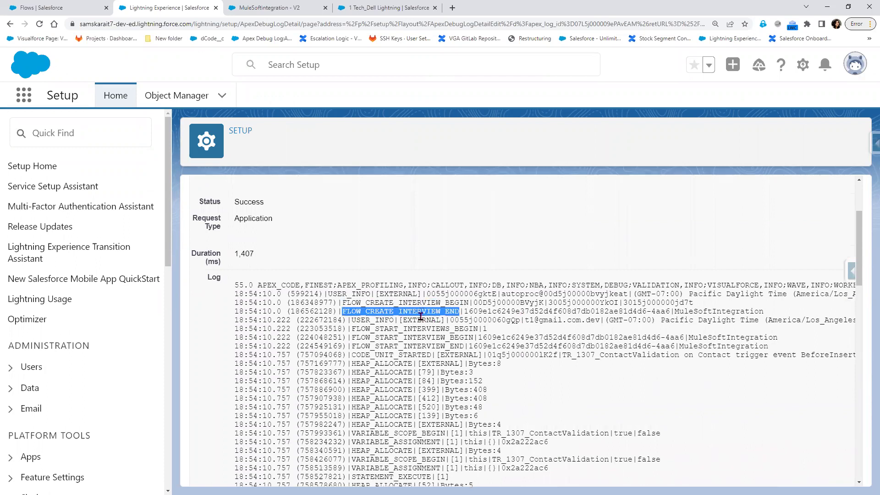
drag(548, 365, 218, 277)
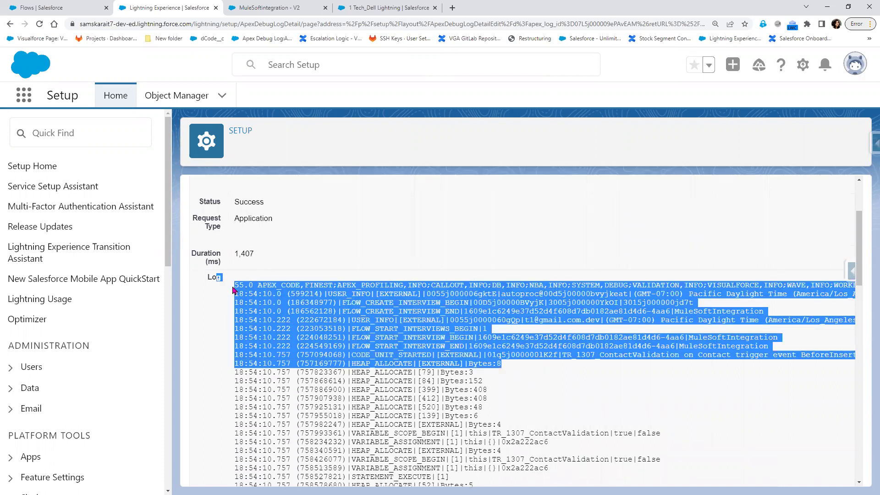
Step: Switch to the Sales Console, open the Contacts list, and view the details of the Event Platform contact
click(33, 5)
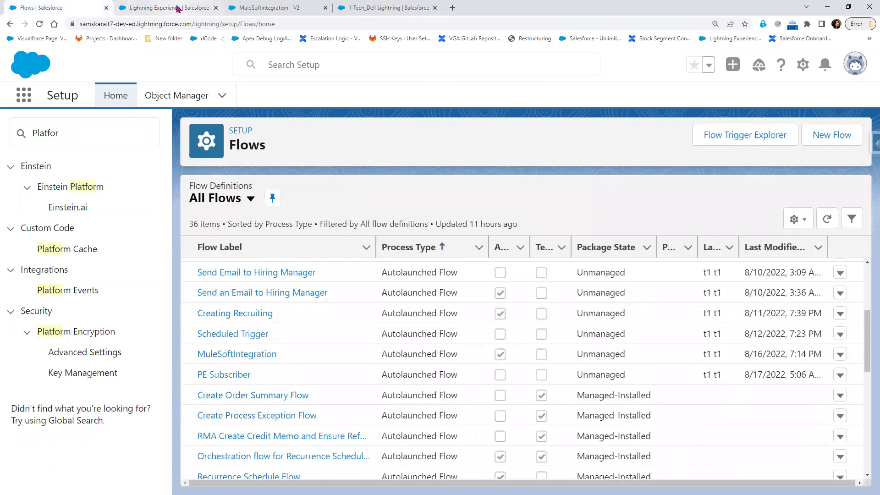
click(253, 6)
click(353, 8)
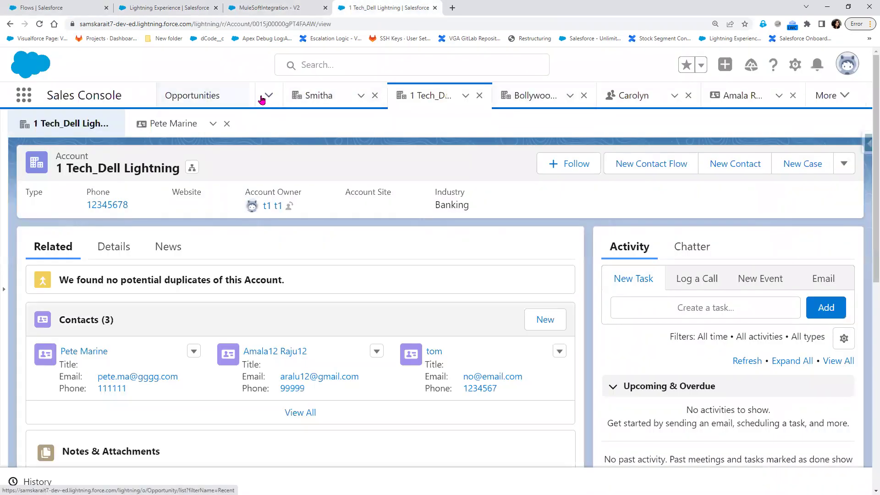
click(262, 98)
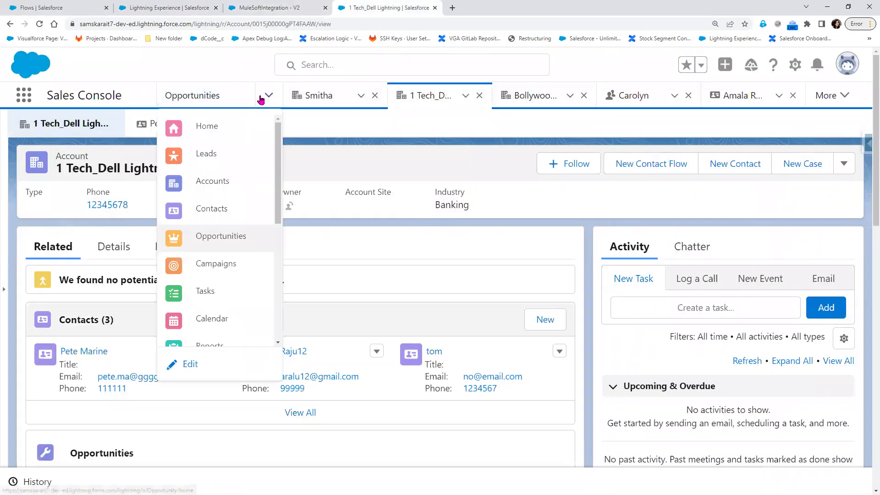
click(242, 210)
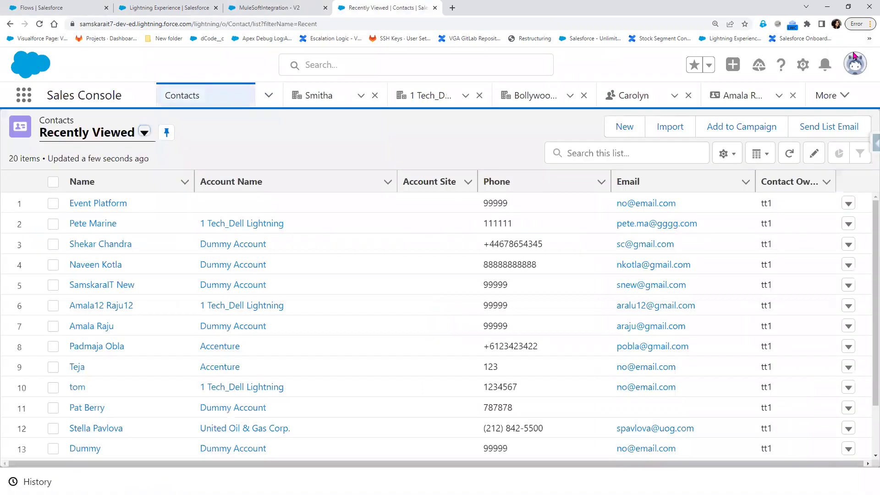
click(95, 207)
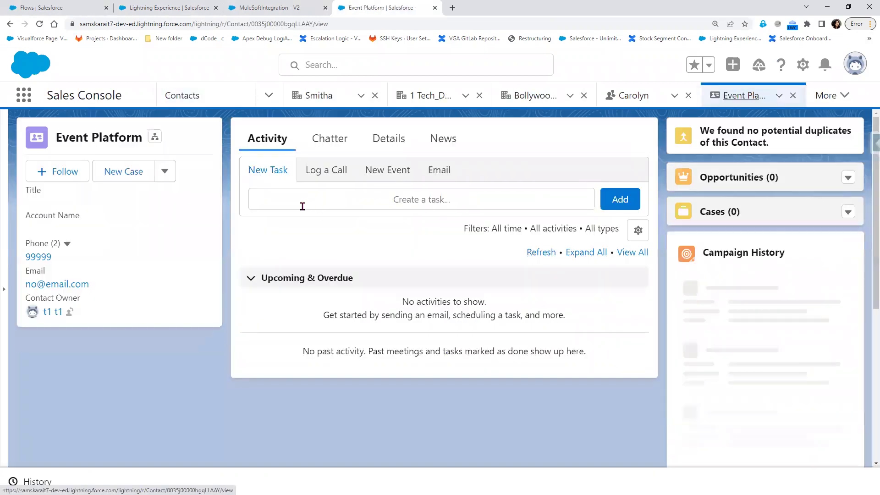
click(388, 148)
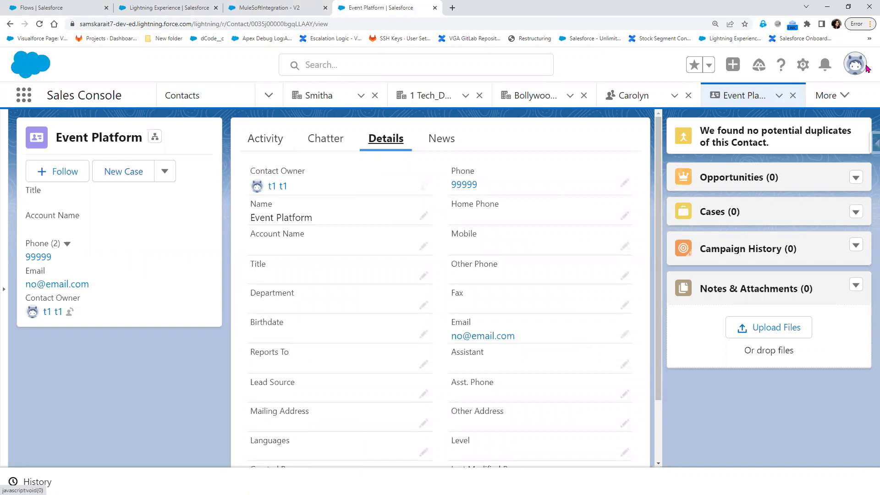
Step: Open Salesforce Setup, find "contact" in Object Manager, and open the Contact object
click(802, 64)
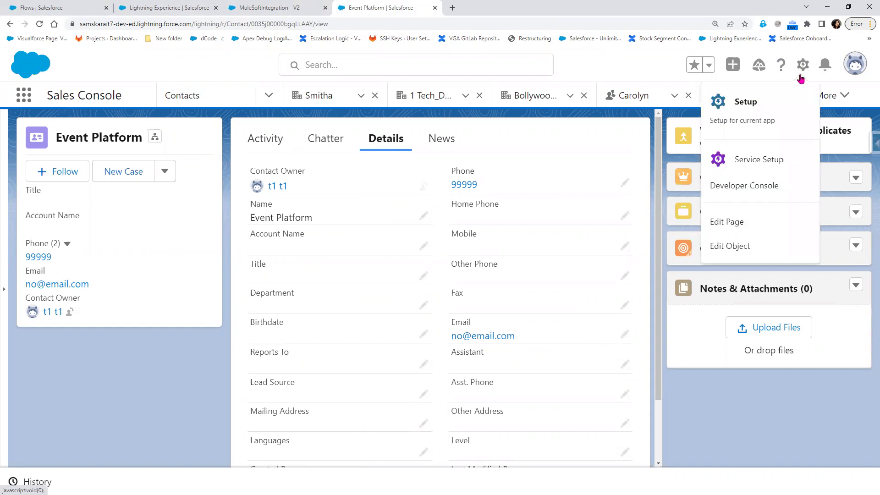
click(762, 122)
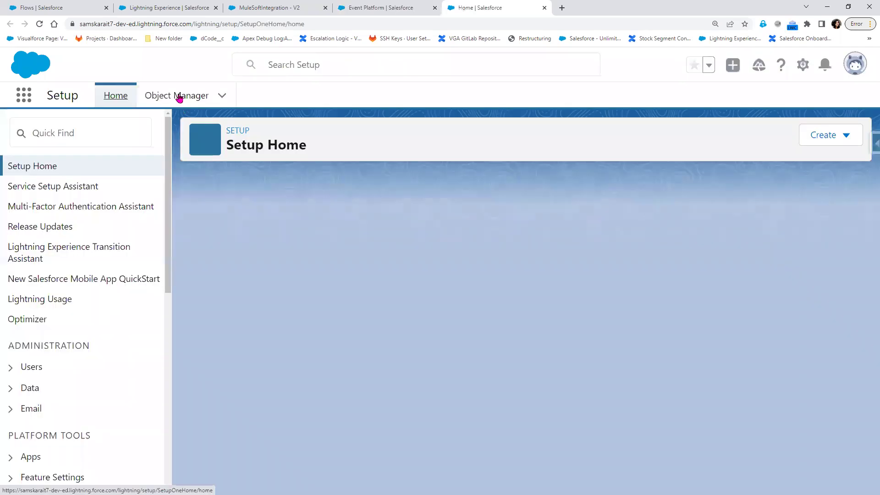
click(180, 97)
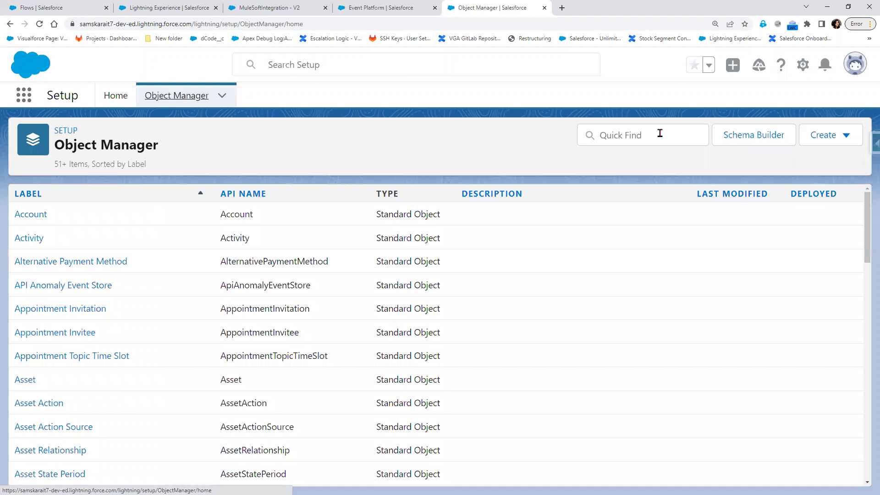
click(659, 133)
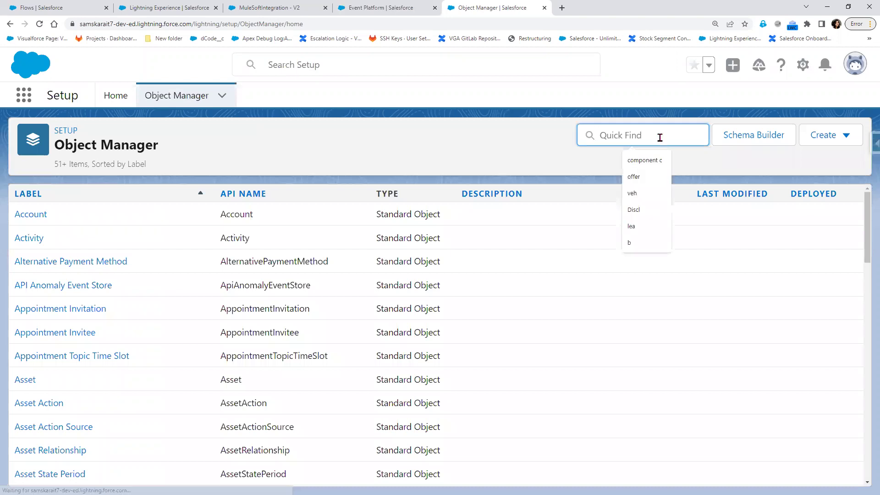
text(cony)
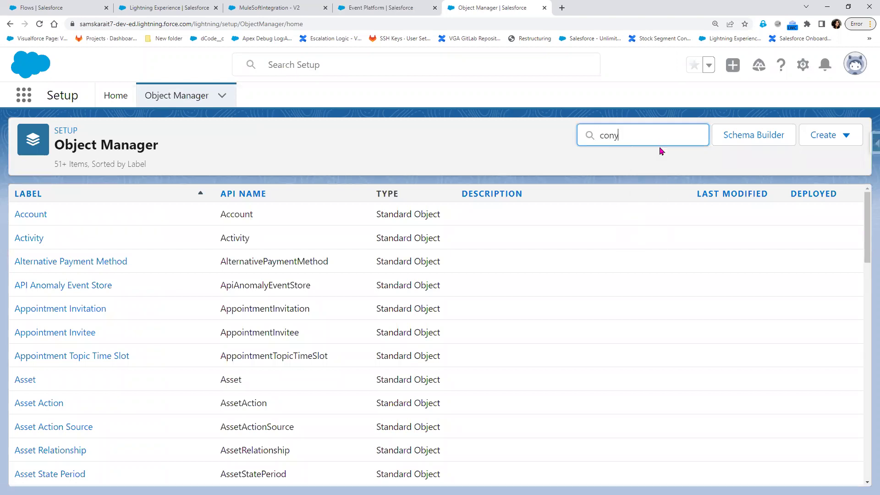
key(BackSpace)
text(tact)
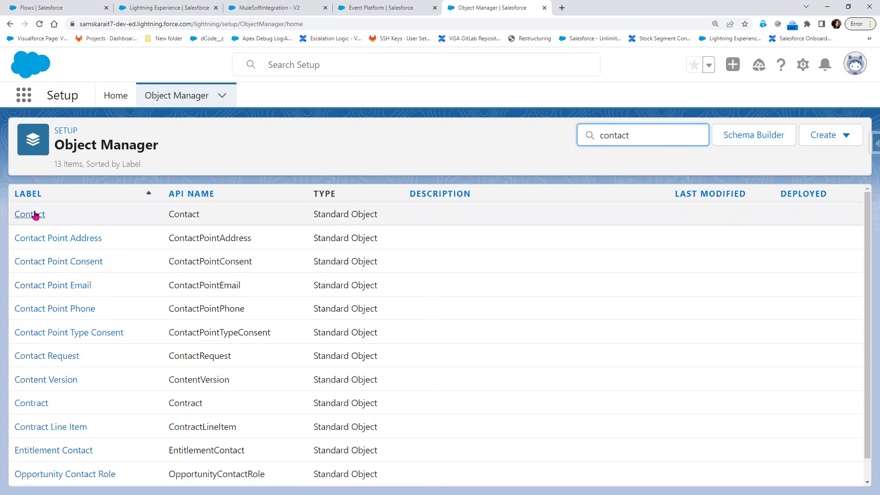
click(35, 215)
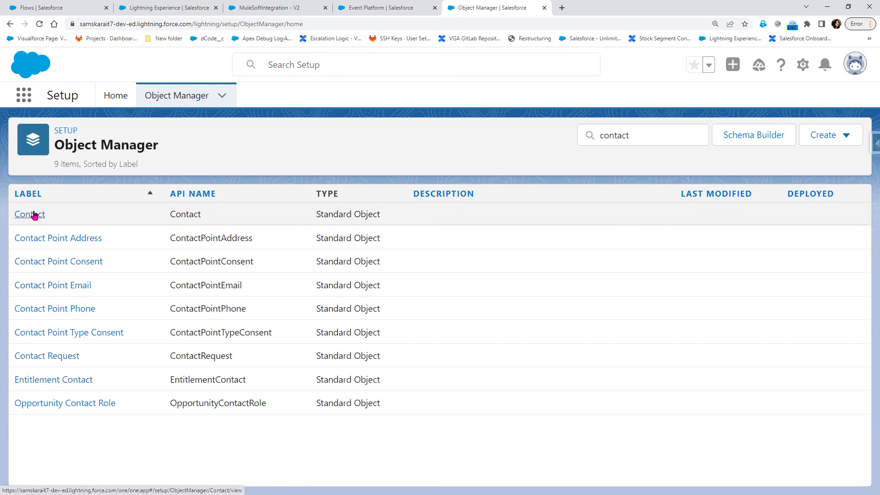
click(34, 214)
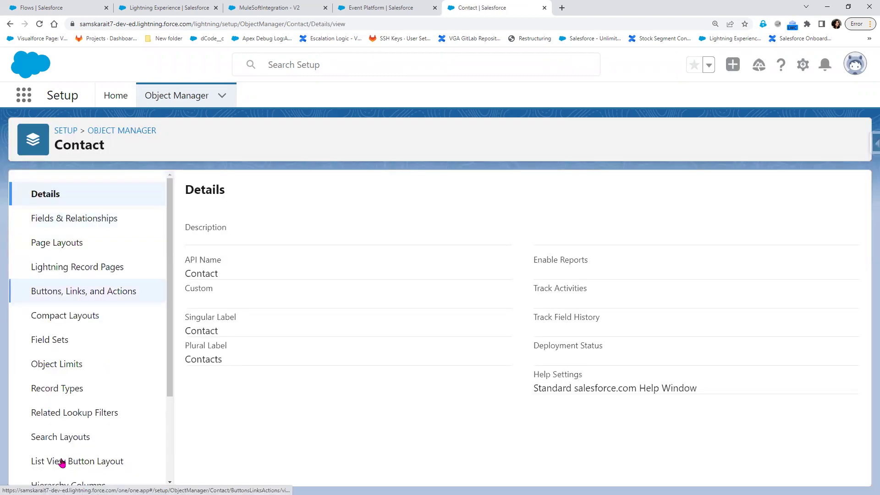
Step: Show the Contact object's triggers and open TR_1307_ContactValidation and TR_0807_OnContact in new browser tabs
scroll(62, 463, down, 3)
click(42, 418)
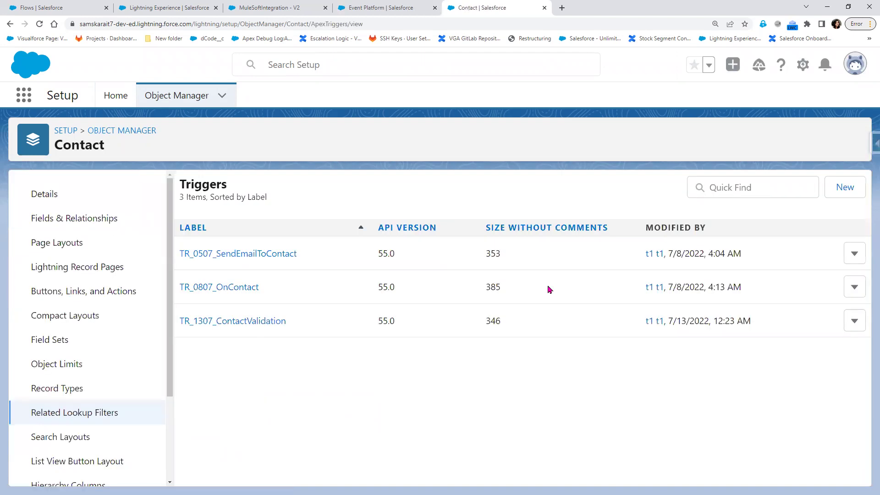
click(853, 253)
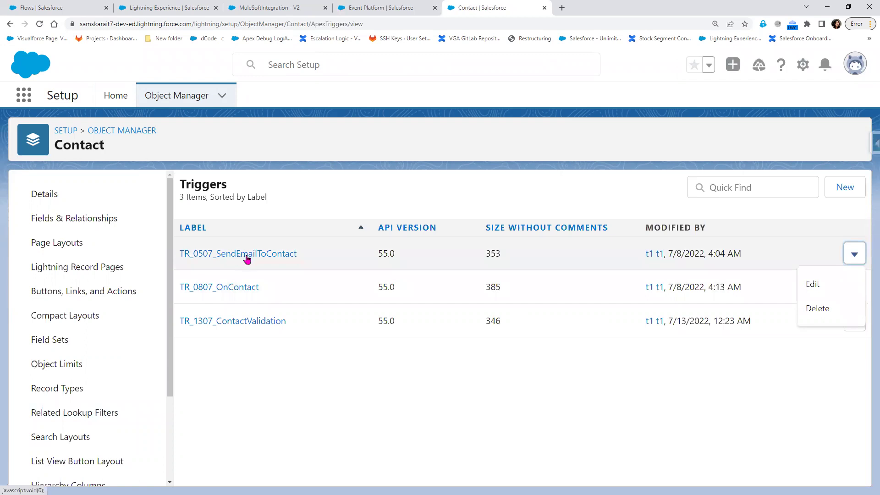
right_click(228, 324)
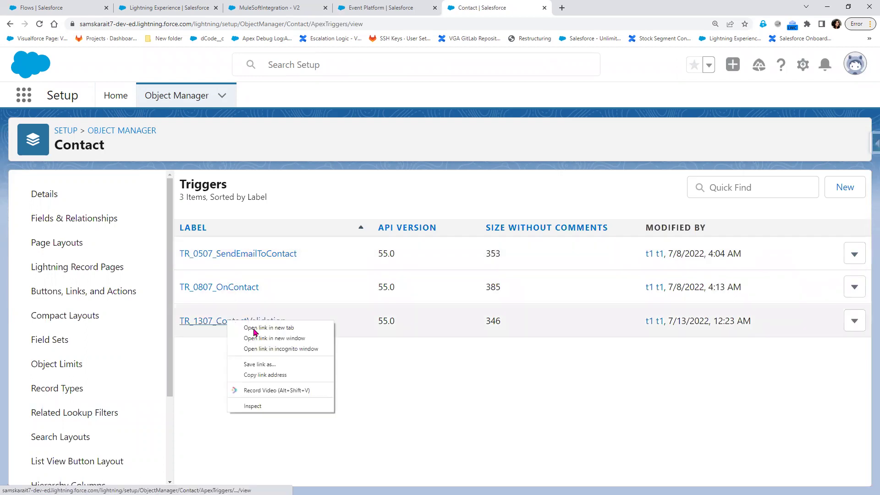
right_click(234, 285)
click(253, 255)
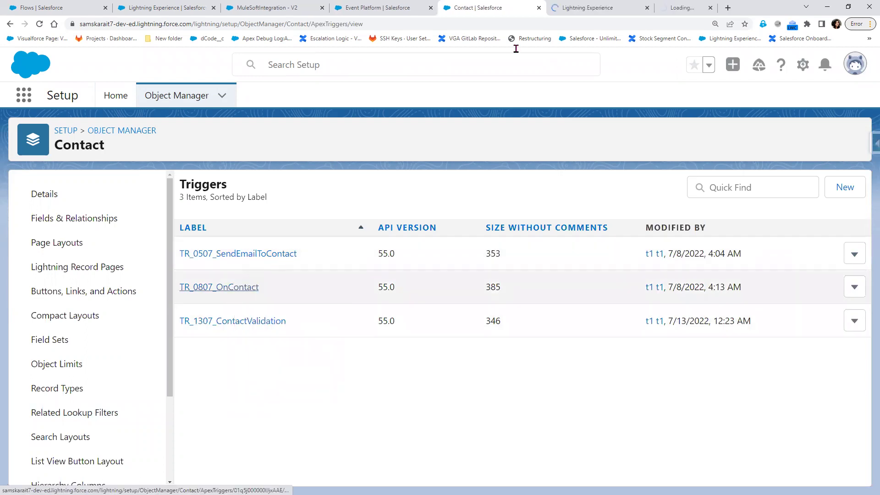
Step: Open the TR_0507_SendEmailToContact trigger in a new browser tab and switch to the TR_1307_ContactValidation trigger
right_click(253, 254)
key(Return)
key(ctrl+Tab)
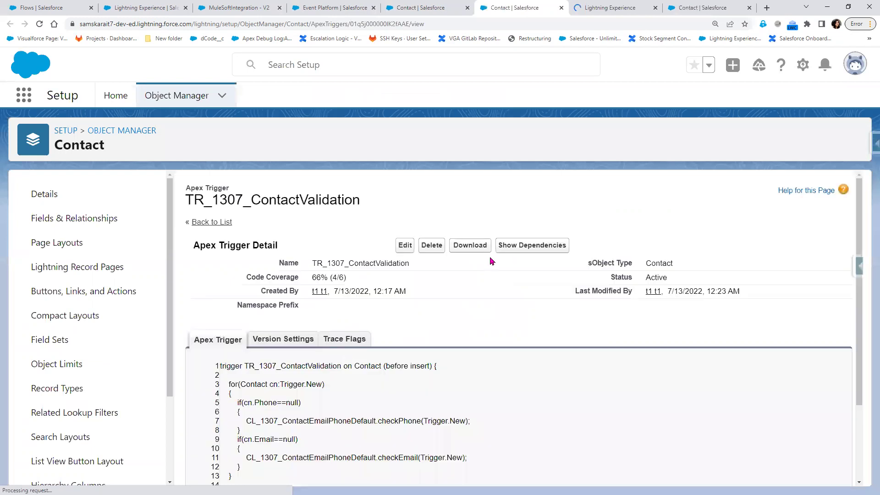
Step: Deactivate the TR_1307_ContactValidation trigger, save it, and close its browser tab
click(403, 247)
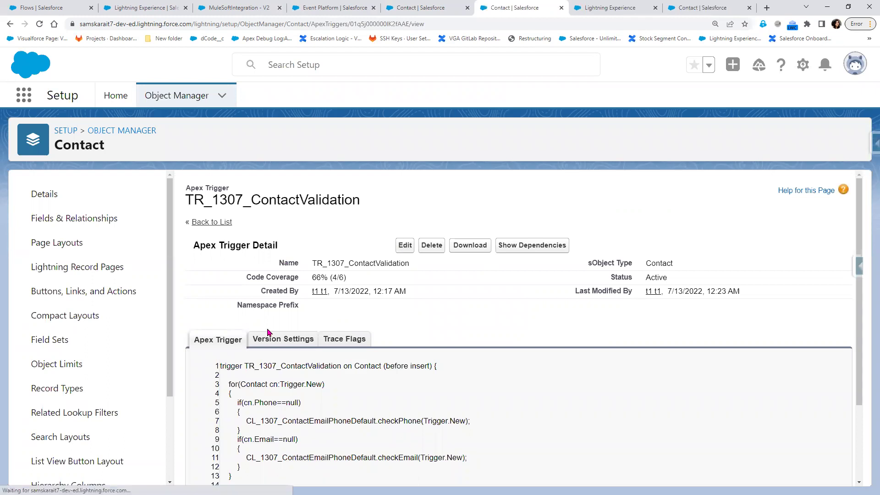
click(231, 283)
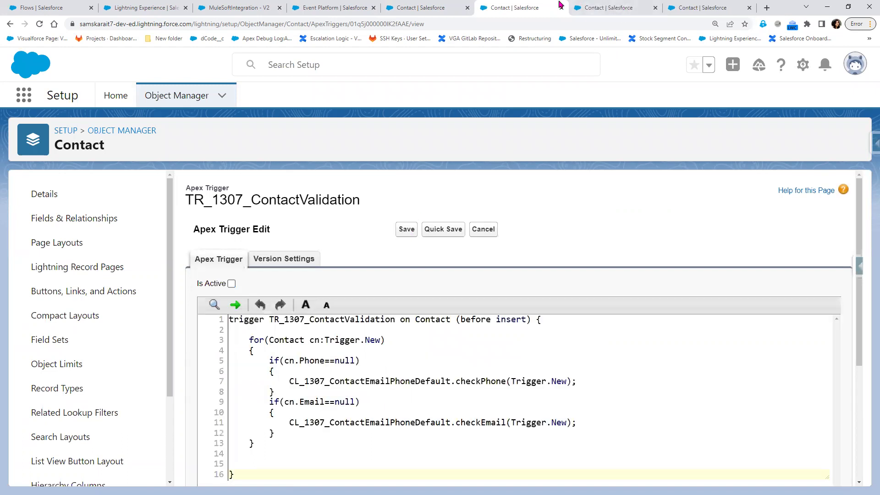
click(596, 8)
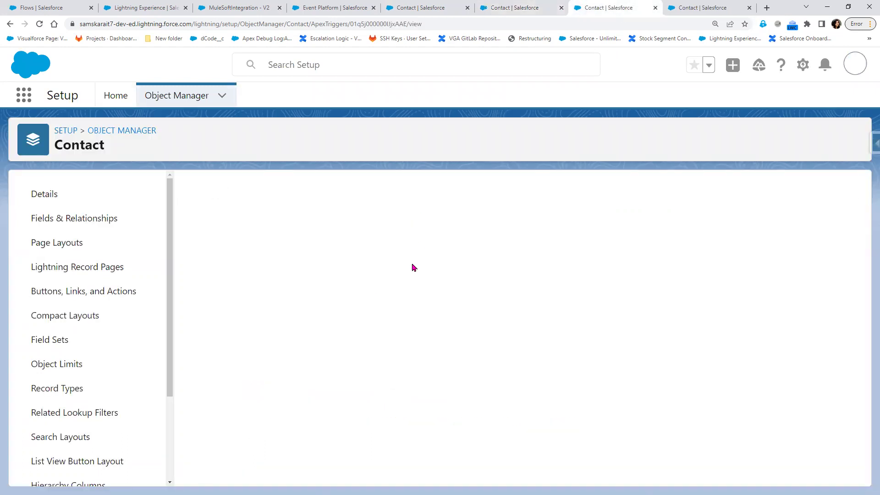
click(561, 8)
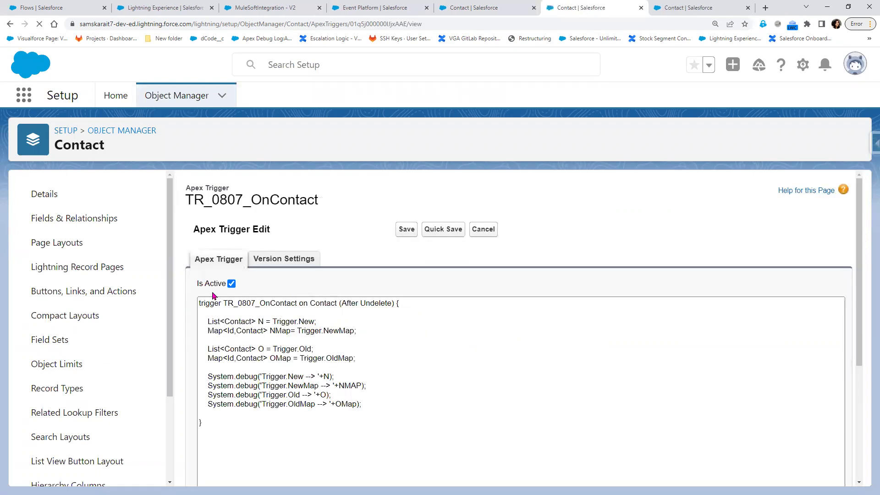
Step: Deactivate and save the TR_0807_OnContact trigger, check the status of TR_0507_SendEmailToContact, and close both trigger tabs
click(231, 283)
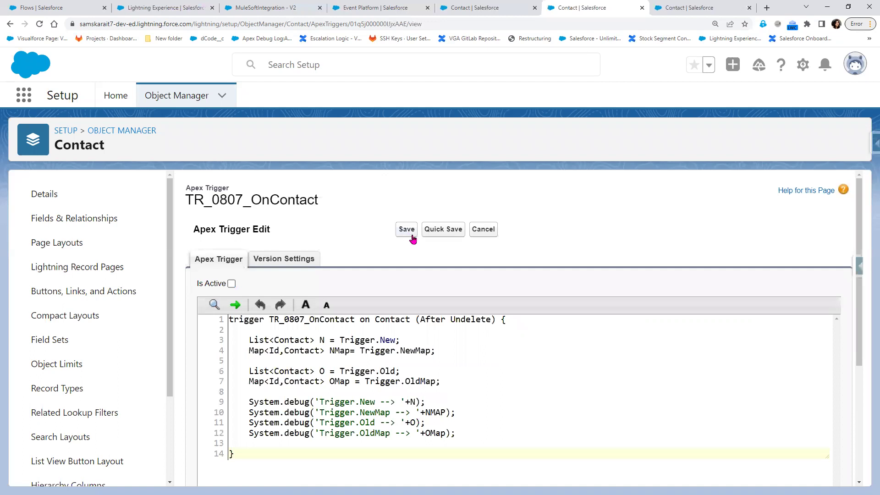
click(681, 6)
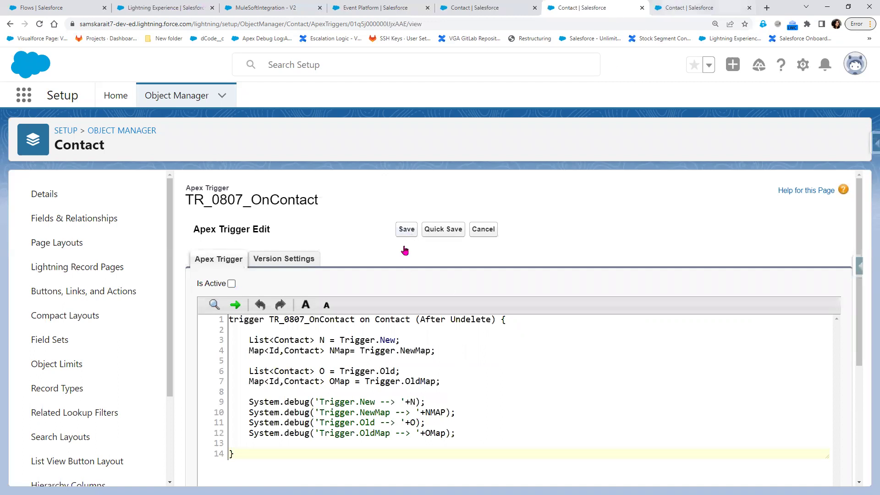
click(600, 9)
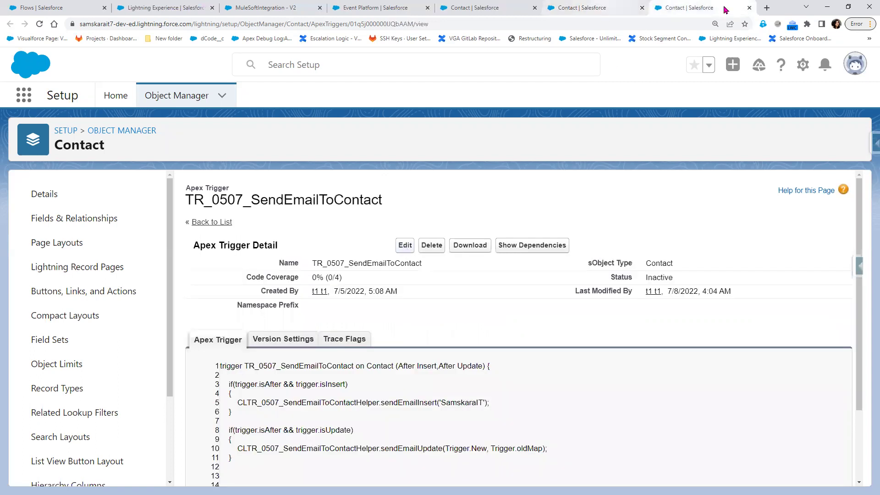
click(749, 9)
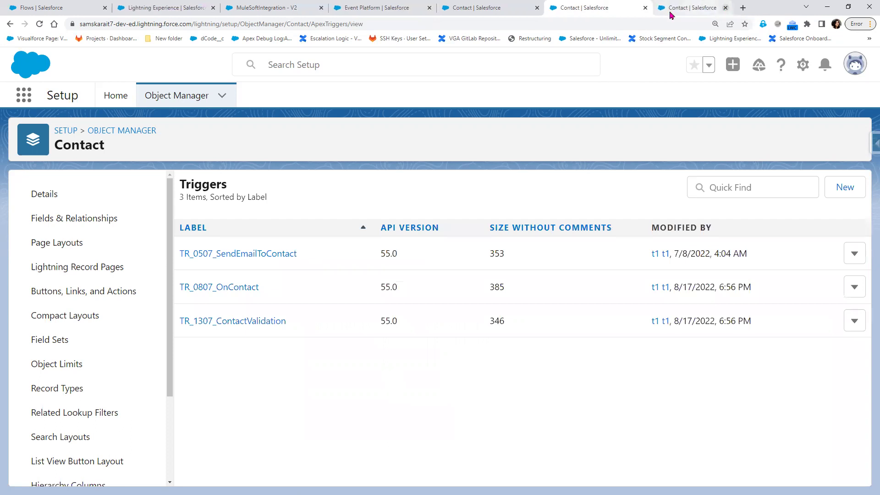
click(645, 7)
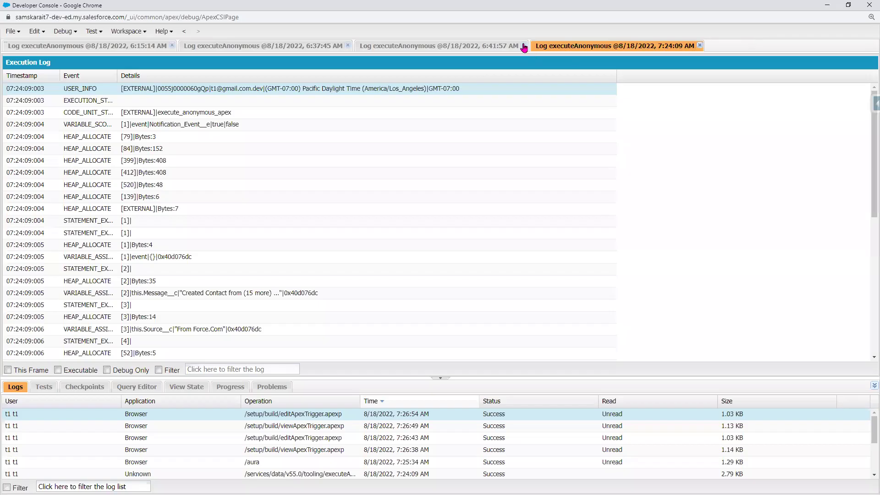
Step: Switch to the Developer Console and close all the open executeAnonymous logs
click(524, 46)
click(524, 45)
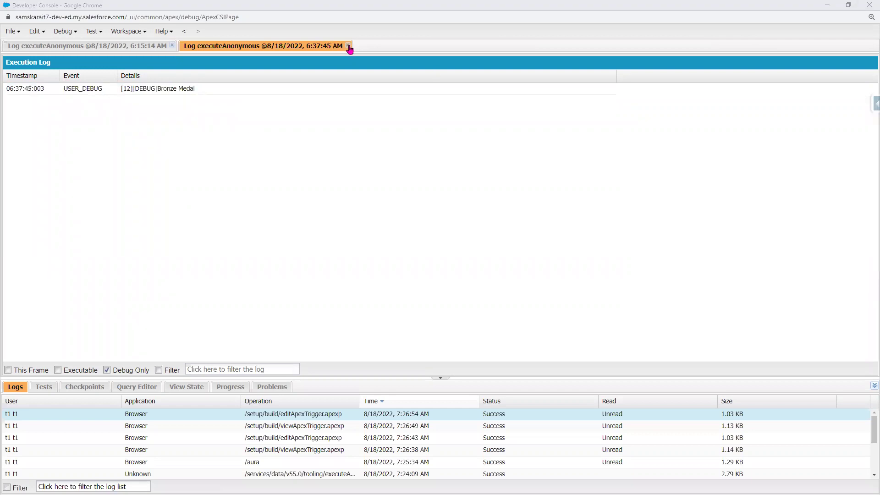
click(174, 46)
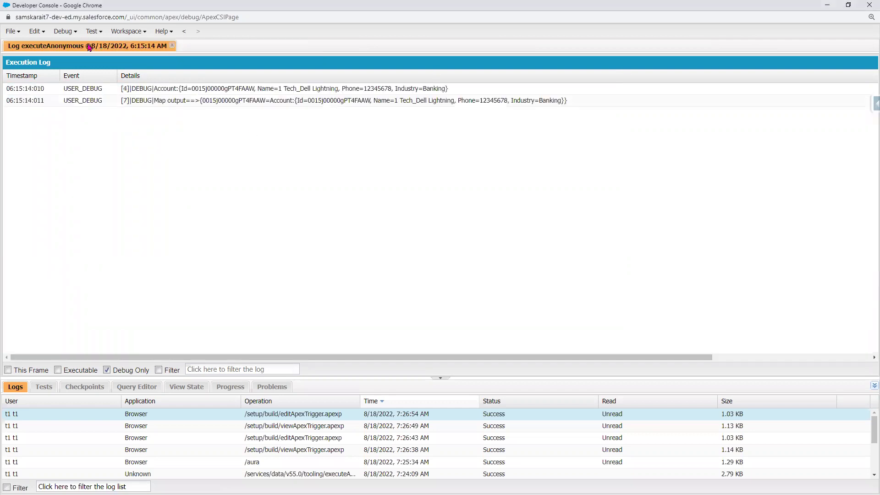
Step: Execute the highlighted anonymous Apex code that publishes the Notification_Event__e event again, and return to the Salesforce browser window
click(67, 33)
key(ctrl+e)
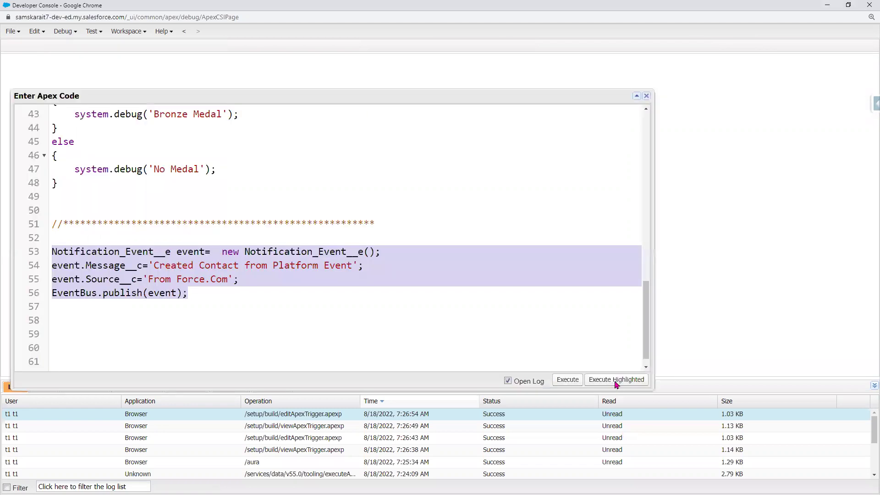
click(591, 386)
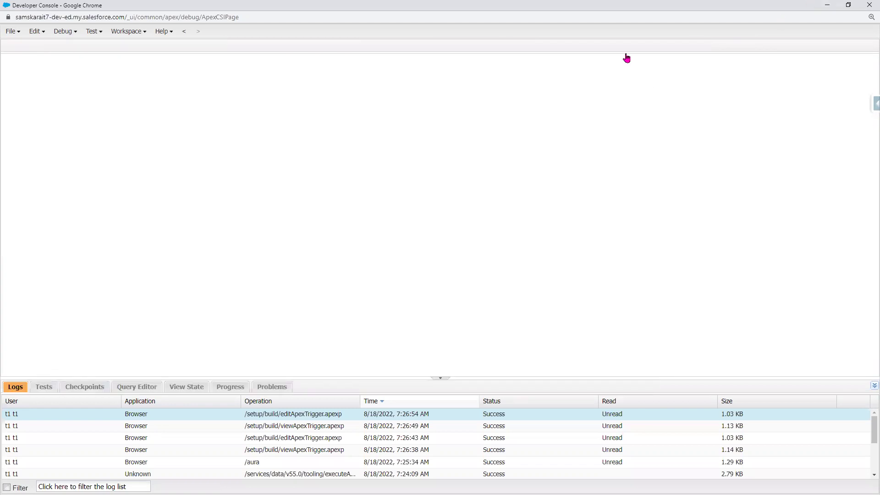
key(alt+Tab)
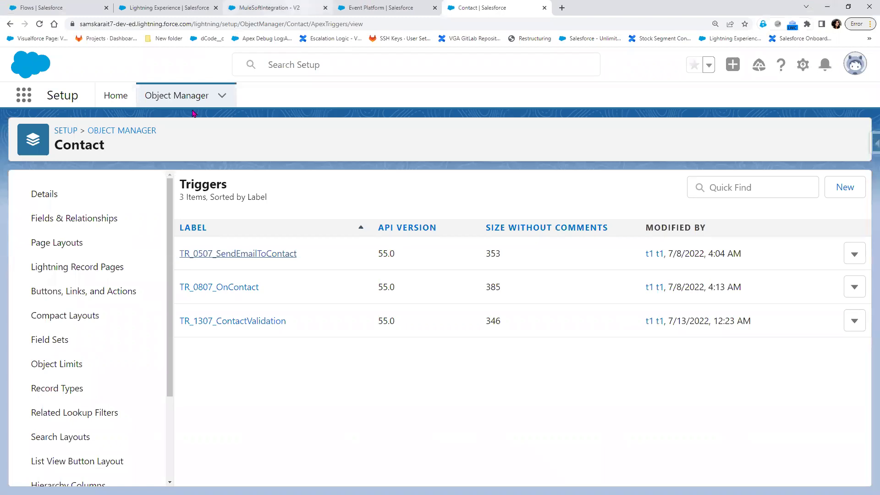
Step: Return to the Sales Console Contacts list, refresh it, and open the first listed Event Platform contact
key(ctrl+shift+Tab)
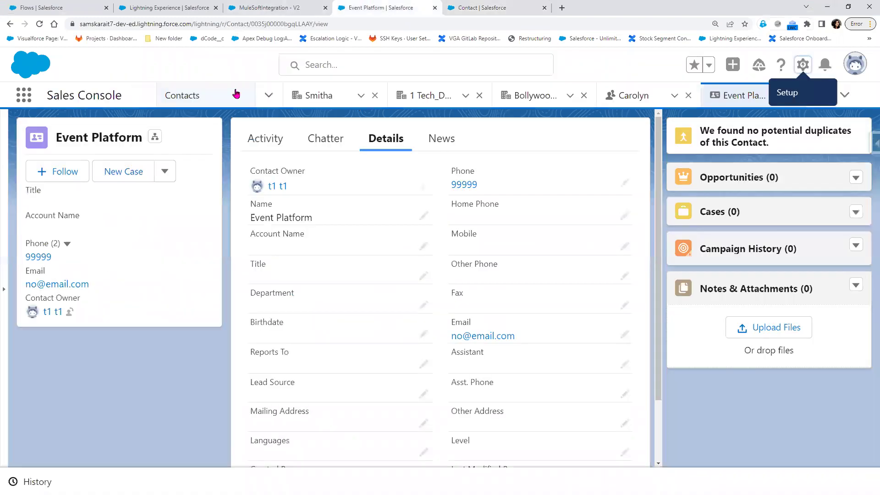
click(196, 96)
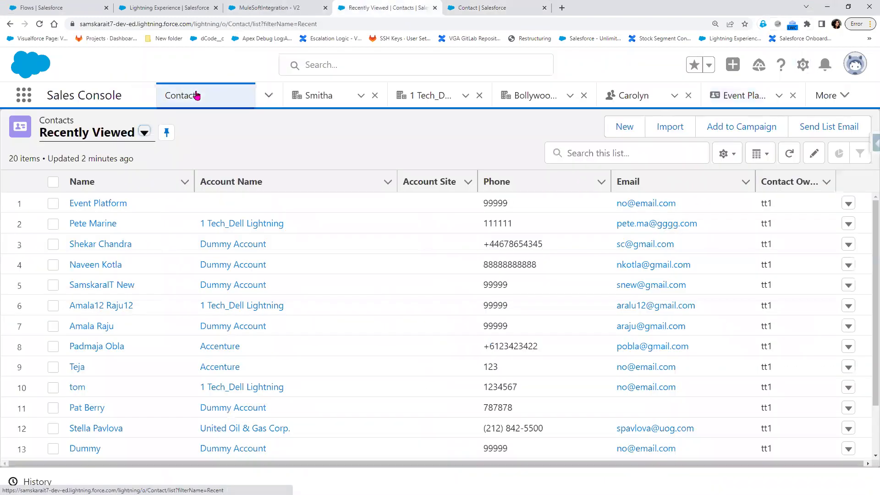
click(120, 204)
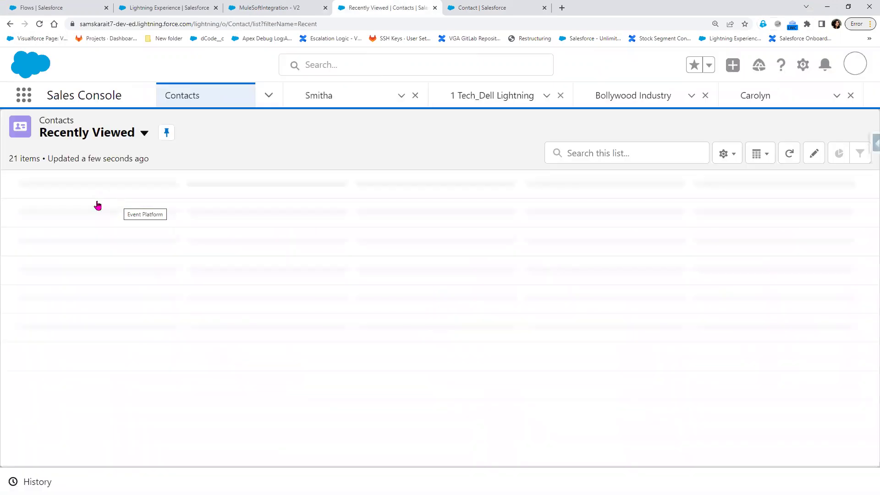
click(97, 203)
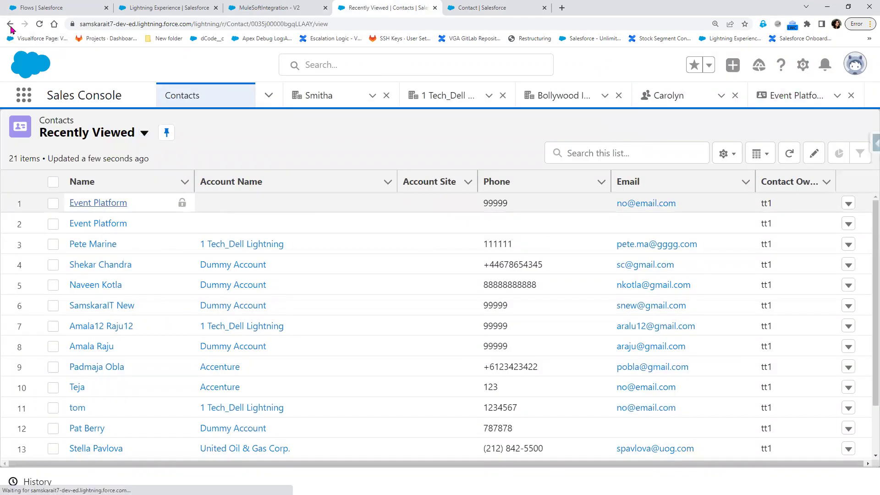
Step: Go back to the Contacts list and view the details of the second listed Event Platform contact, including its phone and email fields
key(alt+Left)
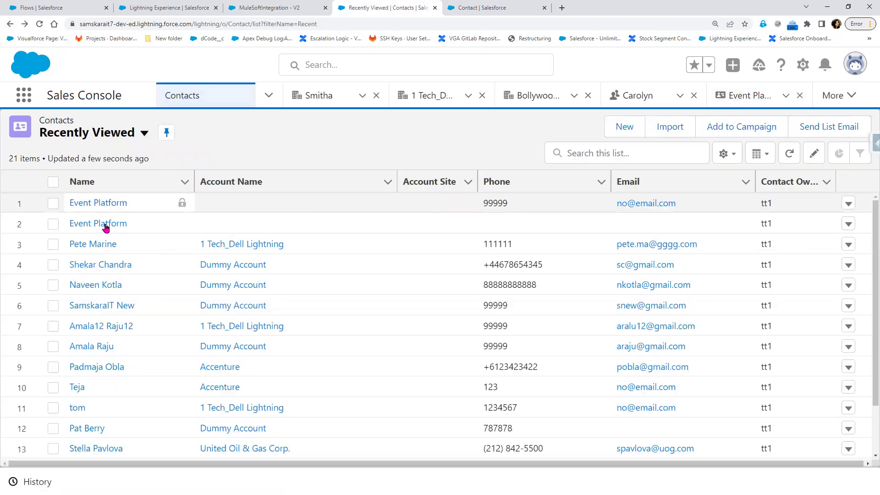
key(alt+Right)
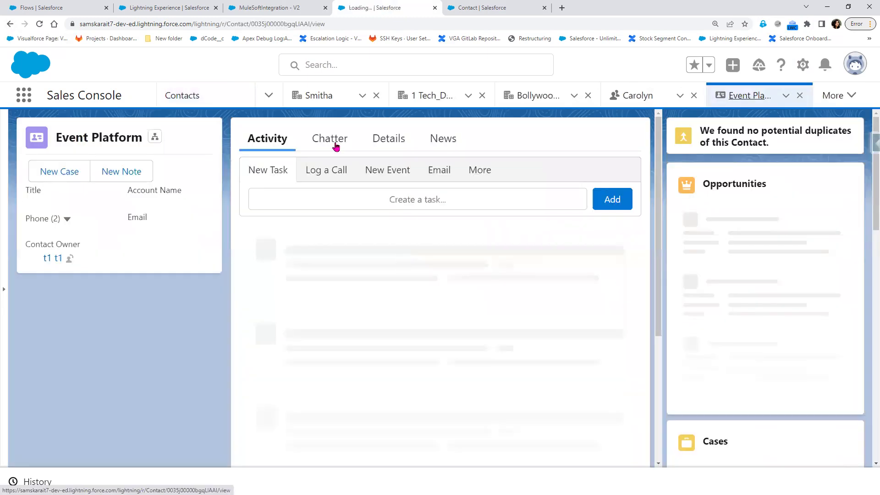
click(395, 139)
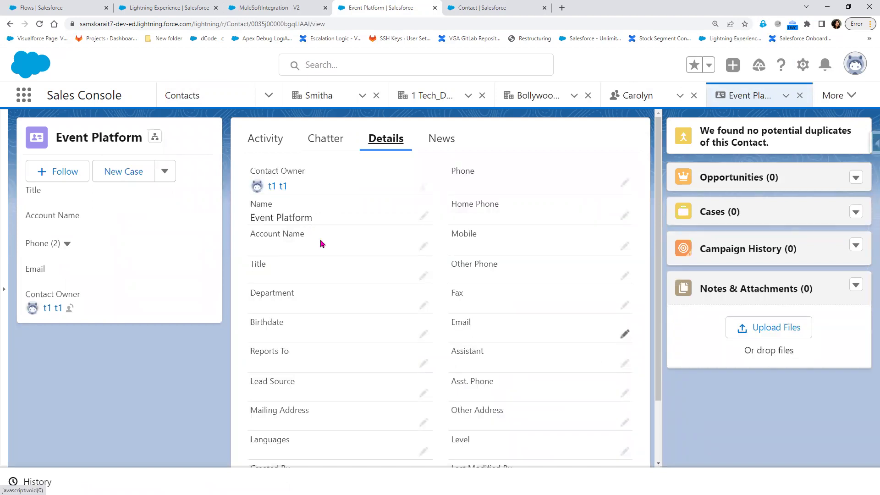
scroll(322, 244, down, 2)
scroll(315, 222, up, 2)
drag(237, 218, 68, 8)
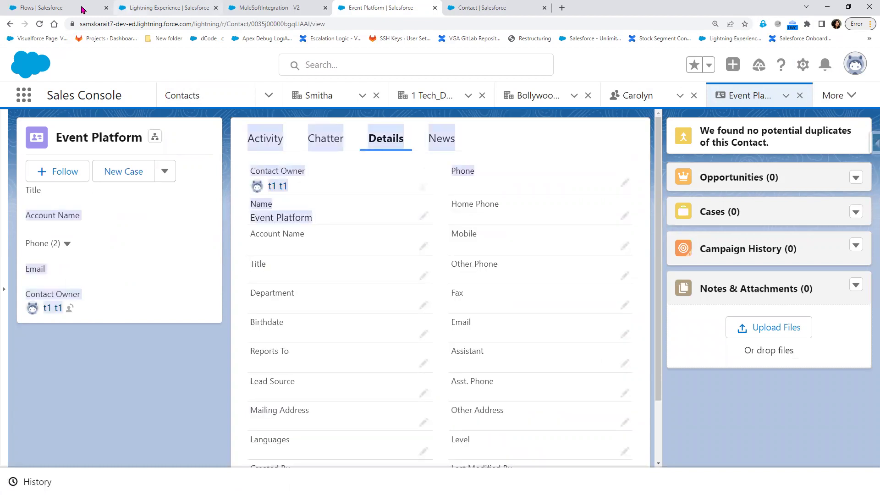
Step: Return to the Debug Logs list in Setup and compare the durations of the Automated Process logs
click(83, 9)
click(183, 7)
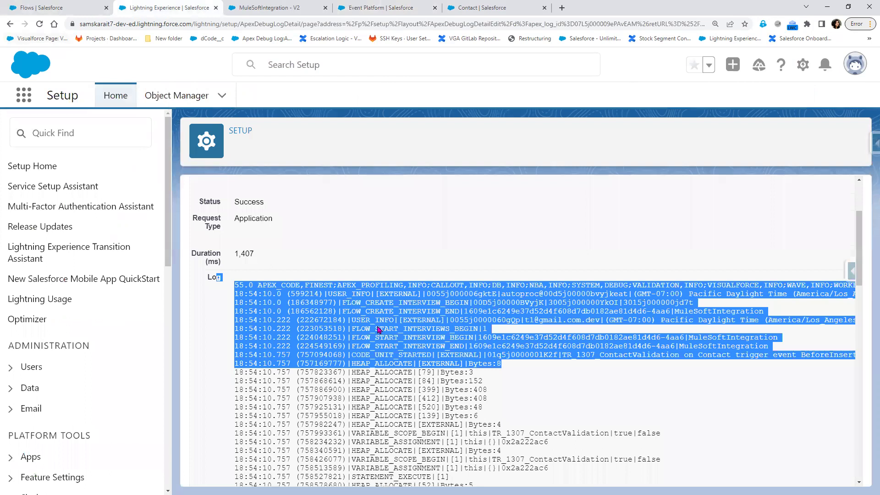
key(alt+Left)
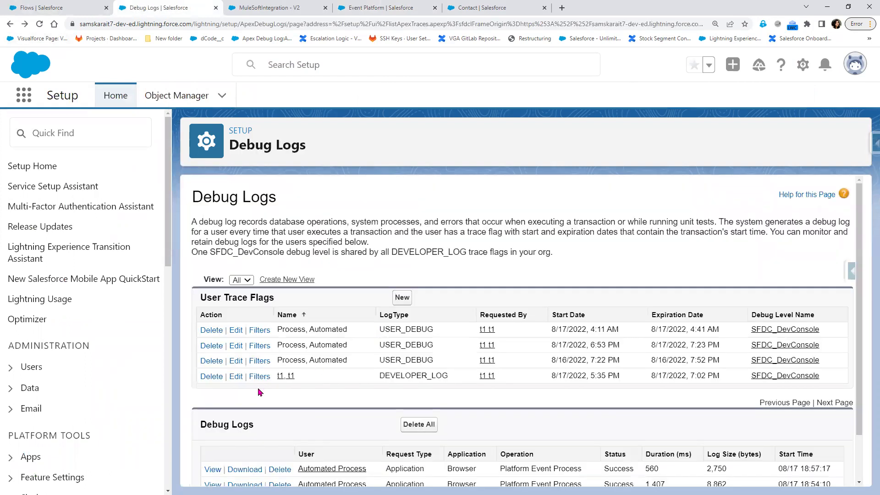
scroll(260, 393, down, 1)
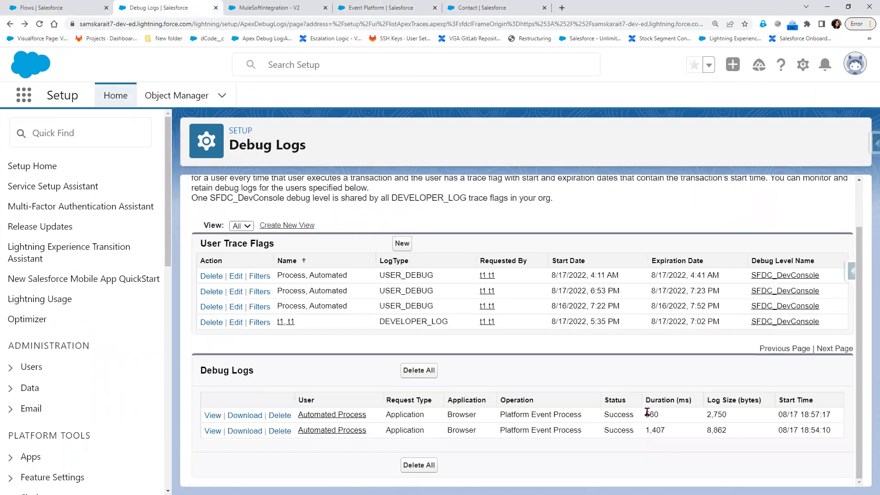
double_click(671, 434)
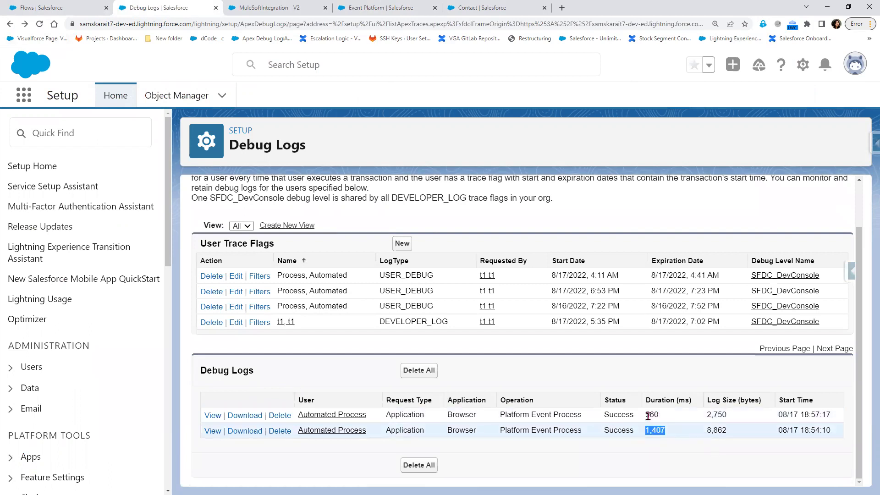
Step: Open the Automated Process log started 08/17 18:57:17 and review its flow interview and DuplicateDetector entries
click(214, 418)
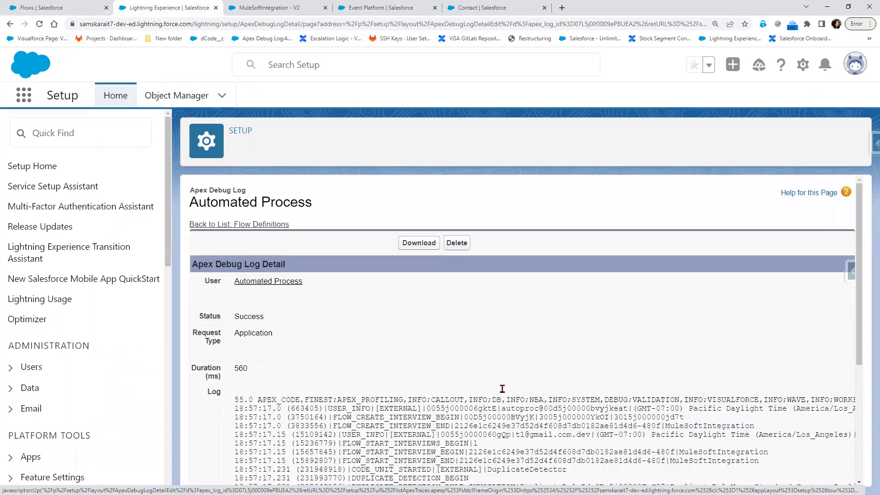
scroll(502, 389, down, 4)
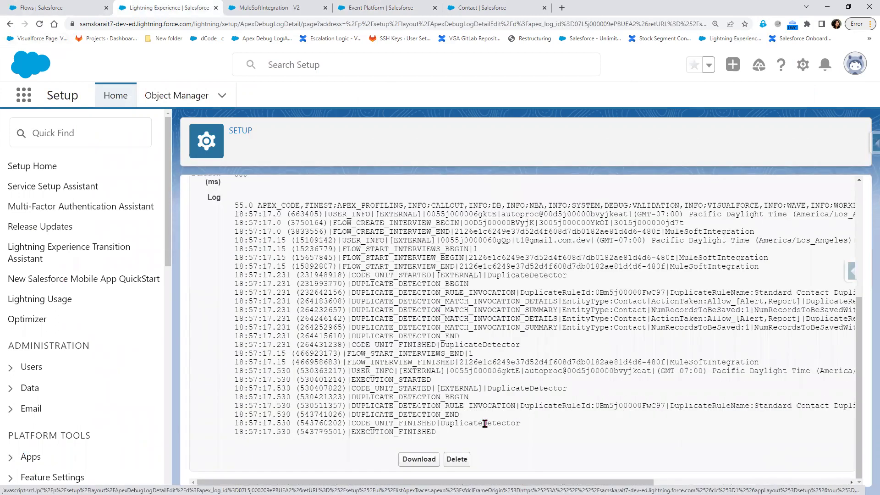
triple_click(555, 382)
click(535, 349)
click(324, 110)
Step: Revisit the Event Platform contact, the Contact triggers list and the MuleSoftIntegration flow
click(359, 9)
click(474, 6)
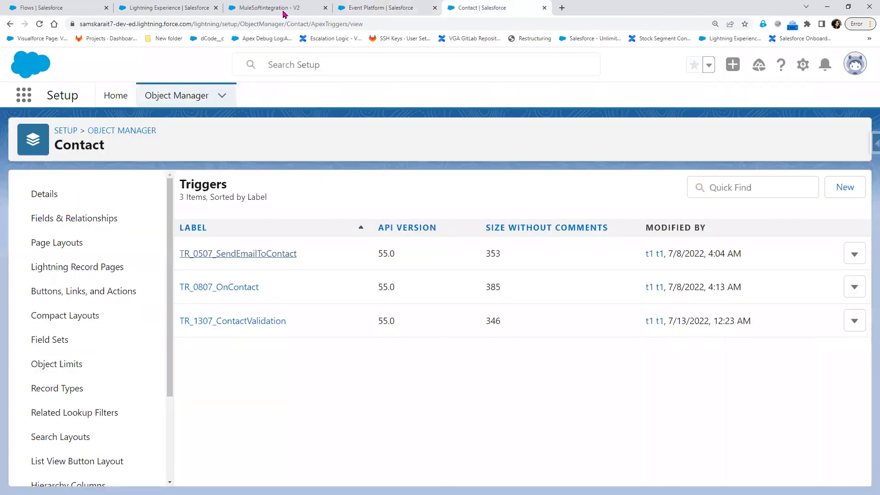
key(ctrl+shift+Tab)
key(ctrl+shift+Tab)
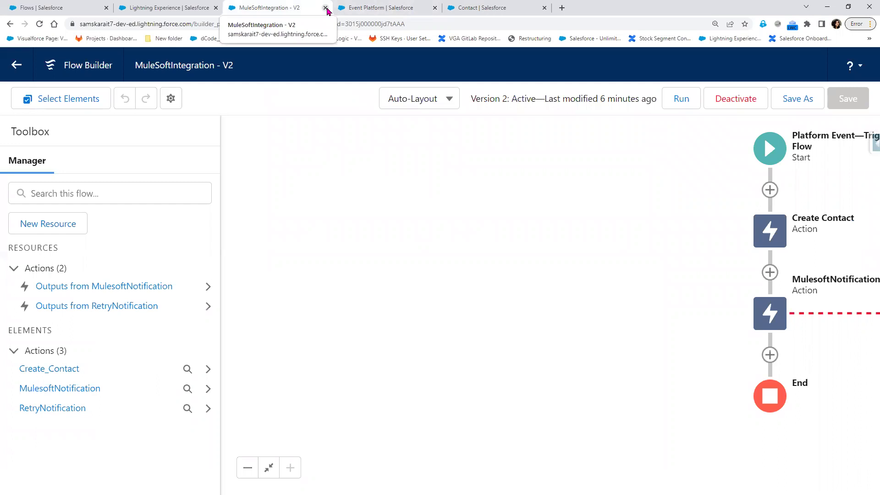
click(362, 10)
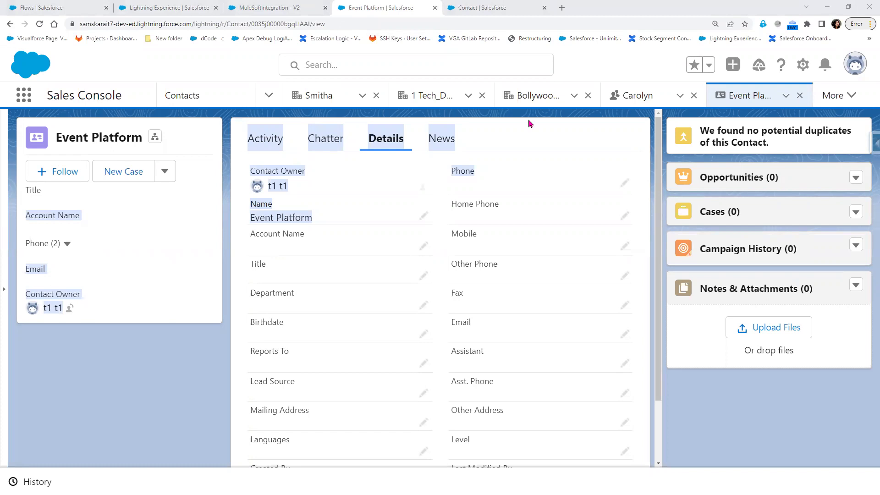
click(265, 4)
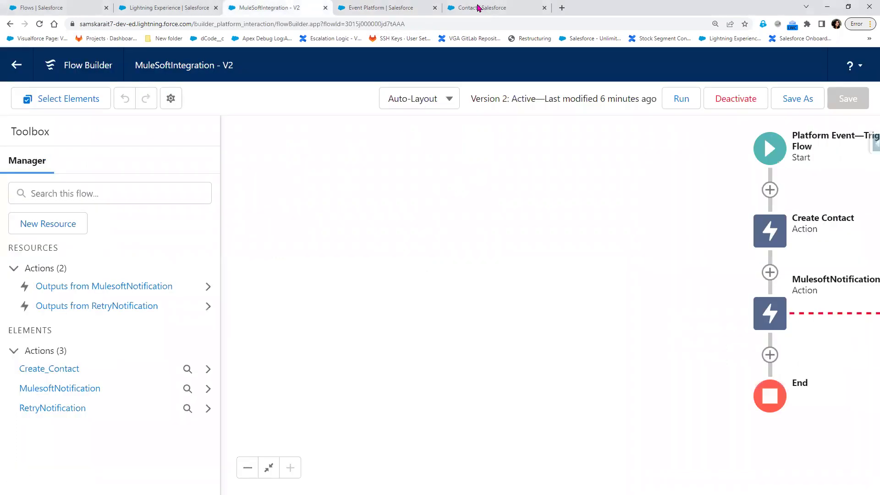
click(478, 8)
Step: Reduce the browser zoom to 100% on the MuleSoftIntegration flow so that its whole diagram fits
key(alt+f)
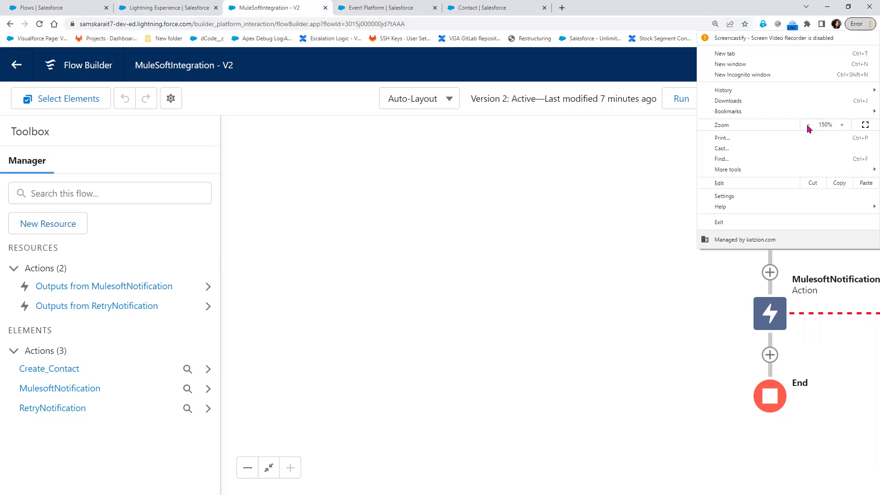
click(808, 125)
click(807, 125)
click(808, 126)
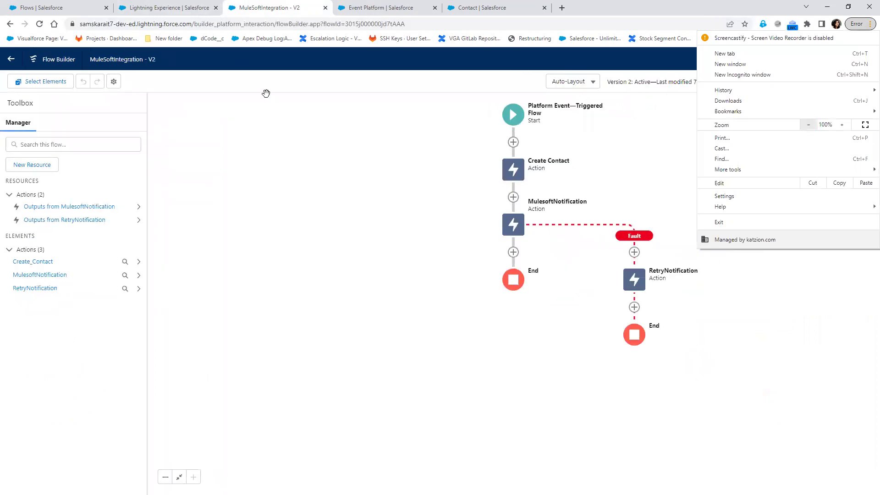
Step: Deactivate version 2 of the MuleSoftIntegration flow and start a new flow from the Flows list
key(Escape)
click(784, 83)
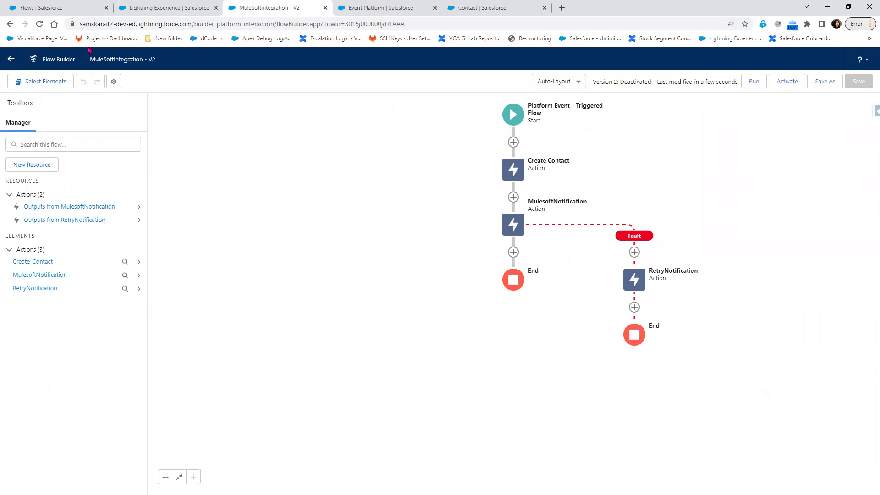
click(11, 60)
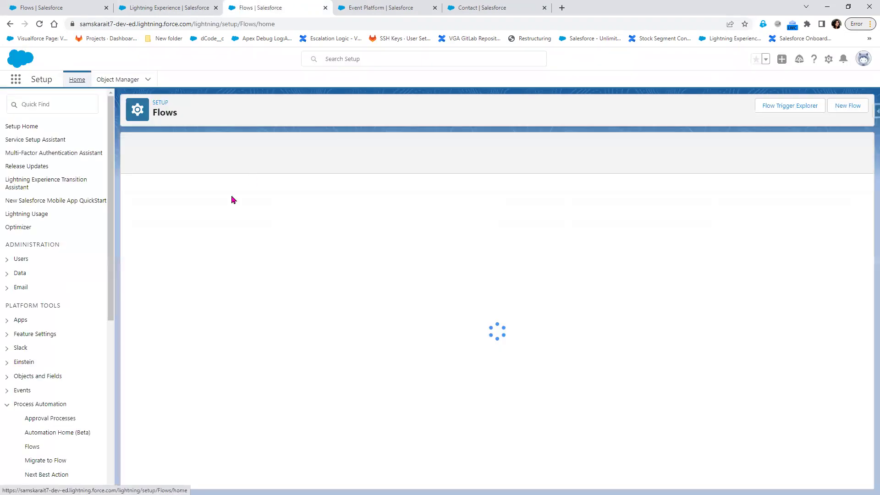
click(860, 107)
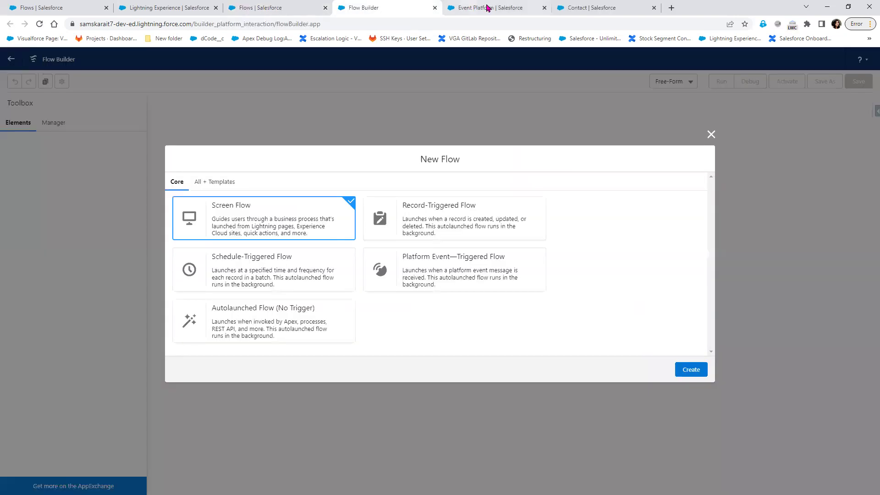
Step: Open a blank New Contact form from the Contacts list in the Sales Console
click(487, 8)
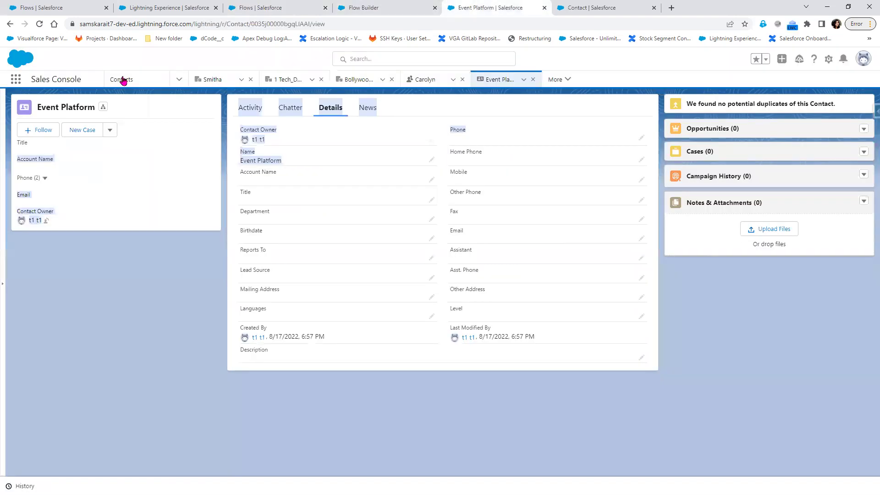
click(122, 79)
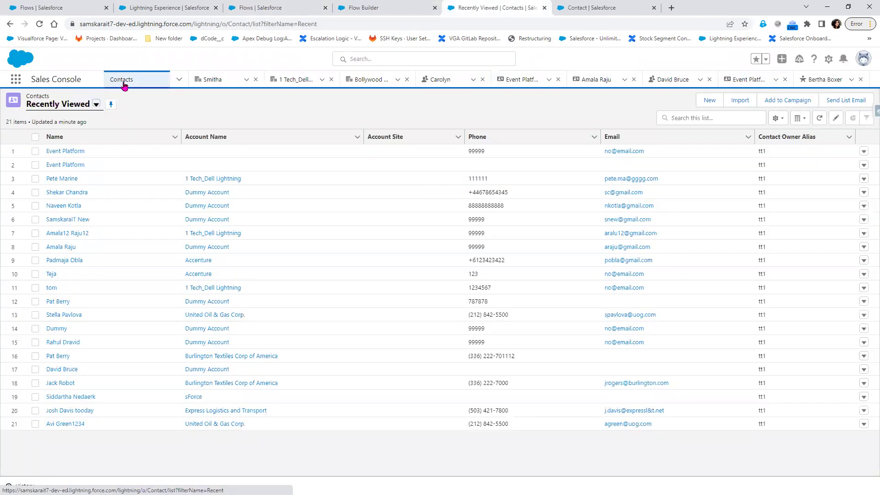
click(709, 100)
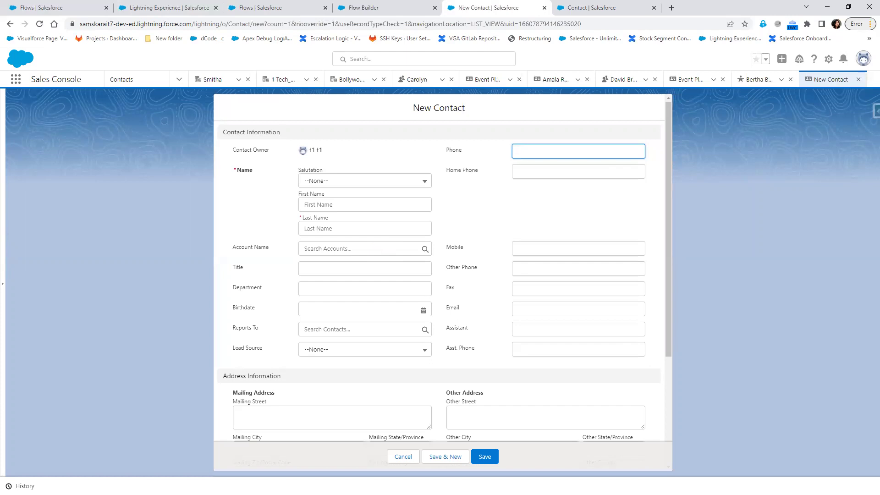
Step: Switch to Paint and enlarge the canvas to 4108 × 2048 px for free space below the existing diagrams
key(alt+Tab)
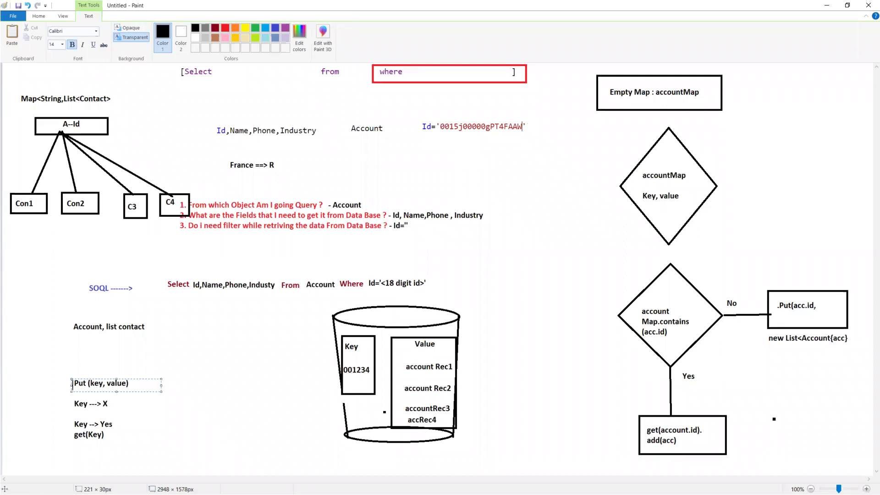
scroll(540, 356, down, 1)
drag(543, 355, 755, 441)
scroll(378, 252, up, 1)
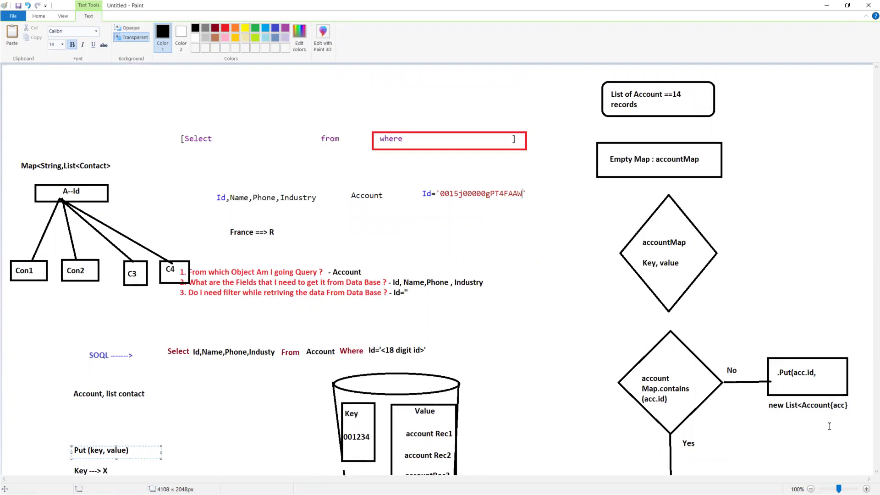
scroll(826, 420, down, 5)
scroll(548, 413, down, 1)
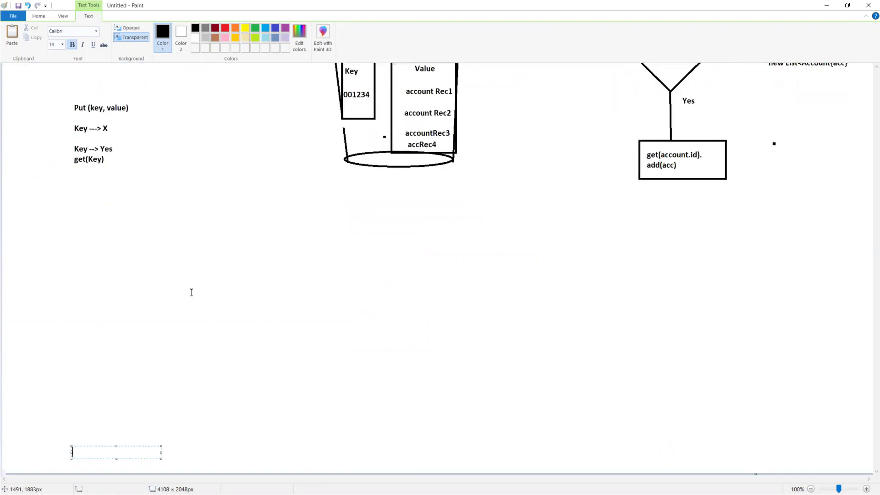
Step: Draw a black rectangle about 507 × 61 px in the empty area and label it "Last Name" on its left side
key(Escape)
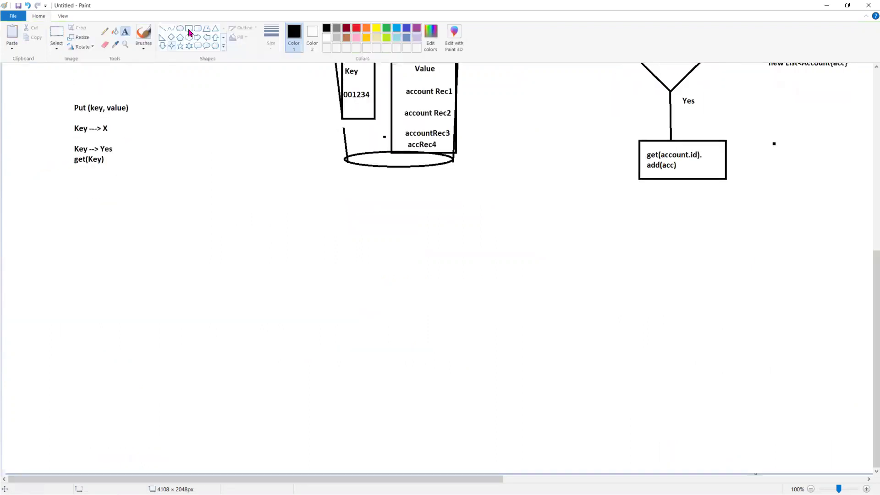
drag(173, 288, 358, 318)
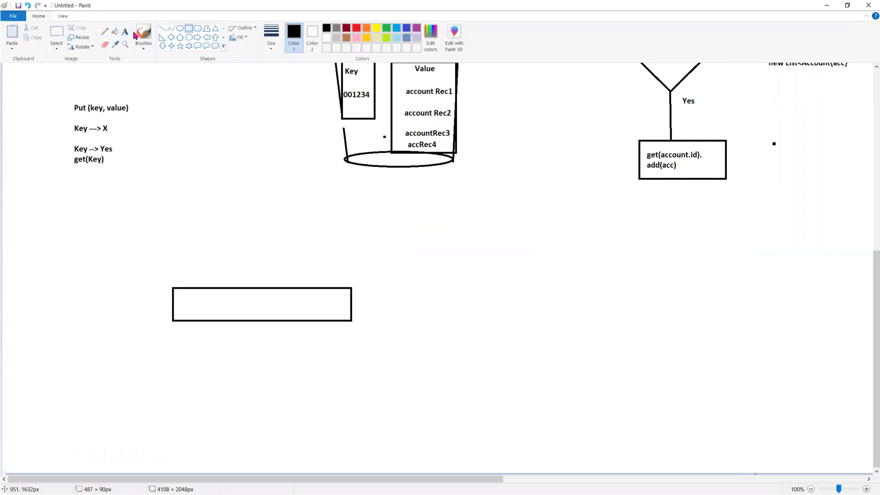
drag(266, 318, 266, 310)
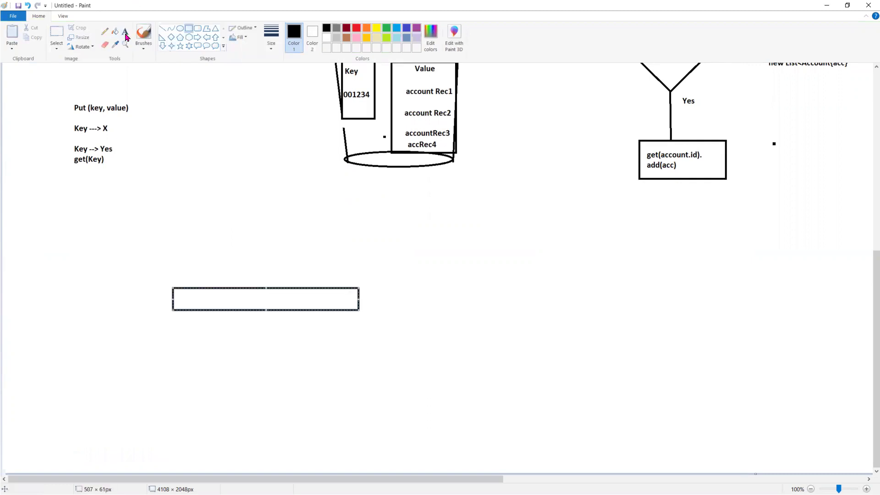
click(81, 295)
text(Last Name)
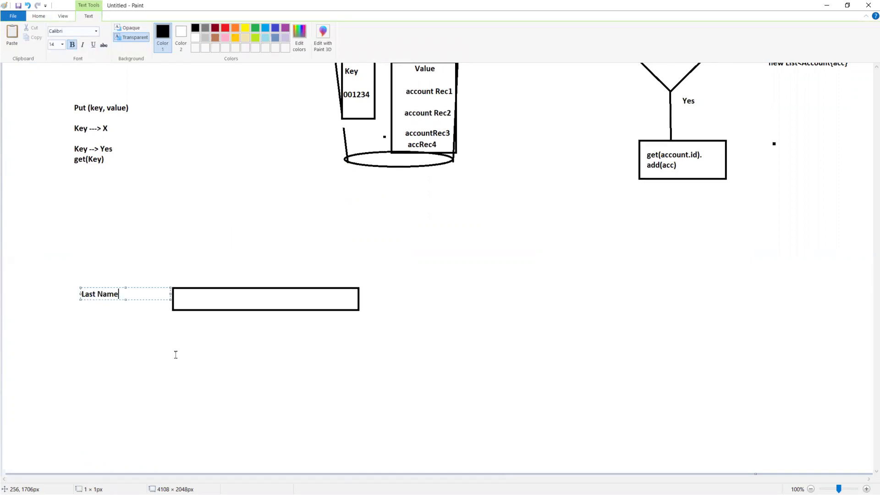
key(Escape)
Step: Draw a second rectangle of equal width below it, with a down arrow at its right end and the label "Account :"
click(189, 28)
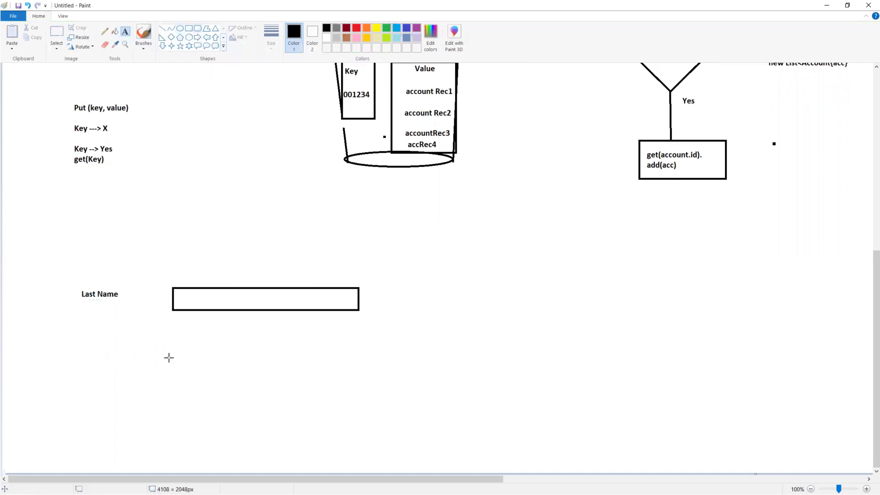
drag(173, 336, 359, 356)
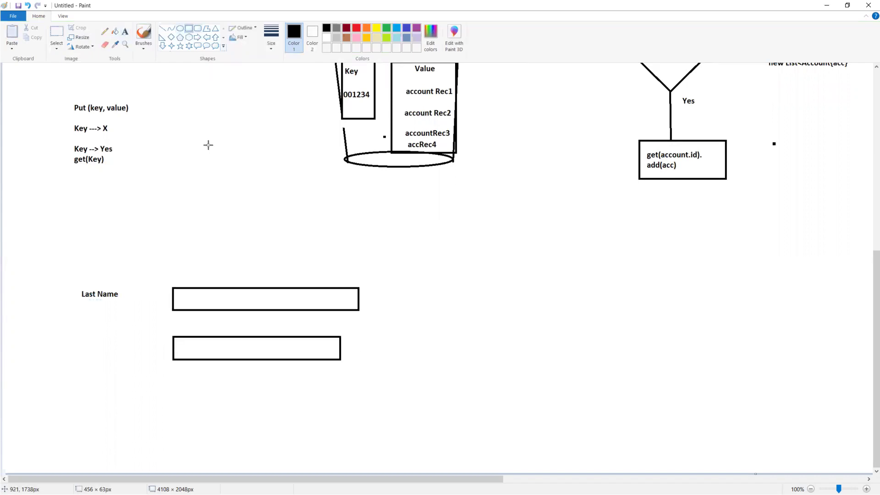
click(161, 45)
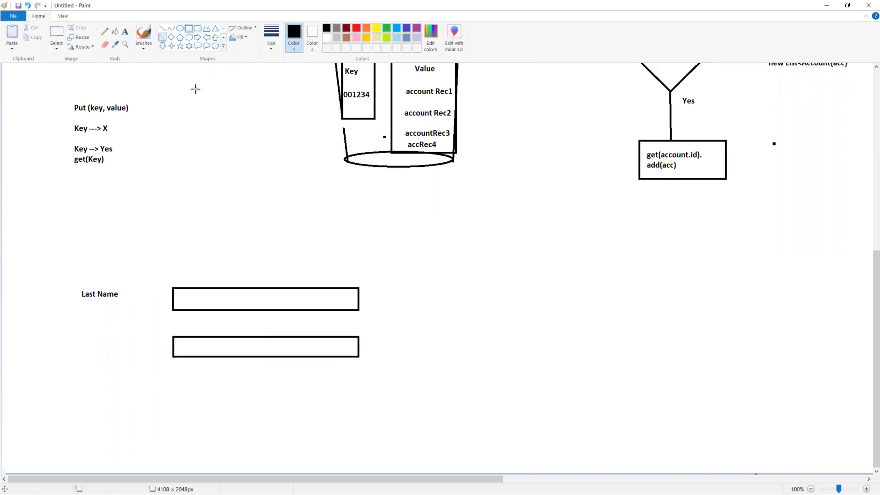
drag(338, 335, 359, 358)
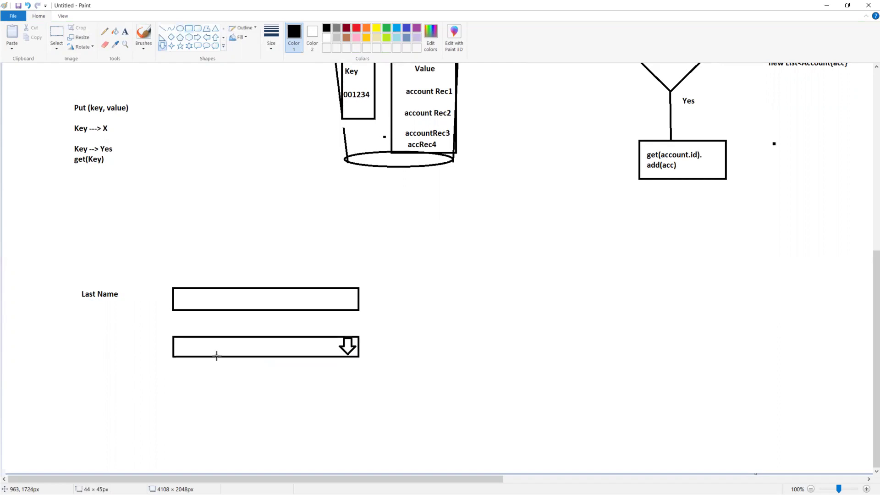
click(124, 35)
click(79, 339)
text(Account :)
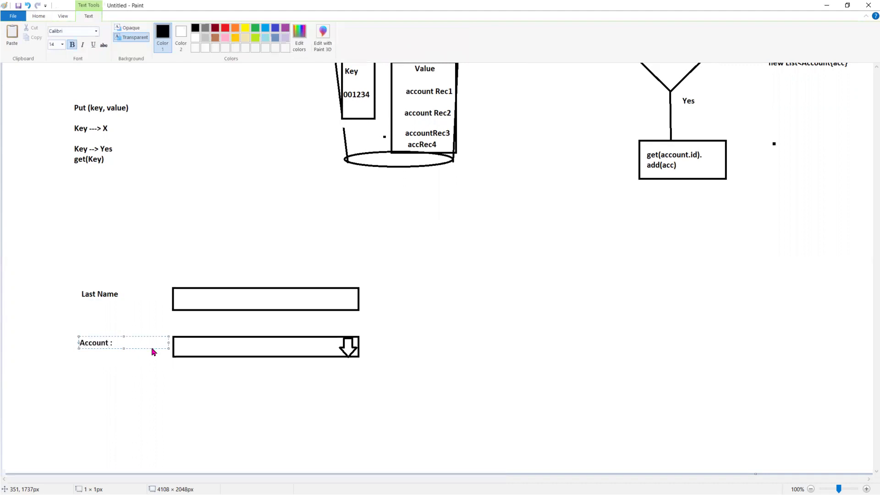
Step: Switch to the New Contact form in Chrome and show the recent accounts in the Account Name lookup
key(alt+Tab)
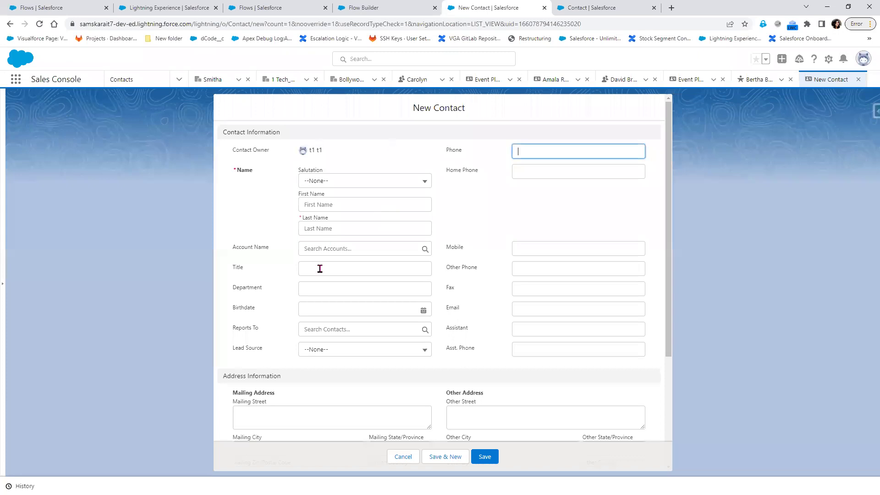
click(319, 249)
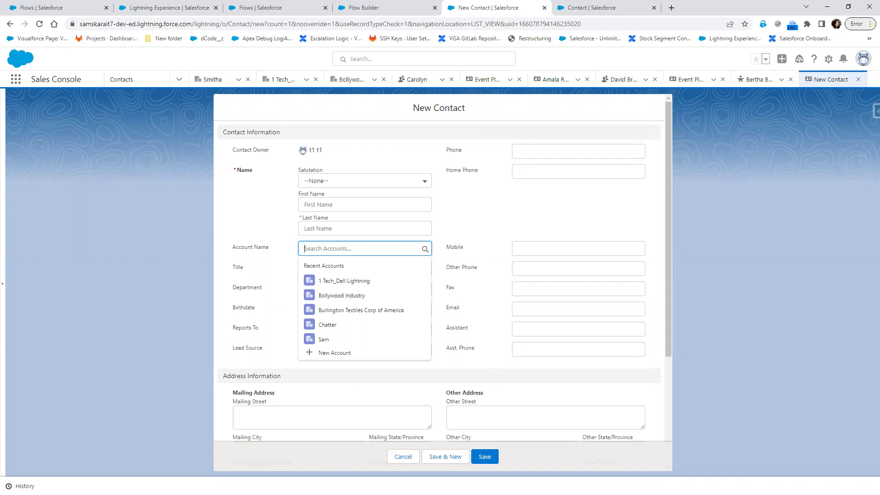
Step: Return to Paint and frame the Last Name and Account fields with a red rectangle about 915 × 263 px
key(alt+Tab)
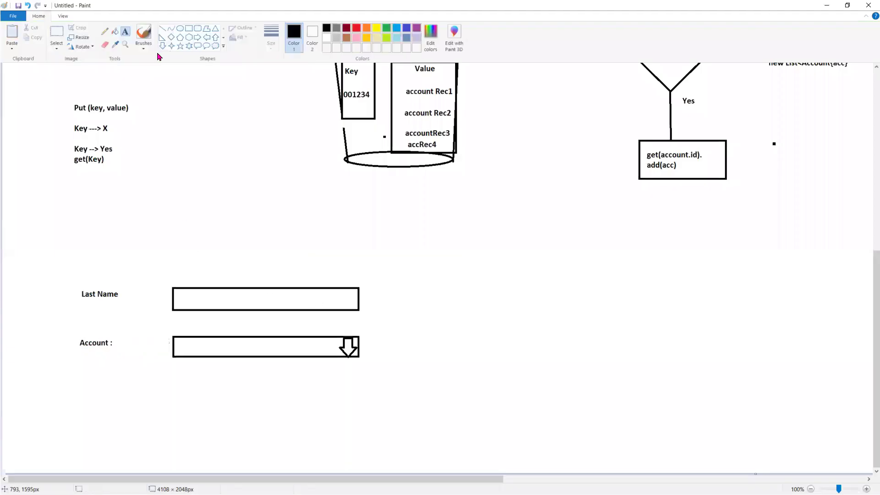
click(188, 29)
drag(50, 266, 58, 268)
drag(384, 371, 386, 363)
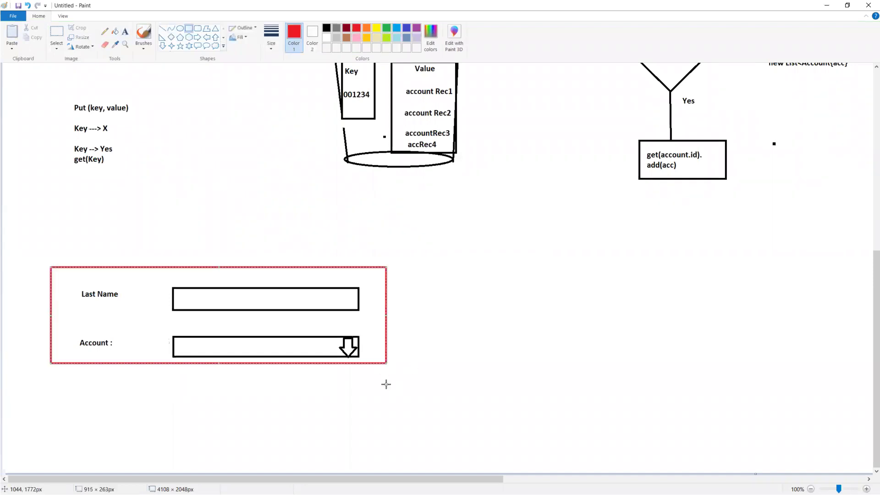
Step: Switch back to Flow Builder in Chrome and create a Screen Flow
click(827, 6)
click(365, 6)
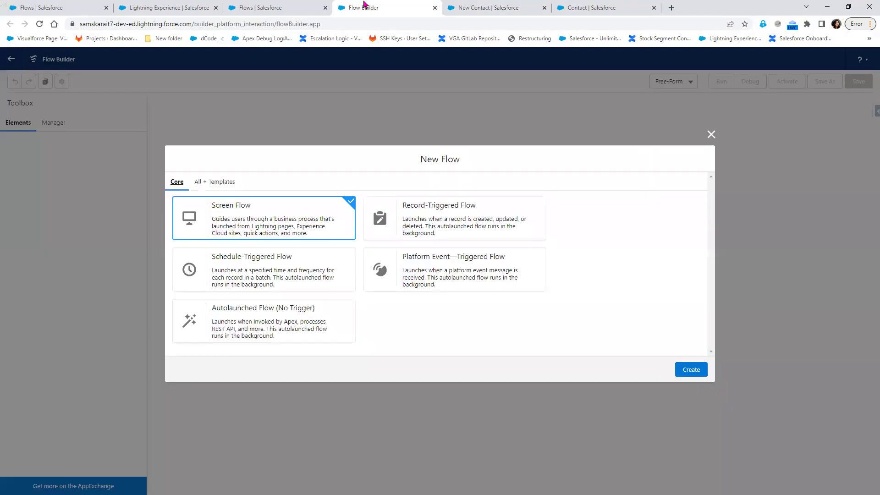
click(690, 372)
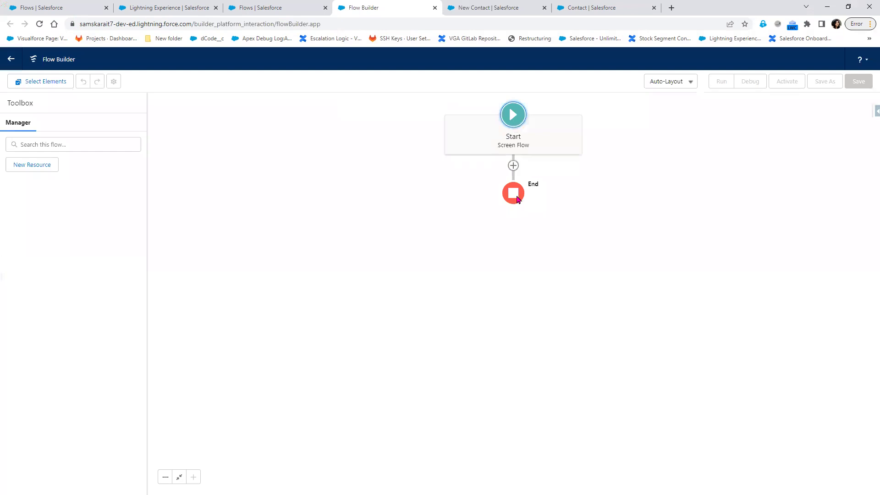
Step: Add a Screen element after Start with the label "Get Contact Details" and API name Get_Contact_Details
click(512, 165)
click(473, 198)
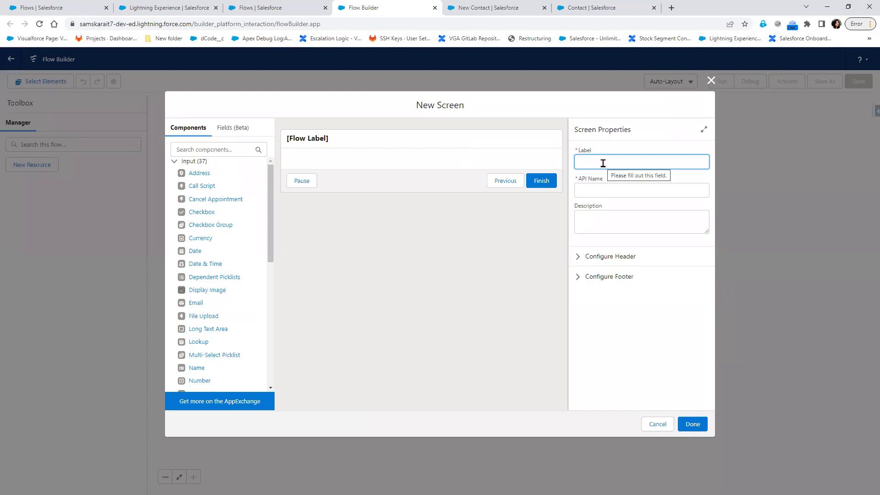
text(Get Contact Det)
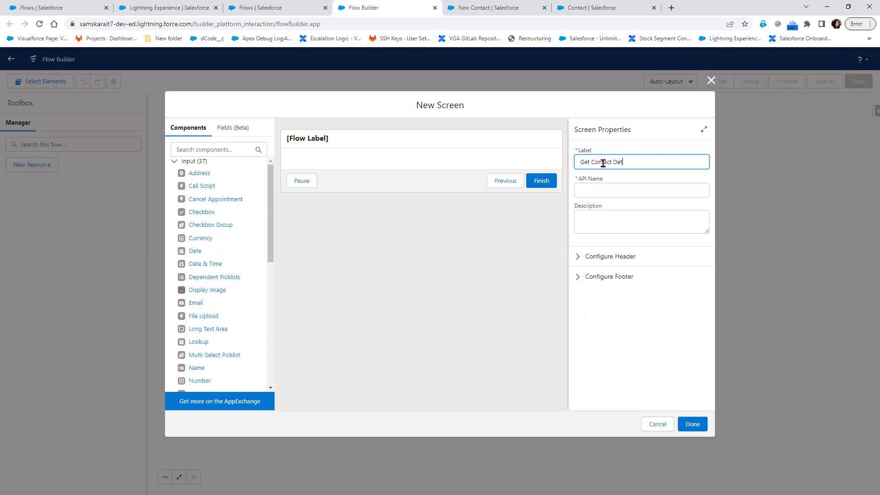
text(ails)
key(Tab)
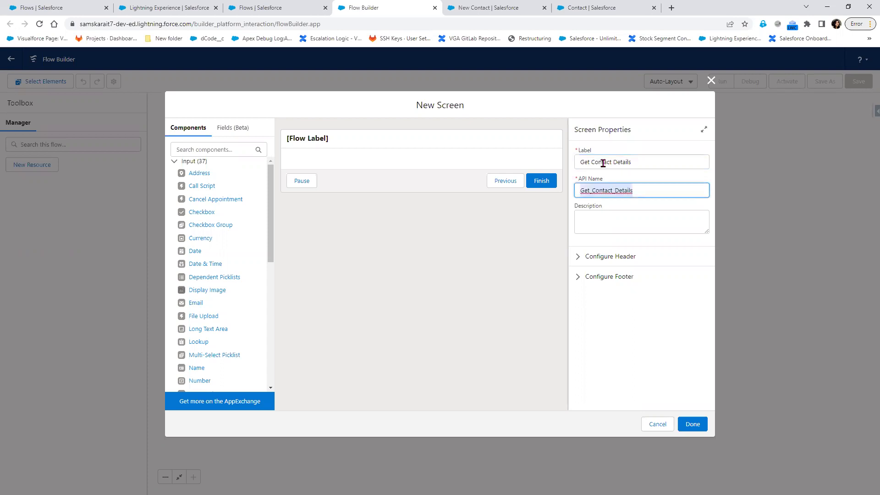
Step: Expand the screen's header and footer settings and set the Pause Button to Hide Pause
click(575, 257)
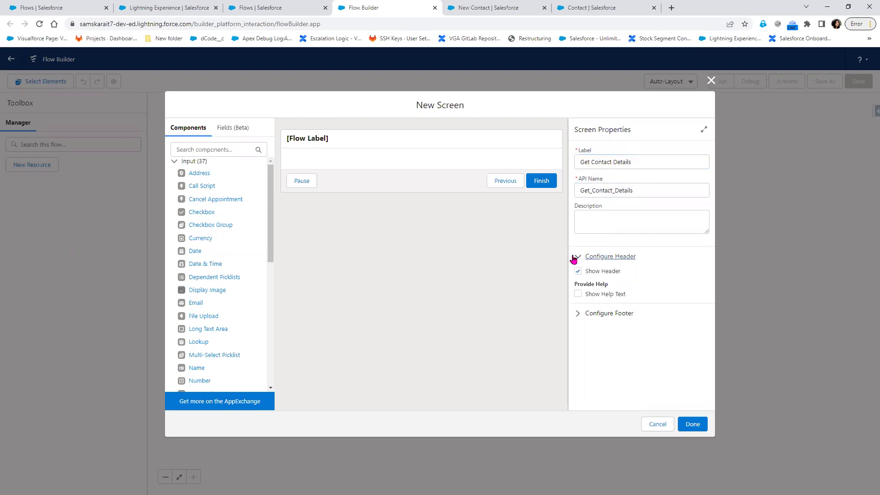
click(577, 313)
scroll(709, 360, down, 2)
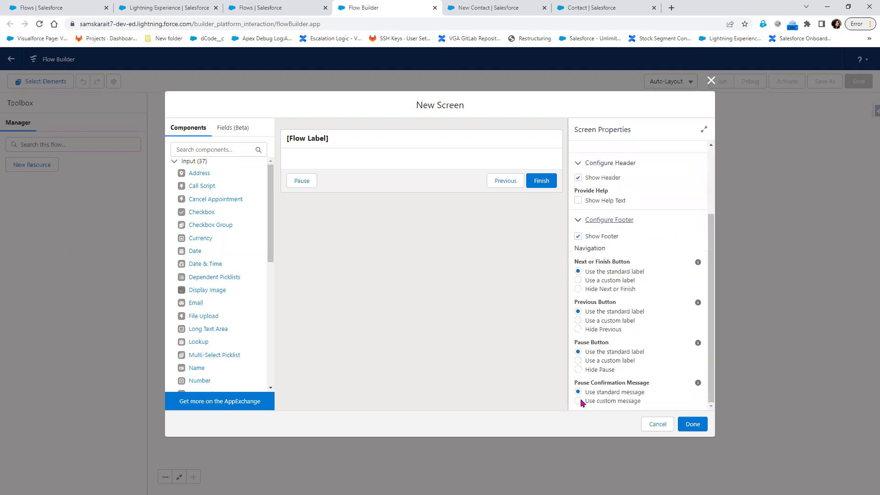
click(578, 401)
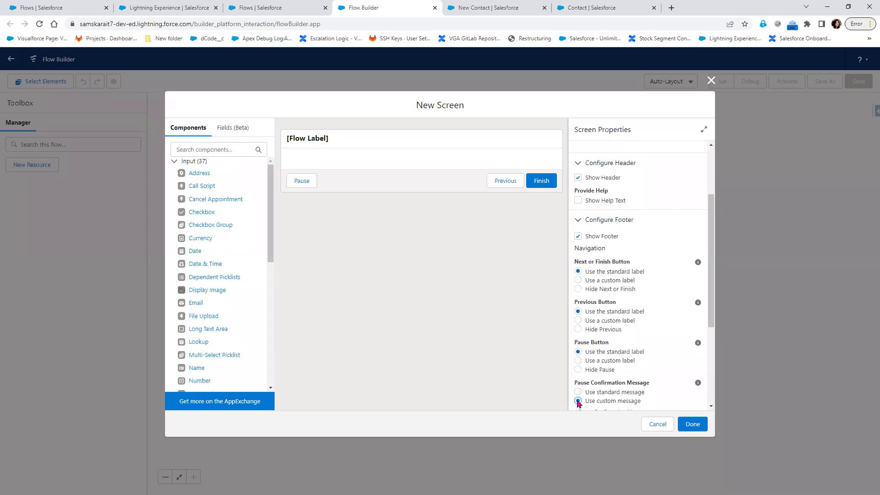
click(578, 369)
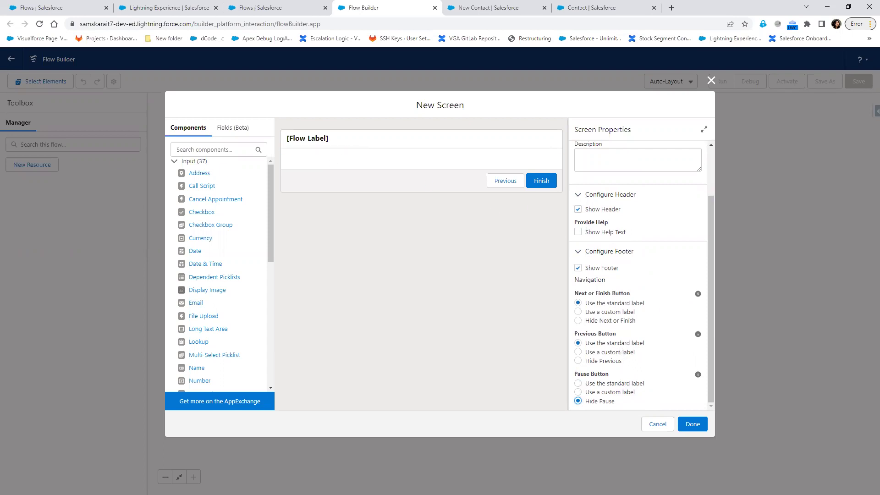
Step: Add a Text input component to the screen with label and API name LastName, and make it required
click(215, 148)
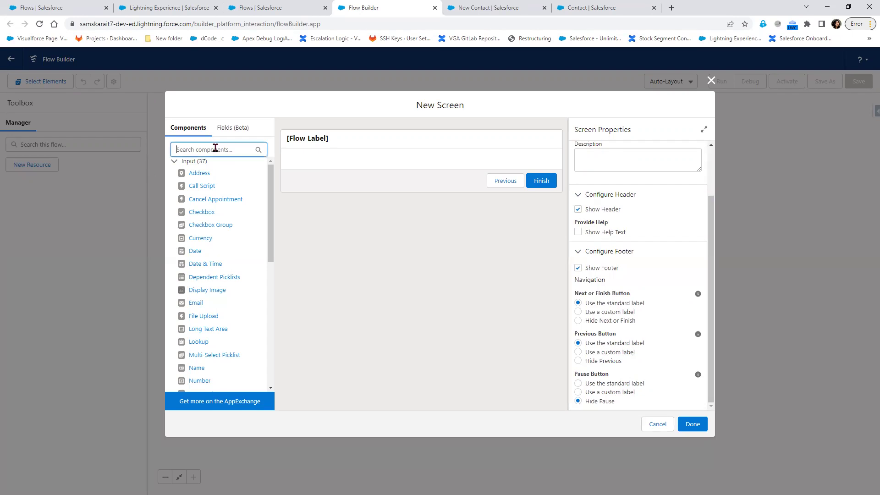
text(tex)
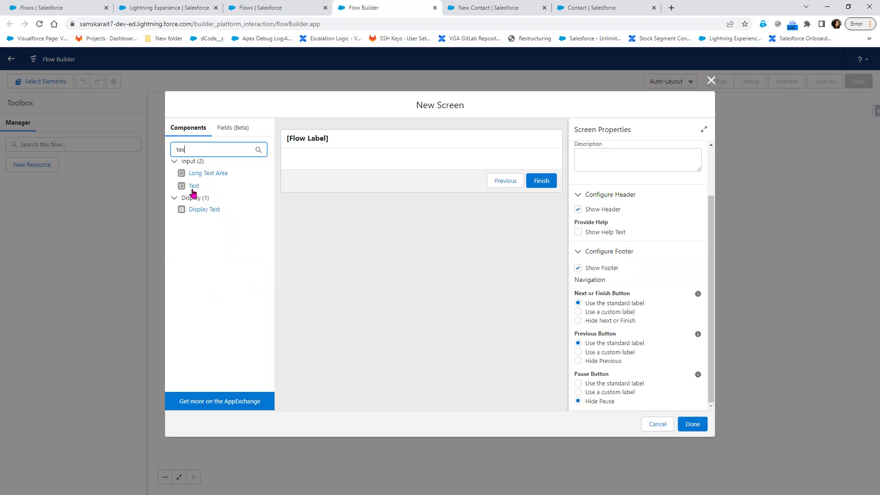
drag(192, 191, 312, 162)
click(586, 164)
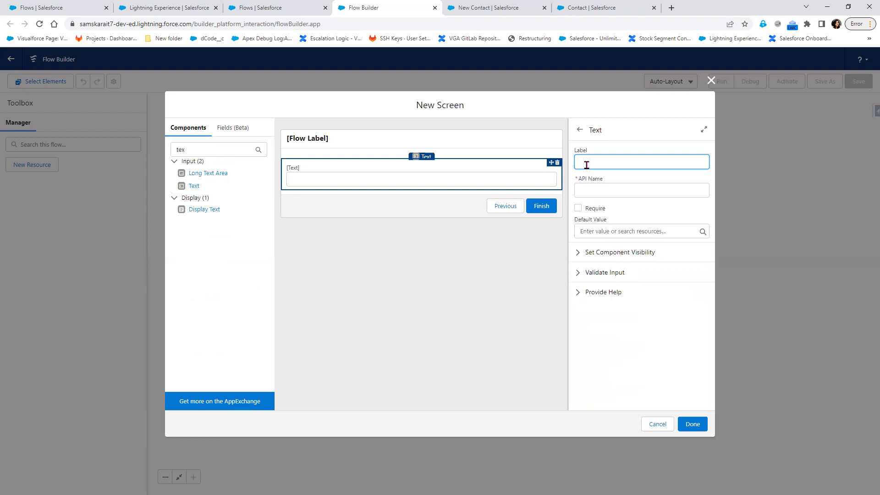
text(LastName)
key(Tab)
click(578, 209)
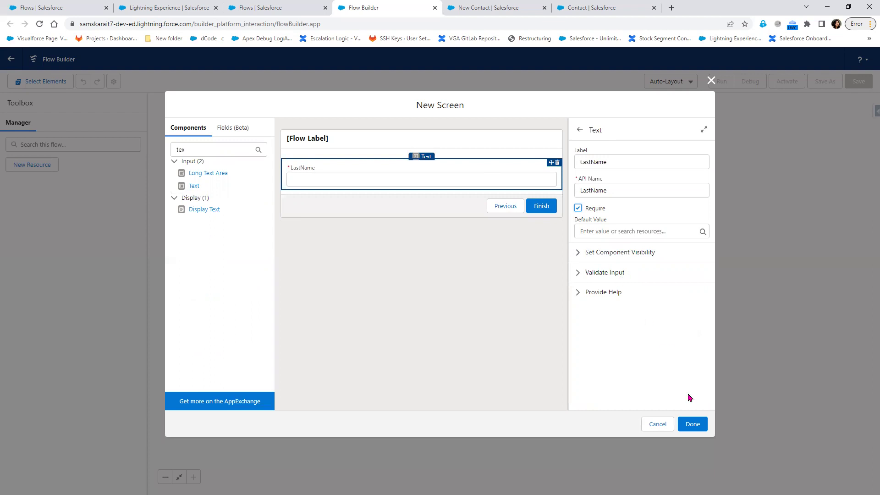
Step: Finish the new Get Contact Details screen, then reopen it to review its contents and close it again
click(698, 424)
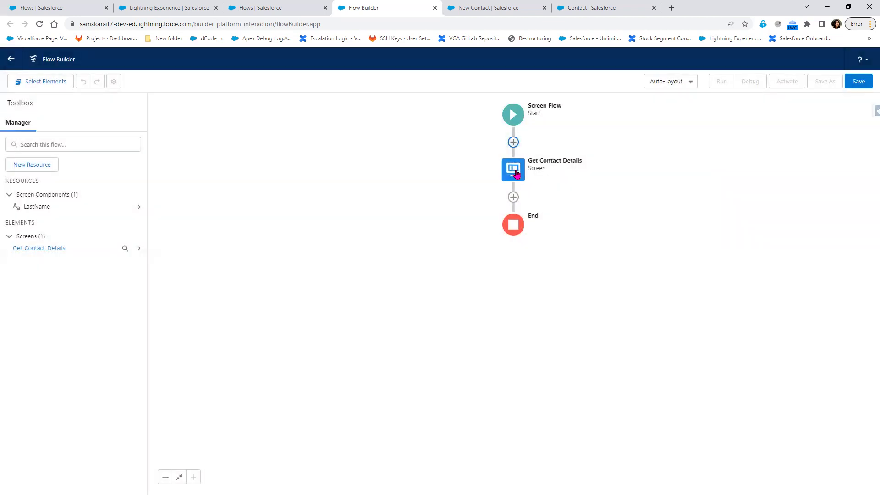
double_click(514, 170)
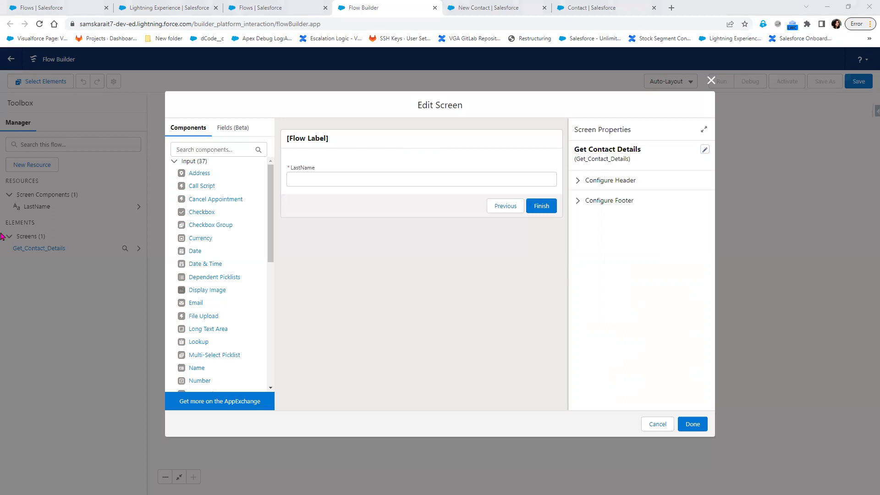
click(716, 87)
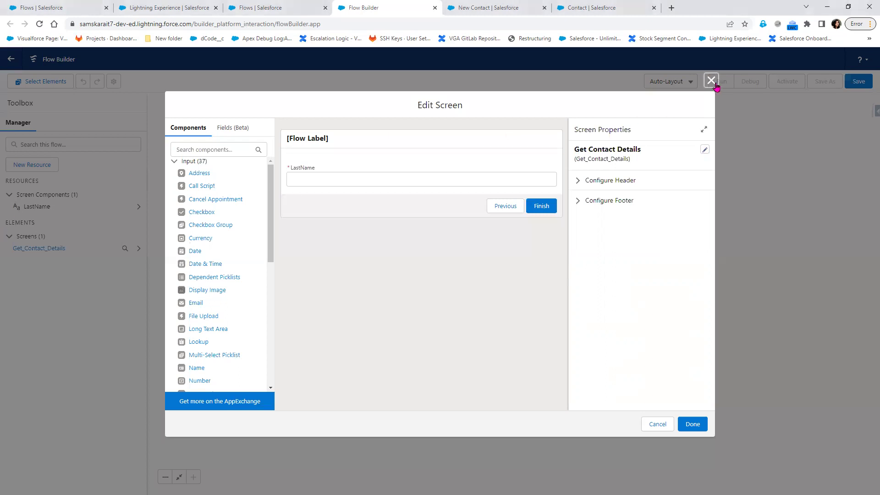
click(716, 86)
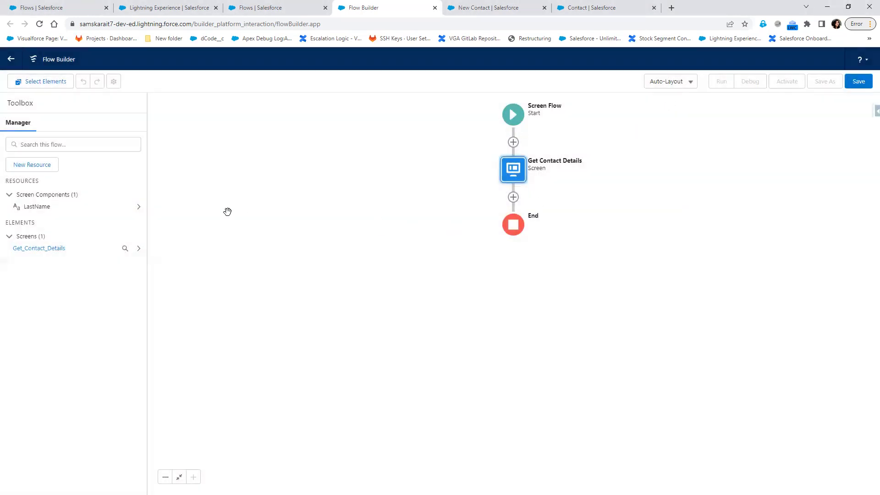
Step: Start a new flow resource of type Record Choice Set
click(40, 166)
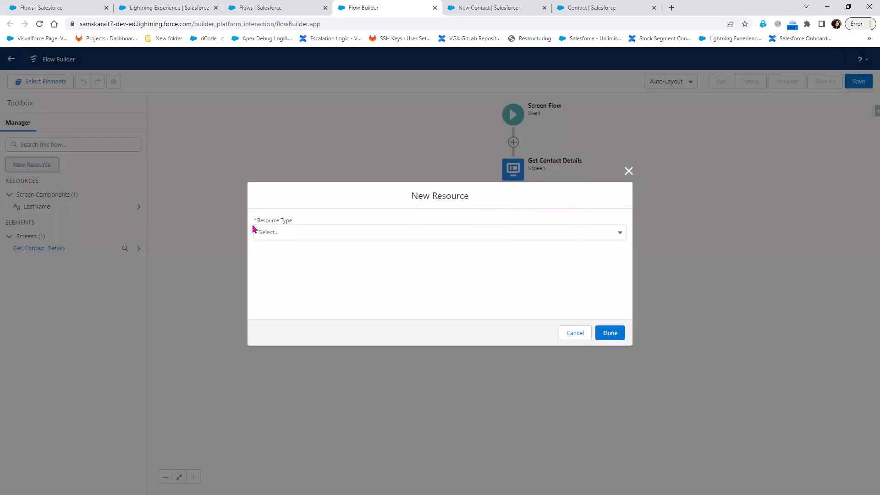
click(305, 230)
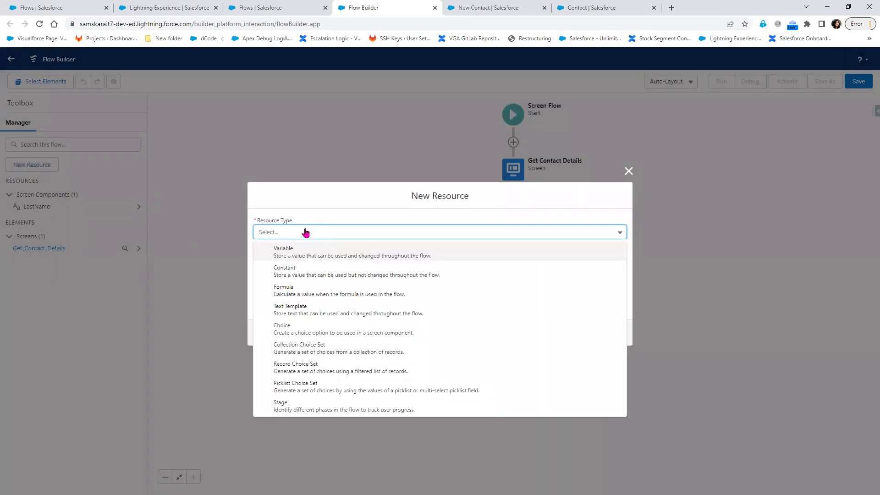
click(316, 367)
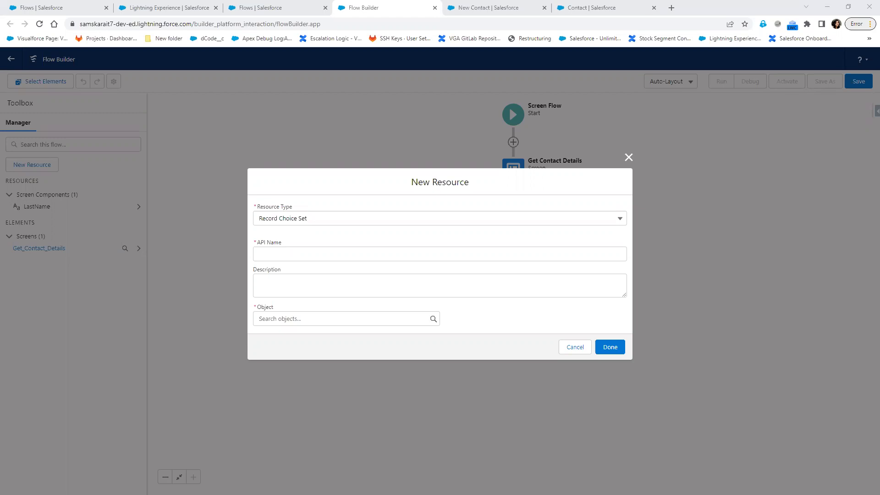
Step: Look through the All Accounts list in Sales Console and return to the new resource in Flow Builder
click(158, 7)
click(311, 8)
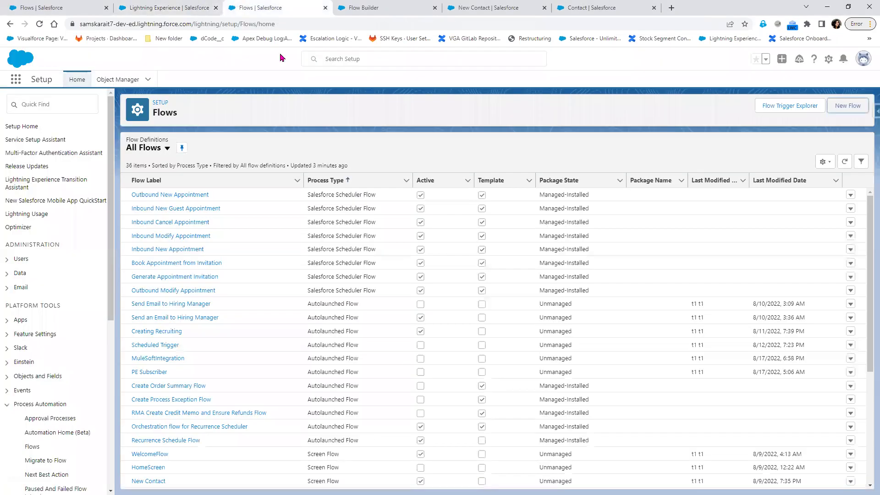
click(499, 7)
click(181, 80)
click(141, 140)
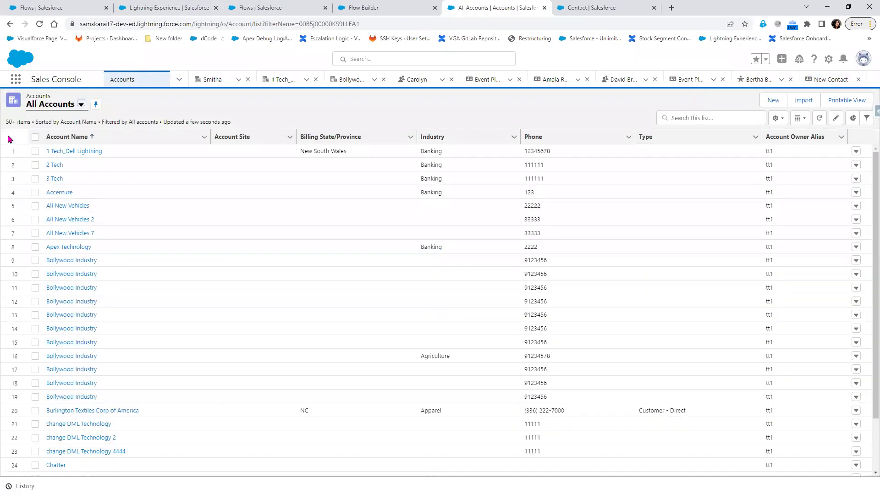
drag(102, 141, 123, 467)
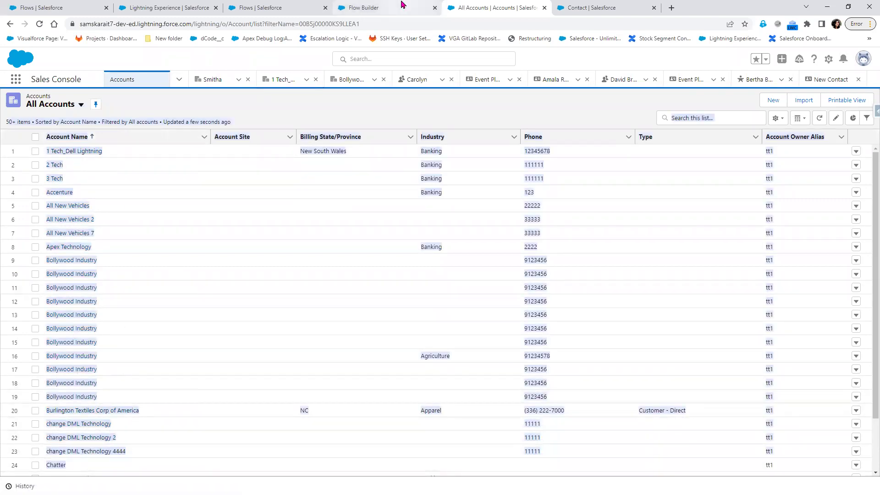
click(355, 6)
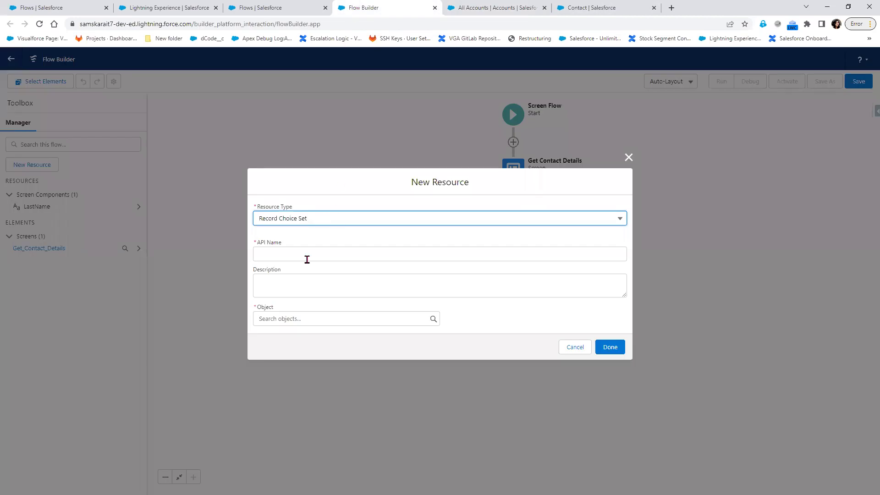
Step: Give the record choice set the API name Accounts and choose Account as its object
click(279, 253)
text(Accounts)
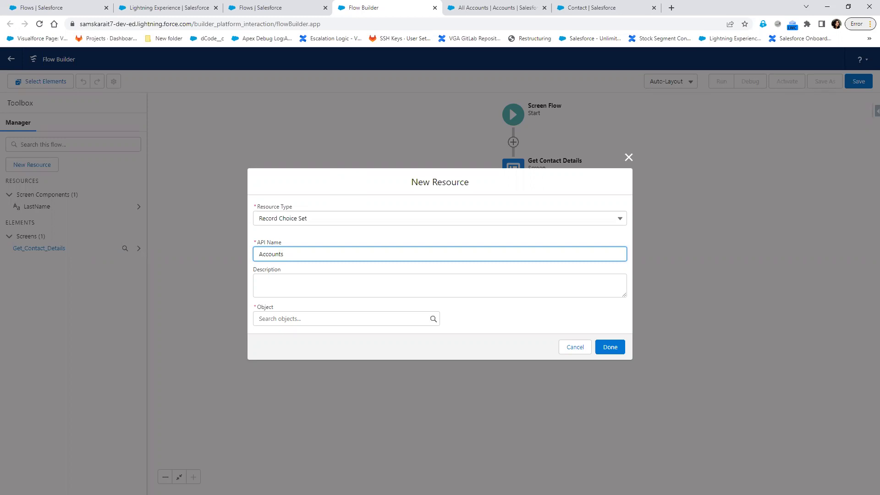
key(alt+Tab)
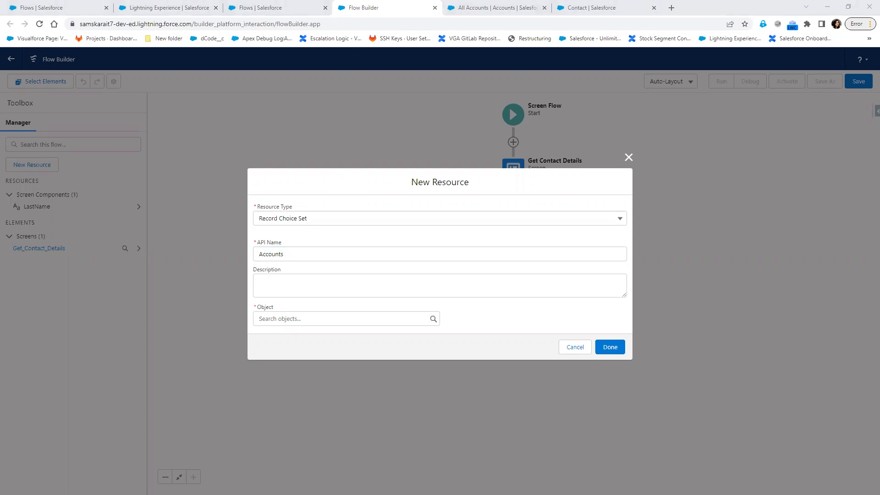
click(278, 319)
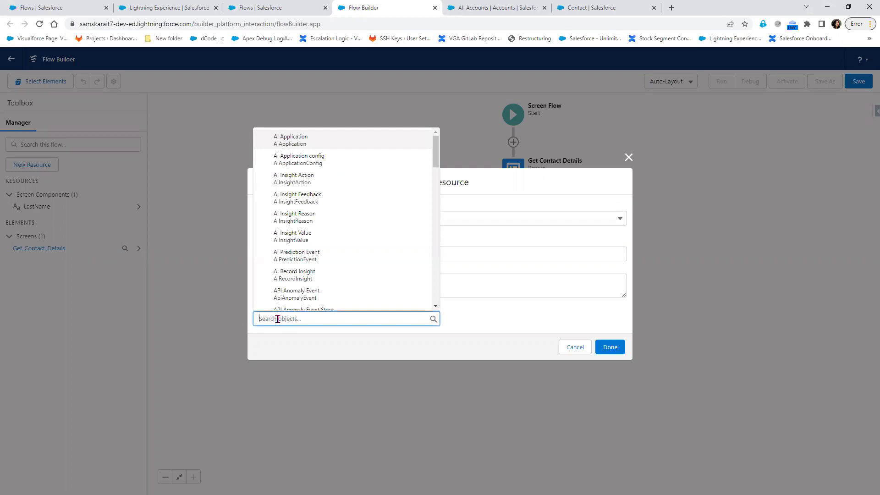
text(Acc)
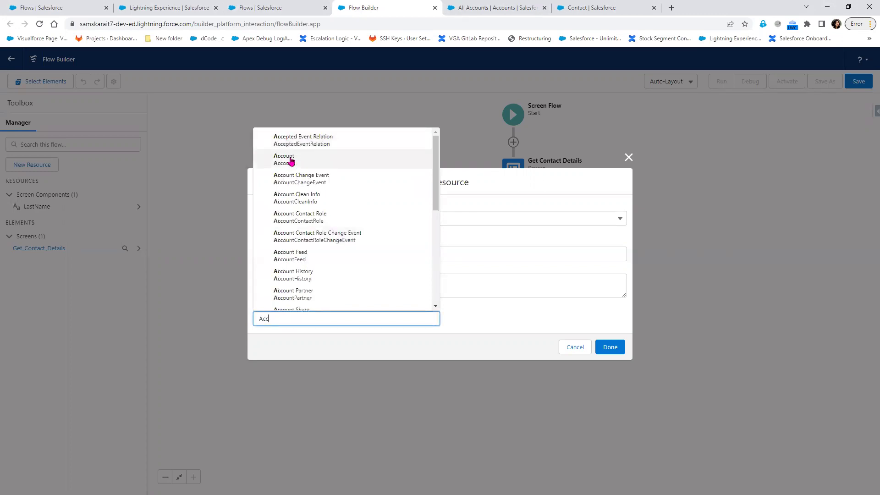
click(288, 158)
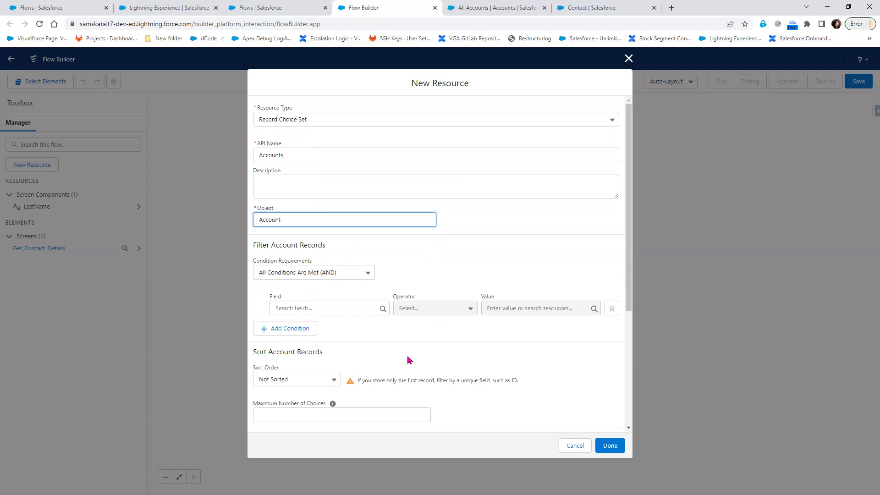
Step: Filter the account records with the condition Industry Equals Banking, keeping All Conditions Are Met (AND)
click(360, 277)
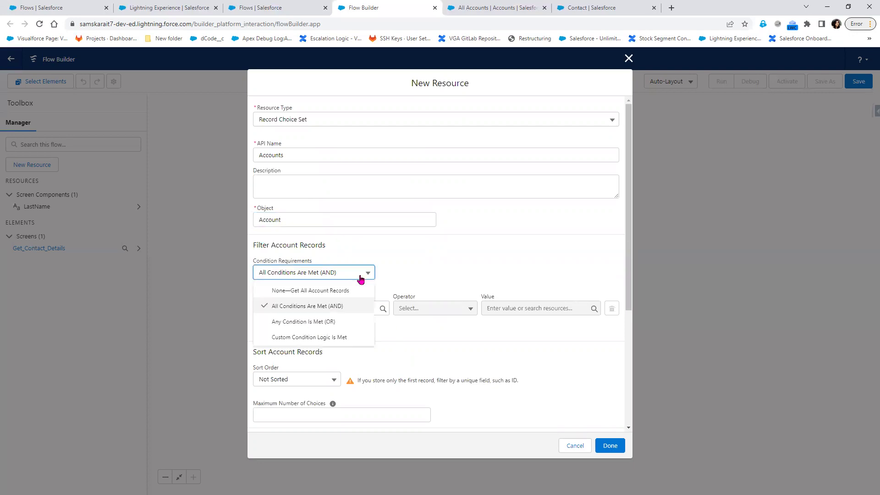
click(420, 270)
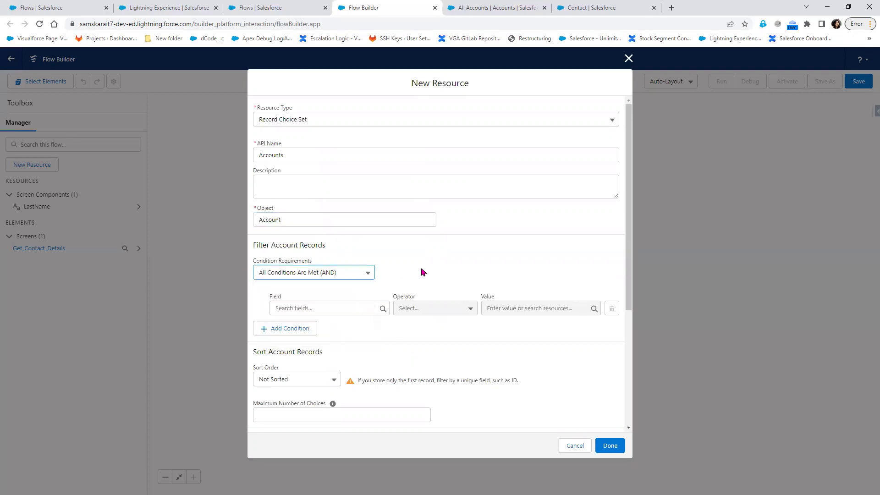
click(357, 308)
scroll(328, 254, down, 3)
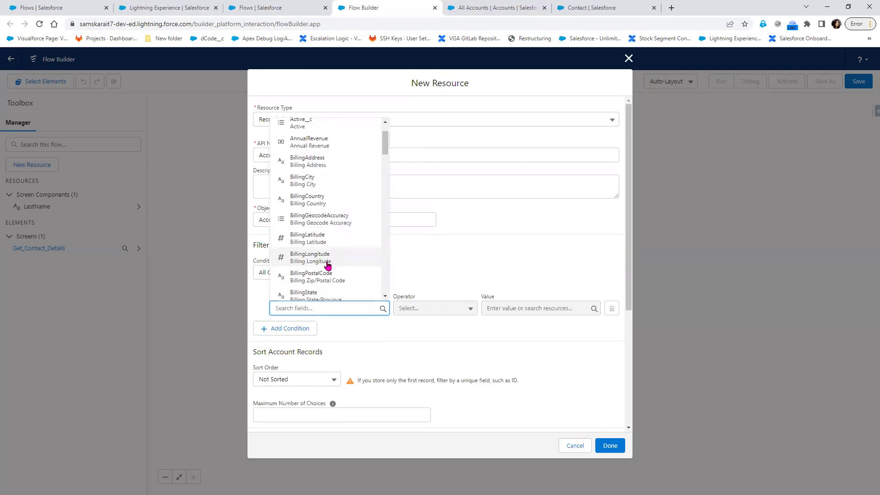
scroll(328, 267, down, 2)
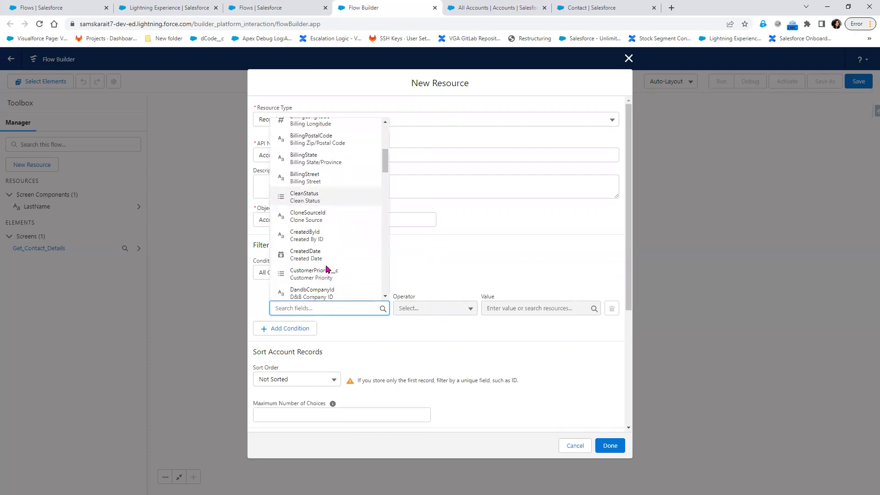
text(i)
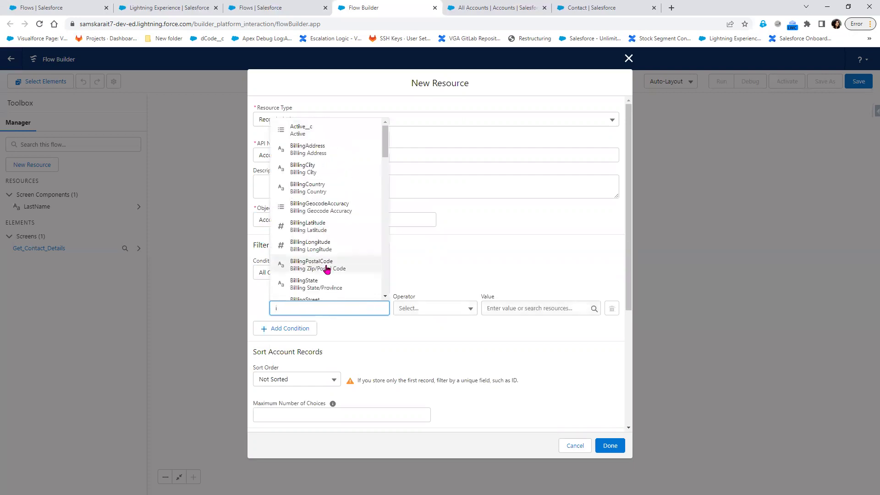
text(i)
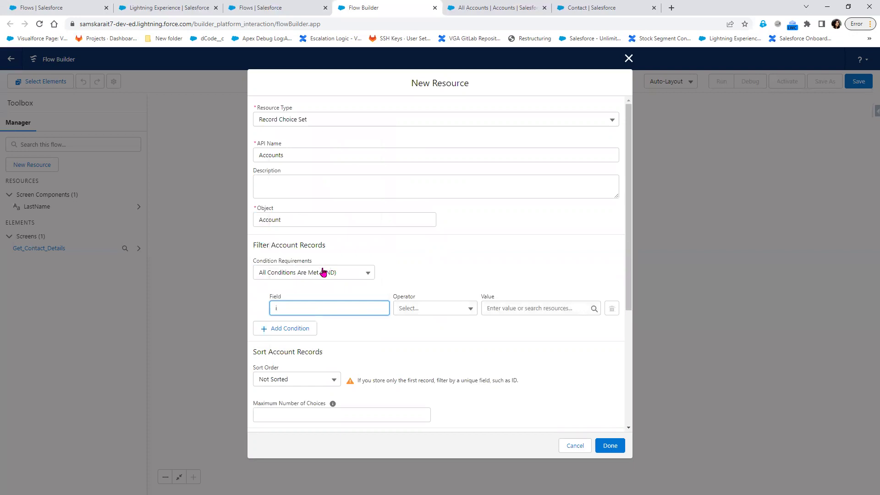
text(ndu)
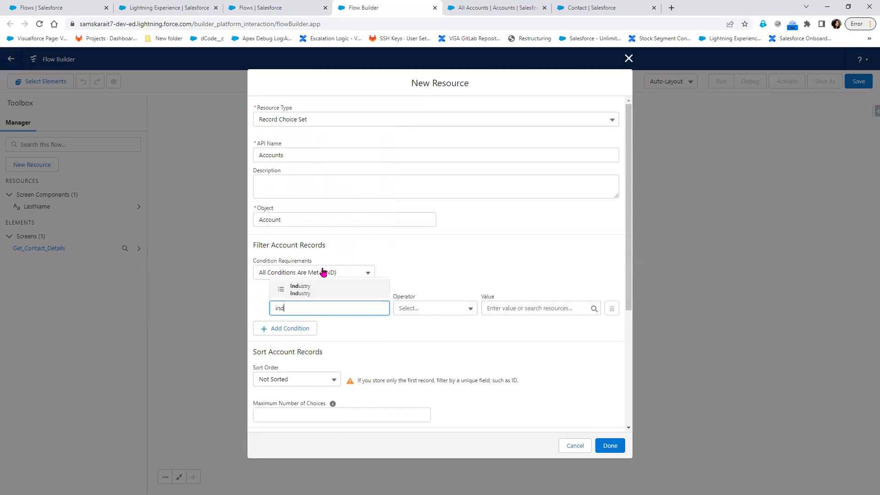
click(319, 288)
click(514, 315)
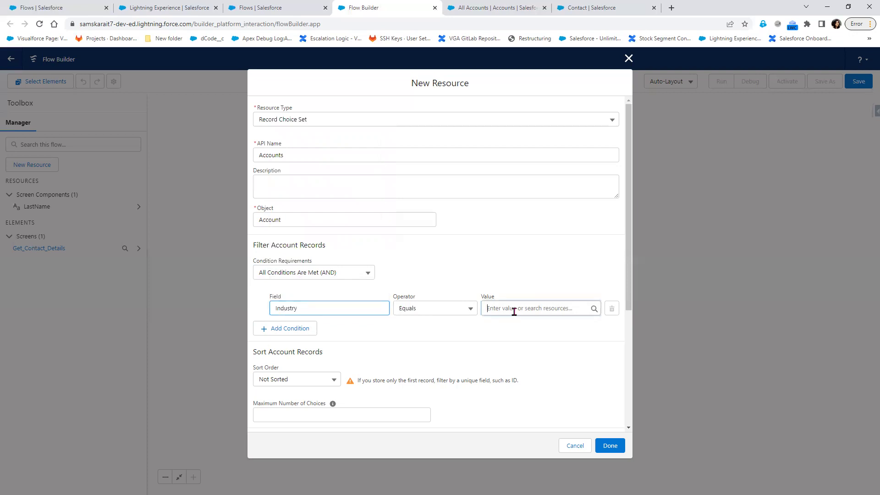
click(546, 187)
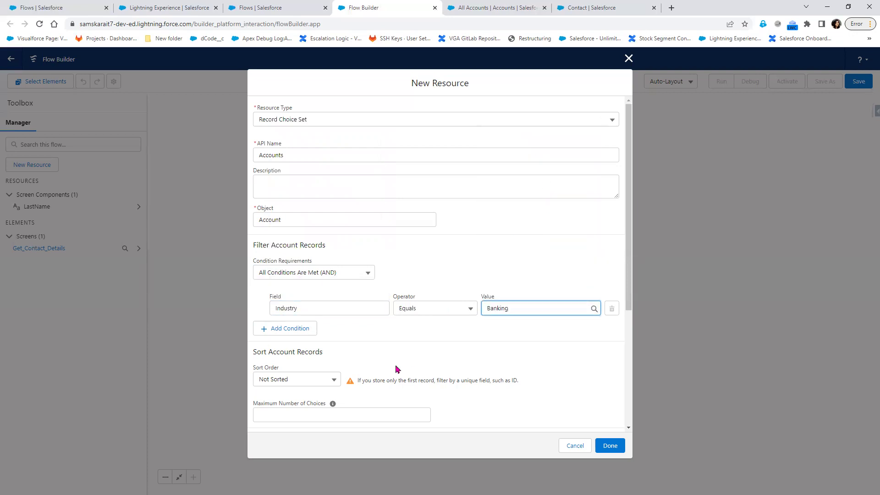
Step: Examine the Configure Each Choice section alongside the Account Name lookup on the New Contact form and the All Accounts list
scroll(396, 369, down, 4)
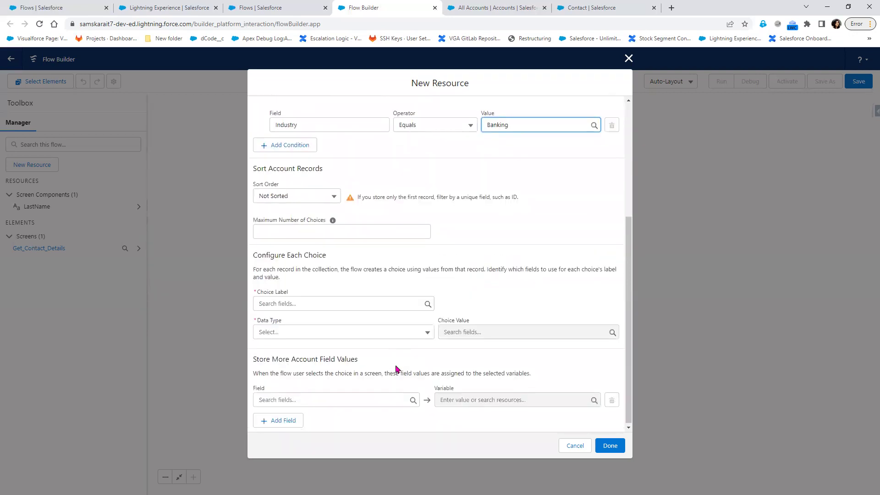
click(309, 256)
double_click(309, 255)
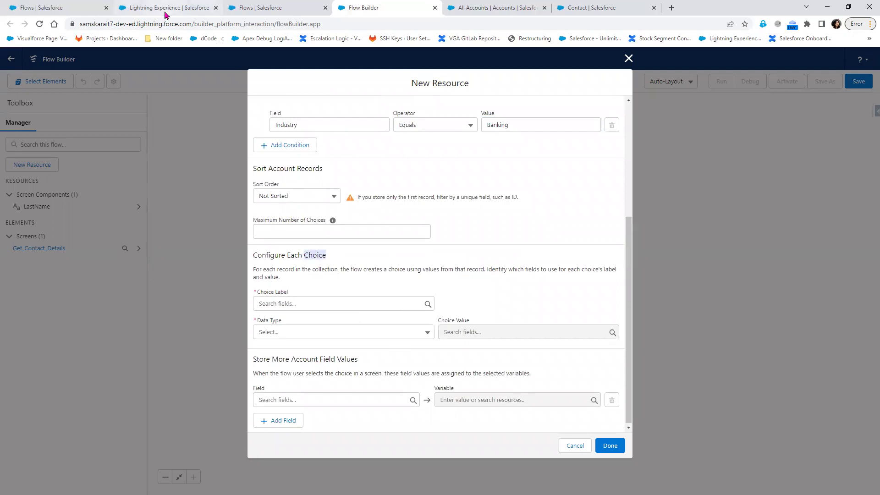
mouse_move(165, 14)
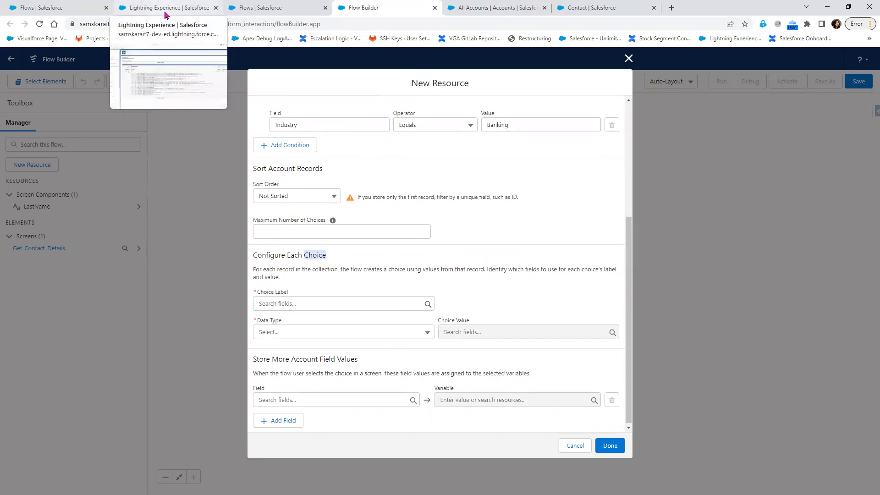
click(481, 8)
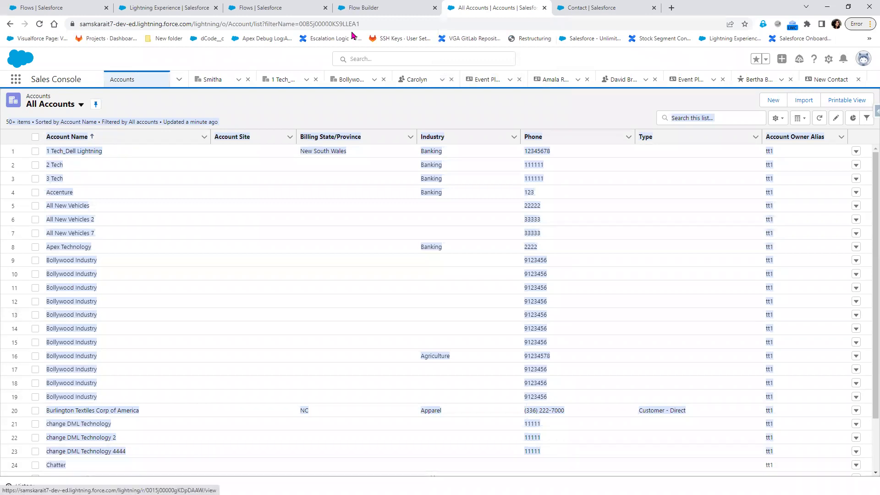
click(600, 5)
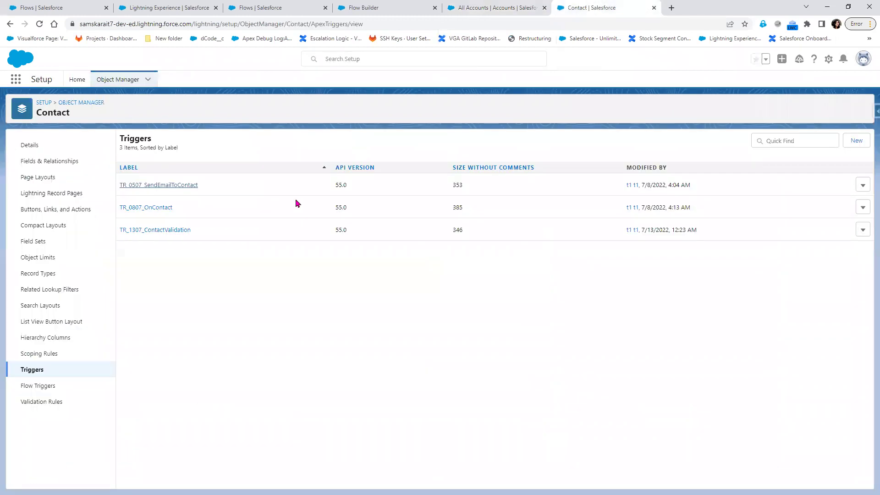
click(253, 9)
click(486, 6)
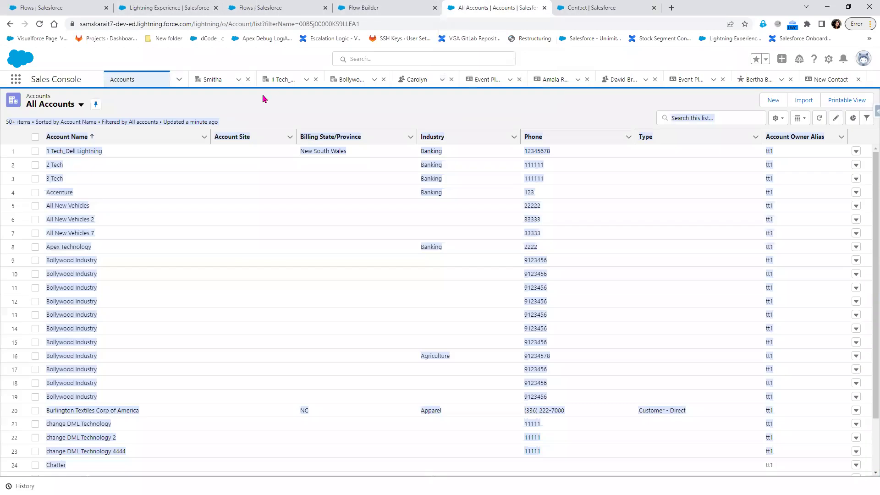
click(830, 79)
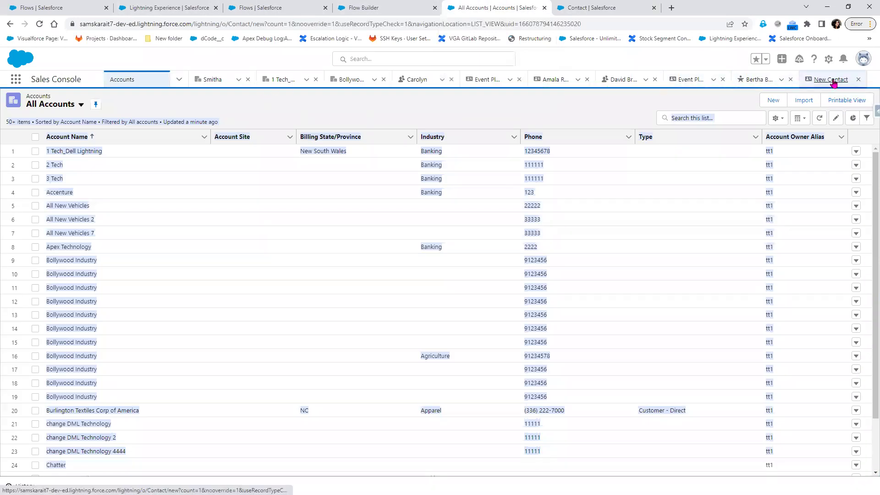
click(343, 249)
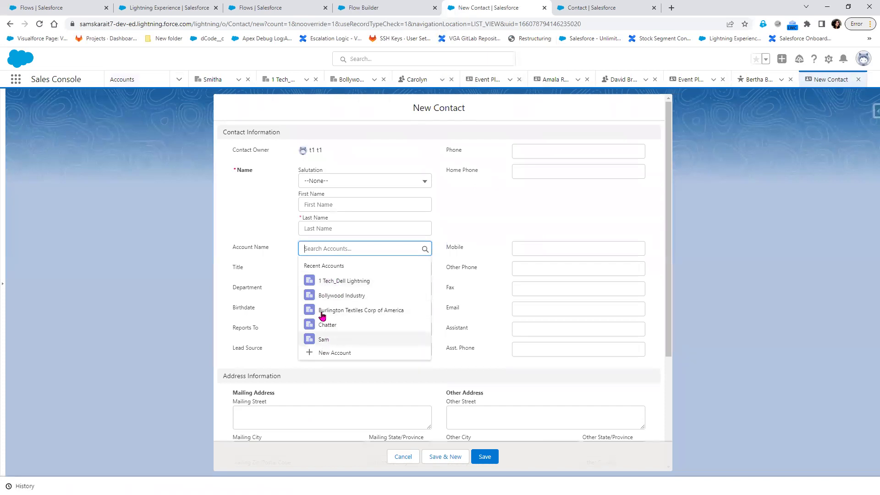
click(132, 83)
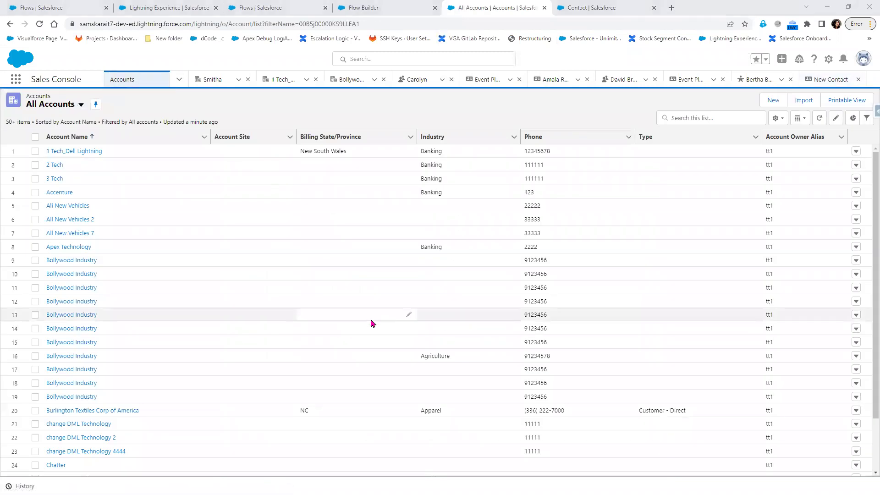
click(362, 10)
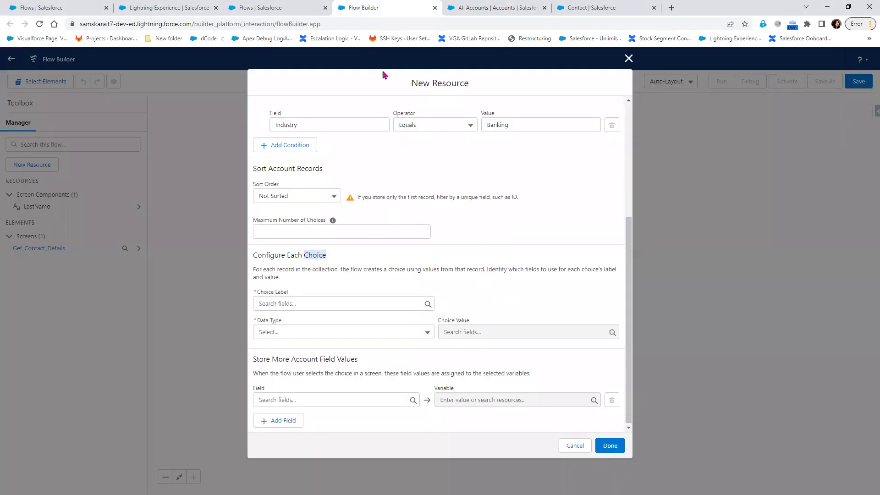
Step: Configure each choice with Name as the choice label, Text as the data type and Id as the choice value
click(319, 302)
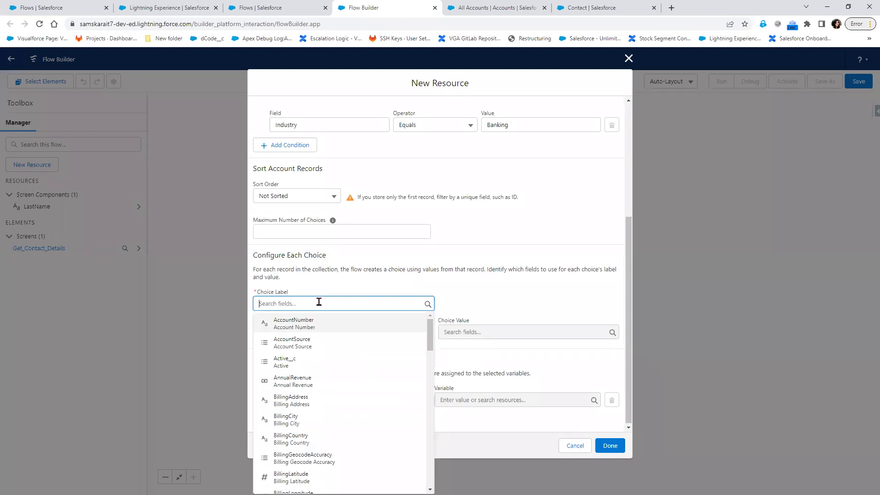
scroll(389, 418, down, 3)
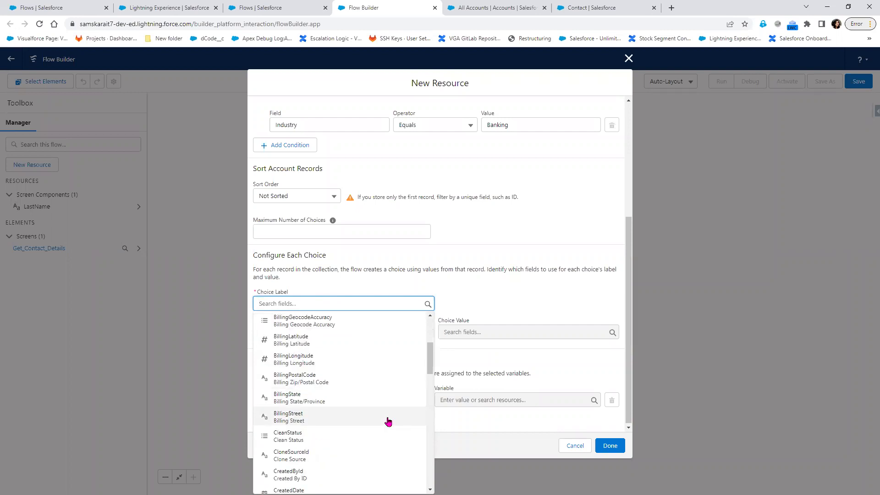
text(Nam)
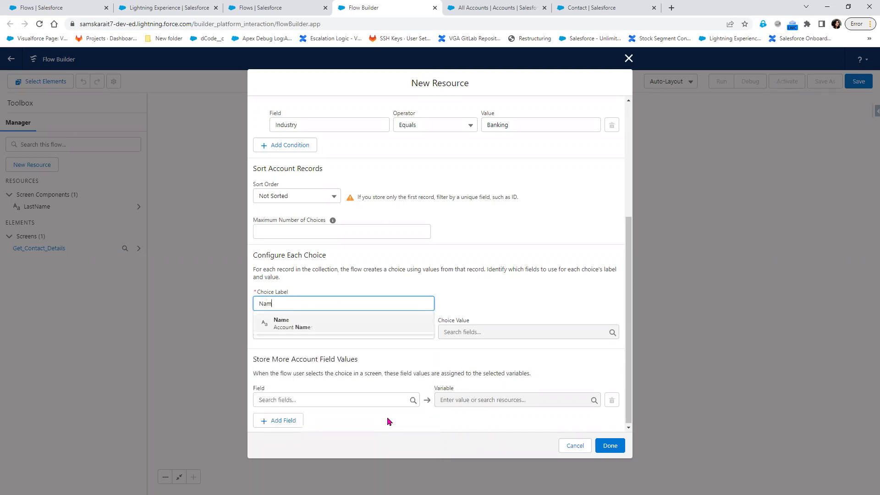
click(306, 328)
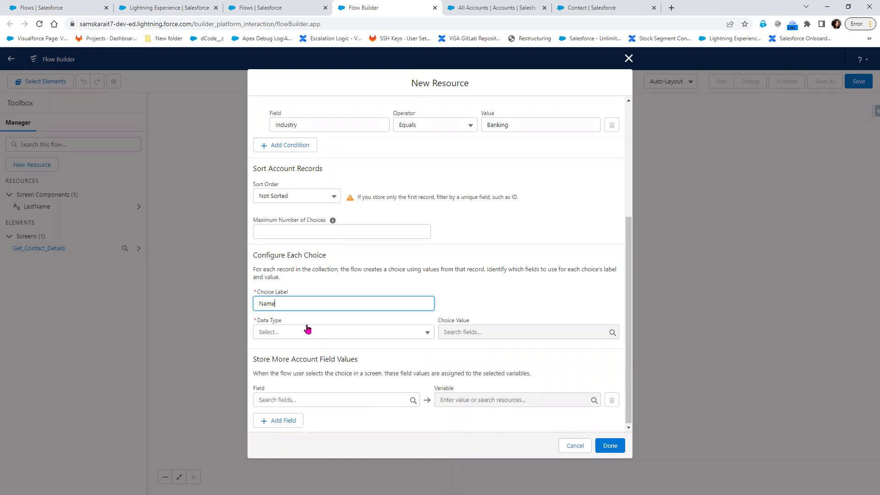
click(306, 334)
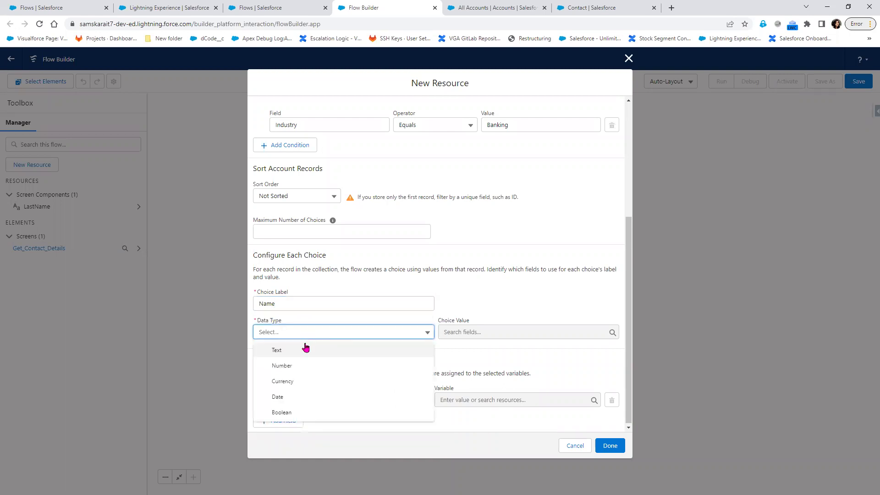
click(305, 349)
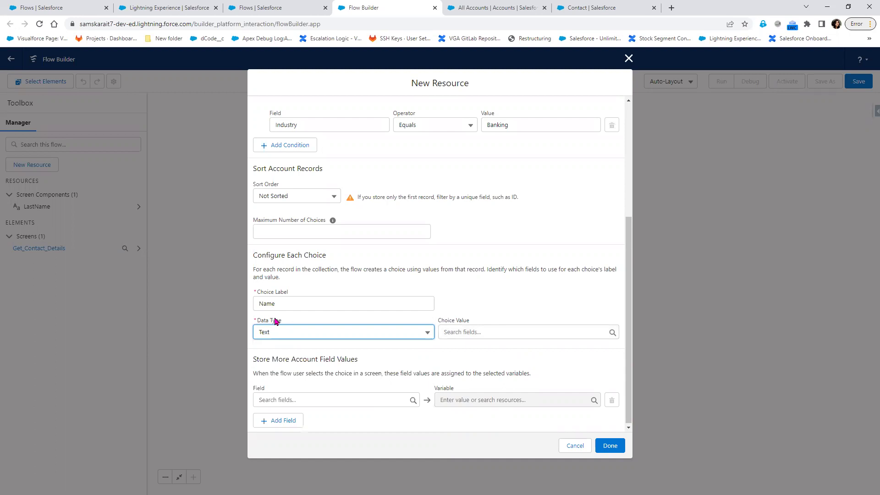
click(484, 332)
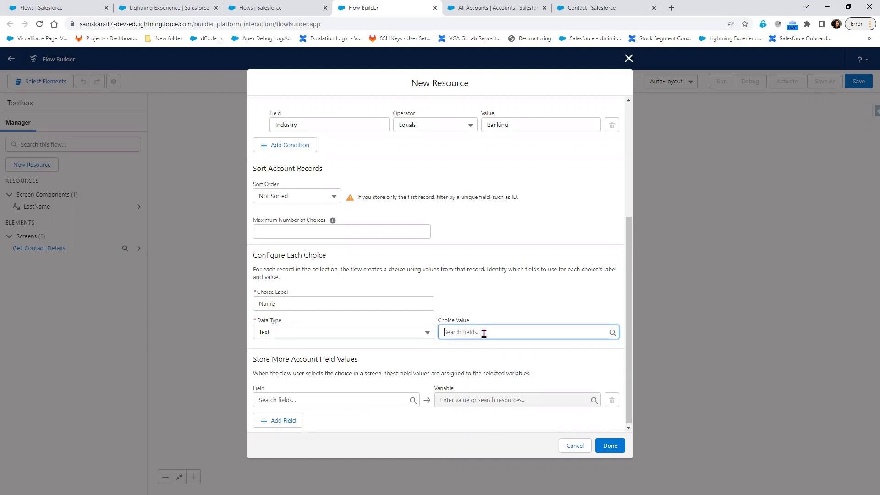
text(id)
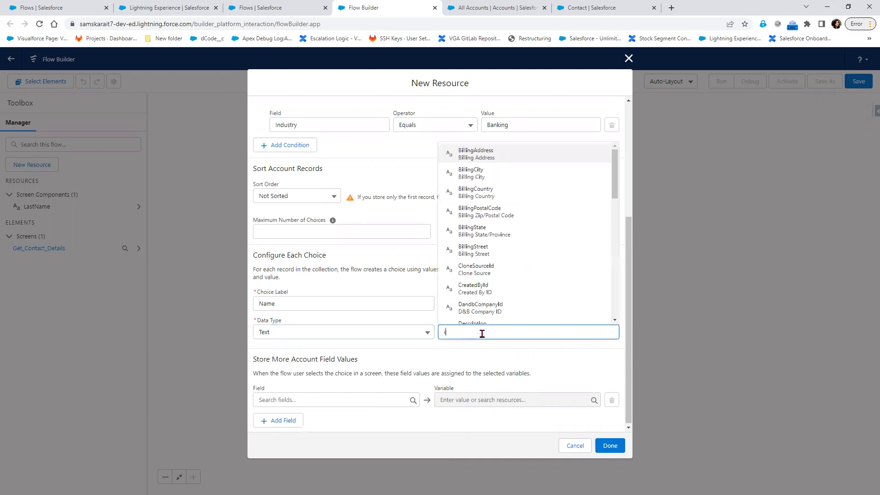
click(475, 211)
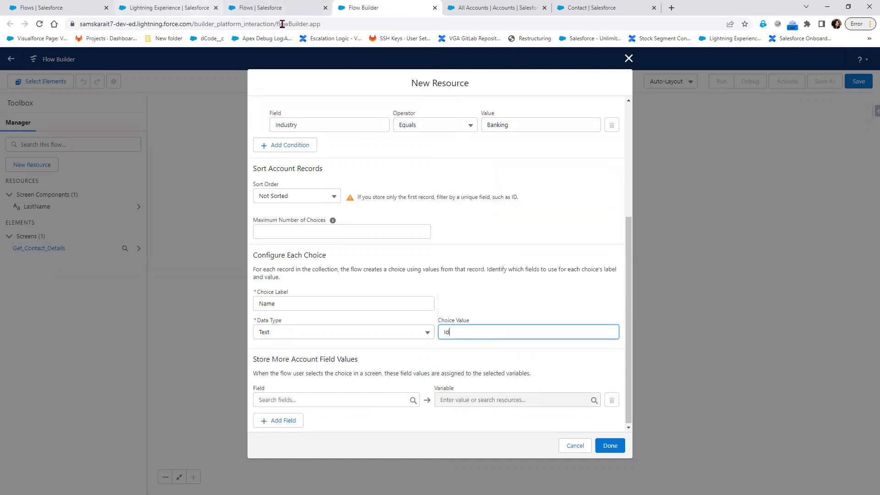
Step: Create a contact in Sales Console with the last name new123 and the account 1 Tech_Dell Lightning
click(179, 10)
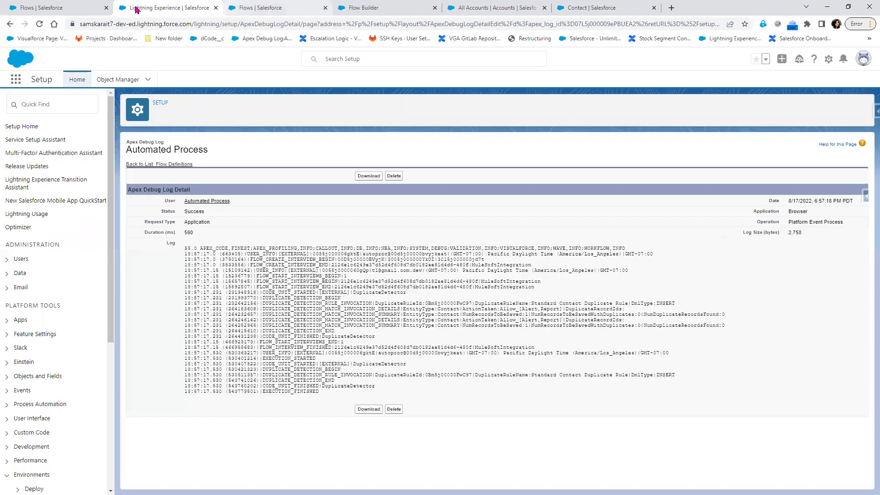
click(603, 7)
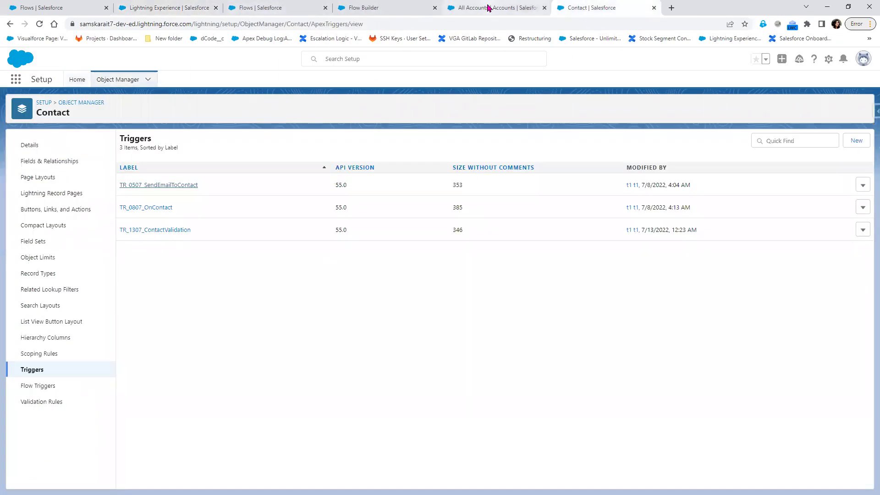
click(487, 8)
click(830, 79)
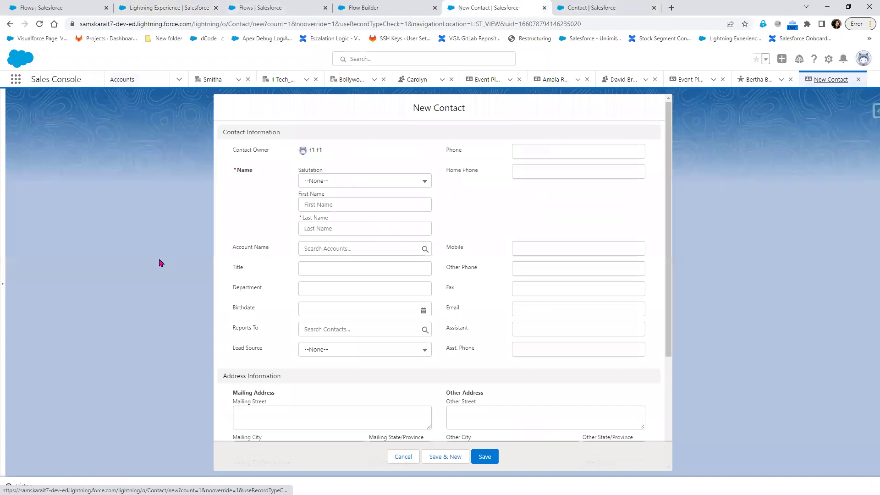
click(355, 248)
click(344, 281)
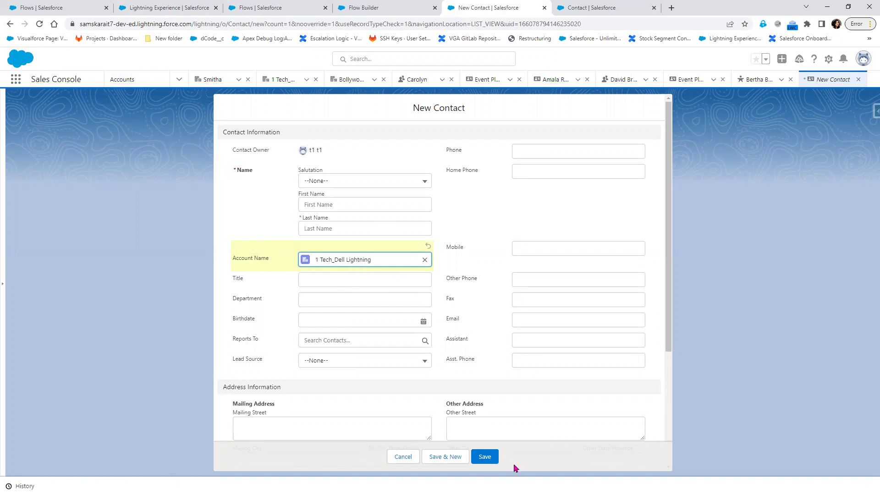
click(337, 225)
text(new123)
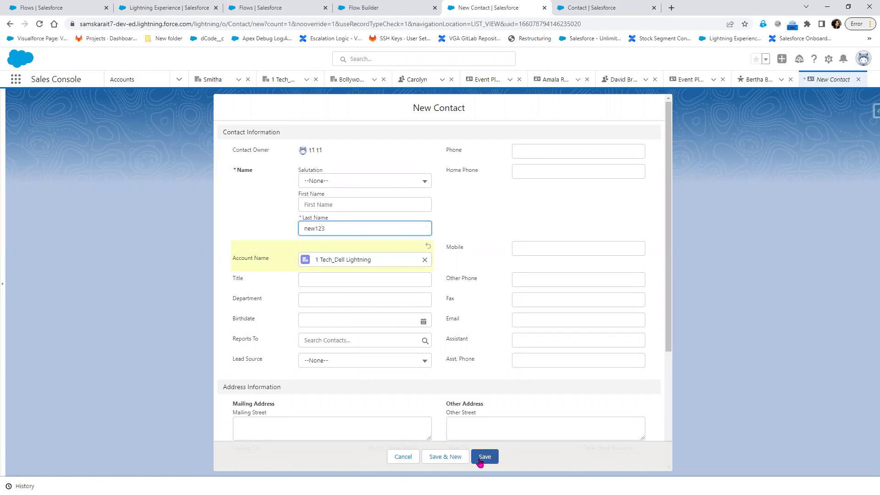
click(480, 461)
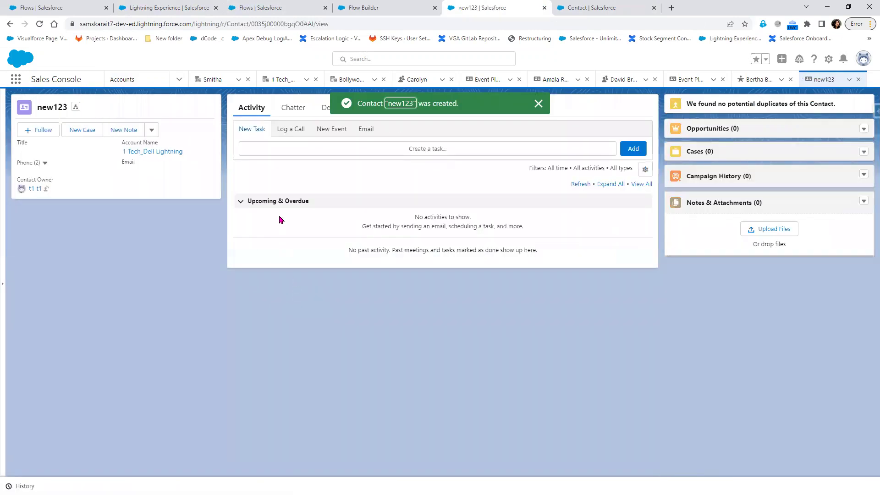
Step: Open the new contact's account, examine the record ID in its URL, and return to the new resource in Flow Builder
click(163, 154)
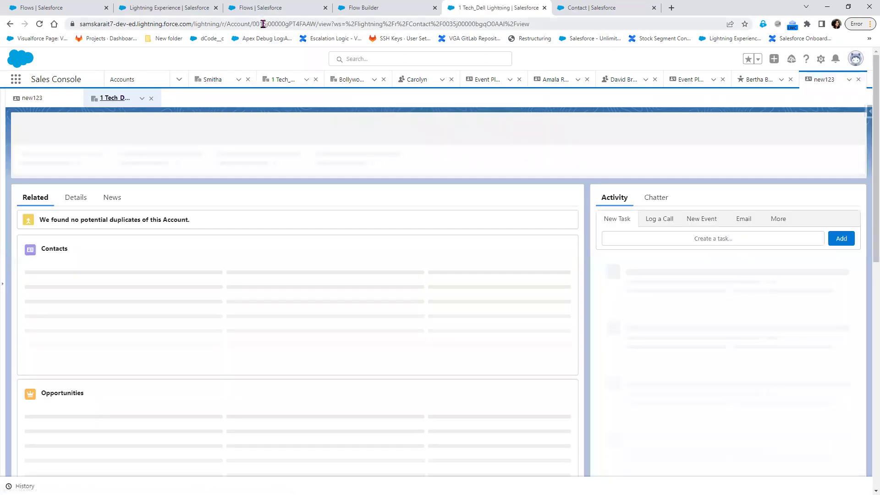
drag(253, 22, 316, 28)
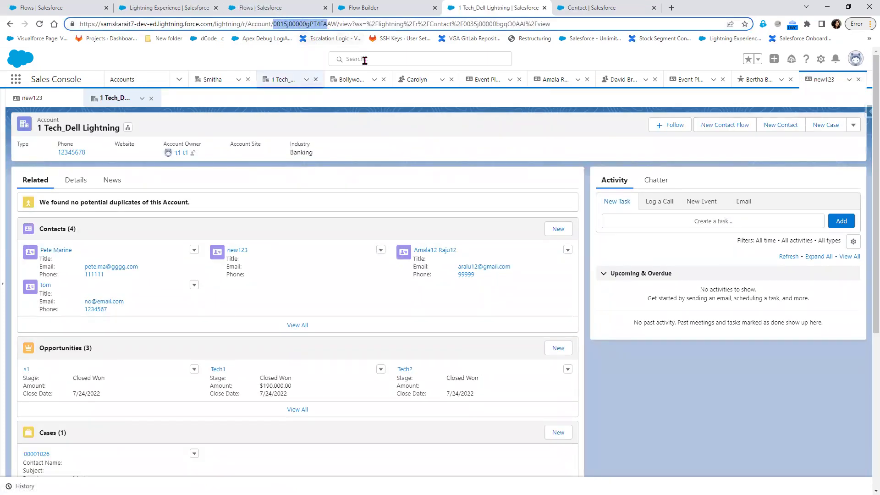
click(257, 7)
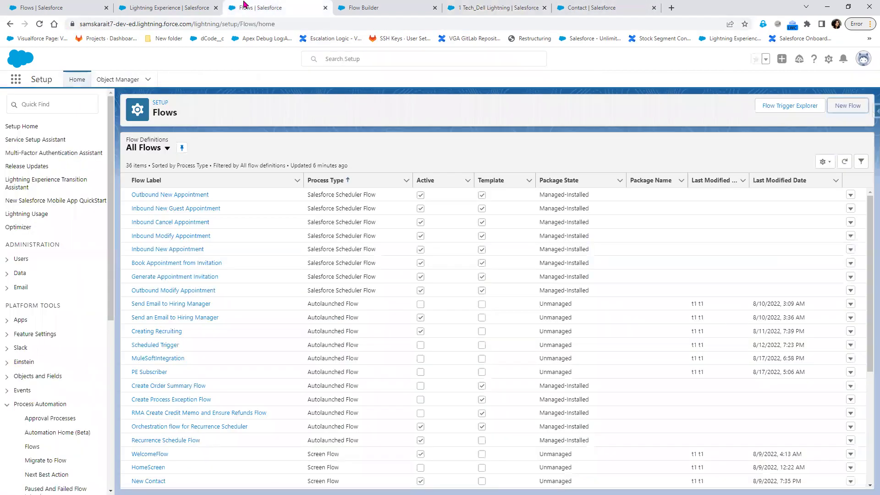
click(148, 4)
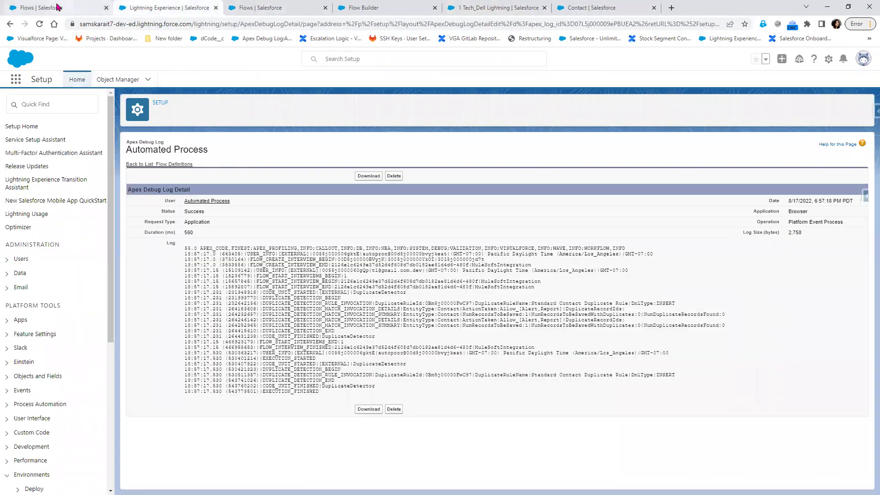
click(58, 7)
click(365, 8)
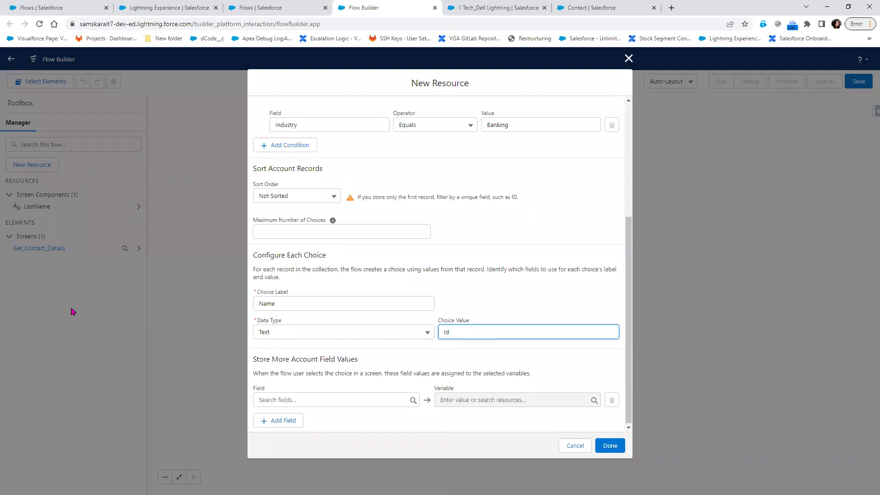
Step: Review the filter, sort and choice settings of the record choice set and finish creating the resource
scroll(618, 379, down, 1)
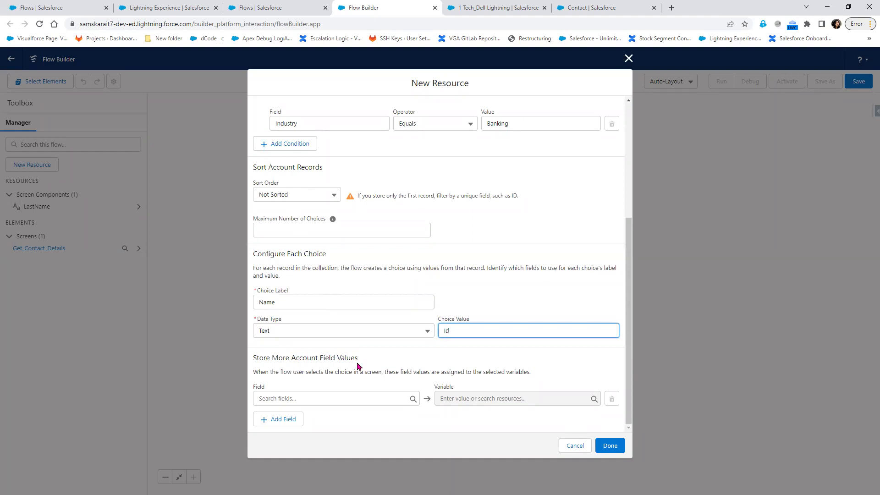
scroll(358, 367, up, 1)
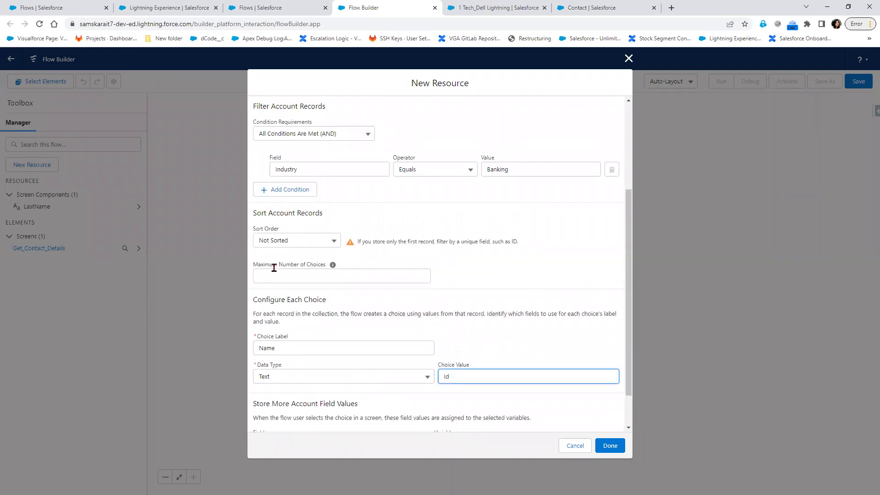
scroll(357, 374, down, 1)
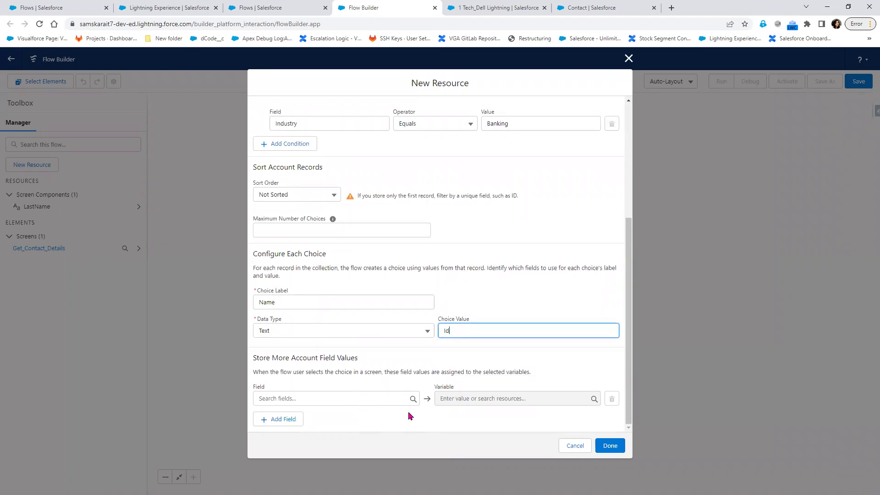
click(610, 446)
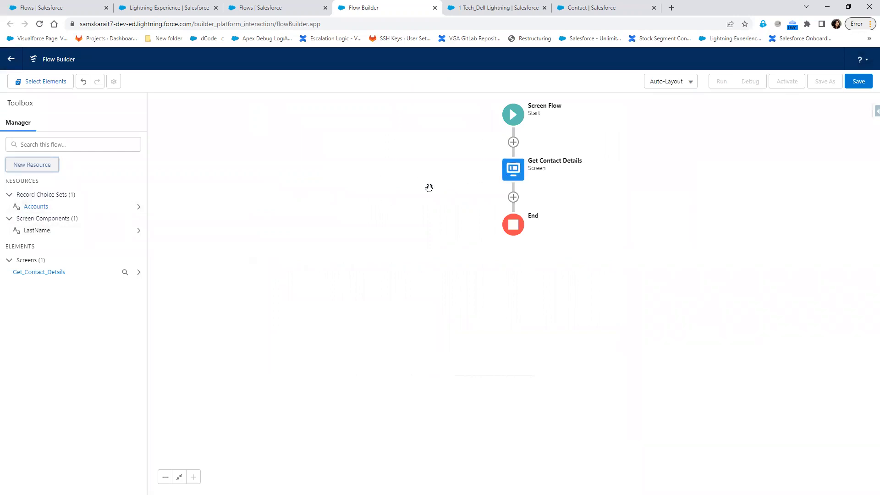
Step: Open the Get Contact Details screen for editing and add a Picklist component below the LastName field
click(513, 178)
click(518, 255)
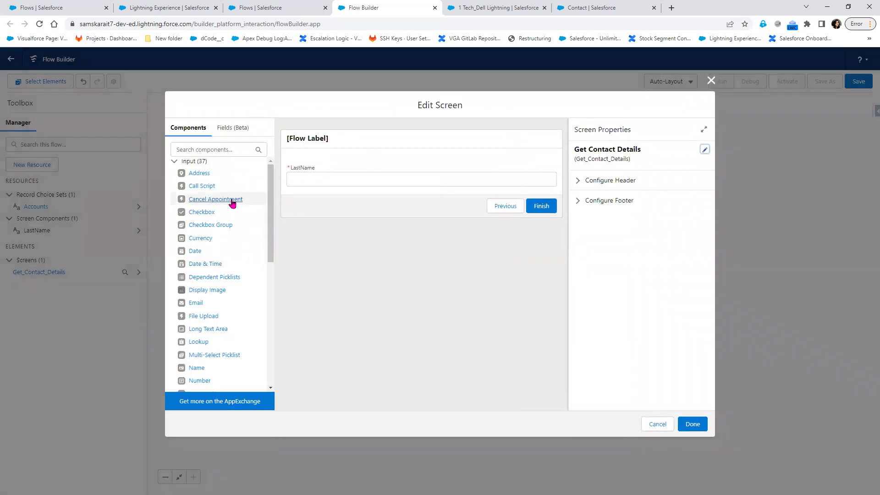
click(213, 148)
text(pl)
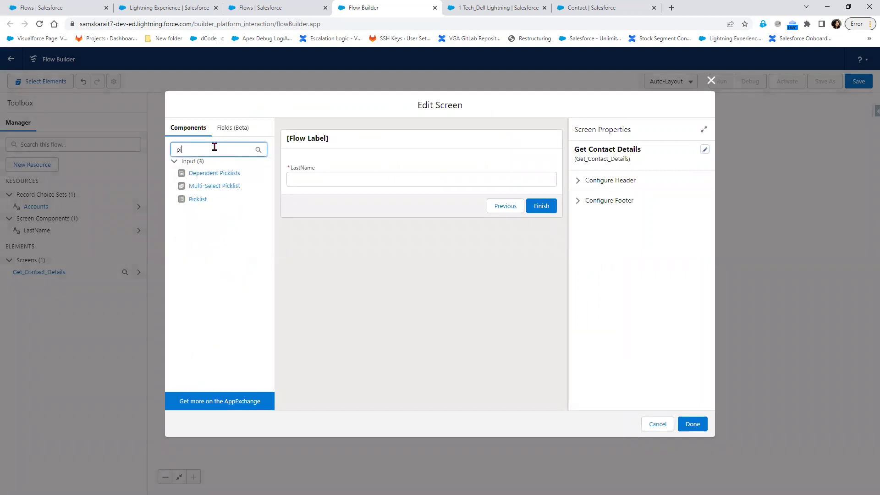
drag(196, 200, 329, 191)
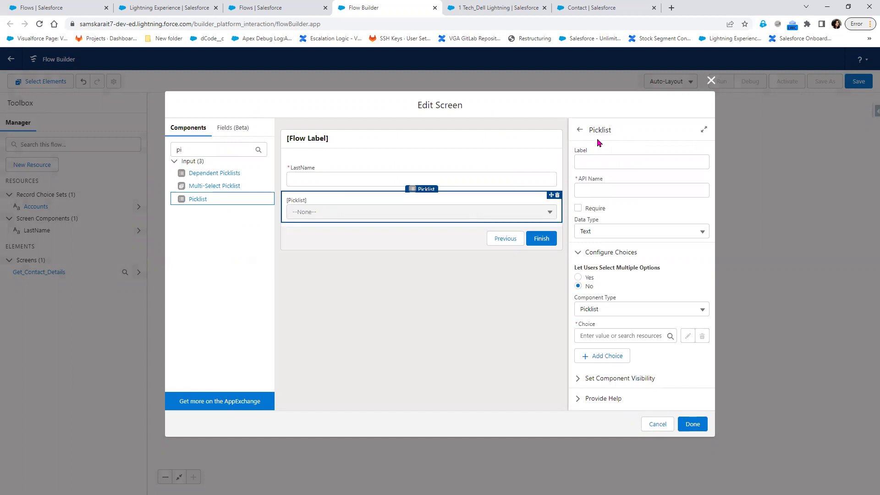
Step: Give the picklist the label and API name AccountName and make it required
click(598, 162)
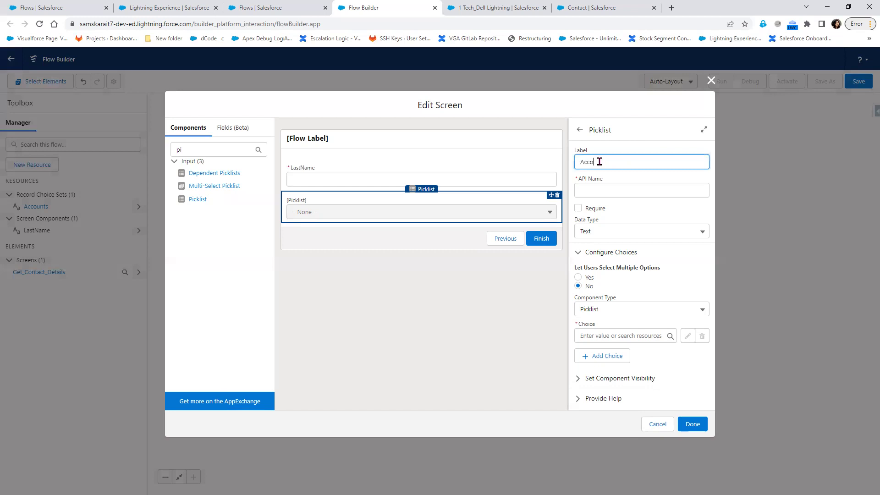
text(AccountName)
key(Tab)
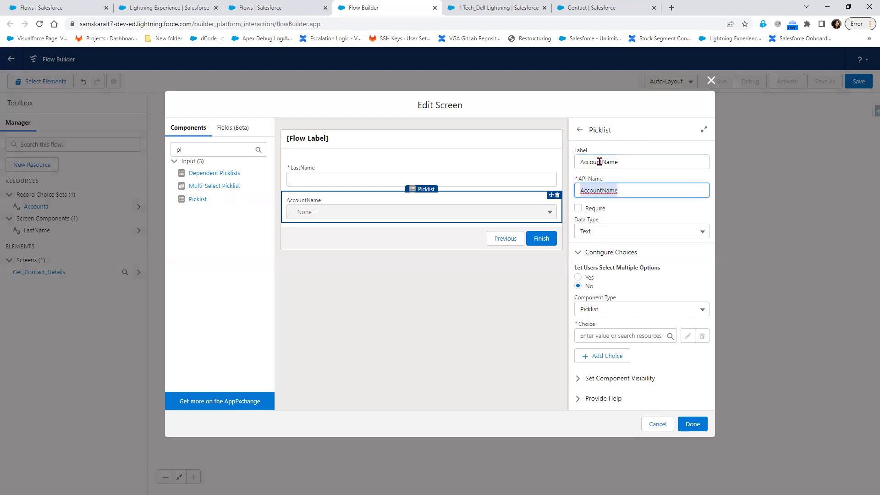
click(591, 210)
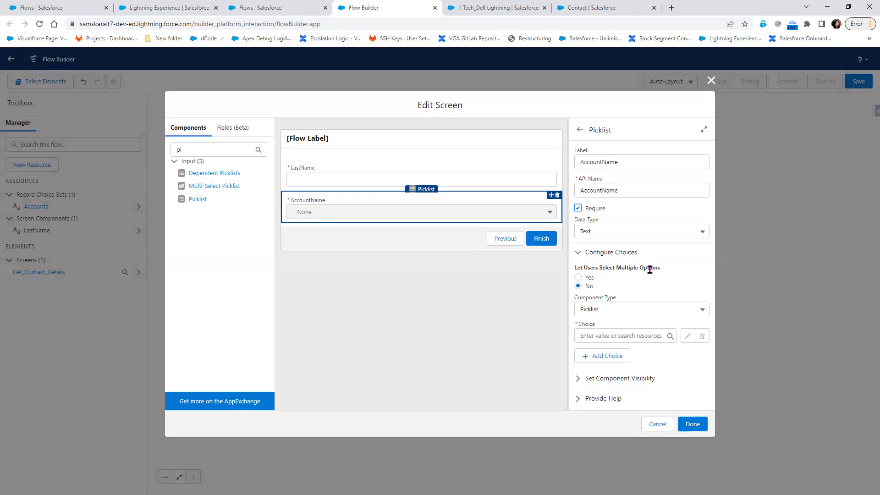
Step: Assign the Accounts record choice set as the picklist's choice and finish editing the screen
click(612, 335)
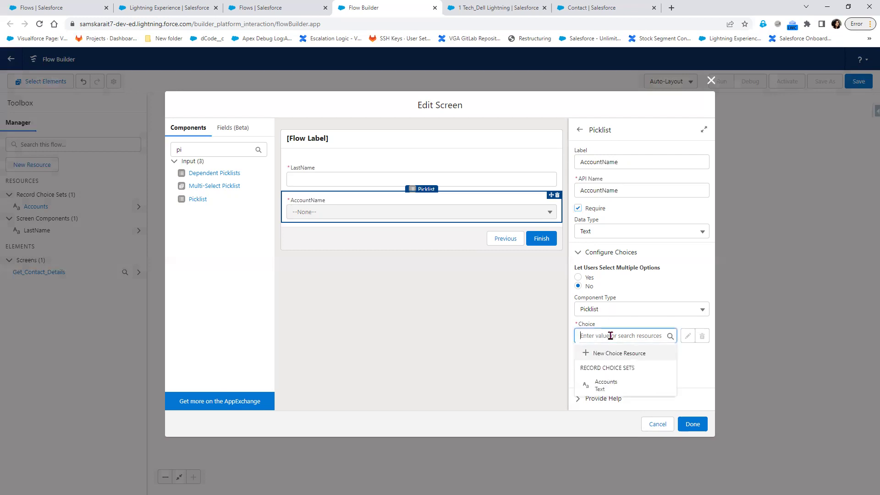
click(620, 388)
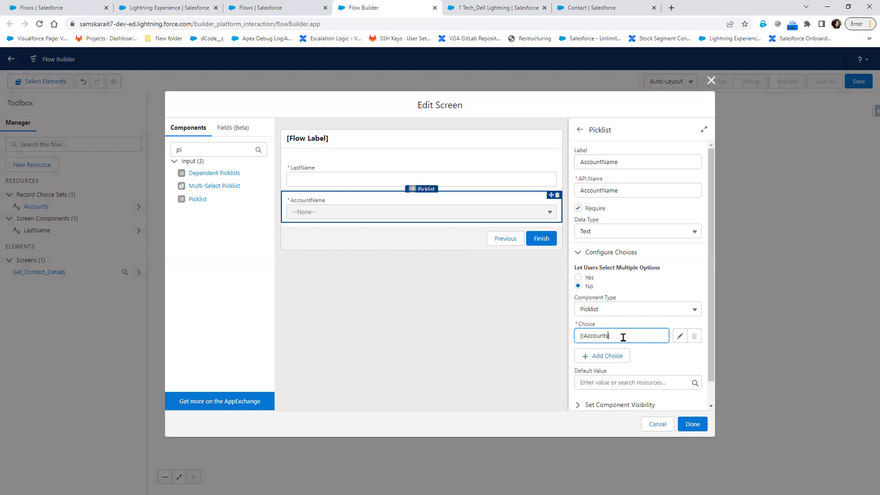
scroll(624, 337, down, 1)
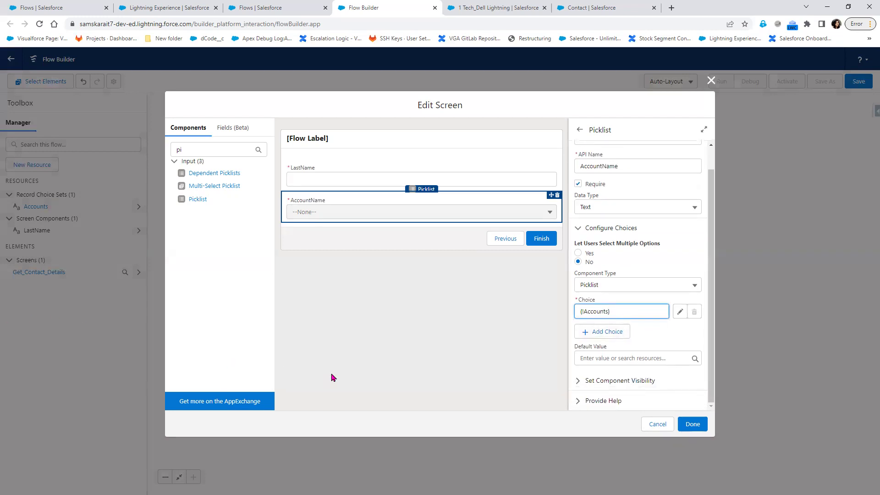
click(578, 384)
scroll(628, 383, down, 1)
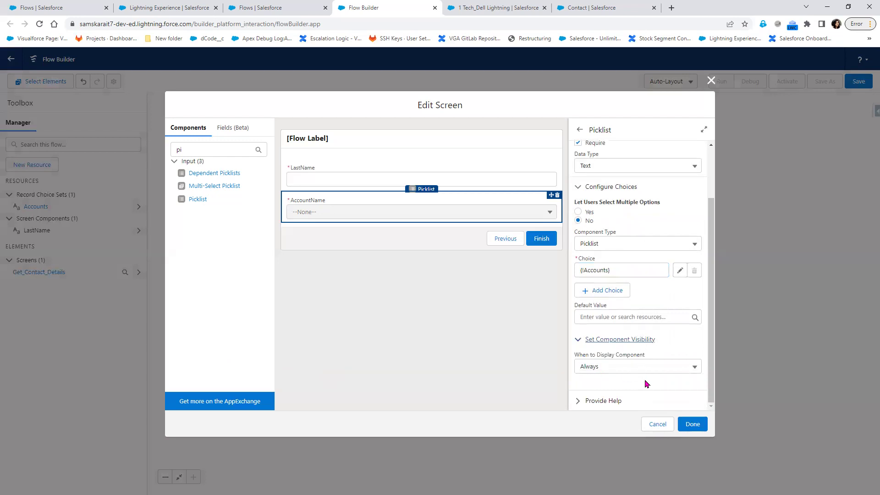
click(693, 424)
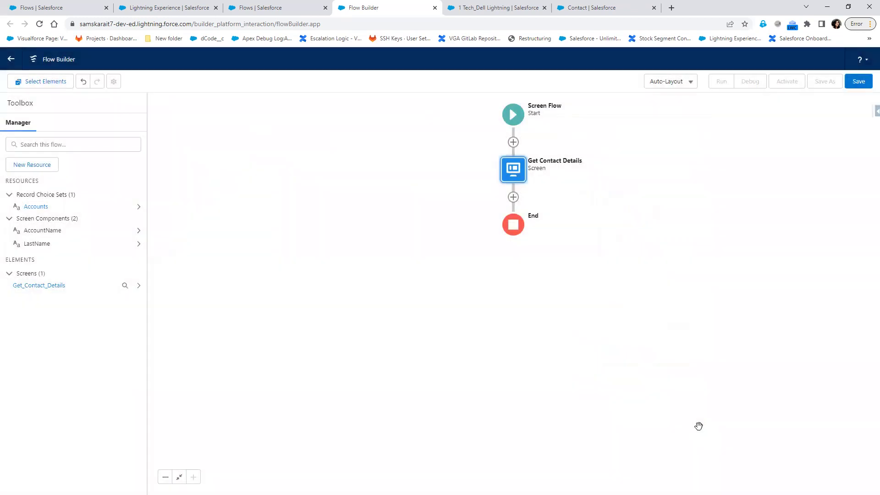
Step: Save the flow with the label Create Contact Along with Accunt and the API name Create_Contact_Along_with_Accunt
click(856, 84)
click(363, 239)
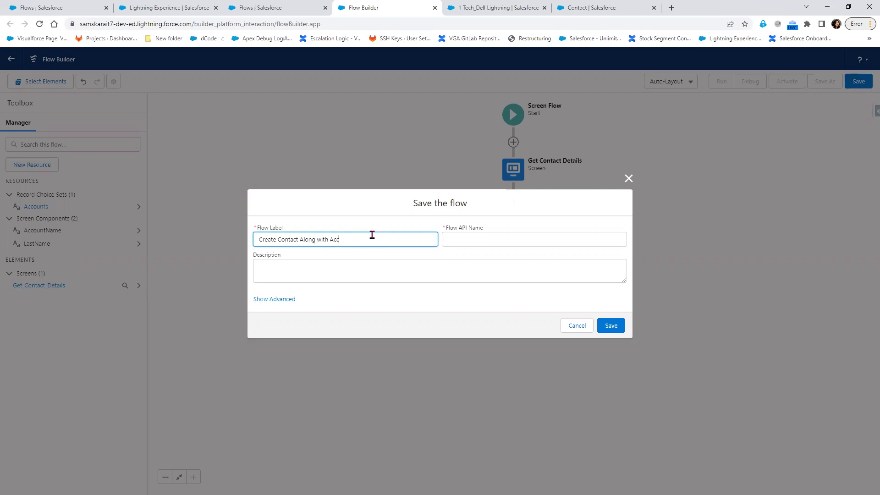
key(Tab)
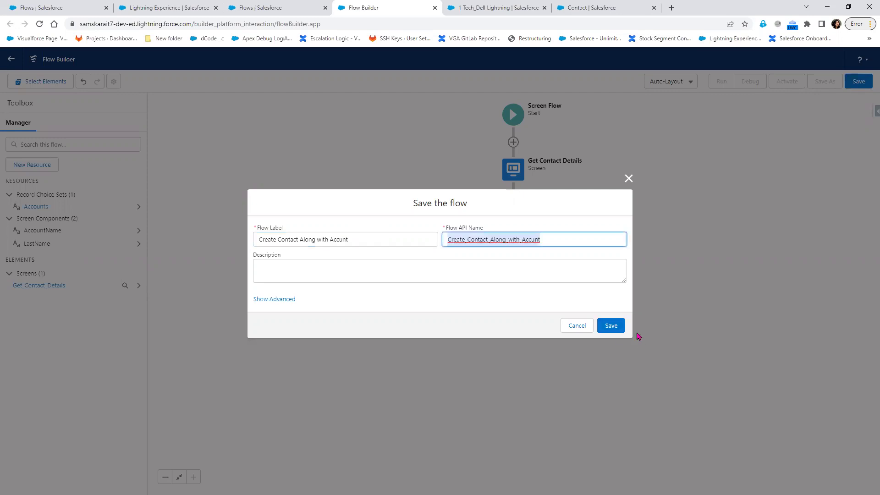
click(611, 326)
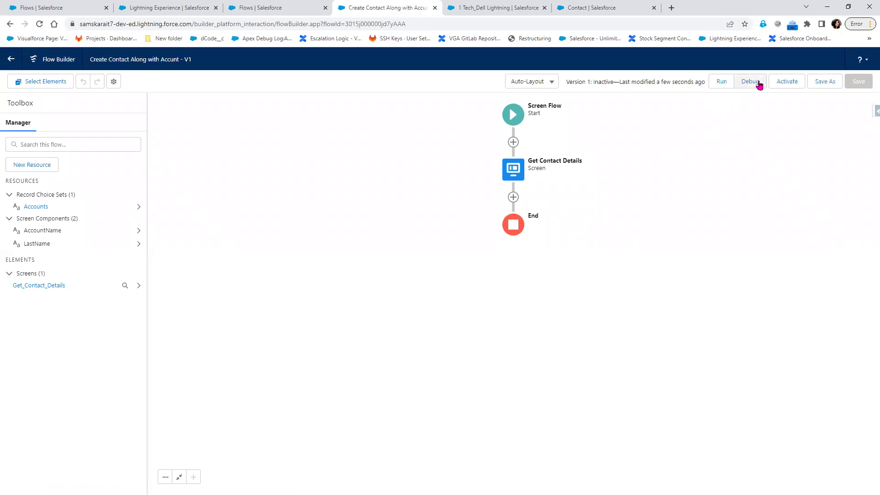
Step: Run the flow in debug mode and show the choices offered by the AccountName picklist
click(750, 82)
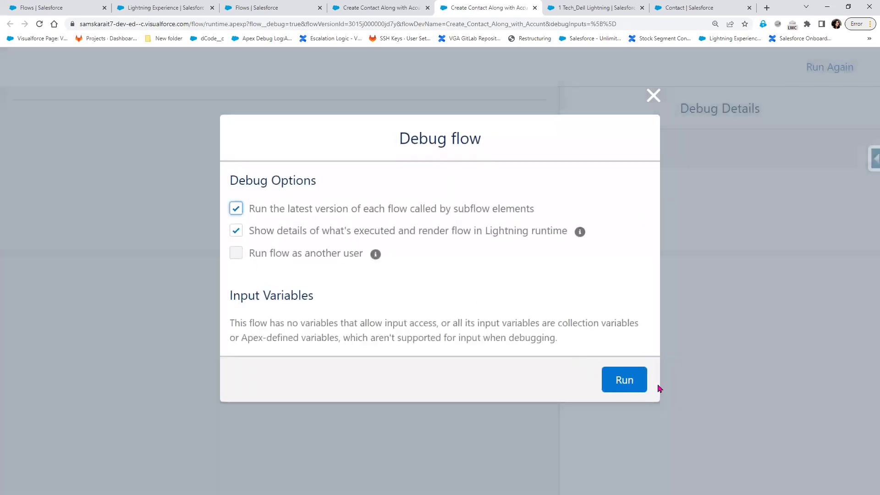
click(623, 379)
click(229, 167)
click(258, 224)
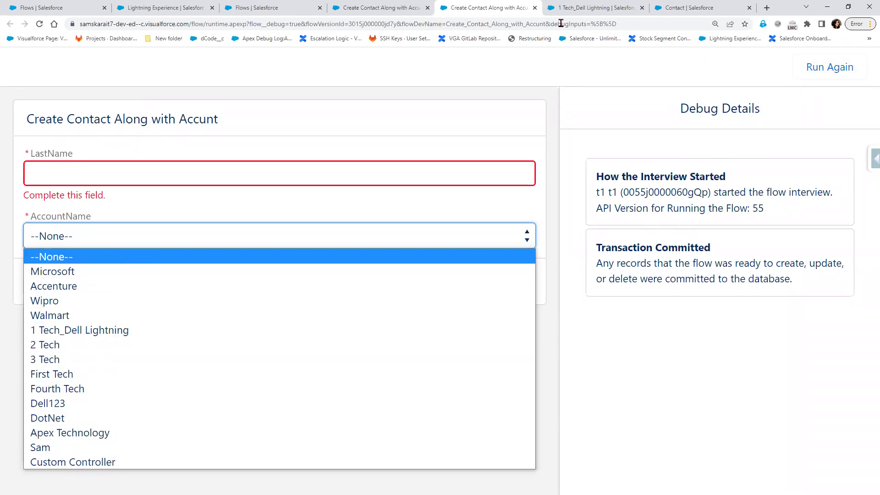
Step: Check the Accounts record choice set's filter in Flow Builder and bring up the All Accounts list in Sales Console
click(381, 8)
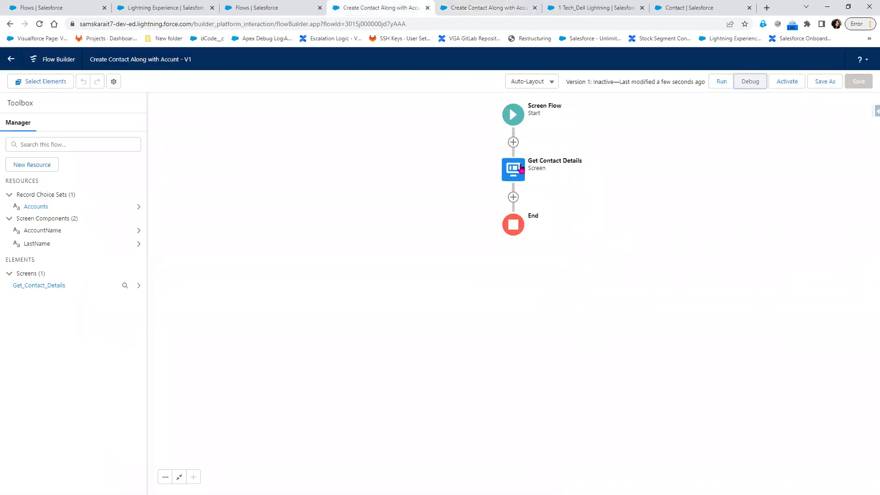
click(30, 208)
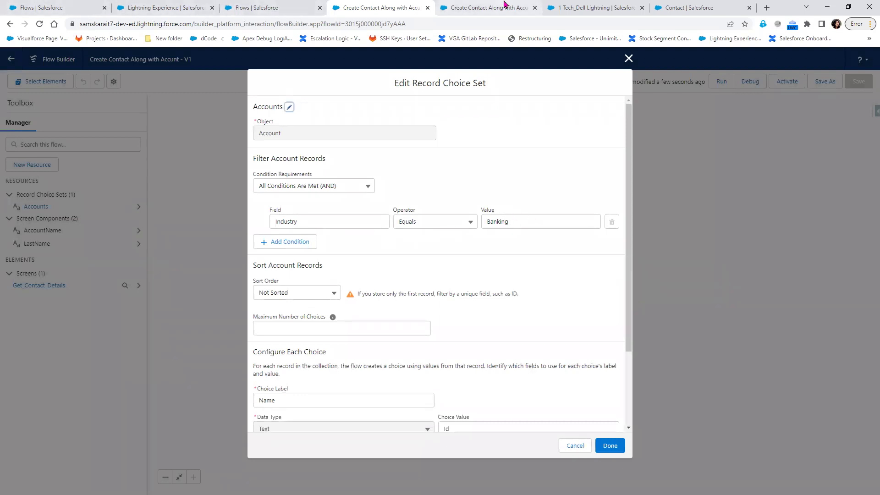
click(488, 8)
click(583, 9)
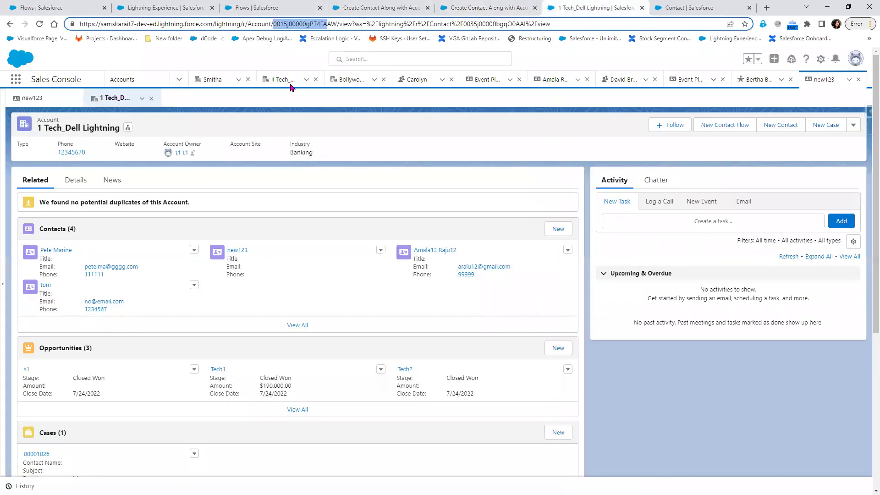
click(122, 80)
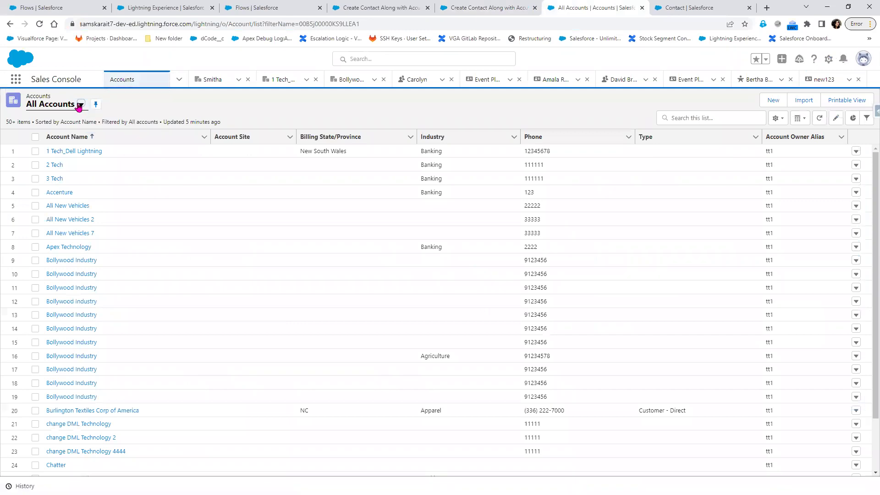
Step: Add a filter for Industry equals Banking to the All Accounts list view and save it
click(866, 119)
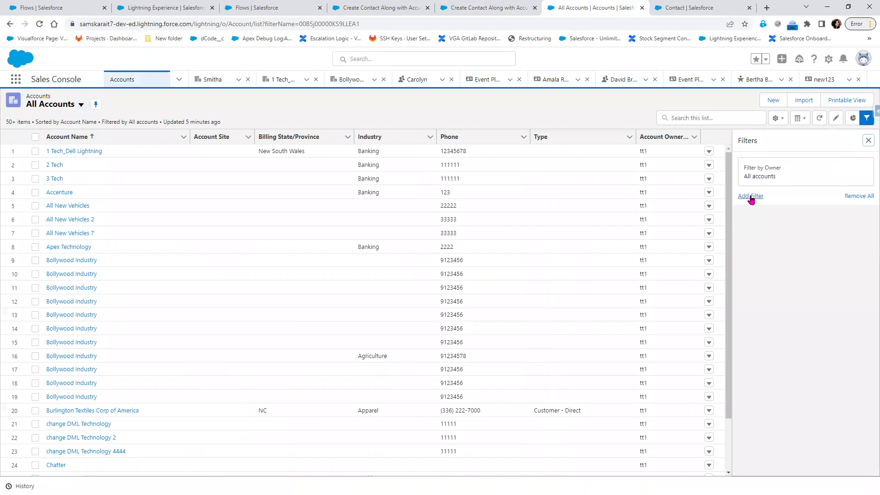
click(751, 200)
click(616, 177)
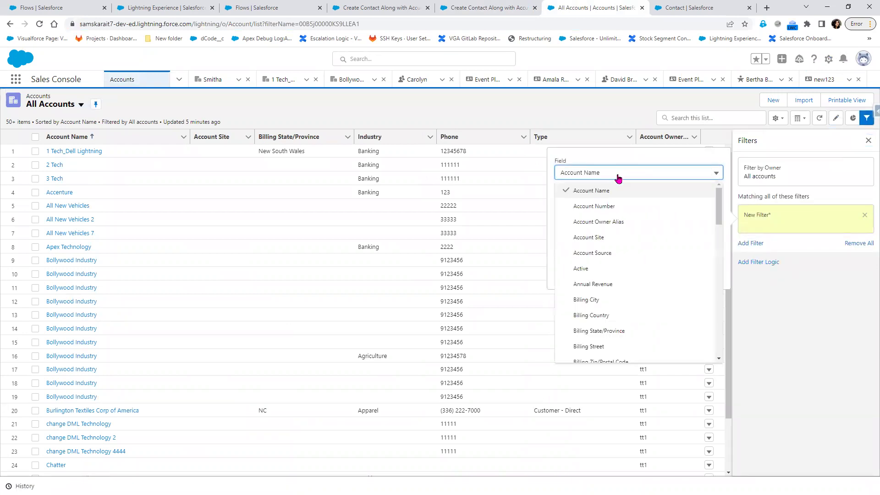
key(i)
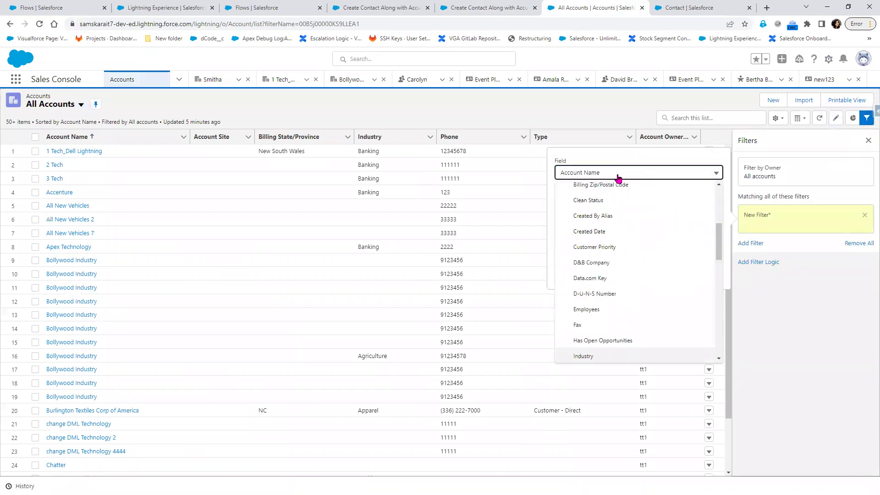
click(604, 355)
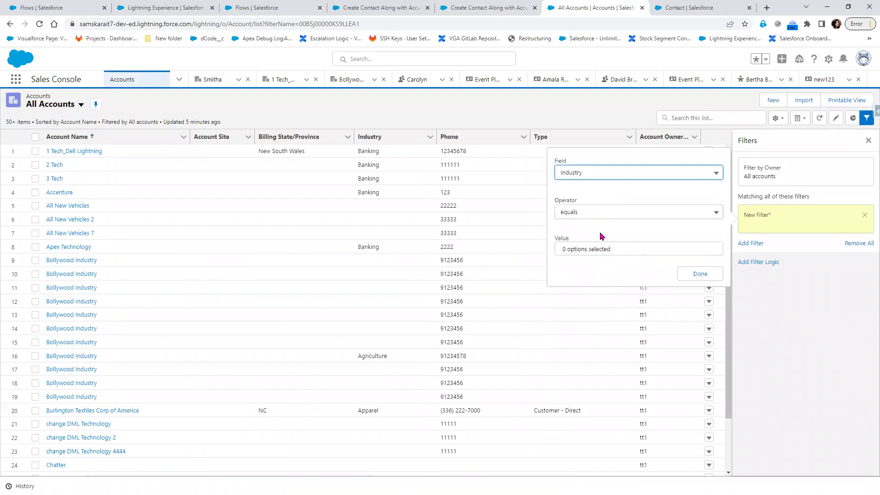
click(597, 250)
click(603, 137)
click(704, 274)
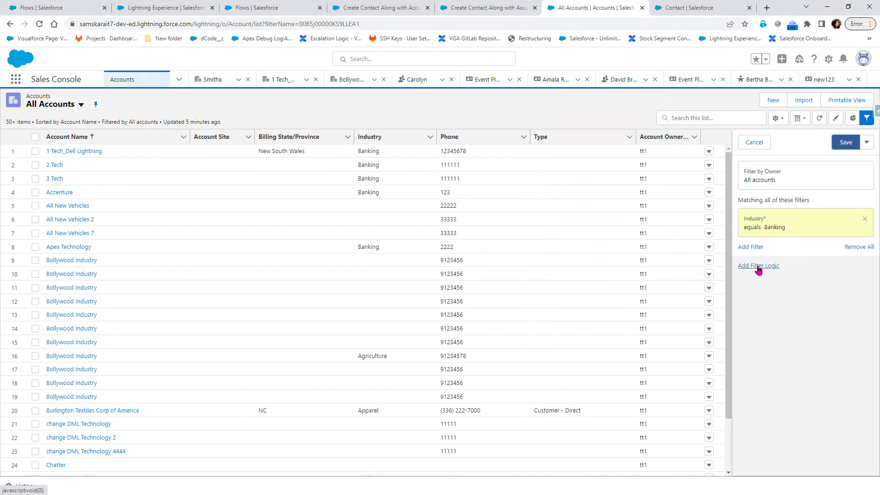
click(847, 145)
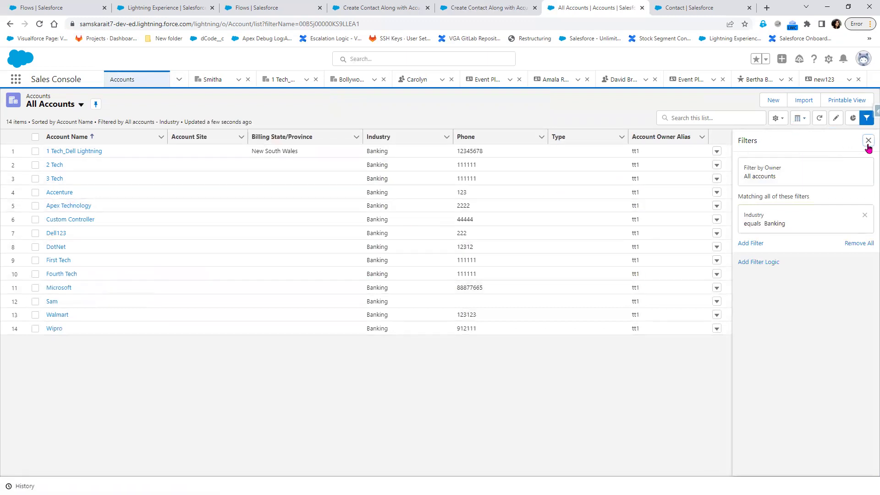
click(869, 142)
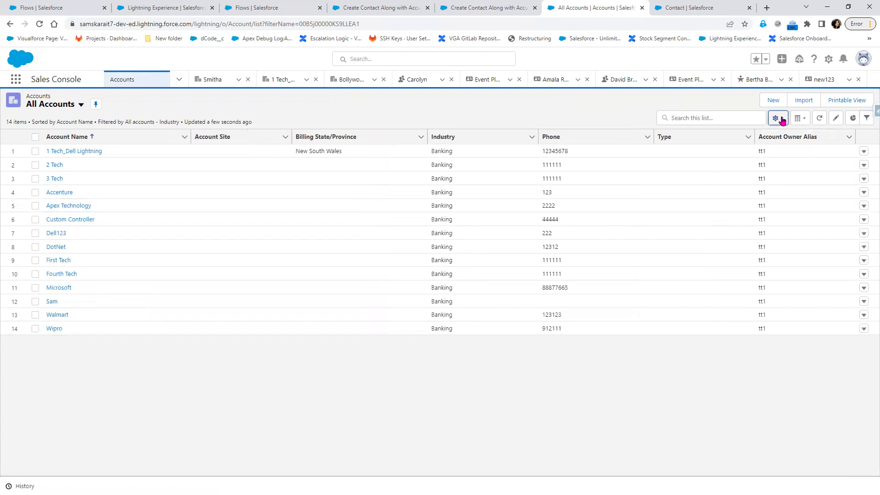
Step: Add Created Date to the visible fields of the All Accounts list view
click(778, 118)
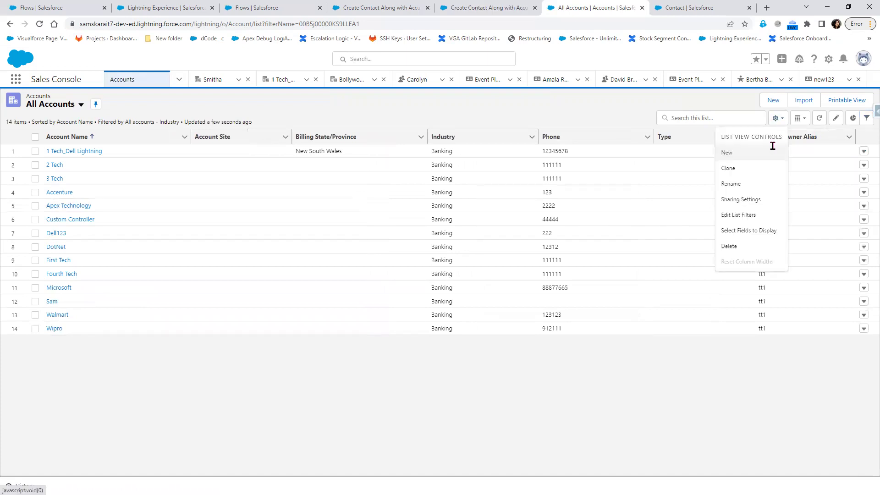
click(755, 231)
click(351, 272)
scroll(351, 273, down, 3)
click(345, 250)
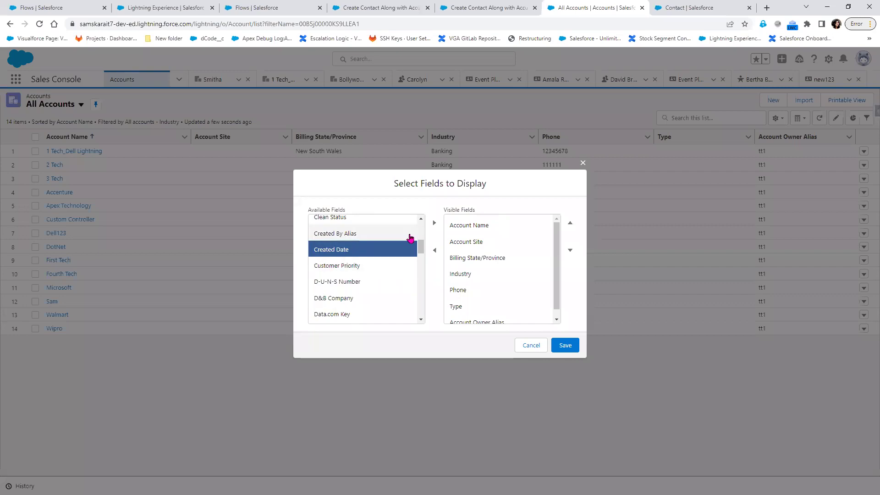
click(437, 223)
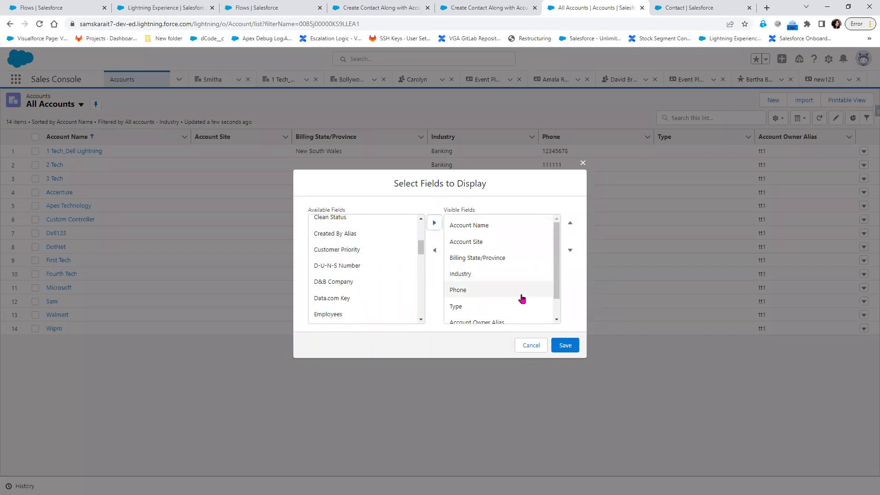
Step: Move Created Date ahead of Industry in the visible fields and save the list view's field selection
scroll(489, 316, down, 1)
click(489, 317)
click(569, 225)
click(569, 225)
click(569, 224)
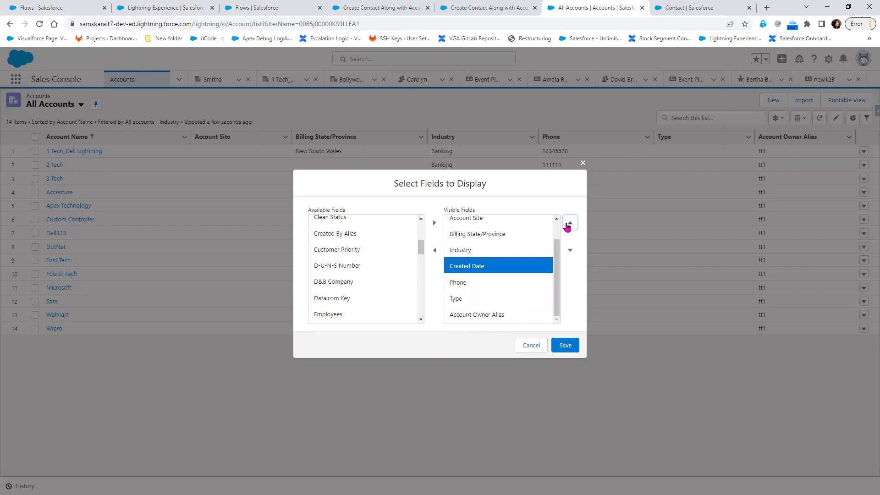
click(568, 227)
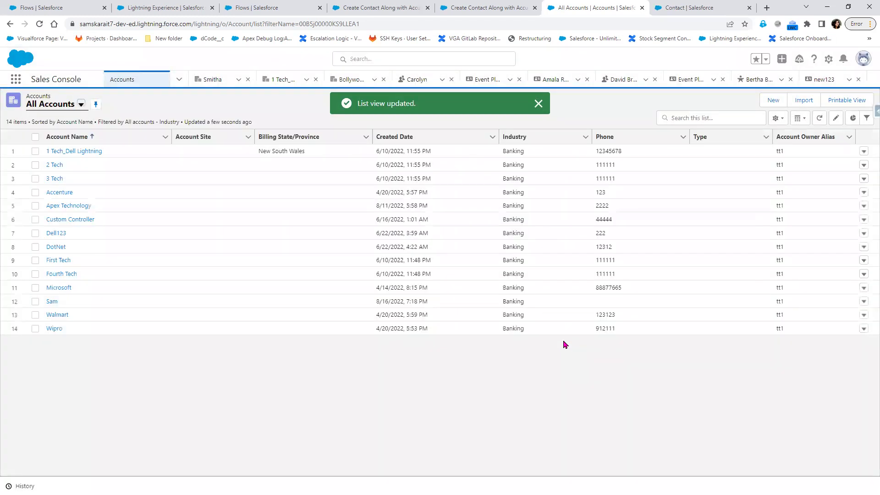
Step: Sort the filtered accounts by Created Date in ascending order
click(538, 103)
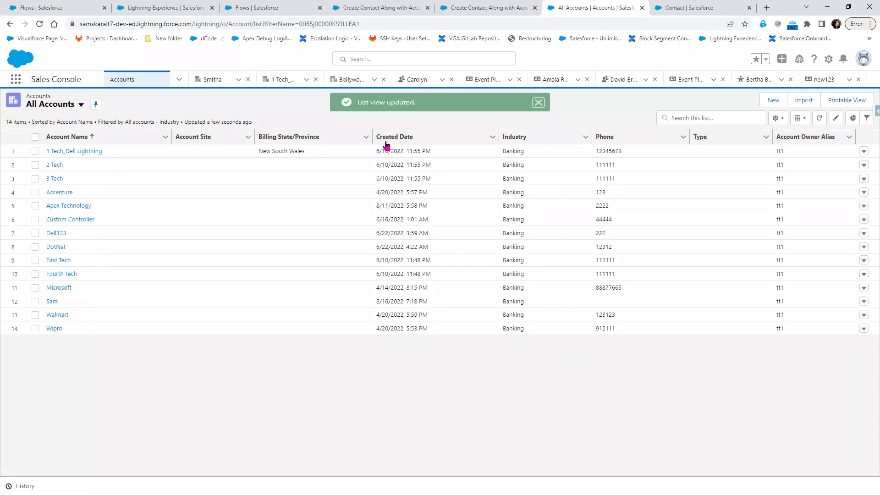
click(387, 138)
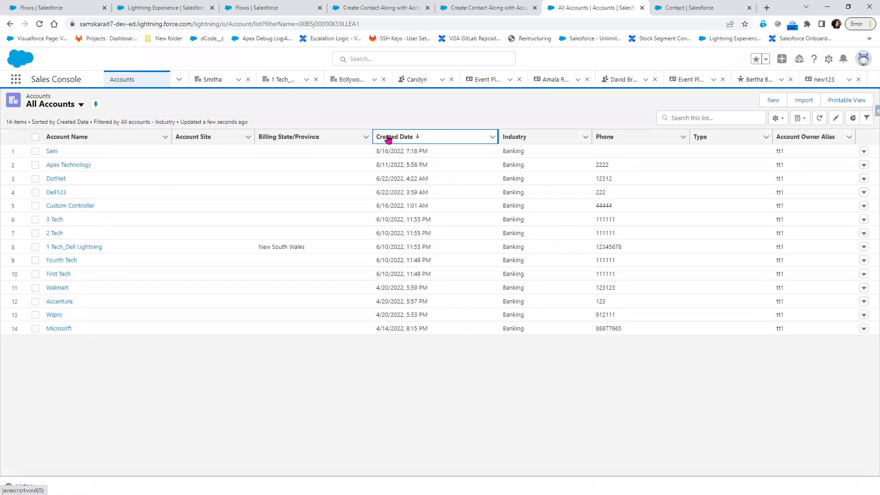
click(391, 137)
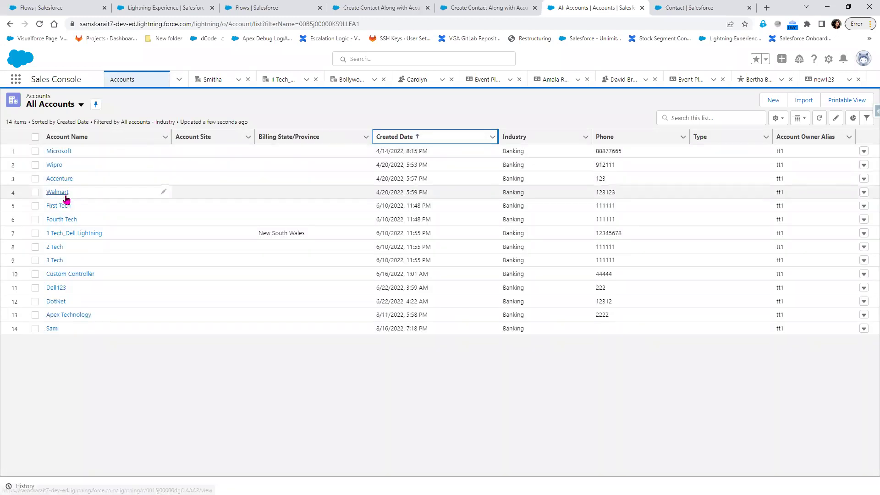
Step: Return to the flow's debug run and compare the AccountName picklist's order with the sorted accounts list
click(291, 6)
click(389, 8)
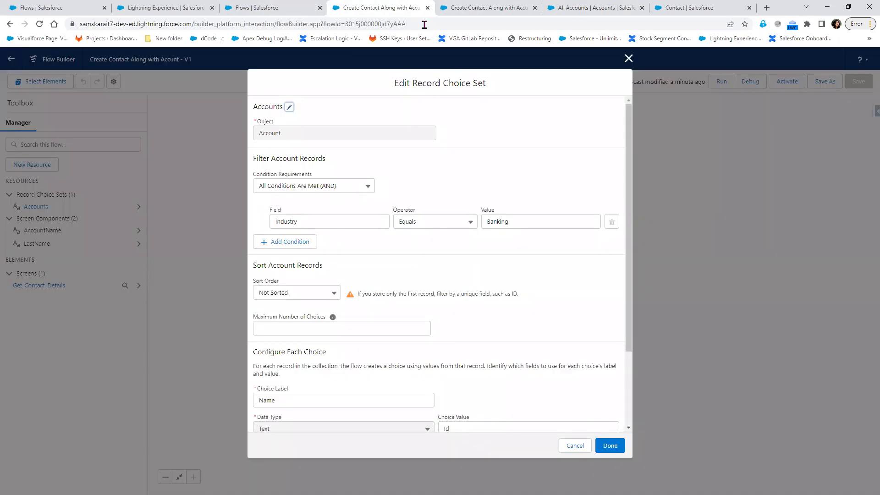
click(488, 7)
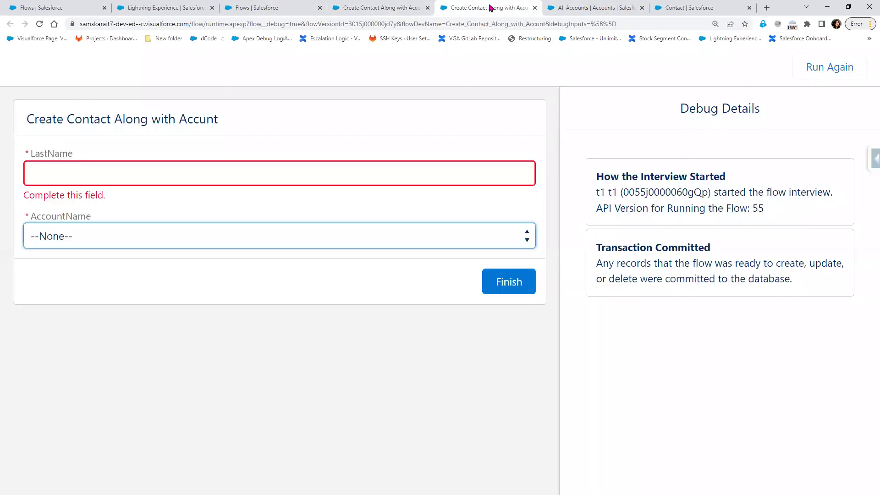
click(200, 242)
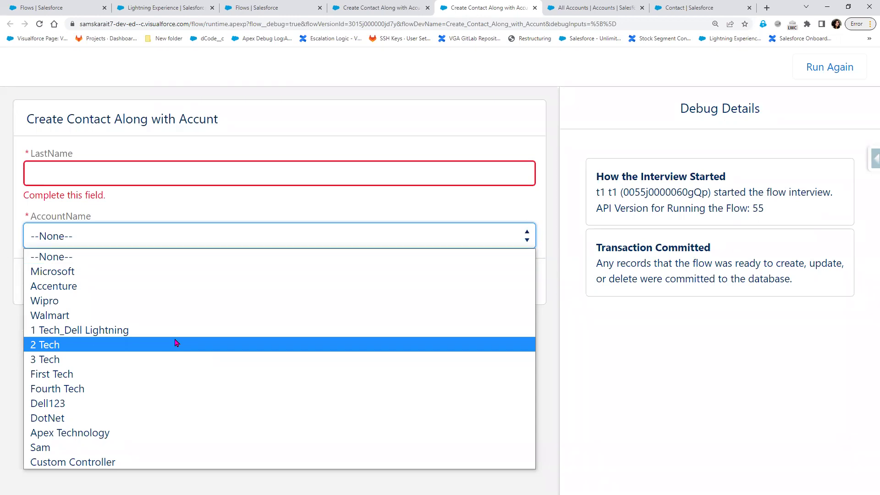
Step: Fill in LastName as New Contact From Flow, choose Microsoft as the AccountName, and finish the flow interview
click(189, 181)
text(New Contact)
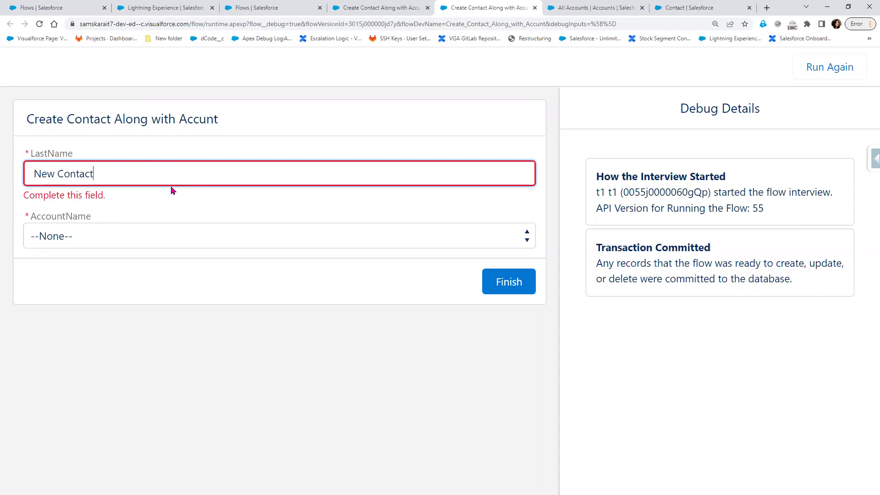
text( From Flow)
click(169, 239)
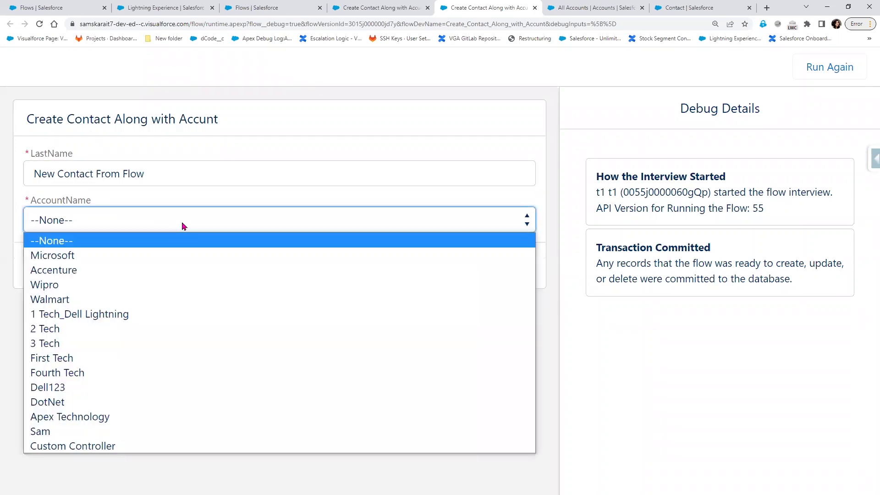
click(164, 260)
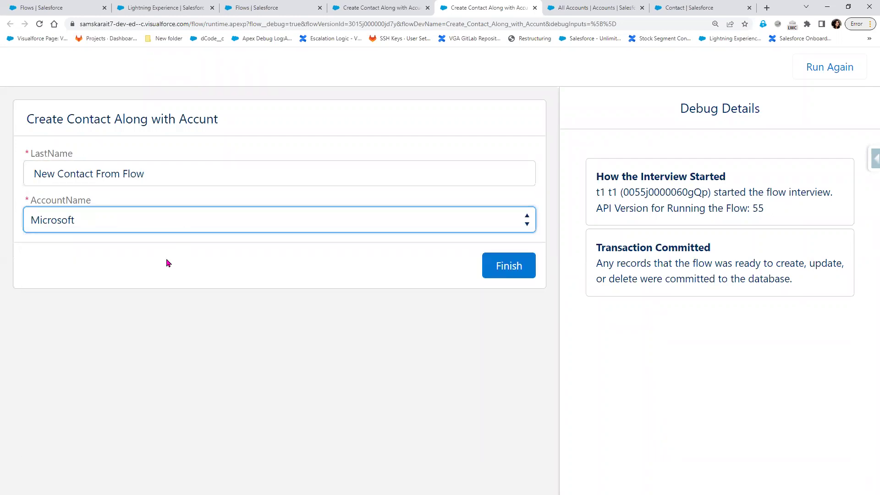
click(490, 268)
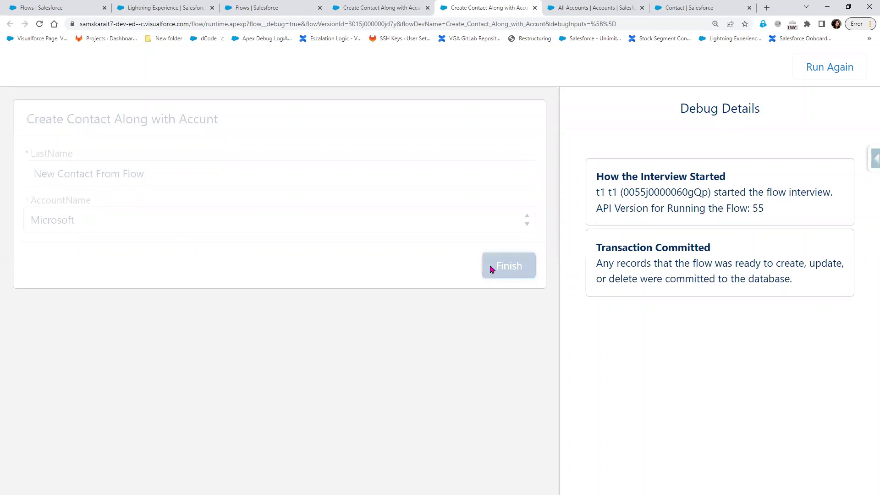
Step: Examine the debug details for the Get Contact Details screen, including the LastName value and the AccountName choice
scroll(820, 373, down, 3)
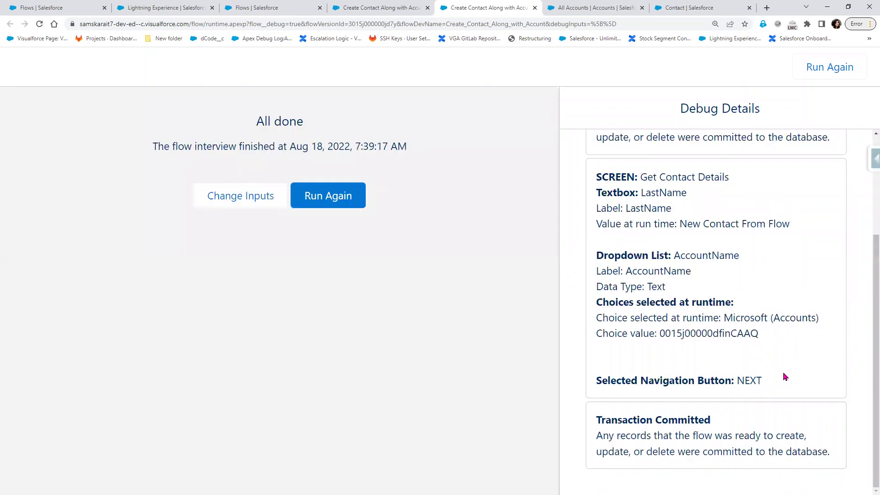
scroll(787, 369, up, 3)
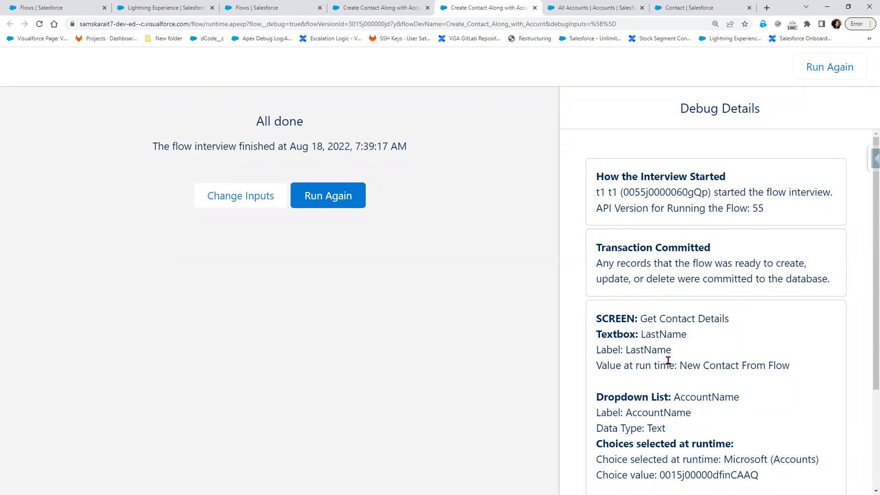
scroll(668, 360, down, 2)
drag(595, 225, 770, 389)
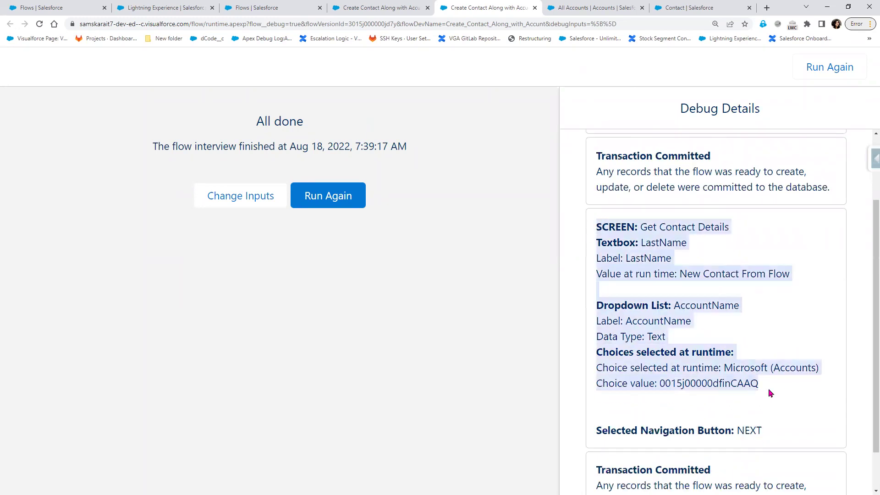
double_click(613, 321)
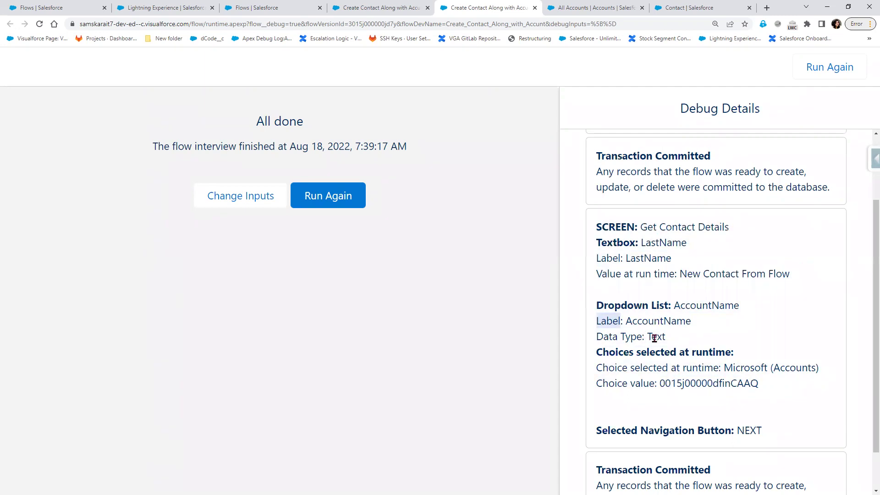
Step: Examine the LastName textbox and AccountName dropdown entries in the debug details
drag(640, 243, 684, 244)
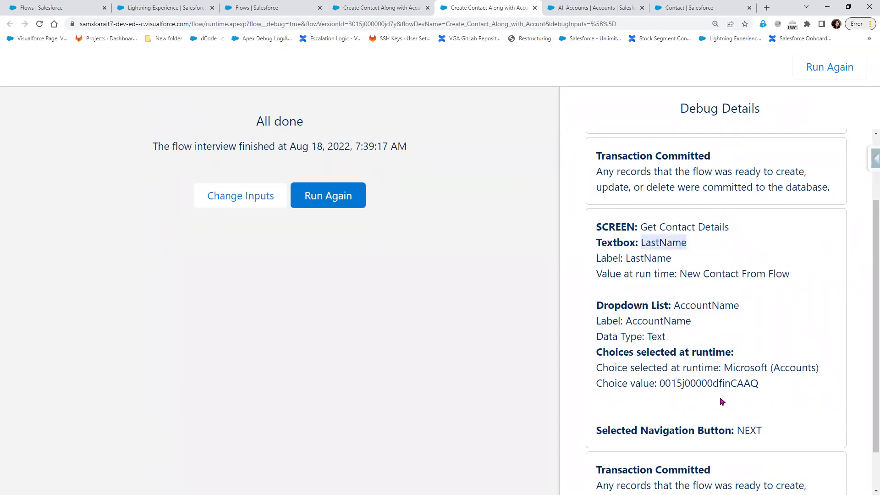
scroll(723, 399, down, 1)
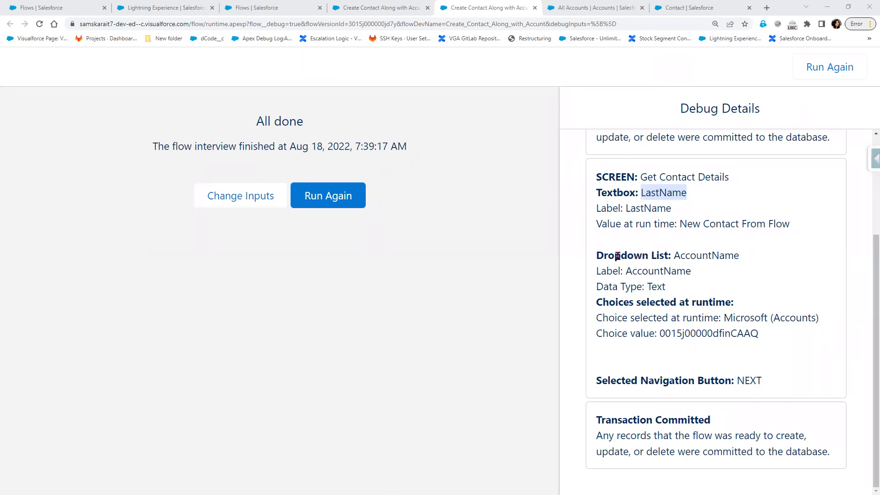
drag(614, 255, 656, 256)
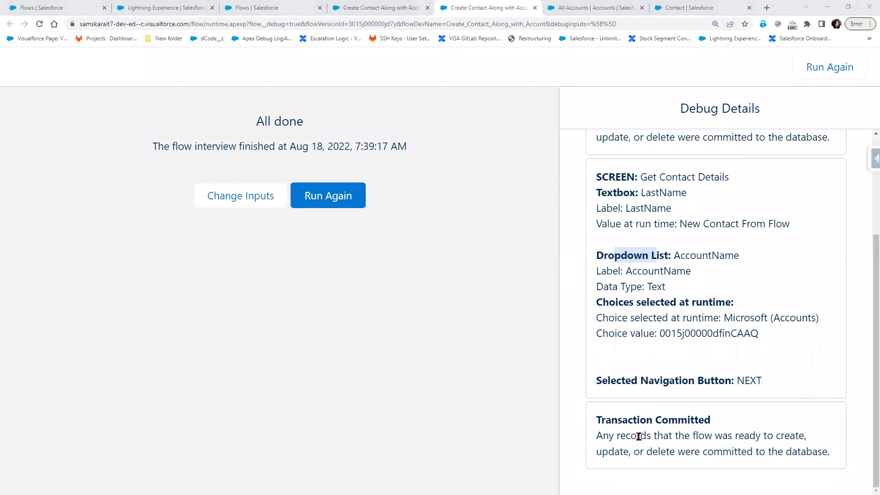
Step: Close the browser tab with the Automated Process debug log and return to the All Accounts list
click(181, 6)
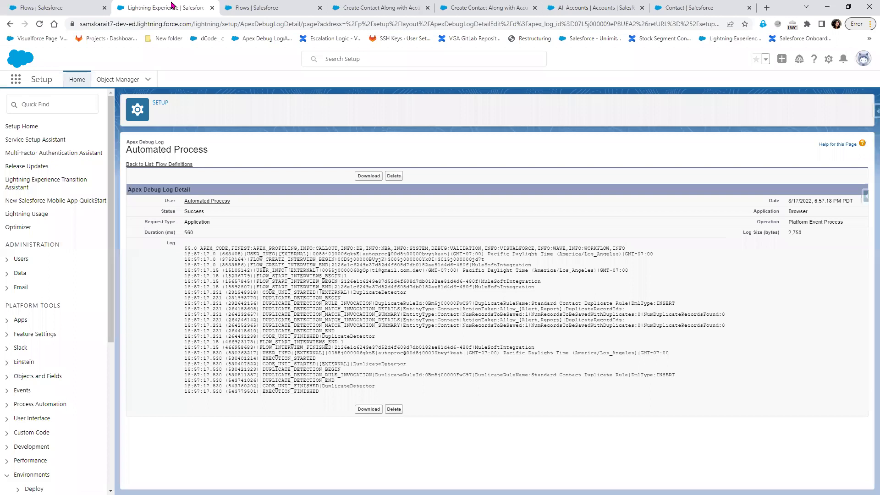
click(212, 8)
click(478, 8)
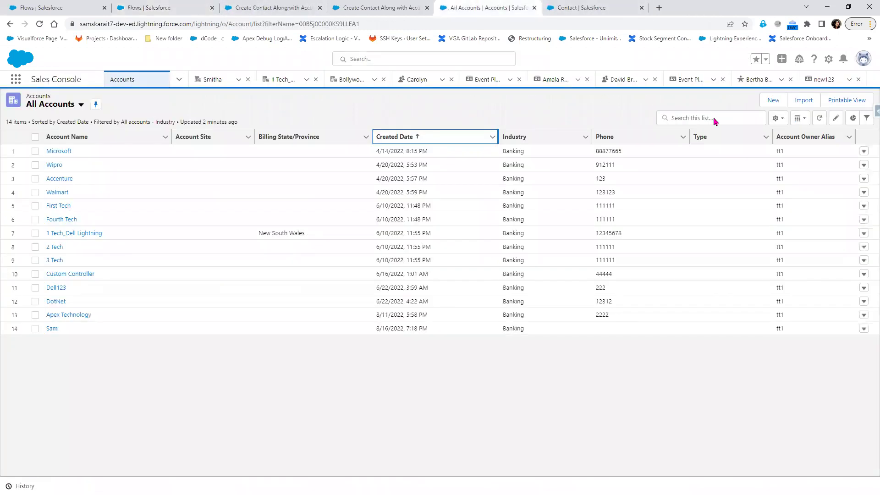
Step: Open the Contacts list in Sales Console, view the new123 contact, and go back to the list
click(178, 81)
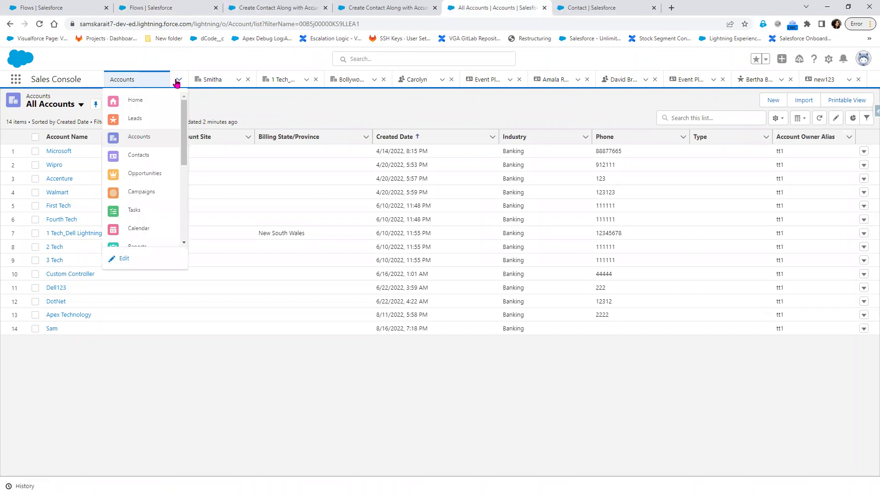
click(142, 159)
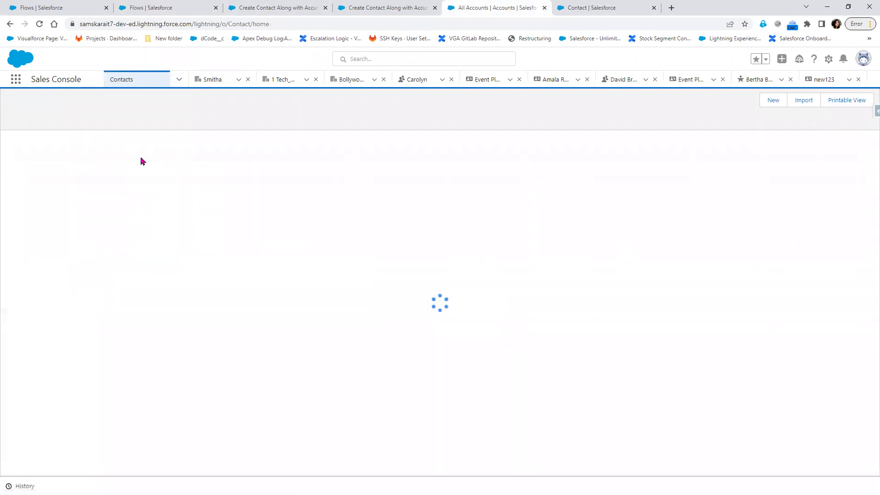
click(56, 151)
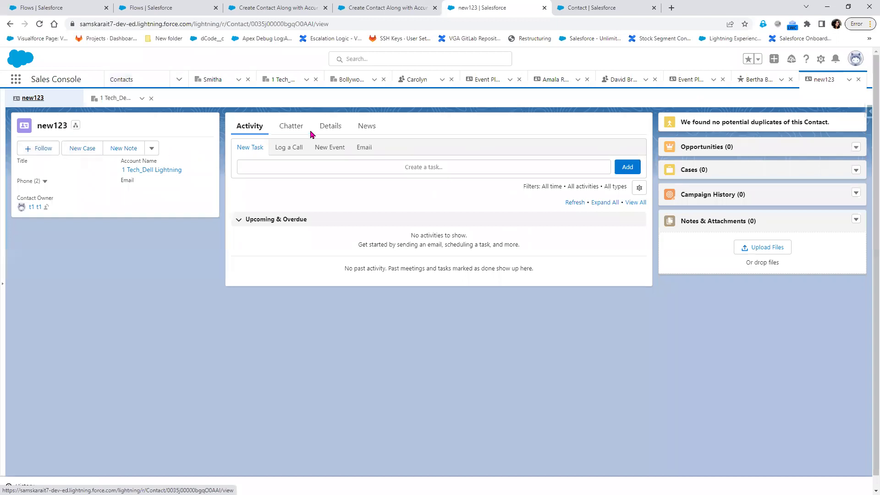
click(10, 23)
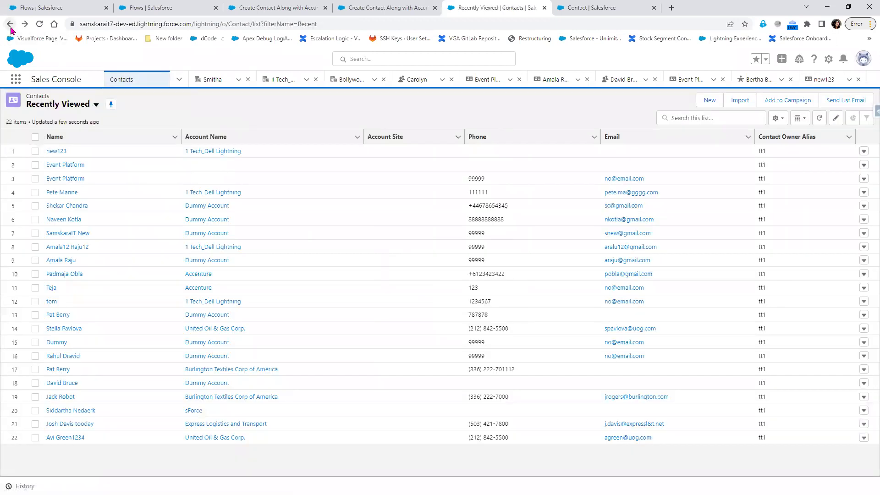
Step: Recheck the LastName run-time value in the flow's debug details and return to the Contacts list
click(601, 7)
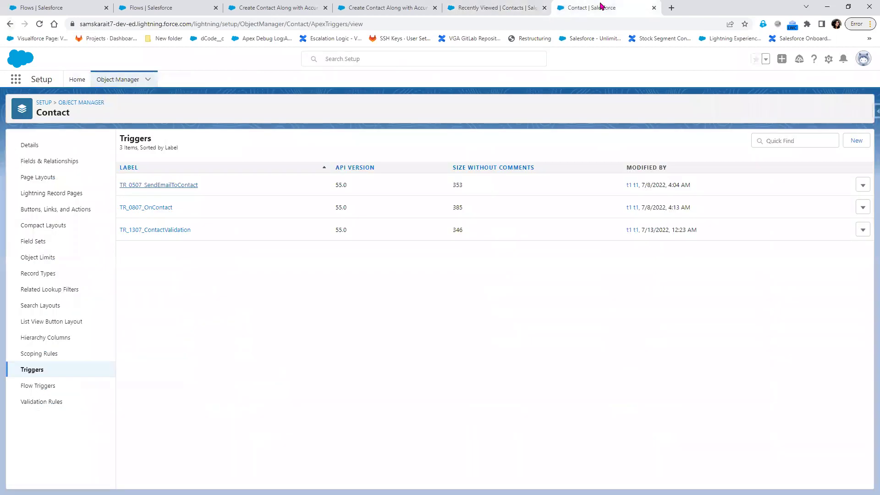
click(400, 7)
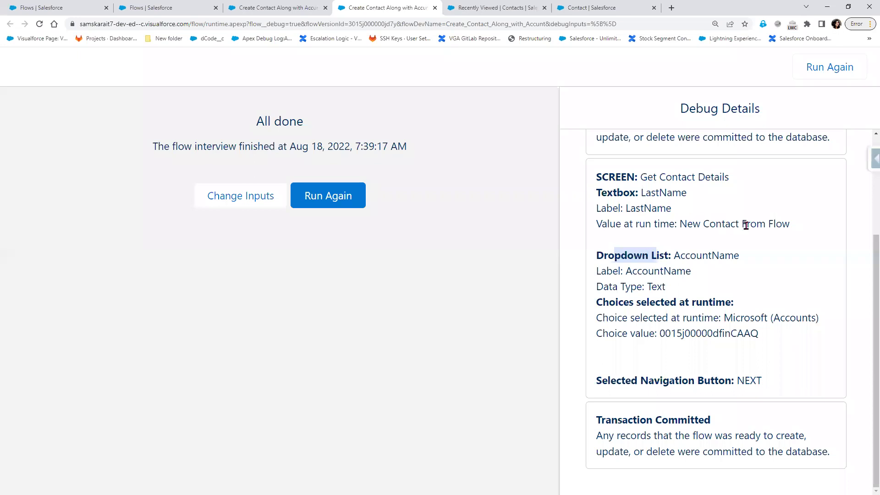
drag(680, 224, 805, 230)
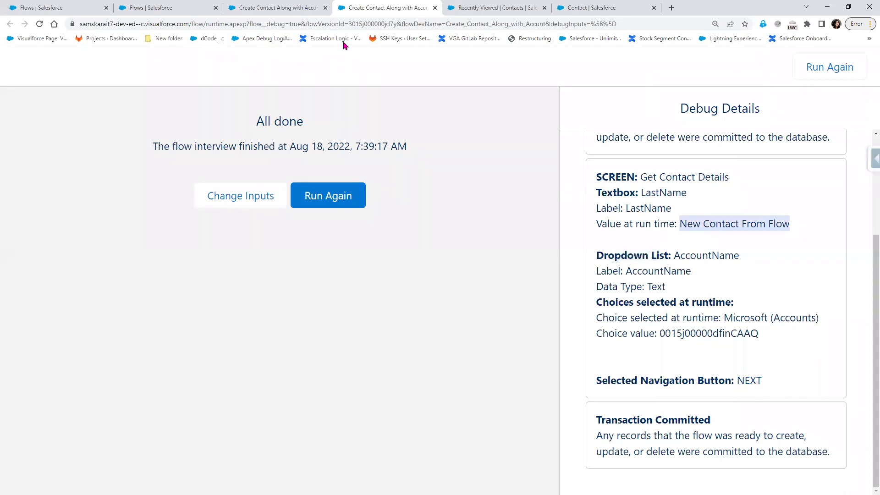
click(300, 7)
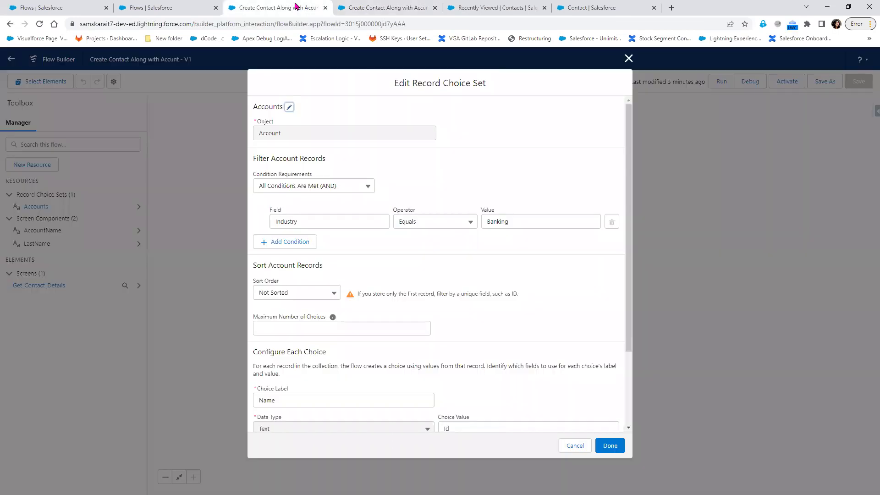
click(498, 10)
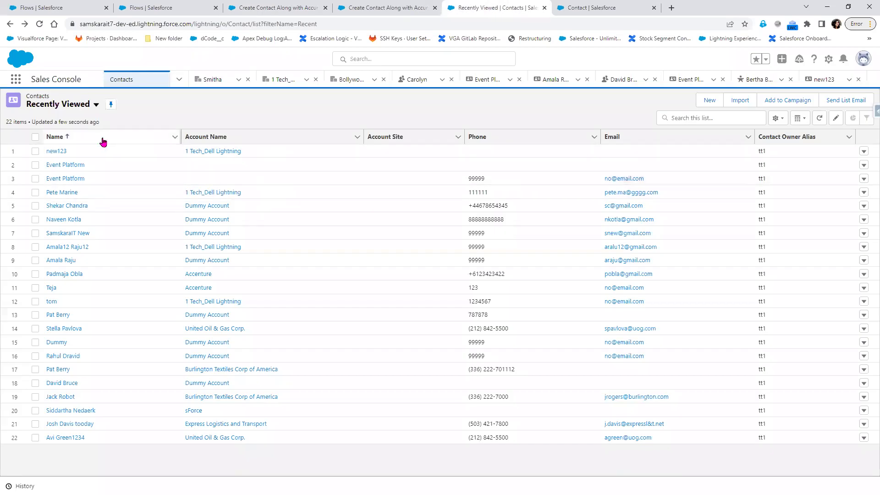
Step: Reload the contacts, switch to the All Contacts list view, and look through it for the flow's contact
key(F5)
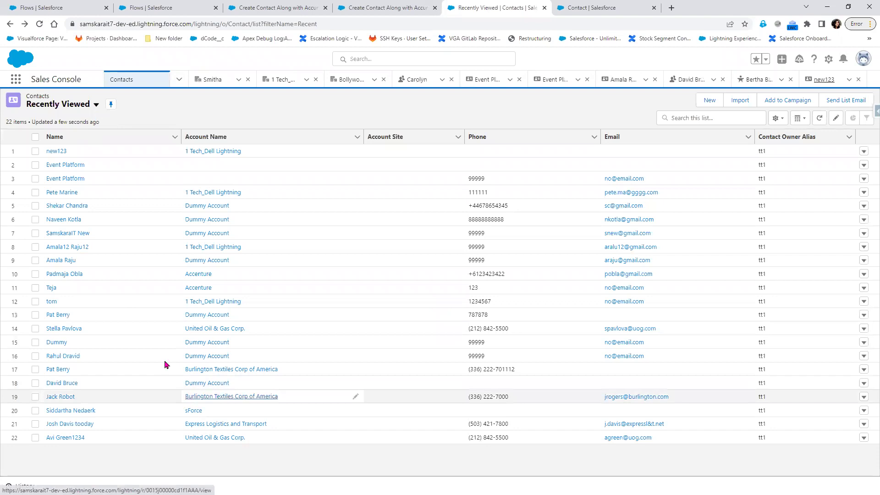
click(97, 105)
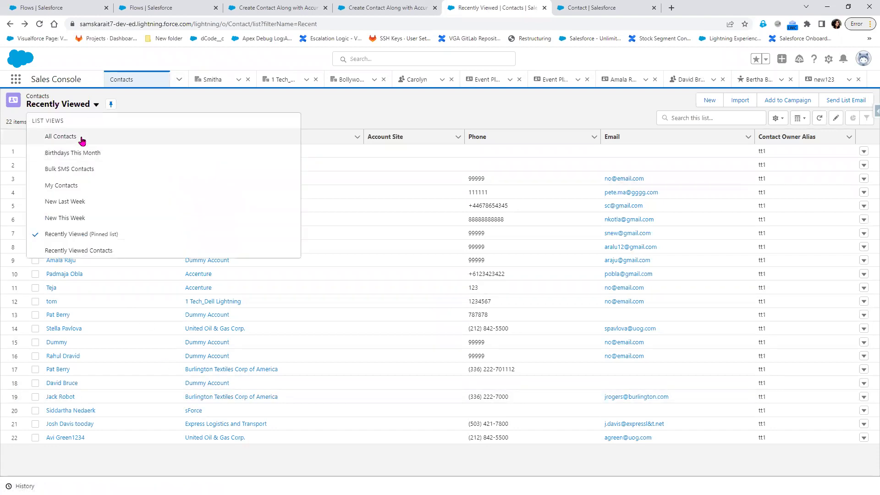
click(82, 139)
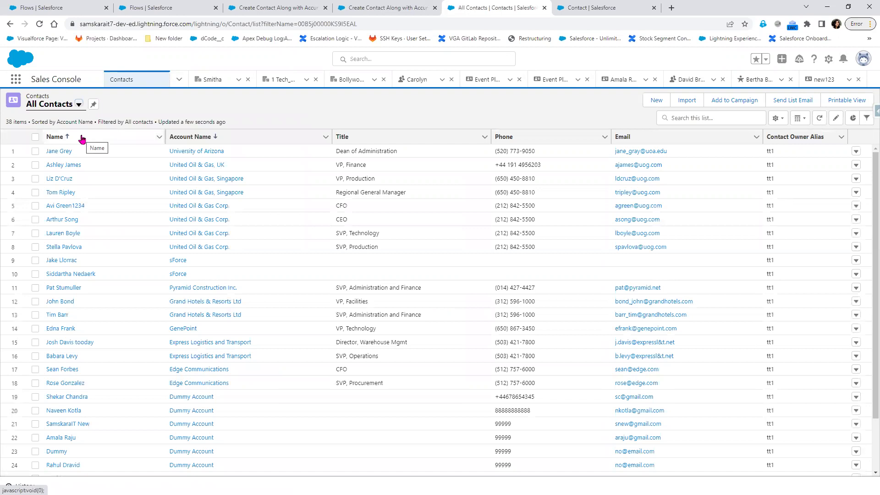
scroll(143, 410, down, 1)
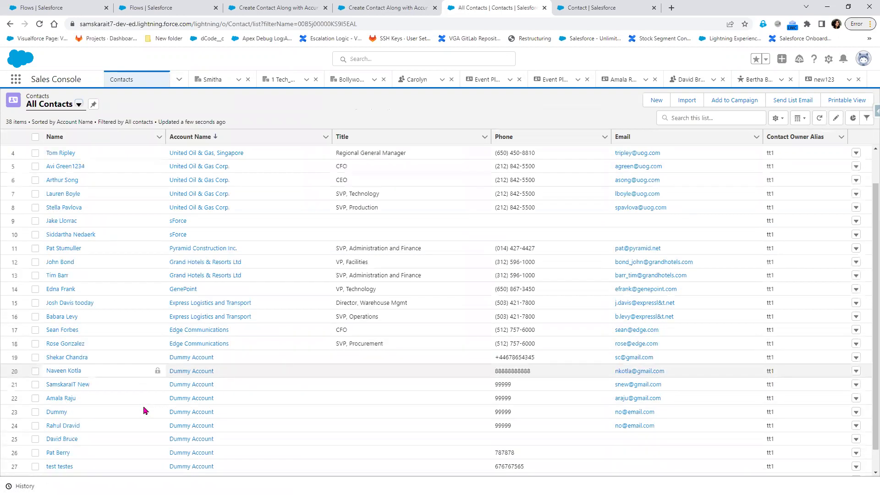
scroll(144, 410, down, 2)
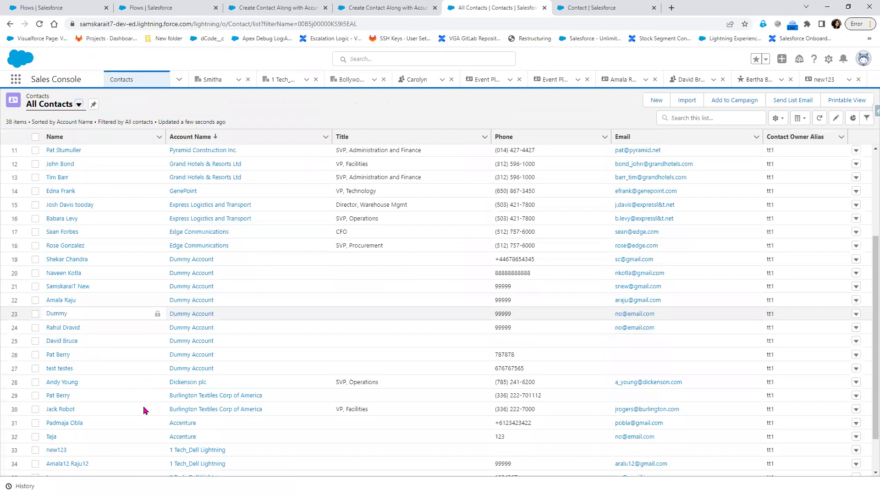
scroll(145, 410, up, 3)
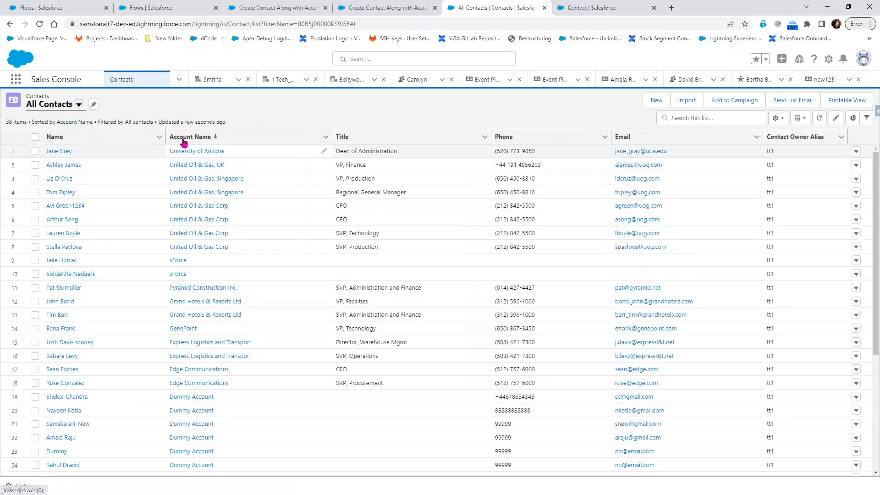
Step: Add the Created Date field to the All Contacts list view, place it above Email, and save
click(783, 119)
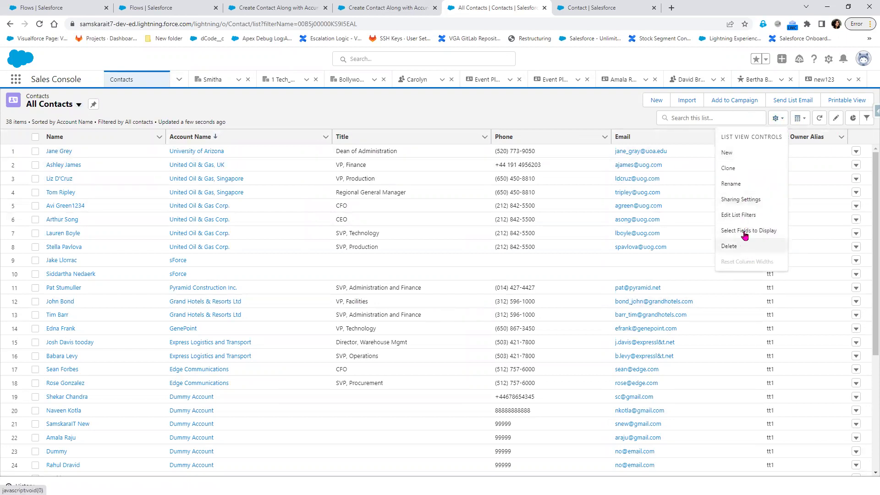
click(744, 232)
scroll(373, 300, down, 2)
scroll(376, 298, down, 6)
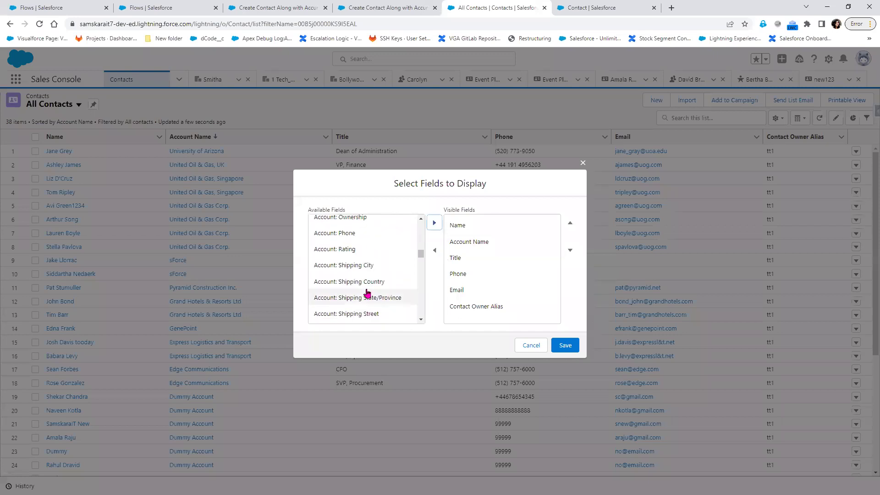
click(367, 299)
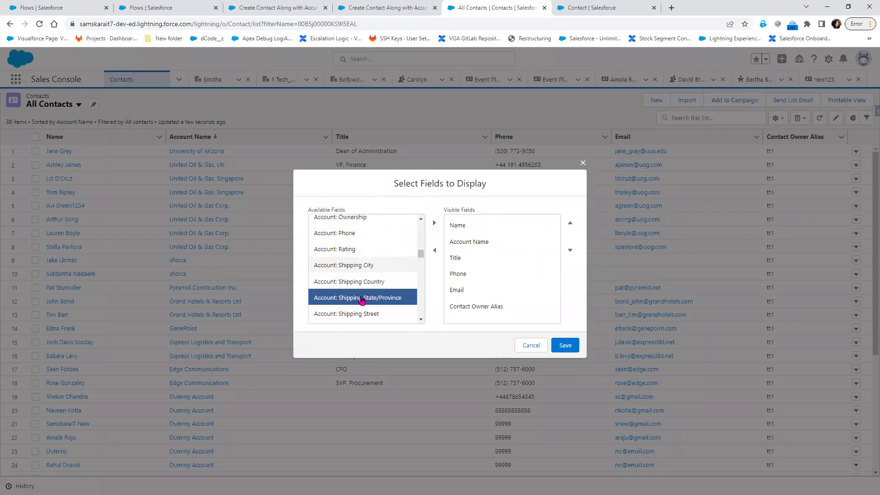
scroll(368, 272, down, 3)
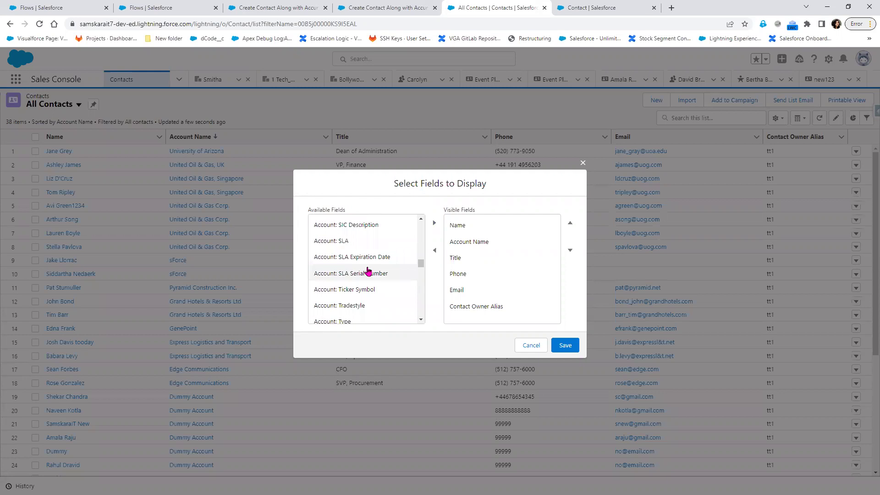
scroll(371, 271, up, 12)
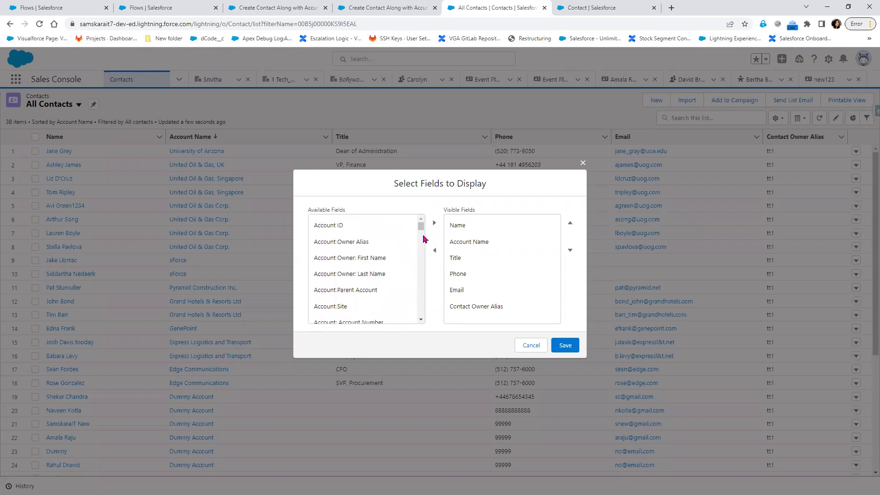
drag(420, 233, 420, 280)
click(323, 258)
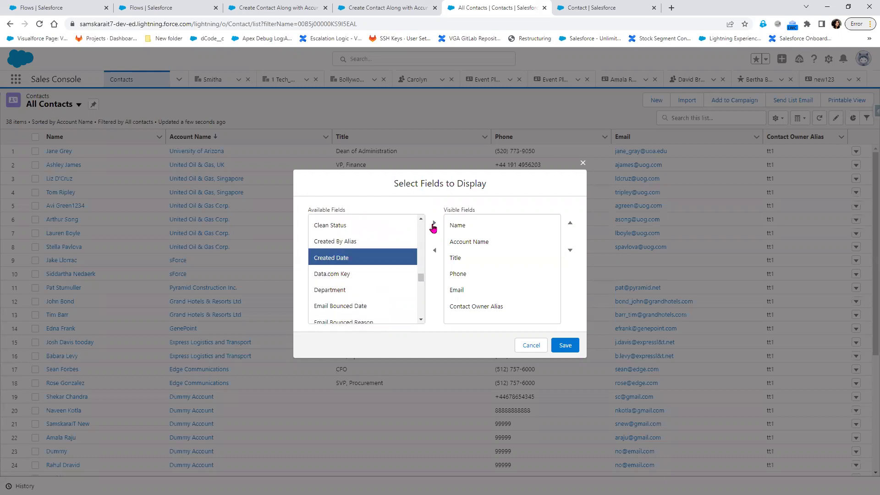
click(434, 223)
click(476, 323)
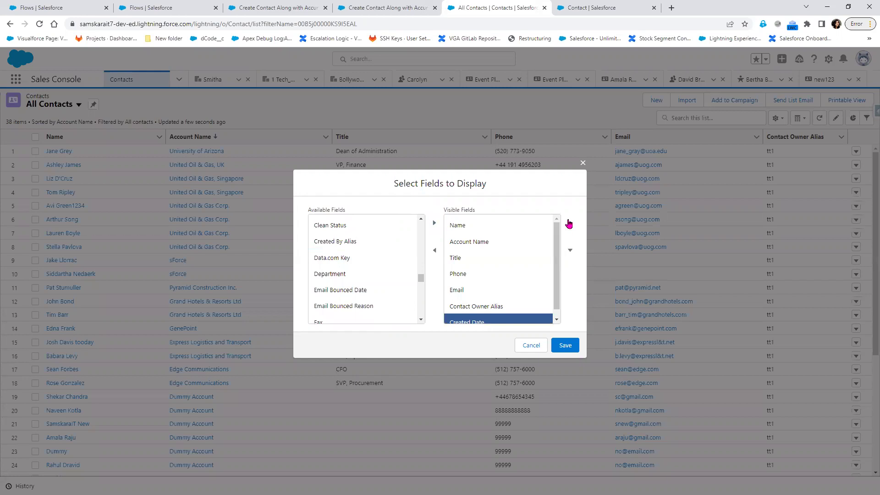
click(569, 222)
click(569, 222)
click(562, 346)
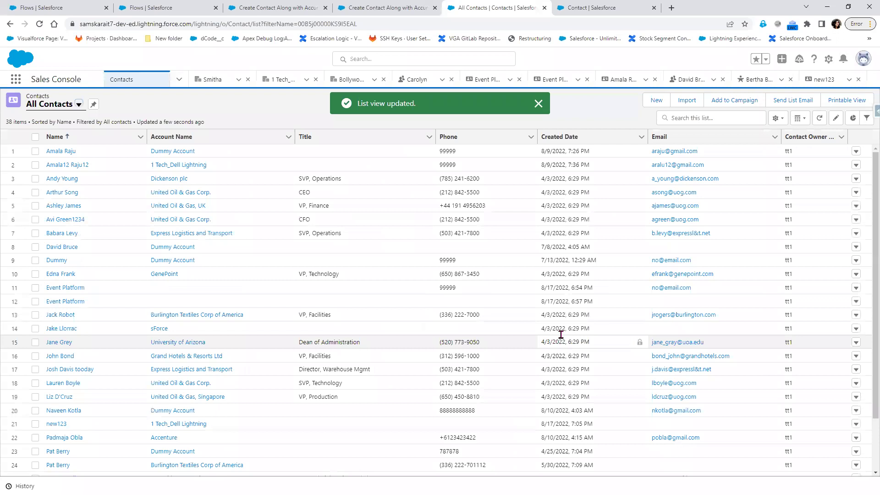
Step: Sort the All Contacts list by Created Date in descending order
click(563, 142)
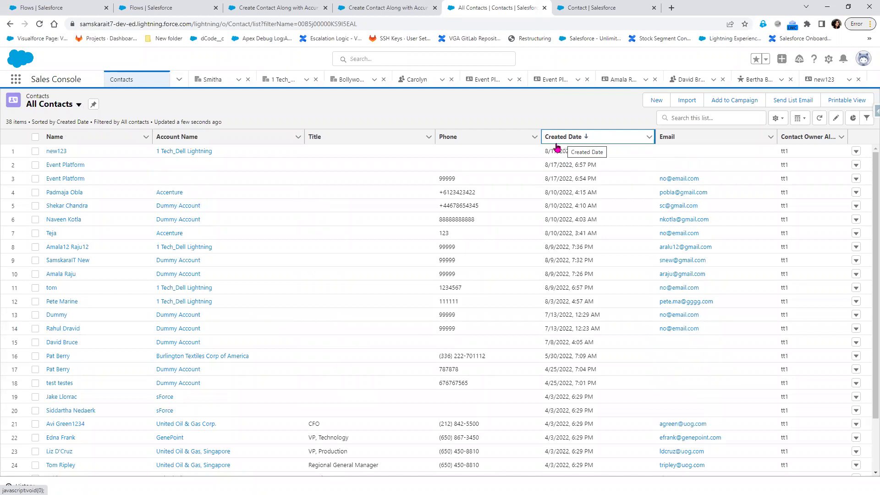
click(596, 8)
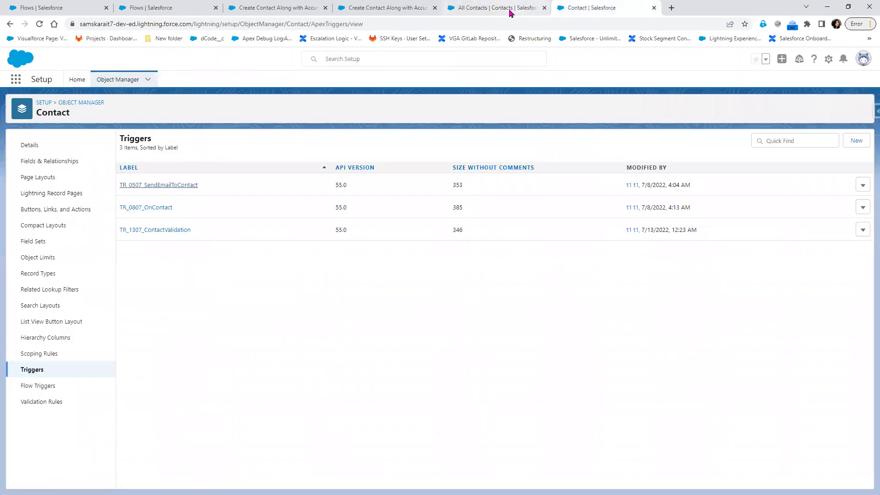
click(515, 10)
Step: Return to the flow's debug run and examine the AccountName choice value and the Transaction Committed entry
click(403, 8)
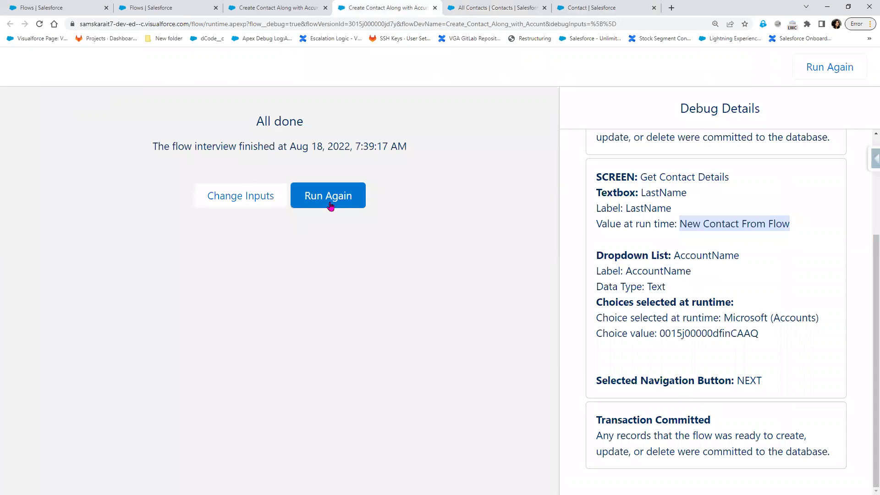
double_click(704, 333)
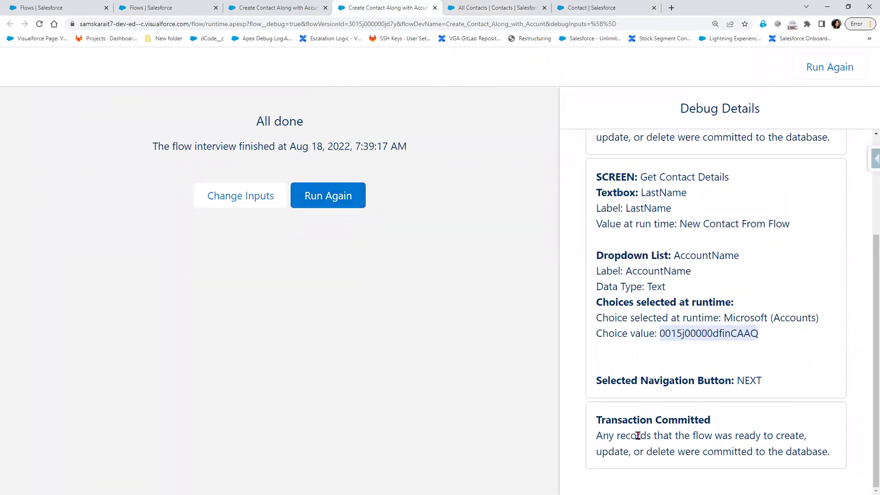
drag(606, 437, 823, 465)
Step: Run the flow again with LastName test123 and AccountName Microsoft, and finish the interview
click(324, 197)
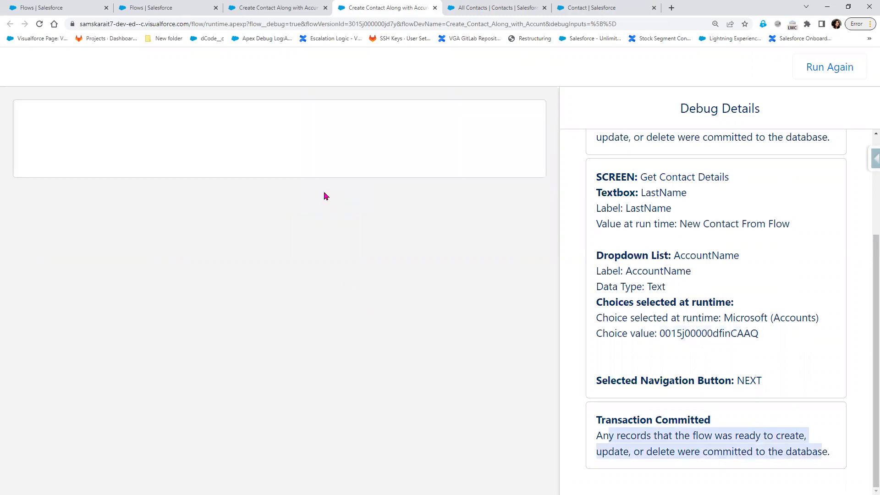
click(97, 174)
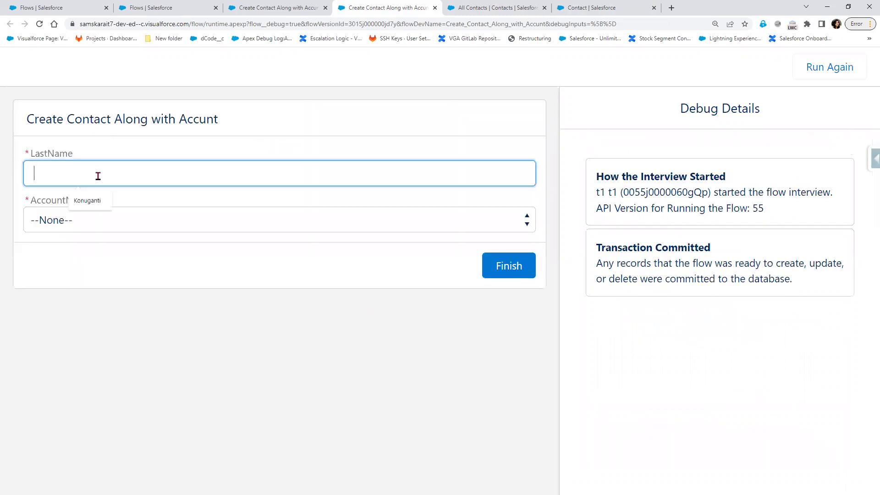
text(test123)
click(143, 222)
click(140, 255)
click(512, 268)
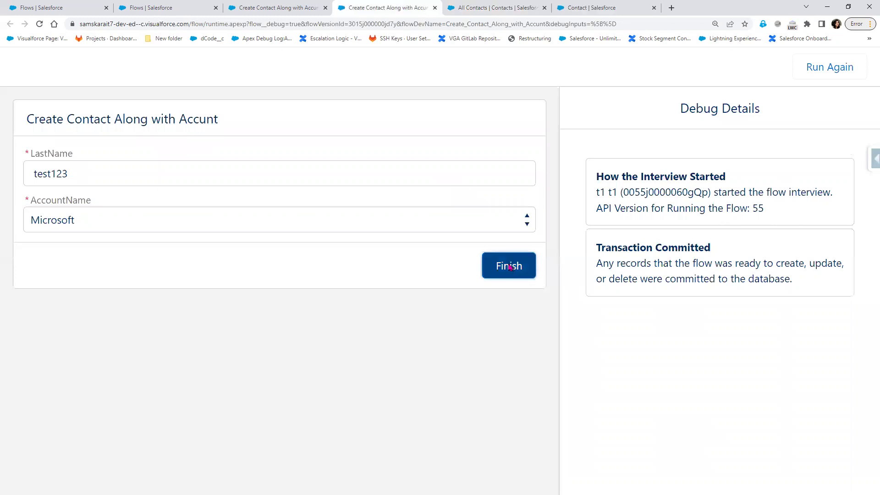
Step: Refresh the All Contacts list and sort it by Created Date in descending order to check for the test123 contact
click(257, 7)
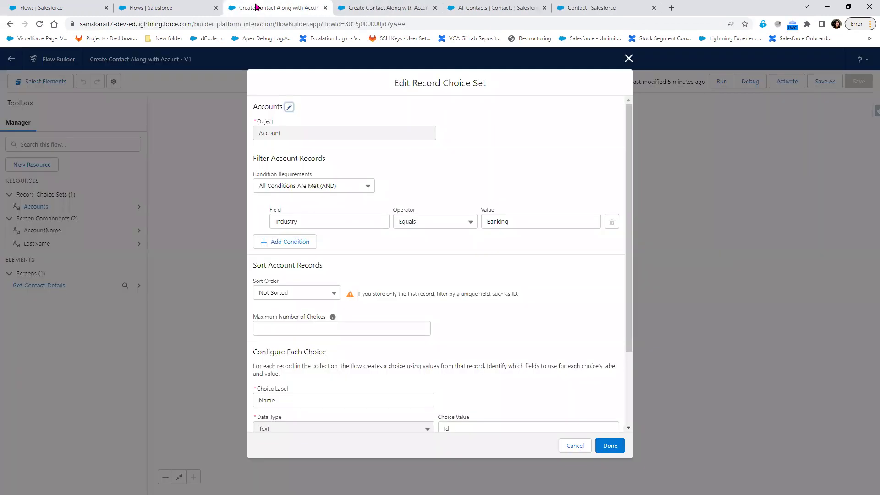
click(493, 9)
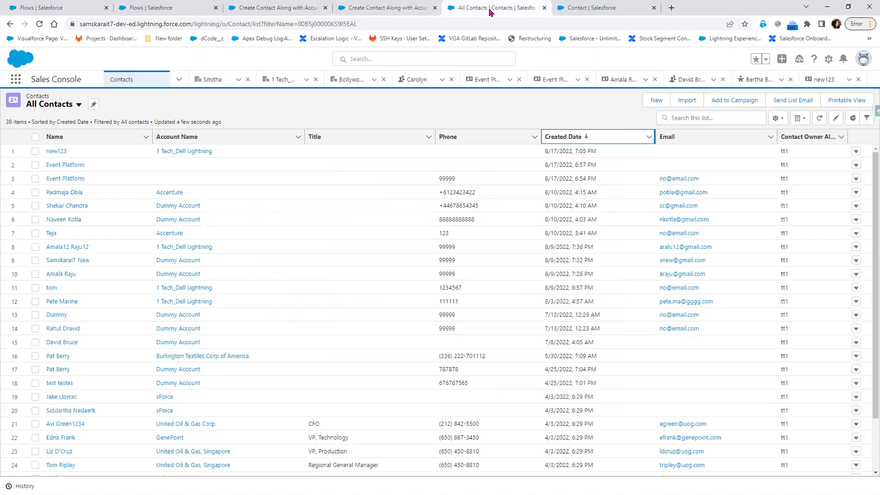
click(39, 27)
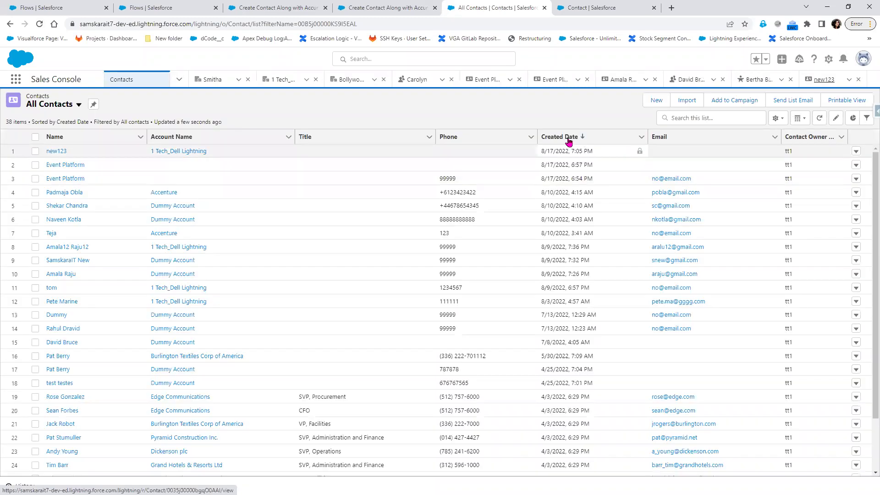
click(568, 138)
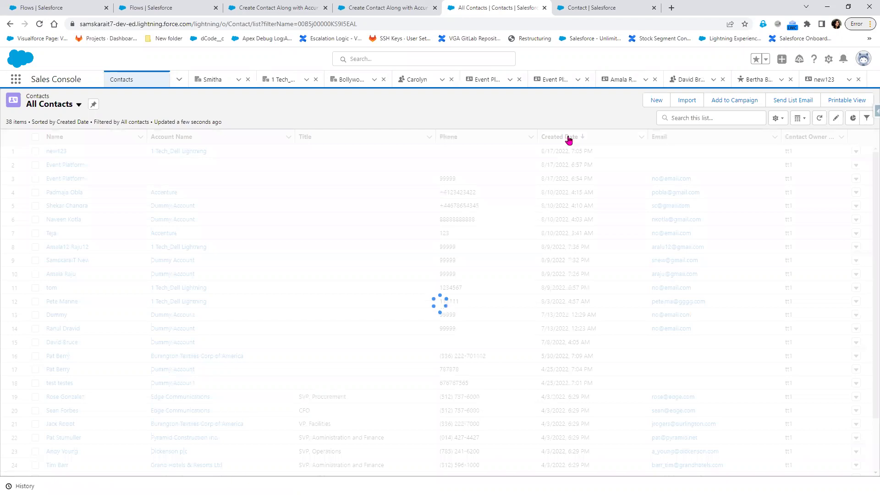
click(568, 137)
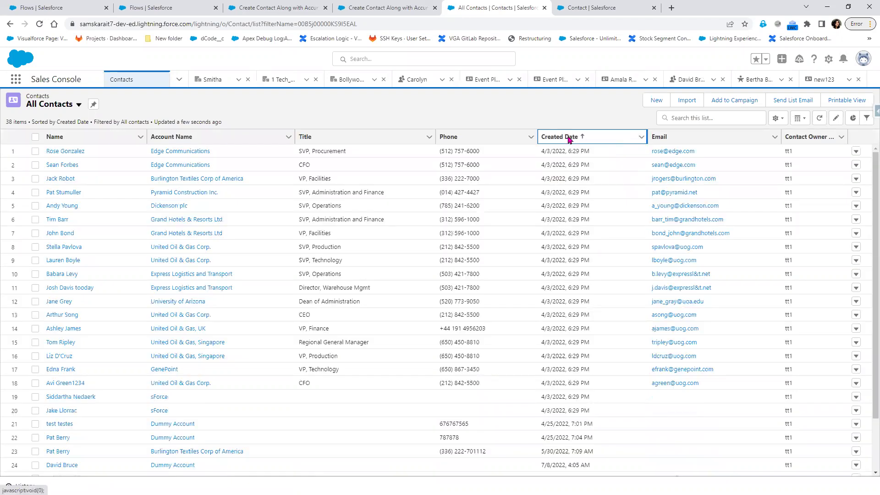
click(569, 140)
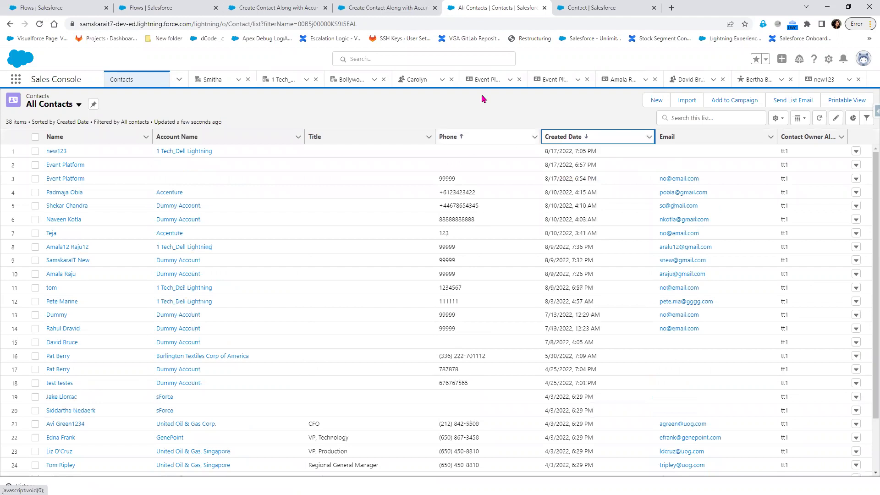
Step: Return to the flow's debug run and examine the Transaction Committed entry and the AccountName choice value
click(375, 15)
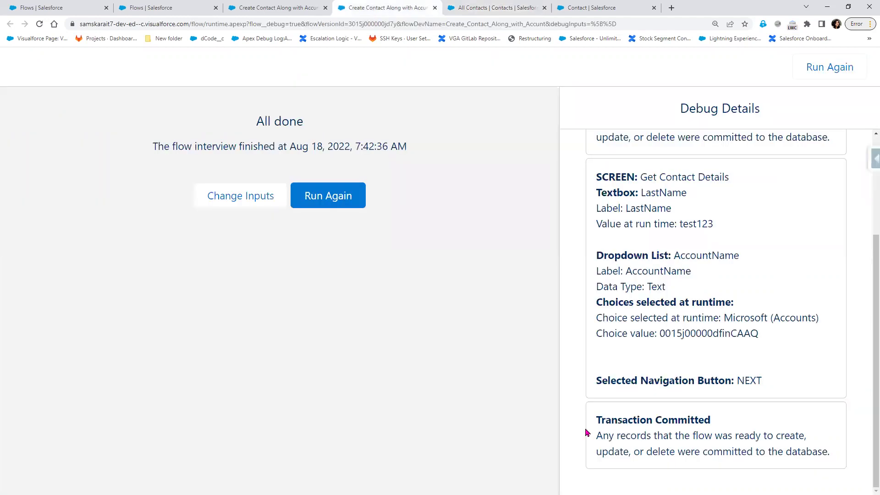
drag(602, 430, 838, 464)
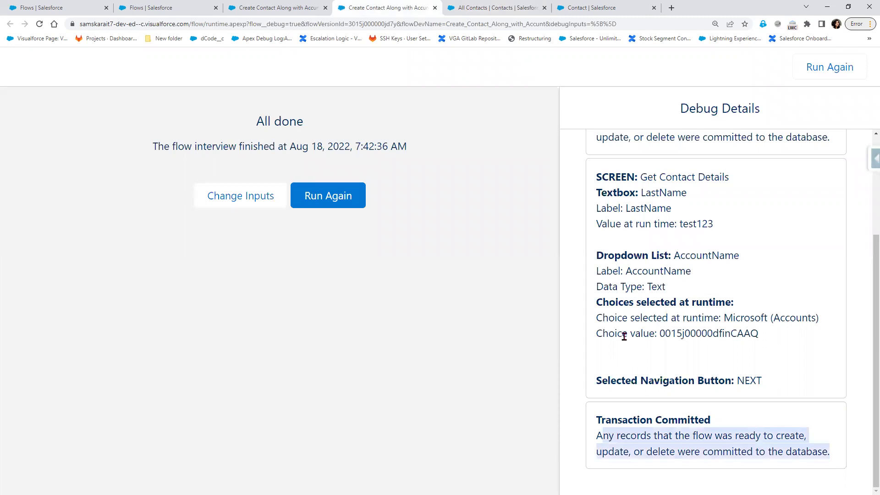
drag(663, 333, 750, 334)
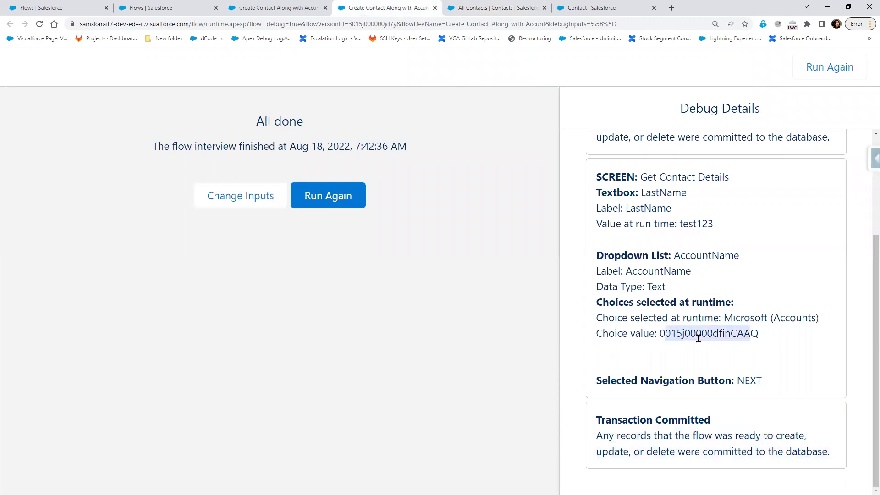
Step: Open the Microsoft account from the All Accounts list and check its related contacts
click(288, 8)
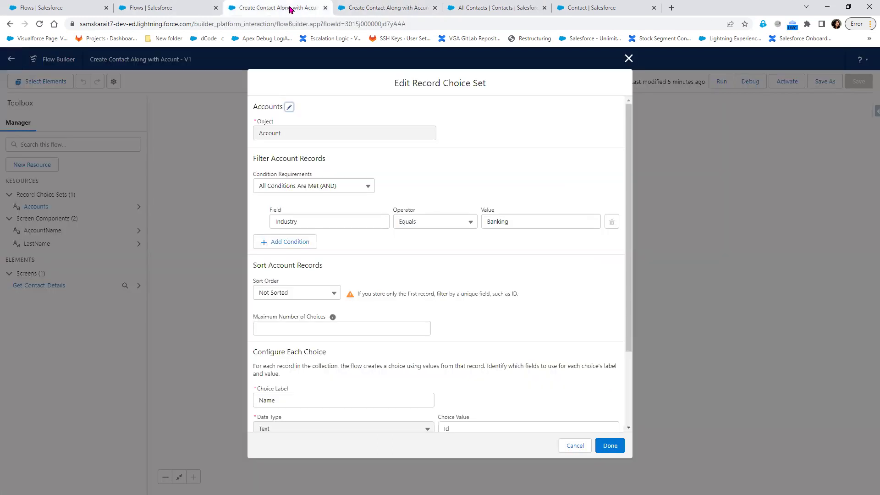
click(351, 9)
click(483, 9)
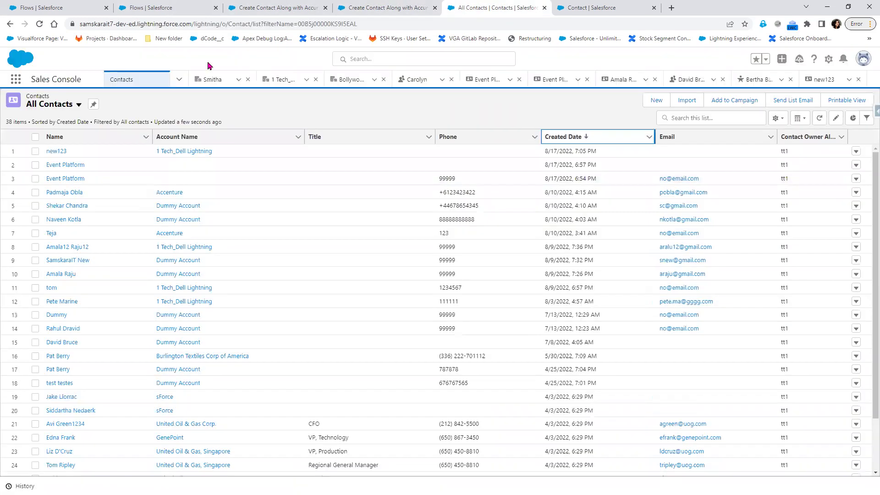
click(179, 79)
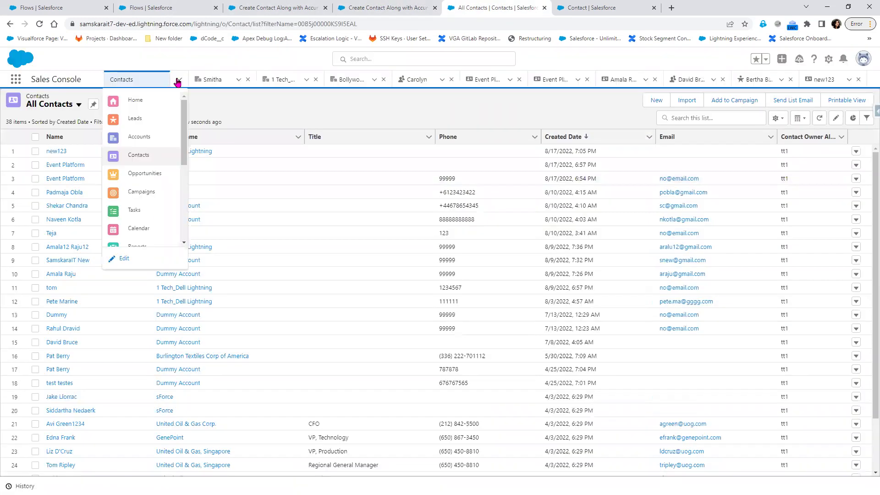
click(146, 143)
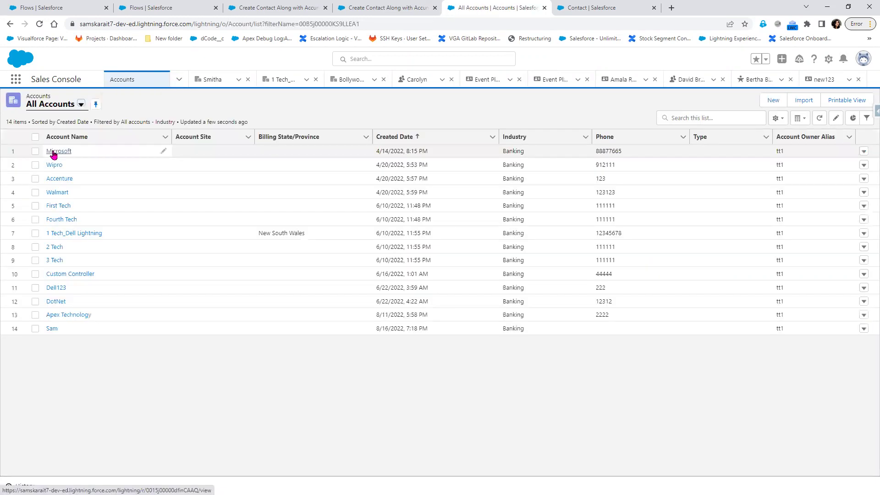
click(54, 153)
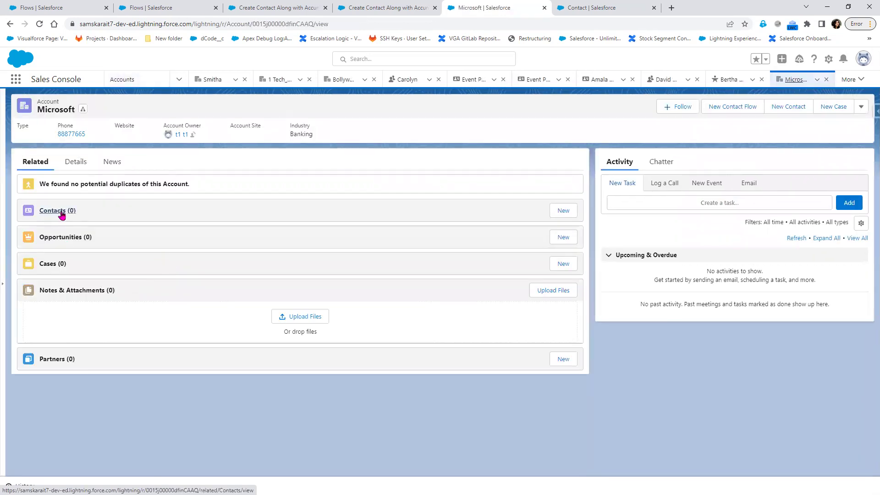
Step: Go back to the debug run and reread the Transaction Committed message
click(367, 11)
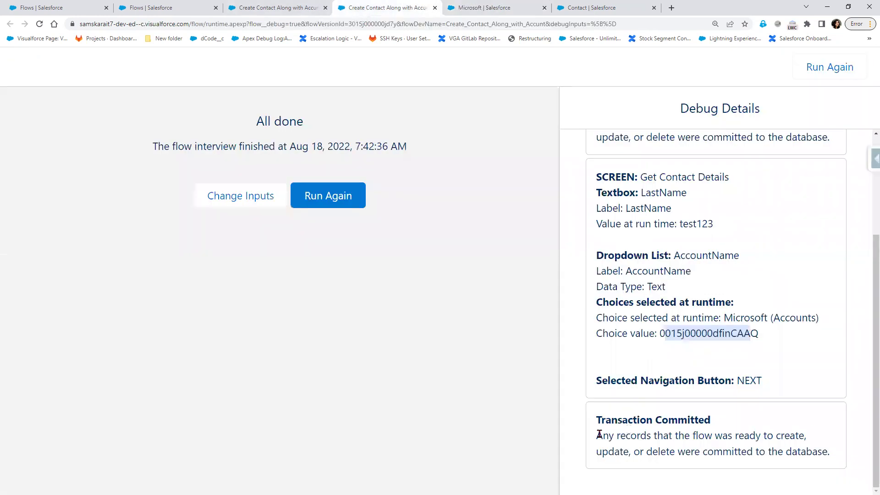
drag(743, 433, 805, 448)
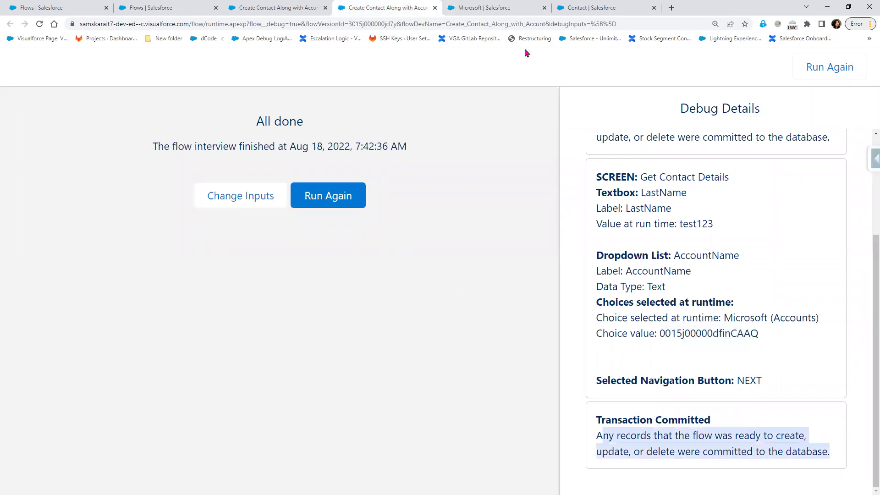
click(165, 9)
click(247, 7)
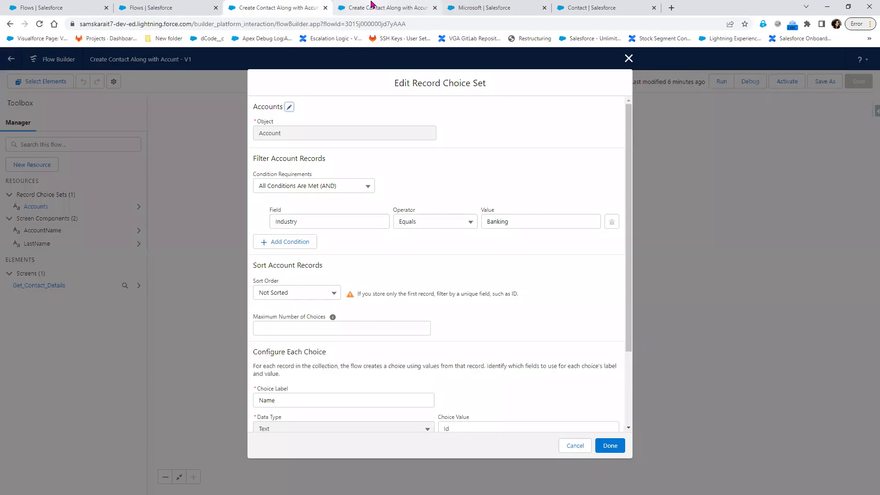
click(372, 4)
Step: Close the Accounts record choice set in the flow and add a Create Records element labelled CreateContact after the Get Contact Details screen
click(275, 4)
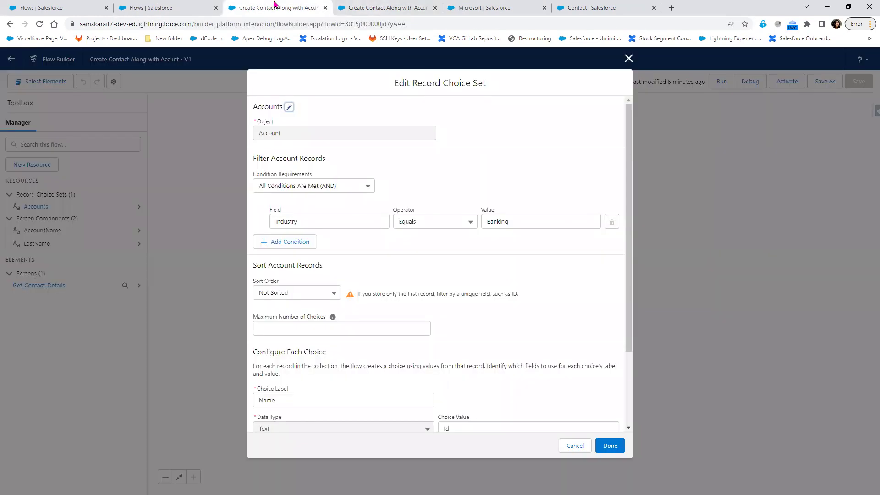
click(628, 58)
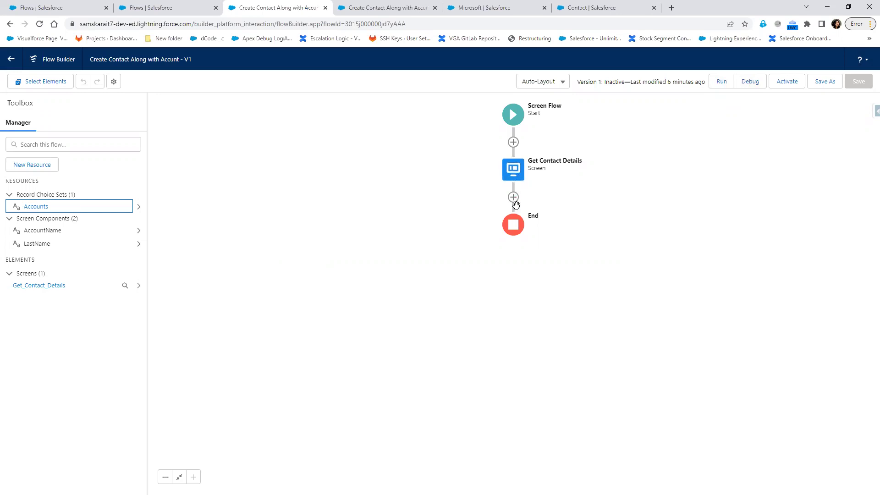
click(513, 197)
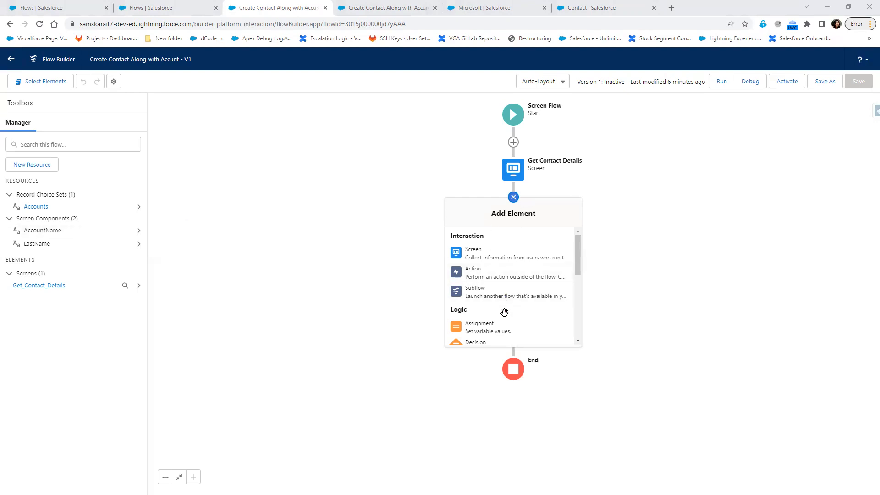
scroll(477, 326, down, 3)
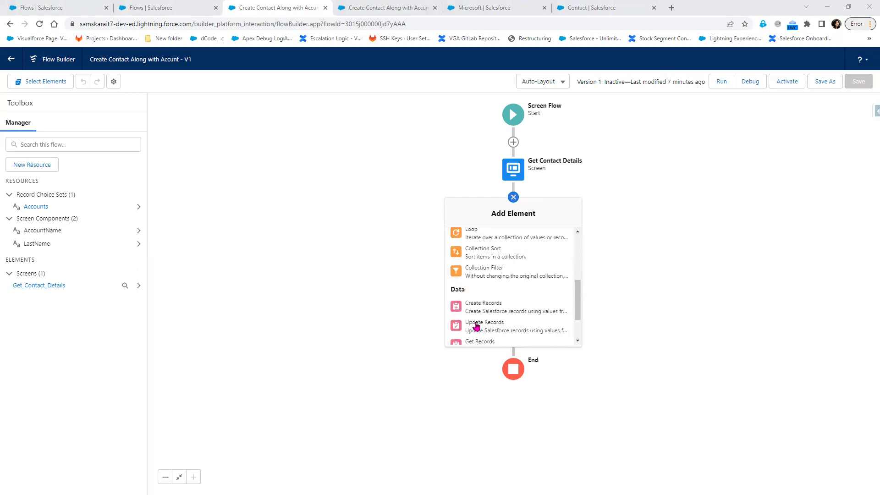
click(484, 301)
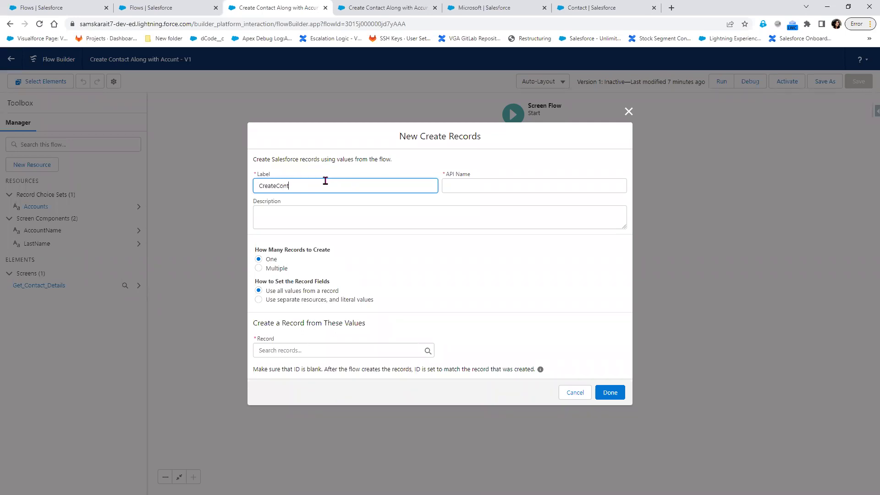
text(CreateContact)
key(Tab)
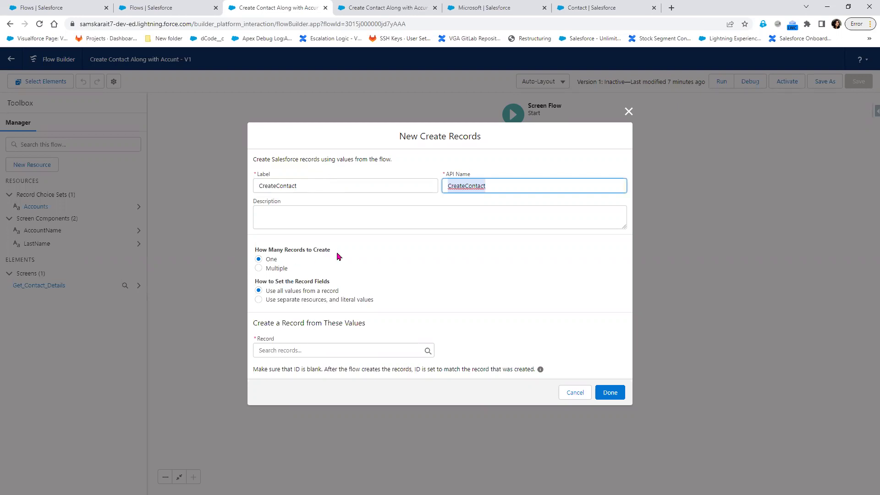
Step: Set the CreateContact element to use separate resources and literal values, creating a record of the Contact object
click(319, 300)
click(328, 358)
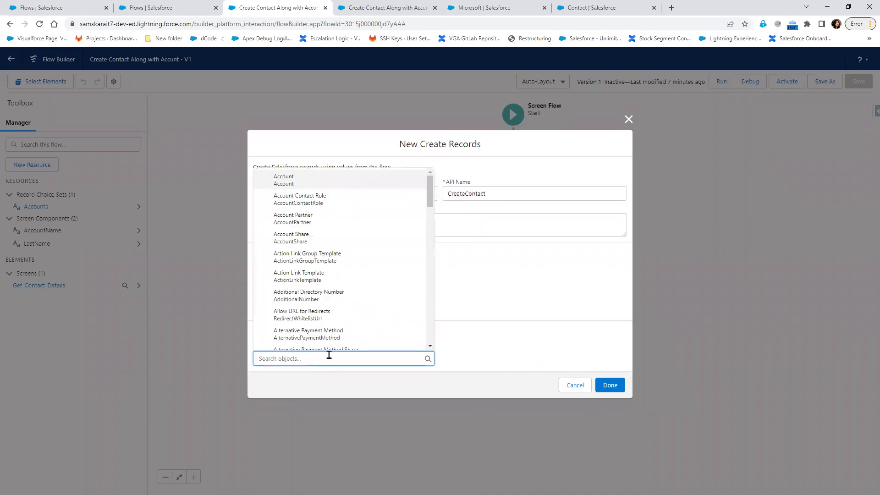
text(conta)
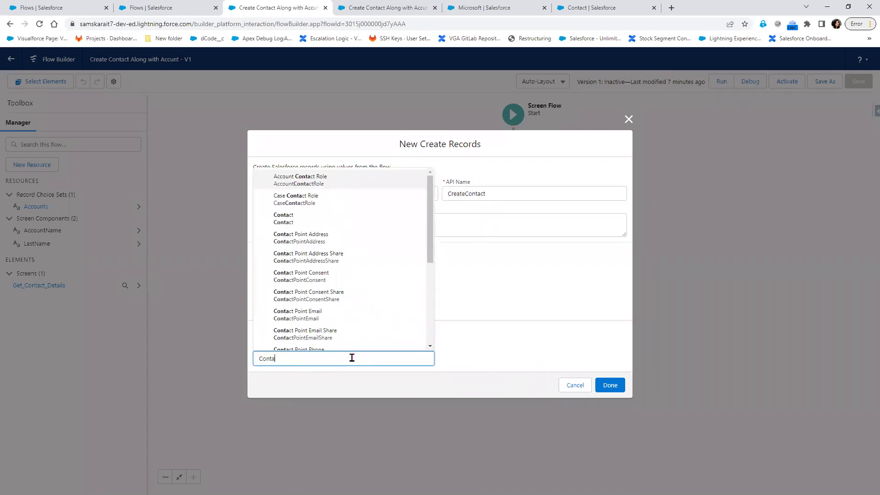
click(364, 218)
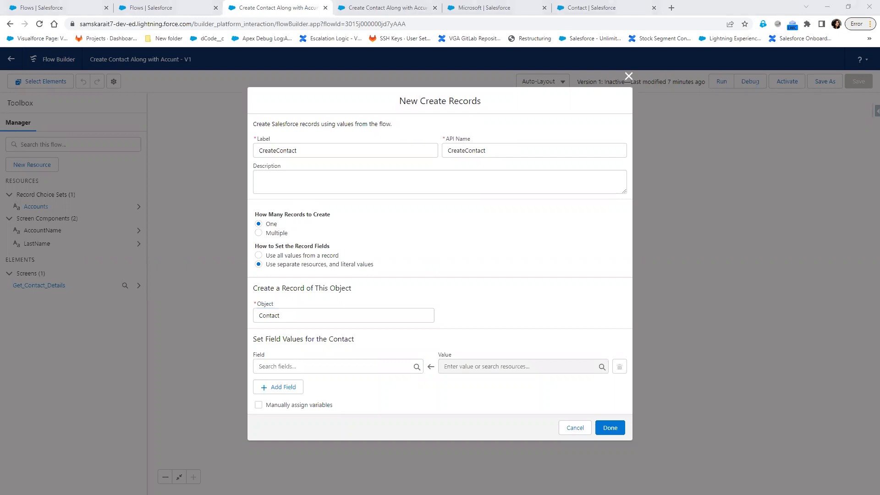
Step: Map the contact's LastName field to the LastName screen component
click(290, 364)
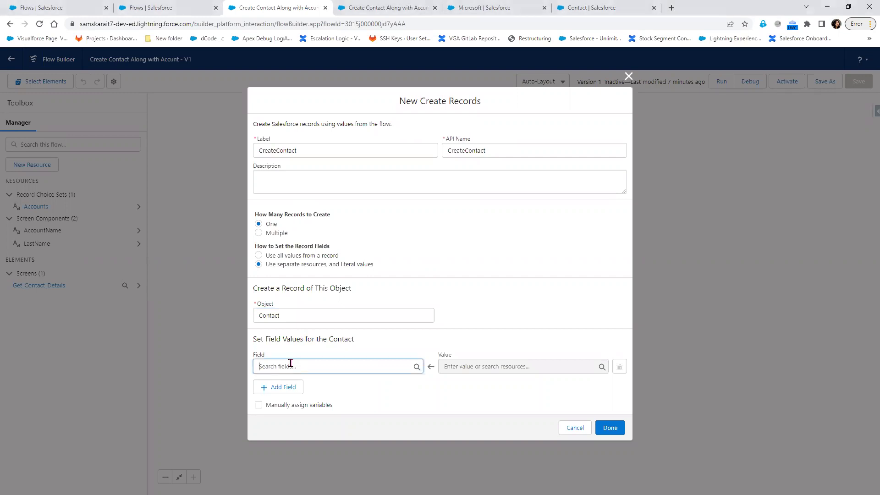
text(Last)
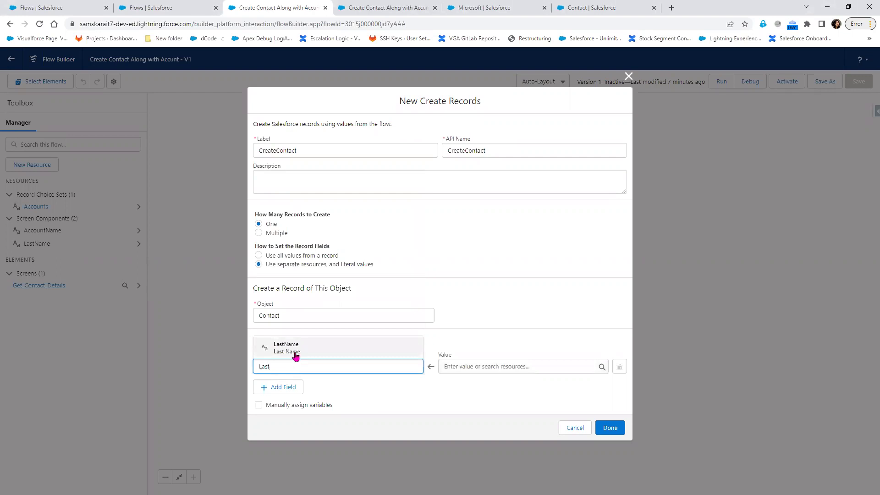
click(293, 351)
click(490, 371)
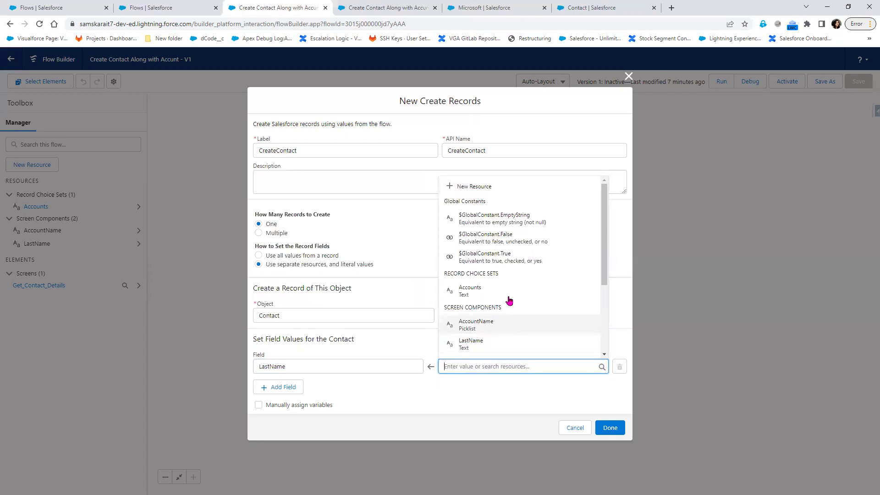
click(506, 351)
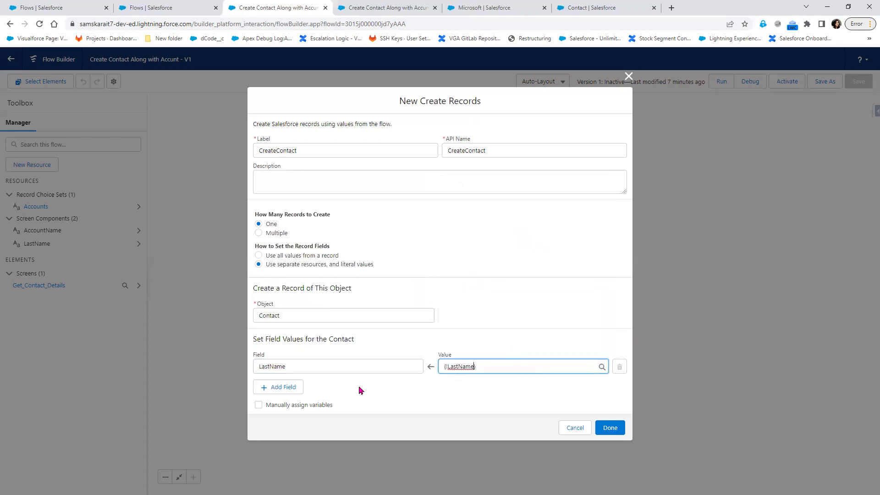
Step: Add a second field mapping from AccountId to the AccountName screen component and finish the CreateContact element
click(278, 388)
click(290, 381)
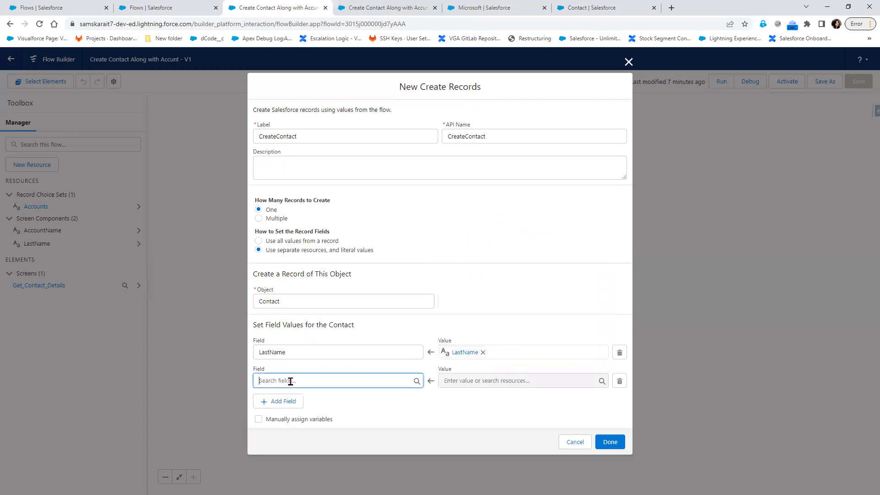
text(cou)
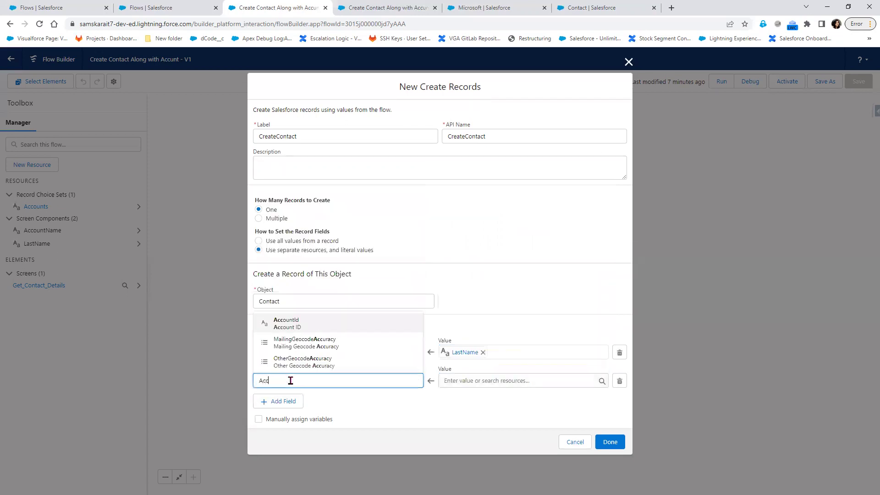
click(288, 320)
click(475, 381)
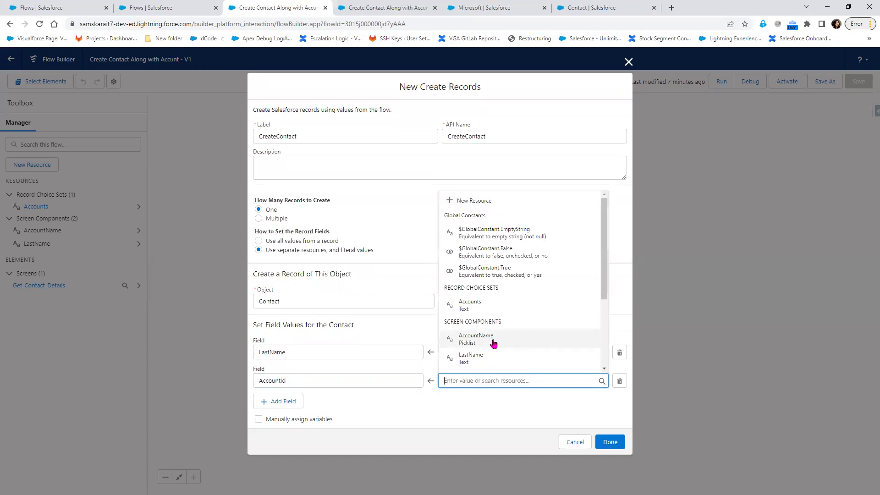
click(476, 338)
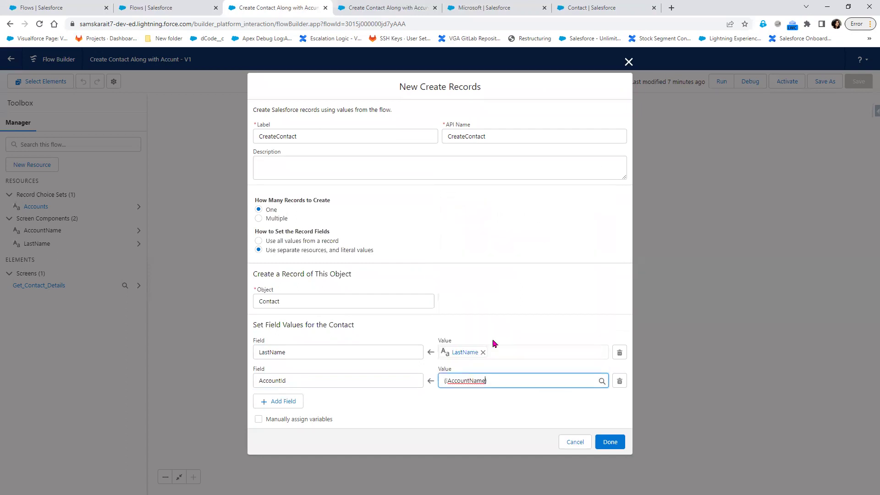
key(BackSpace)
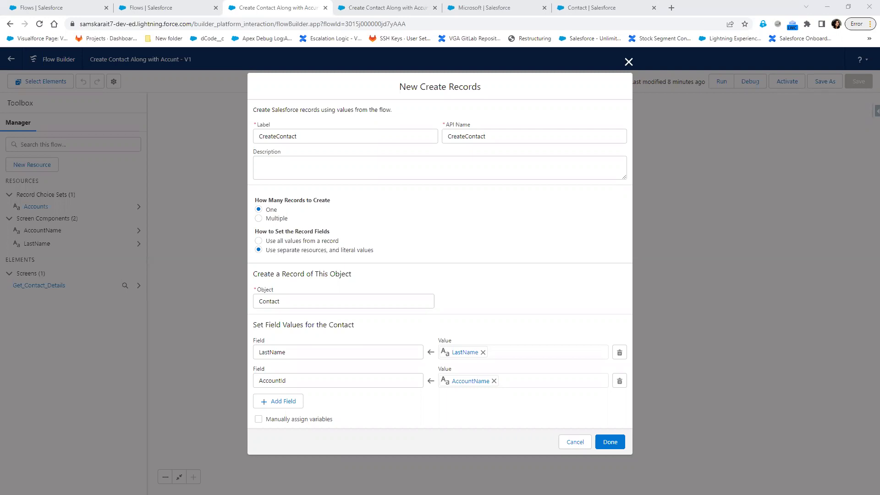
click(614, 448)
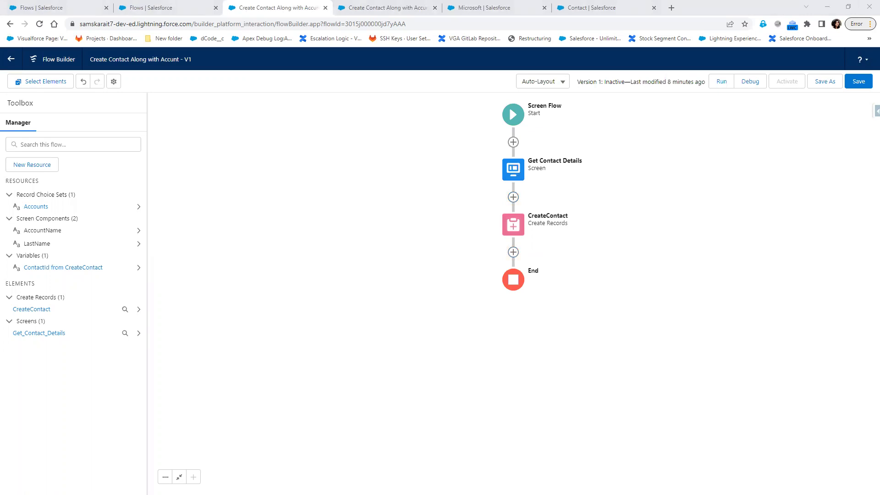
Step: Save the flow and start a debug run with the default debug options
click(854, 82)
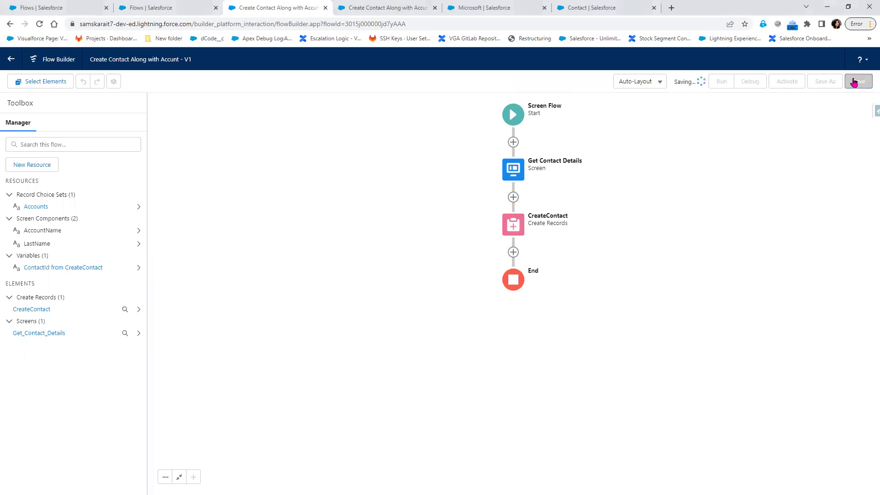
click(759, 85)
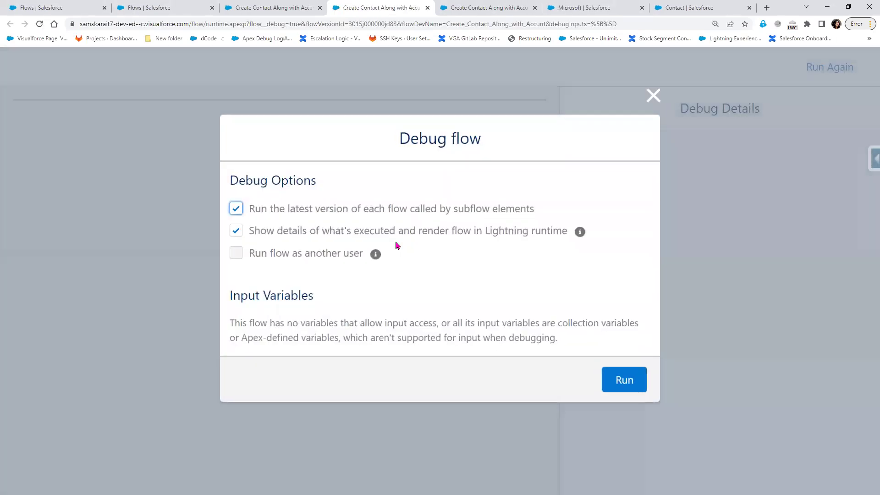
click(620, 382)
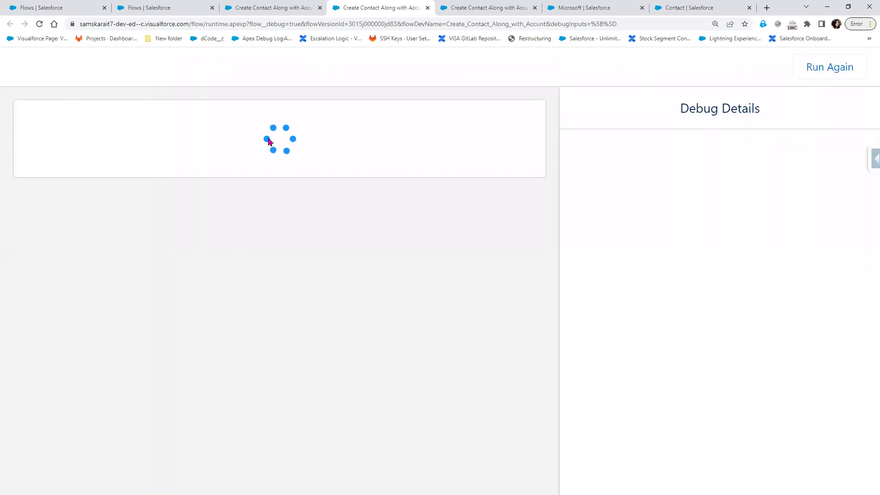
Step: In the debug run, enter Test123 as the LastName, choose Accenture as the AccountName, and submit the screen
click(276, 179)
text(Test123)
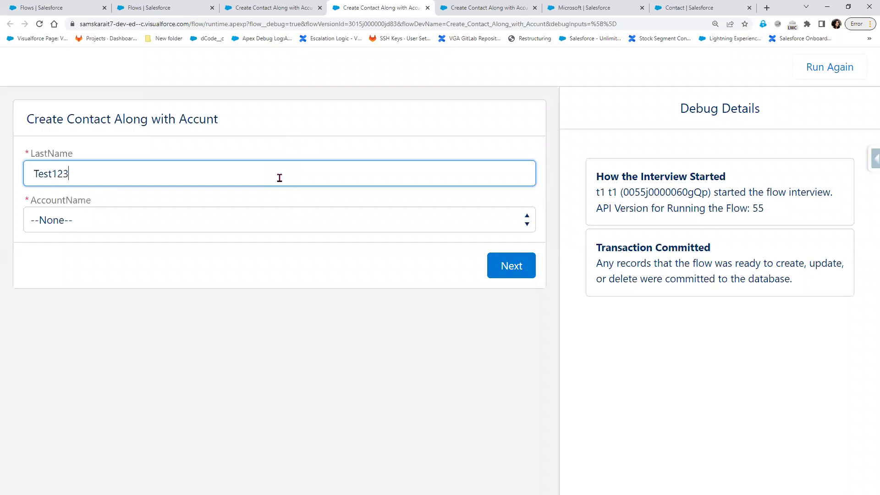
click(265, 213)
click(213, 271)
click(511, 266)
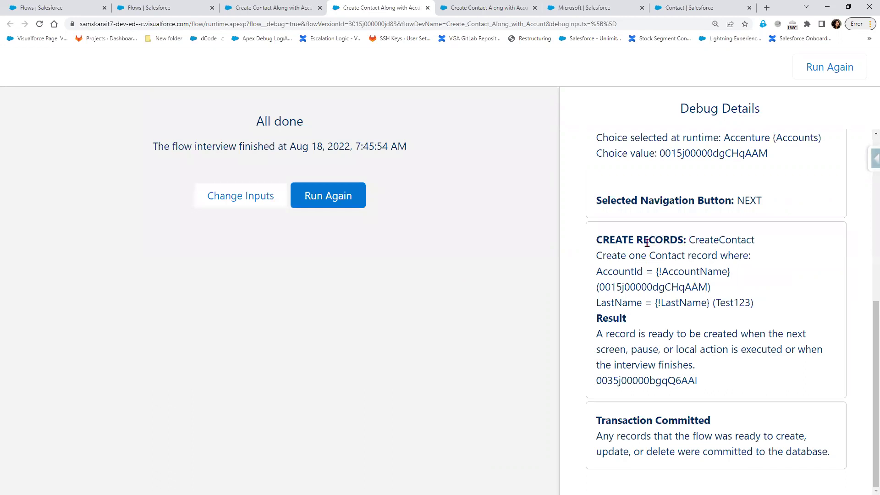
Step: Open the Accenture account in the Sales Console and examine the details of its related contact Test123
click(257, 6)
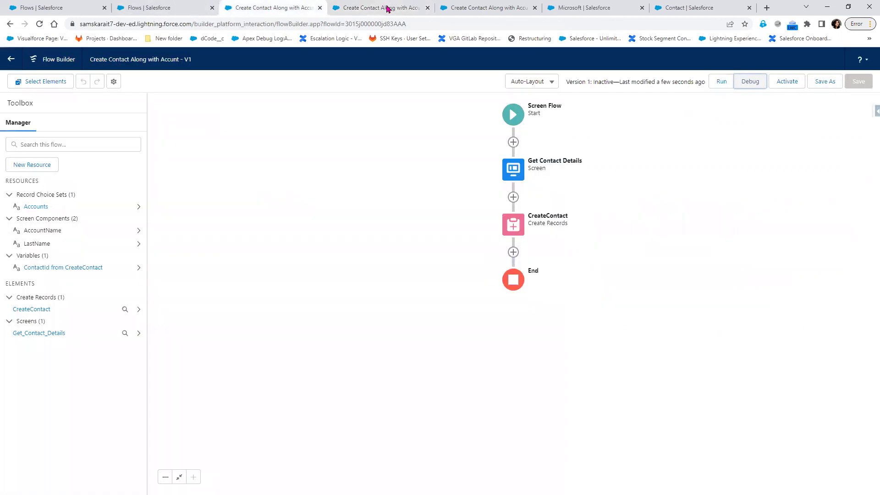
click(474, 13)
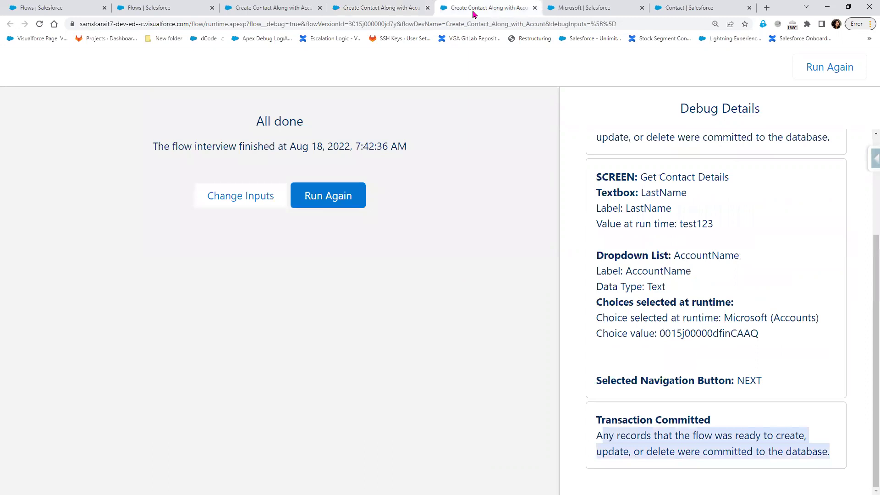
click(677, 8)
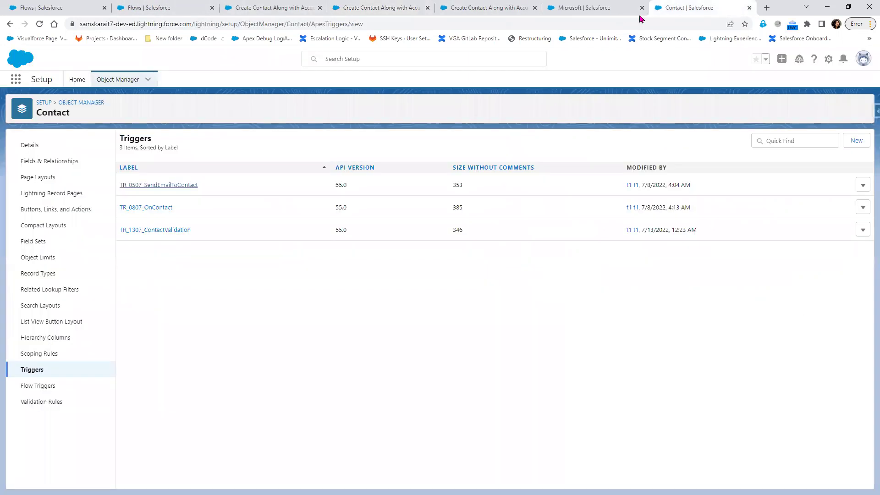
click(749, 8)
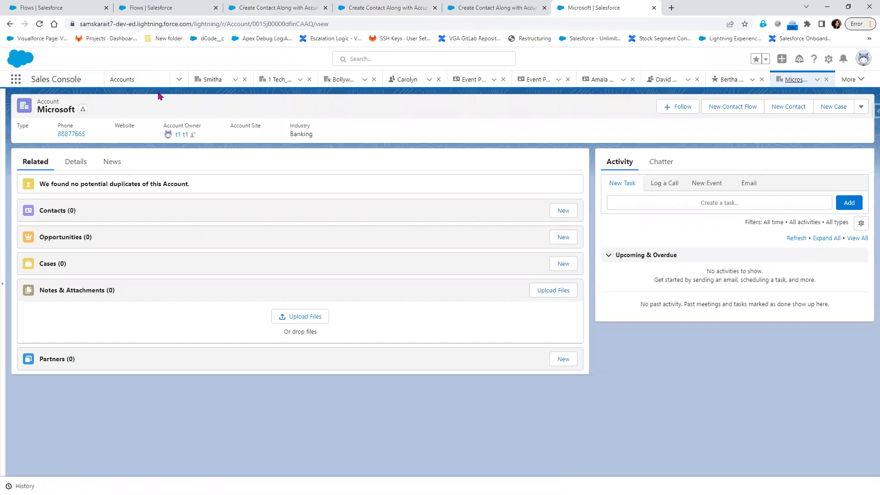
click(136, 81)
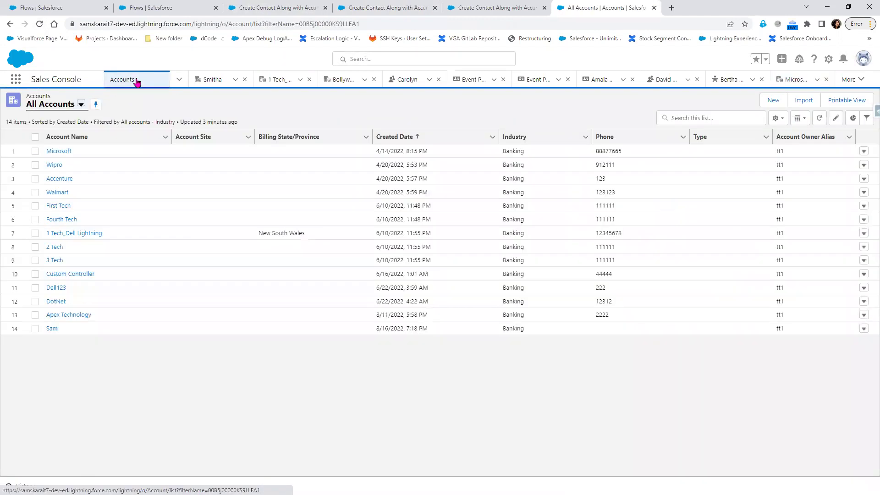
click(58, 180)
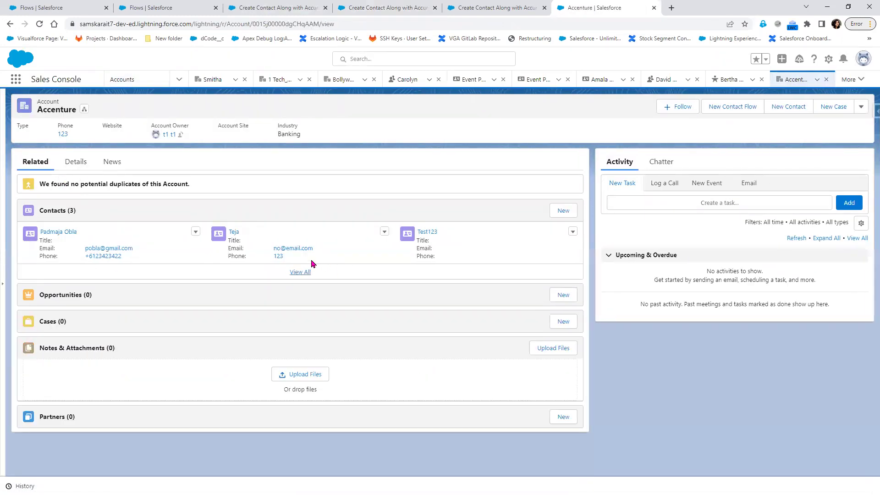
click(425, 232)
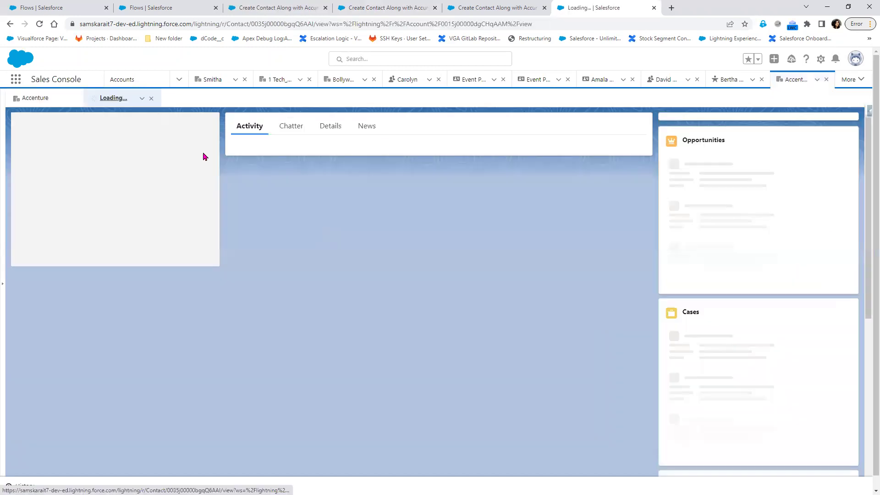
click(321, 129)
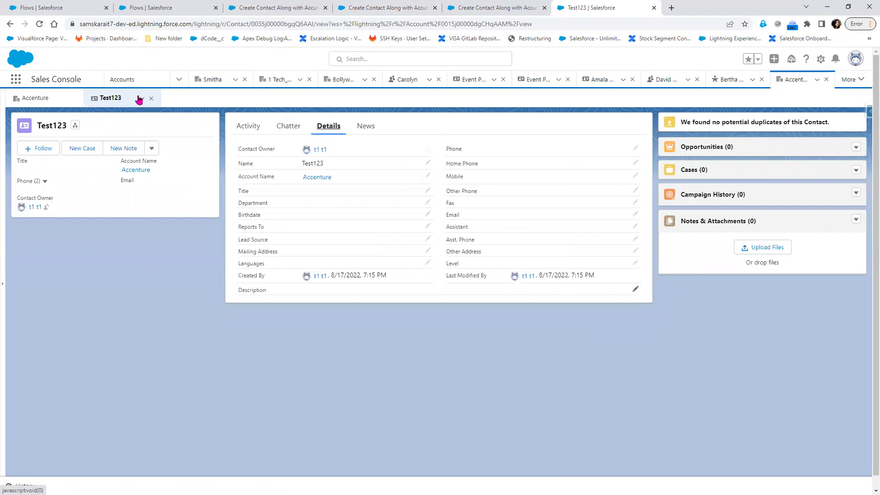
Step: Return to the flow and add a Picklist component below AccountName on the Get Contact Details screen
click(287, 10)
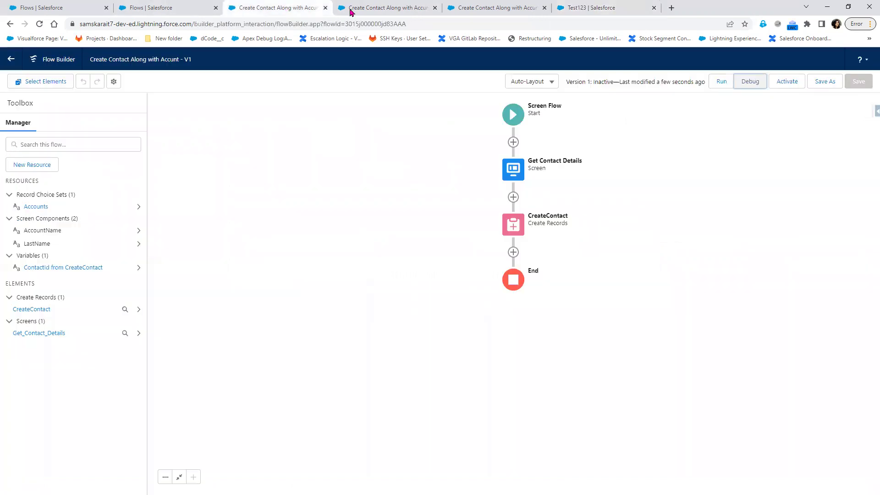
double_click(510, 172)
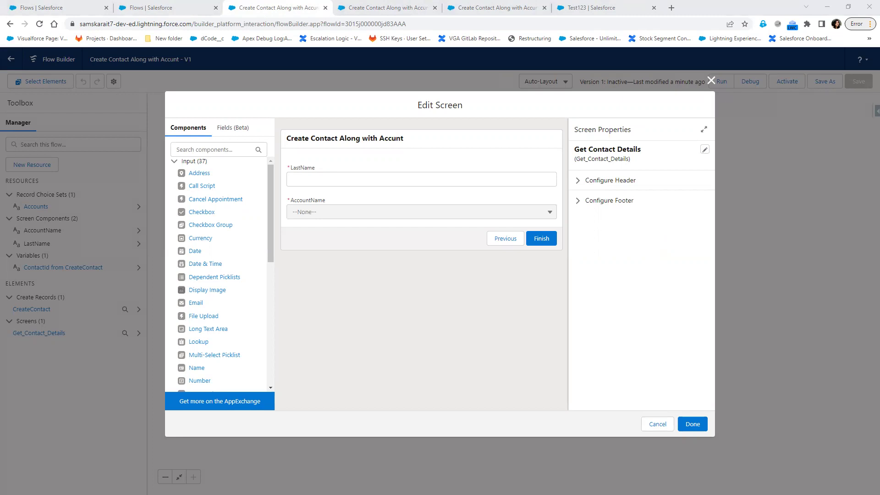
click(219, 149)
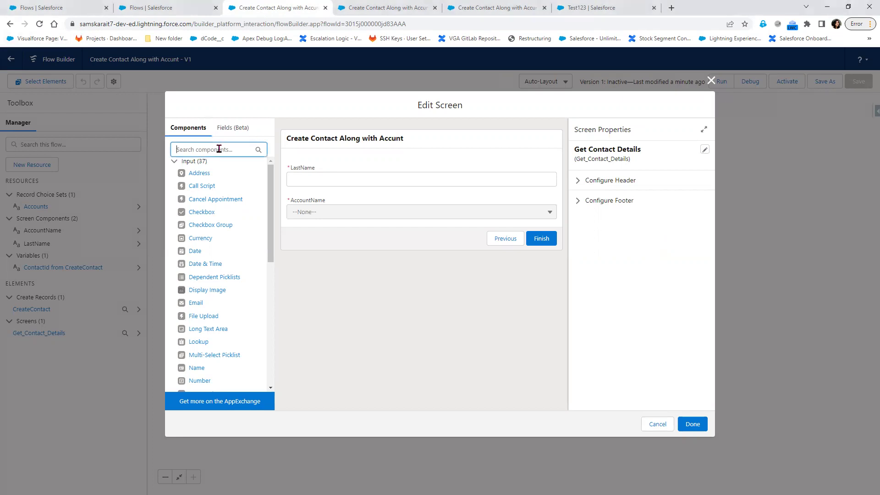
text(pl)
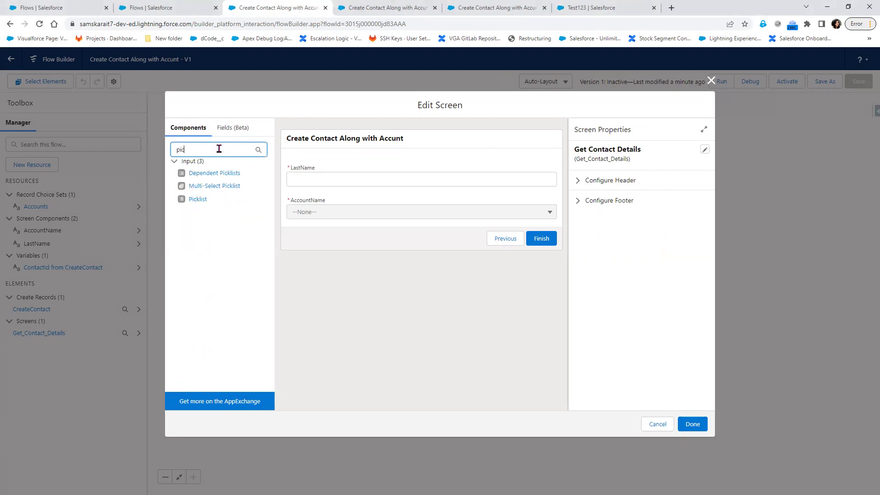
drag(198, 199, 336, 224)
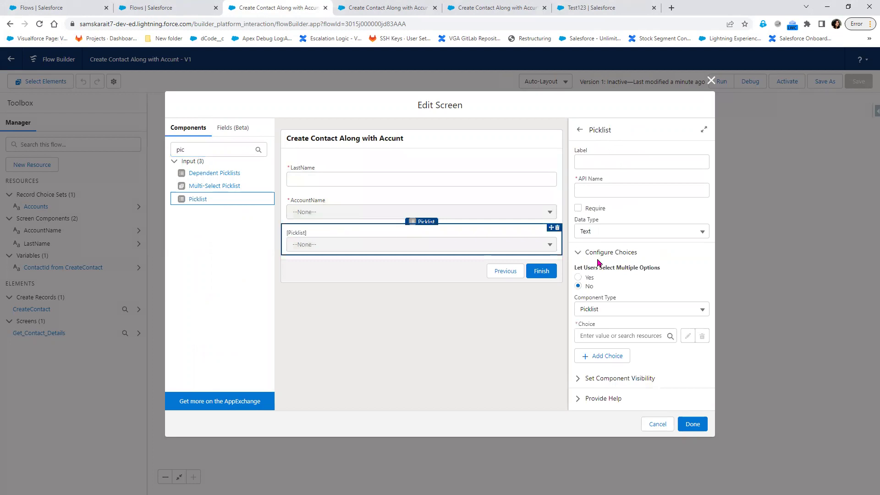
Step: Label the new picklist Industry with API name Industry, make it required, and let users select multiple options
click(598, 159)
text(Industry)
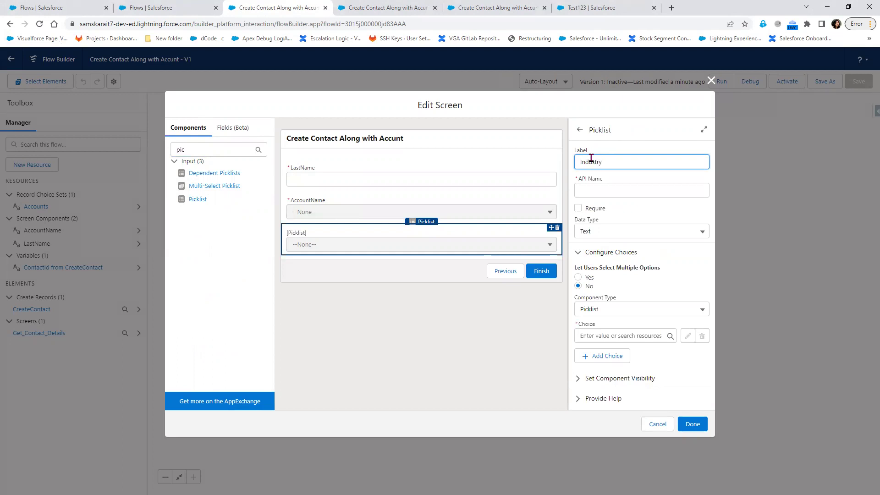
click(644, 189)
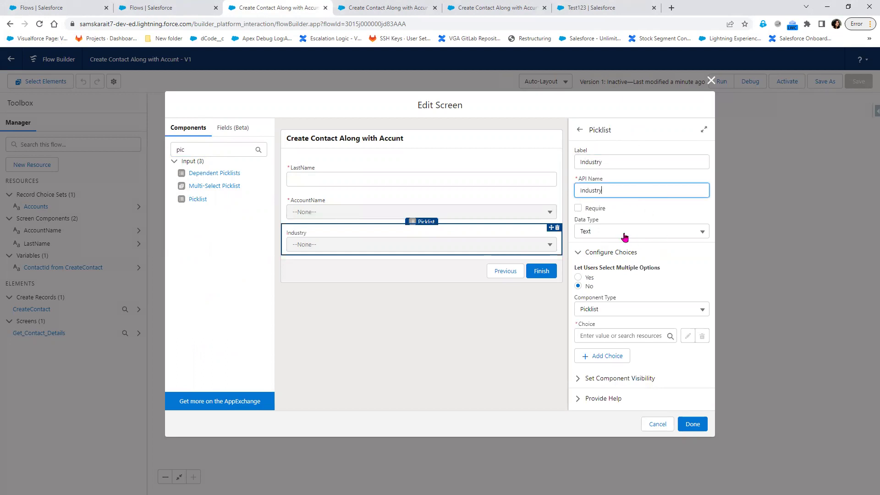
click(587, 208)
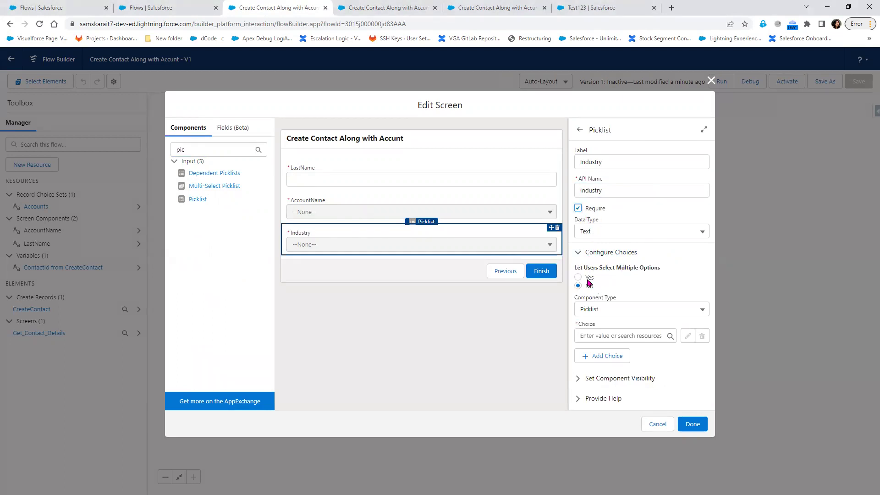
click(587, 278)
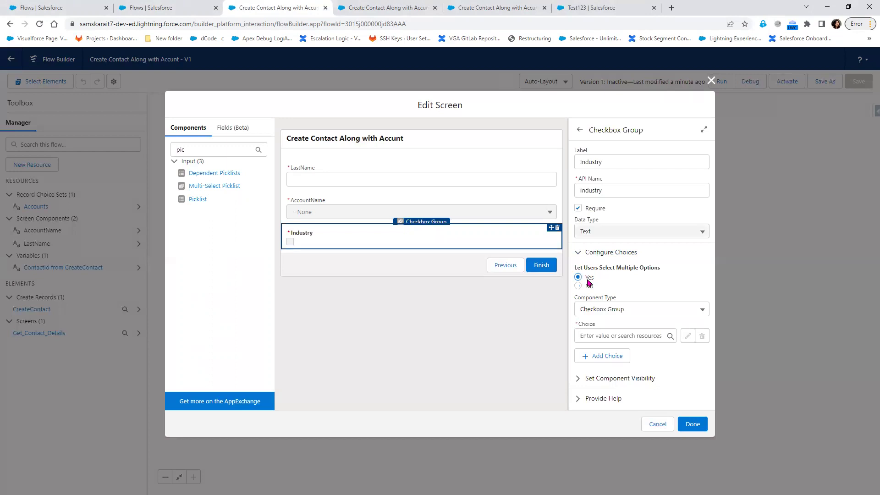
Step: Restrict the Industry component to a single selection, keep Picklist as its component type, and open its choice options
click(589, 286)
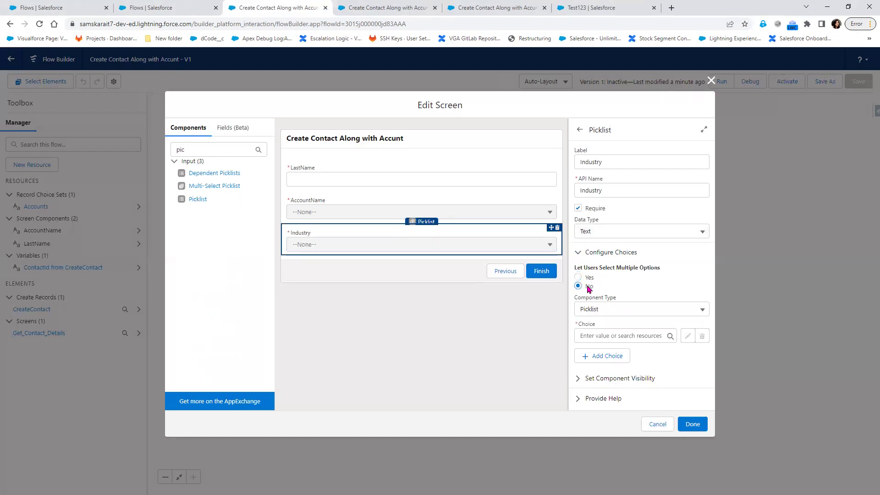
click(618, 307)
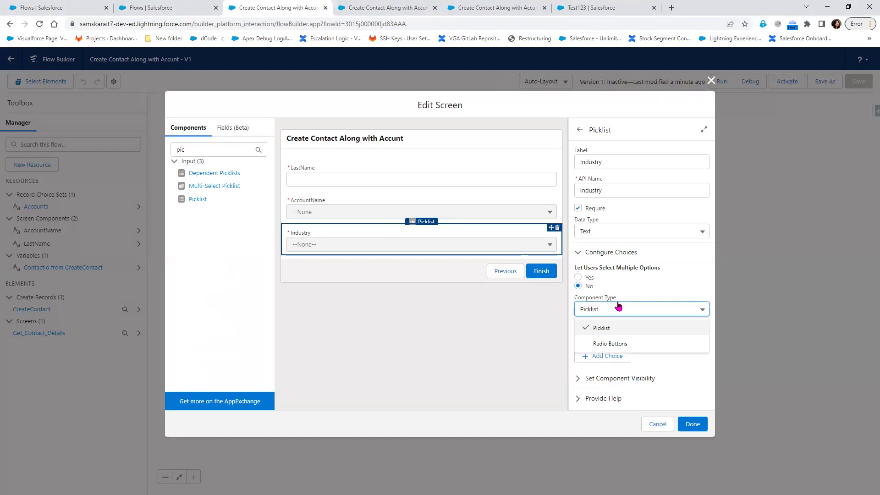
click(618, 308)
click(625, 336)
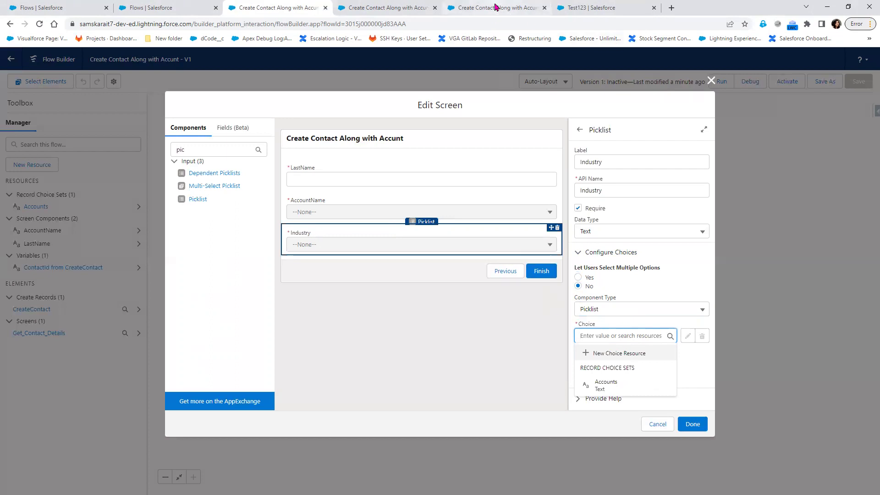
Step: Switch to the Accenture account record, open its details for editing, and examine the options of the Industry field
click(588, 11)
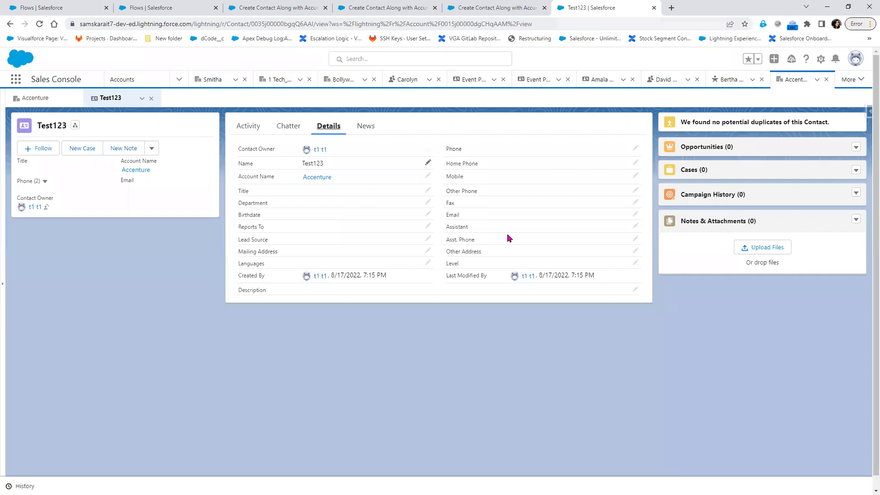
click(316, 178)
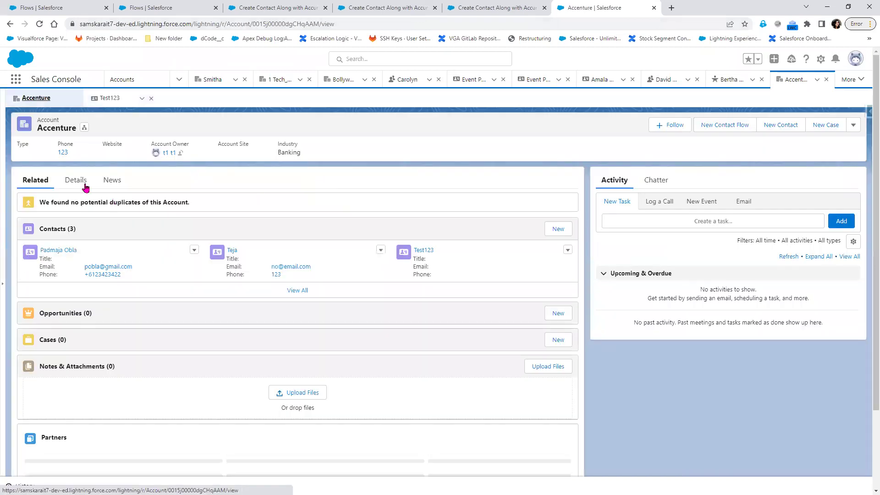
click(86, 185)
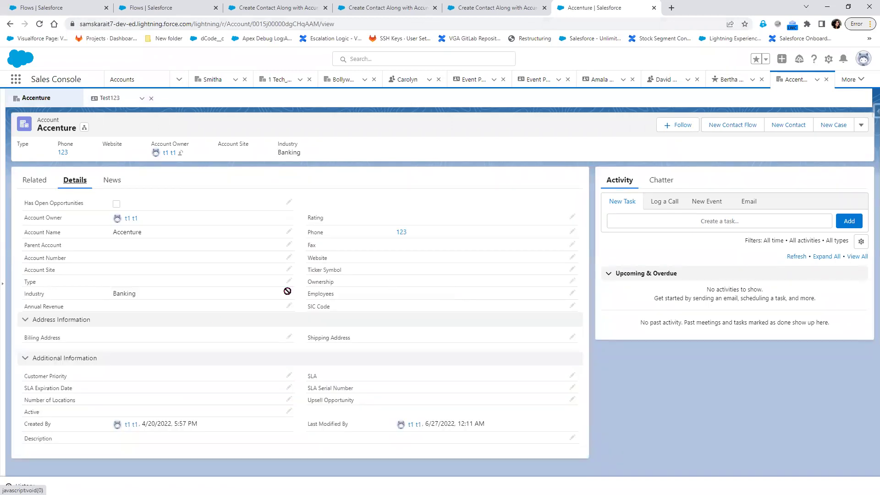
double_click(260, 294)
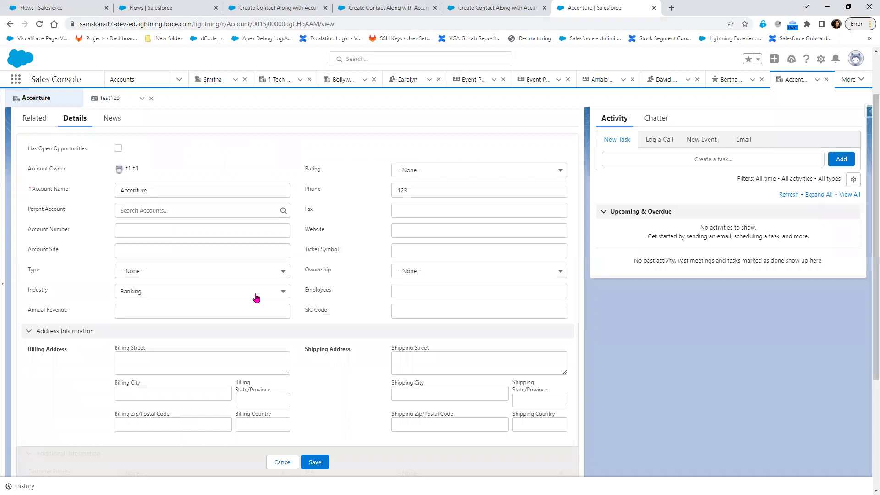
click(199, 293)
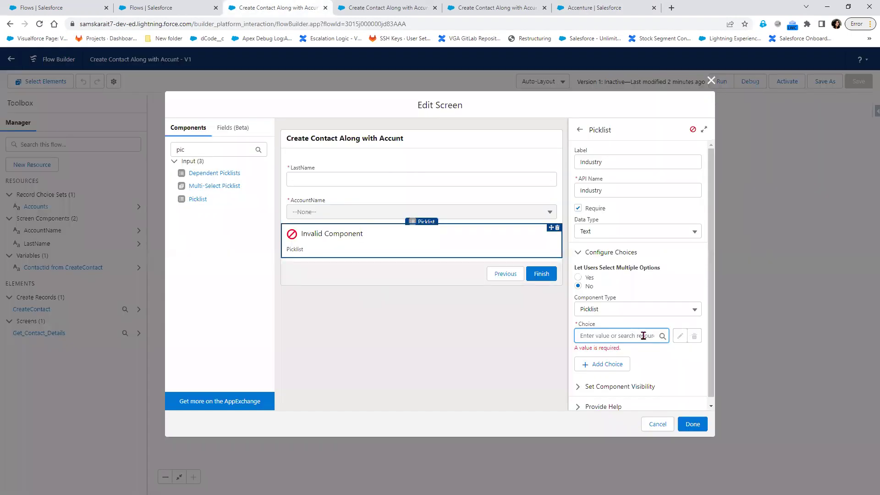
Step: Back in the flow's Industry picklist, start a new Picklist Choice Set resource with API name Industry and object Account
click(633, 353)
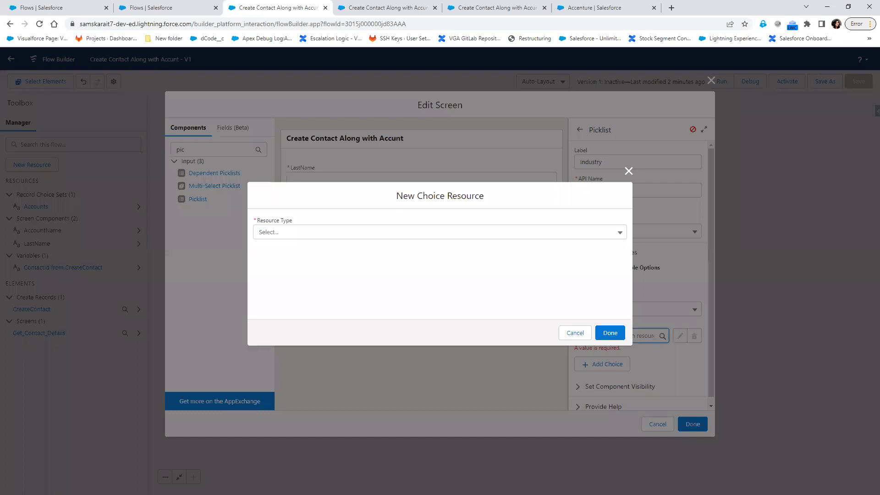
click(342, 236)
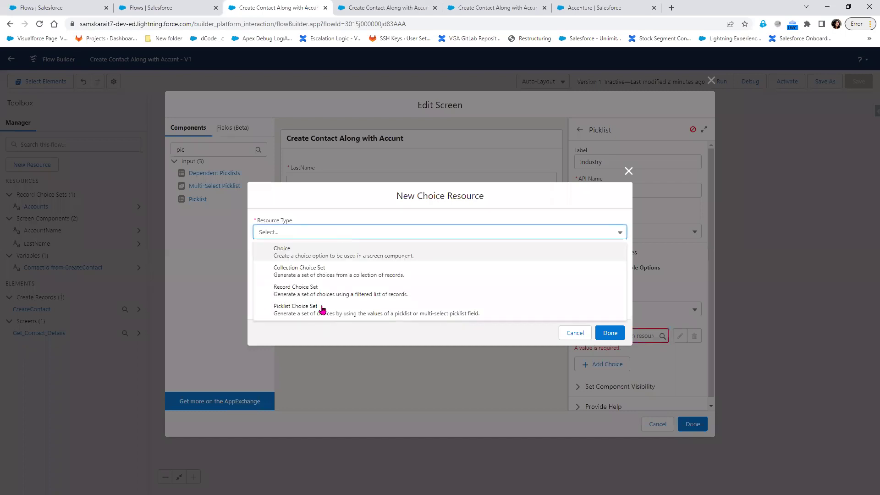
click(284, 310)
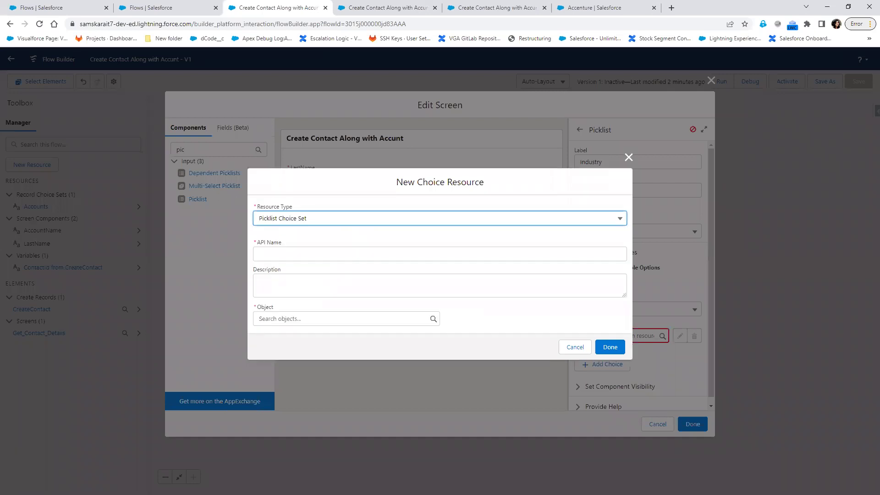
click(302, 259)
text(Industry)
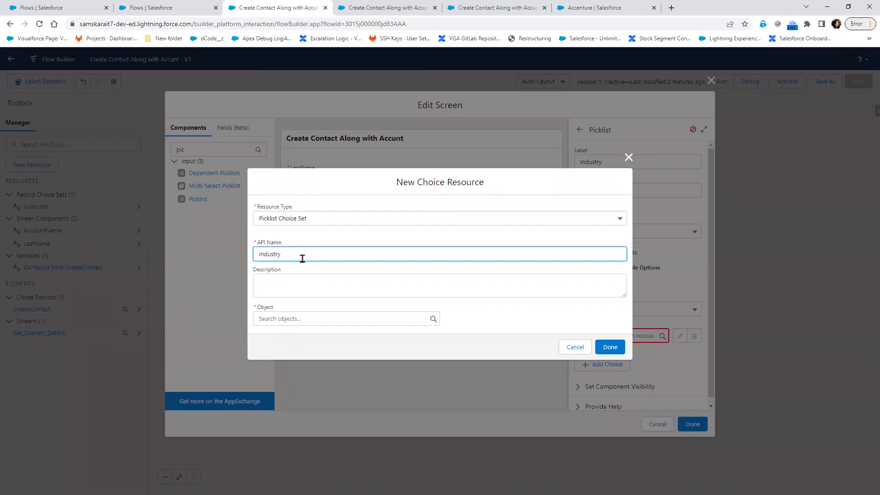
click(315, 318)
text(Account)
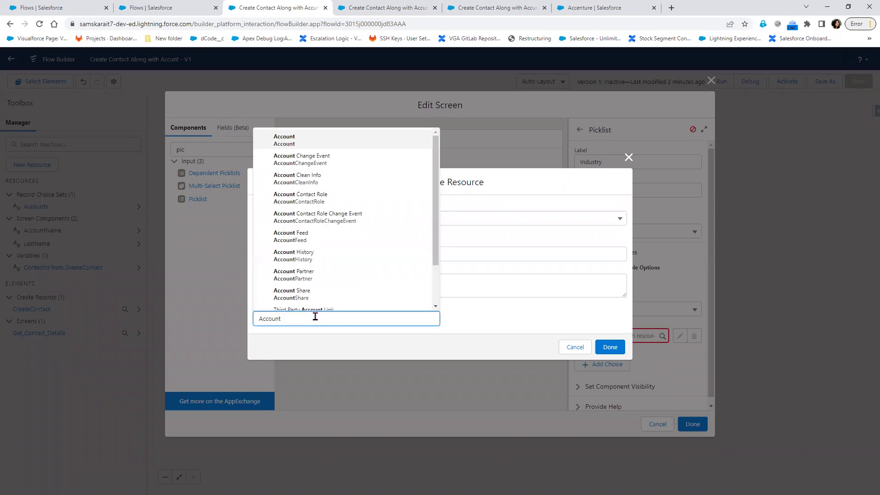
click(316, 141)
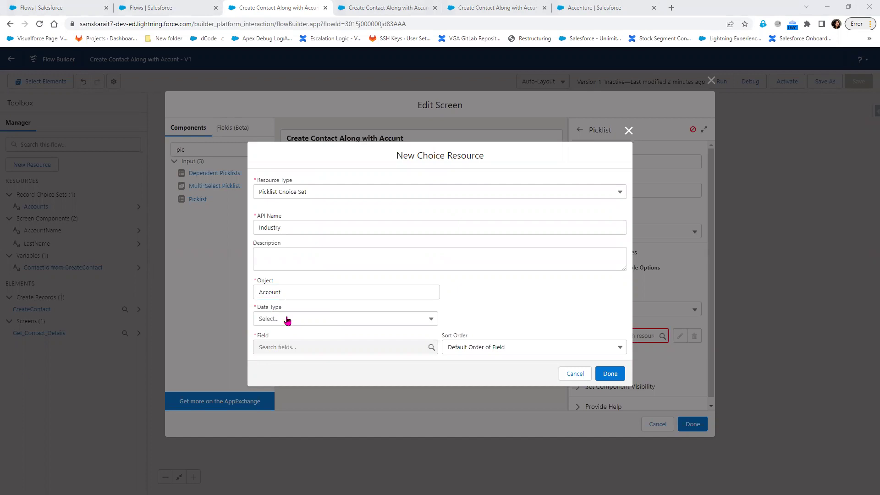
Step: Set the choice set's data type to Picklist and field to Industry, keep Default Order of Field, and save the resource
click(289, 320)
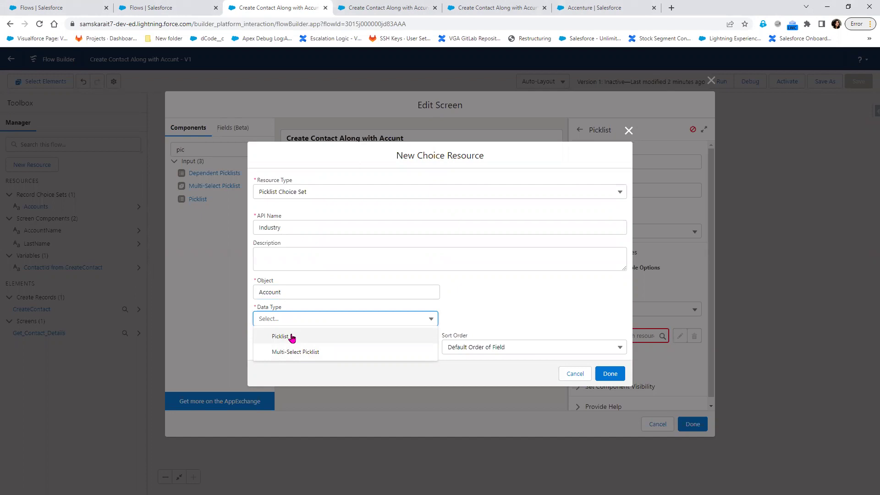
click(292, 337)
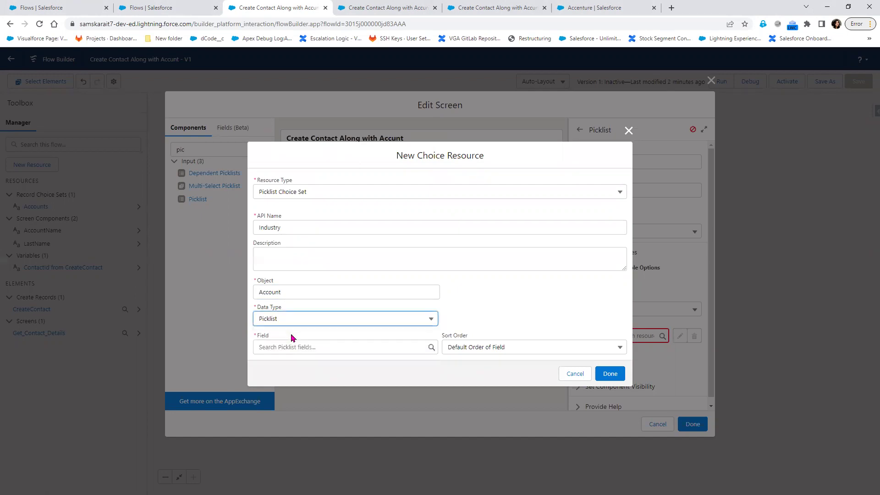
click(295, 346)
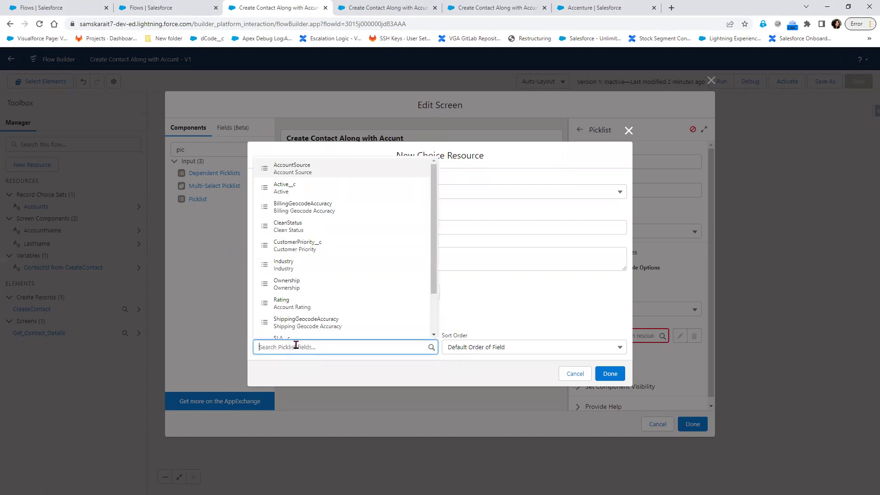
click(319, 266)
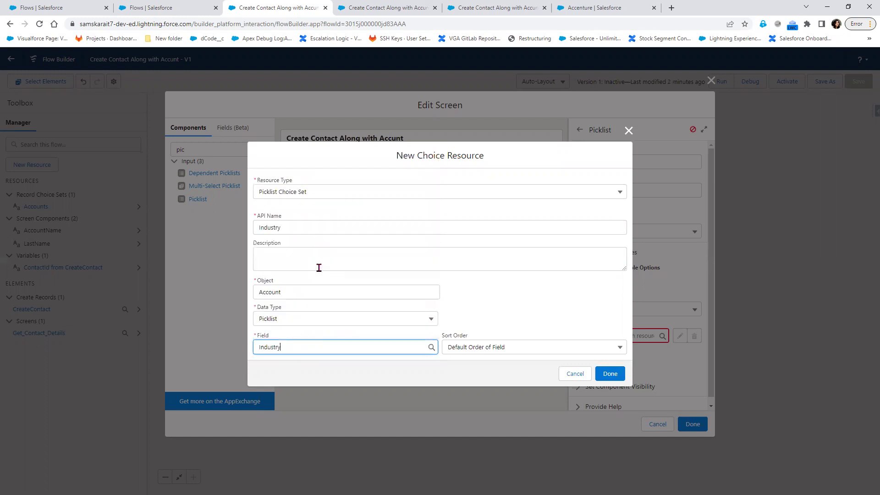
click(500, 350)
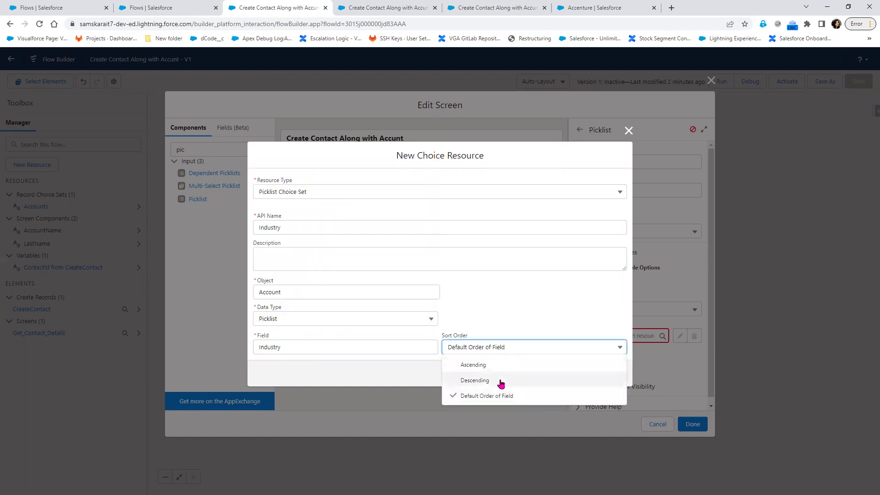
click(487, 296)
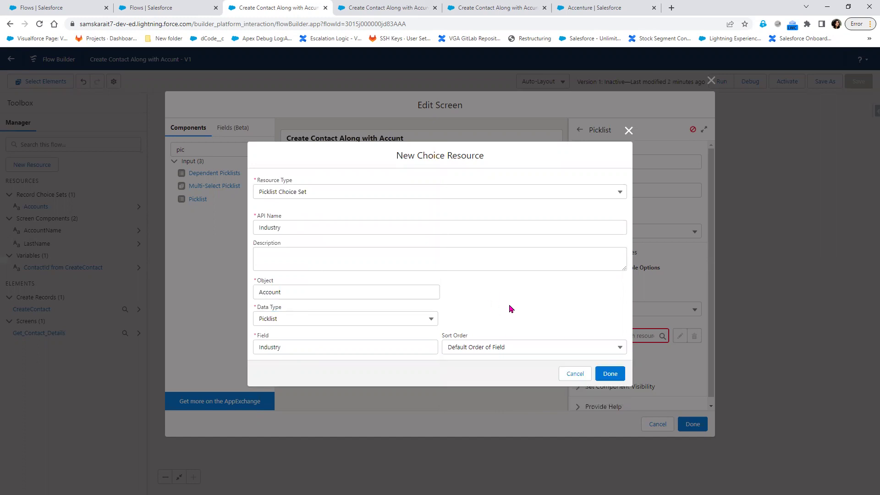
click(610, 373)
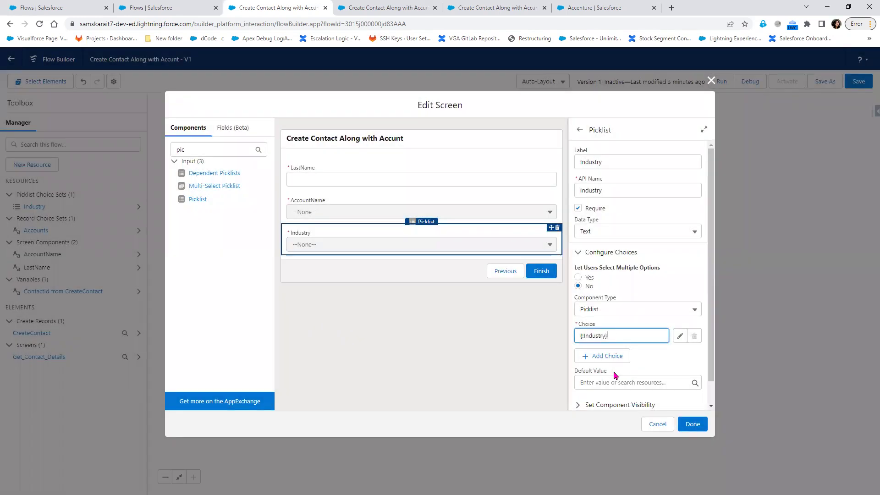
Step: Add a second choice to the Industry picklist and start a new Choice resource for it with API name True
click(371, 251)
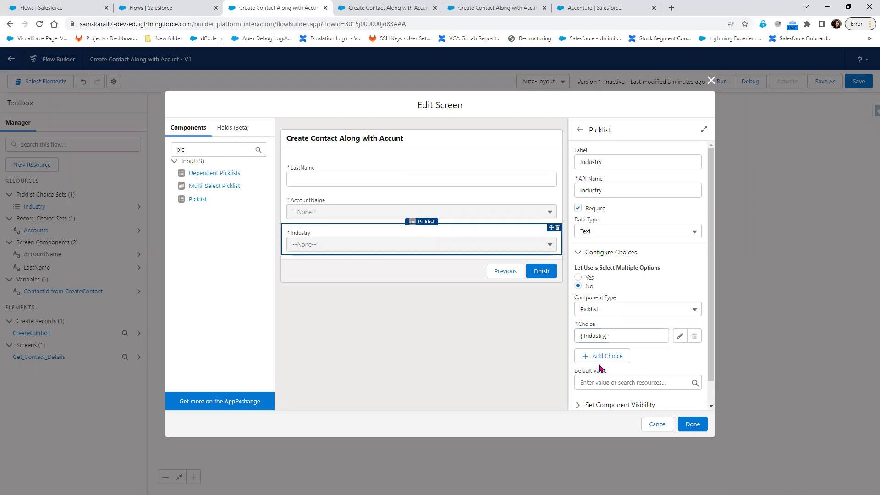
click(599, 358)
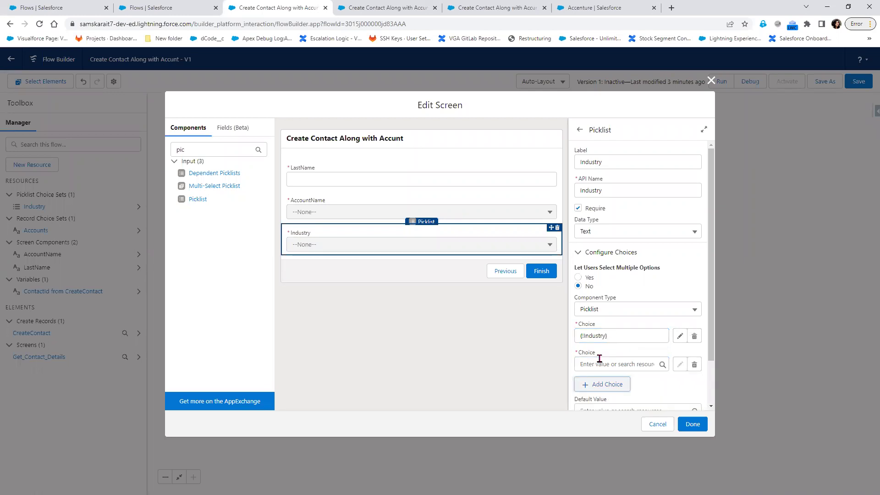
click(598, 363)
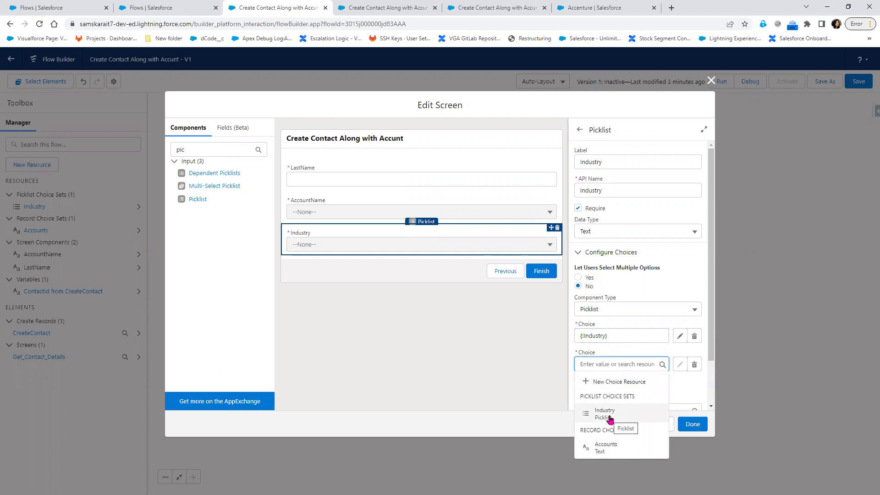
click(603, 388)
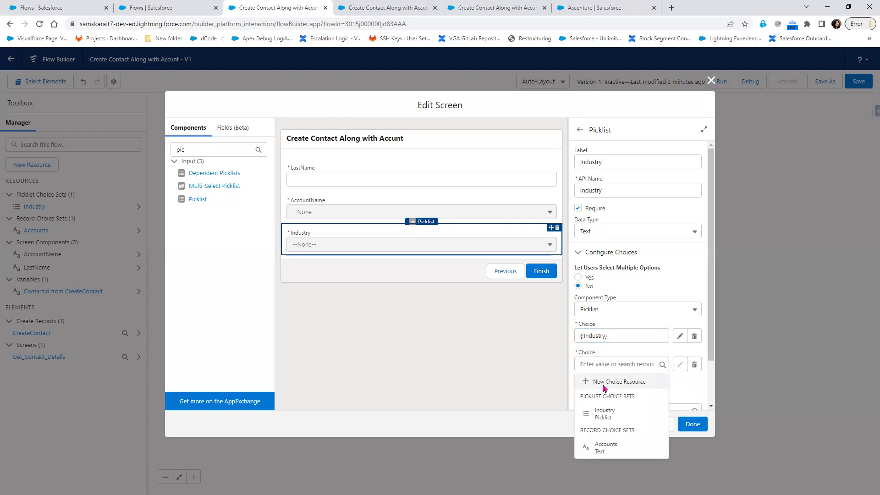
click(430, 232)
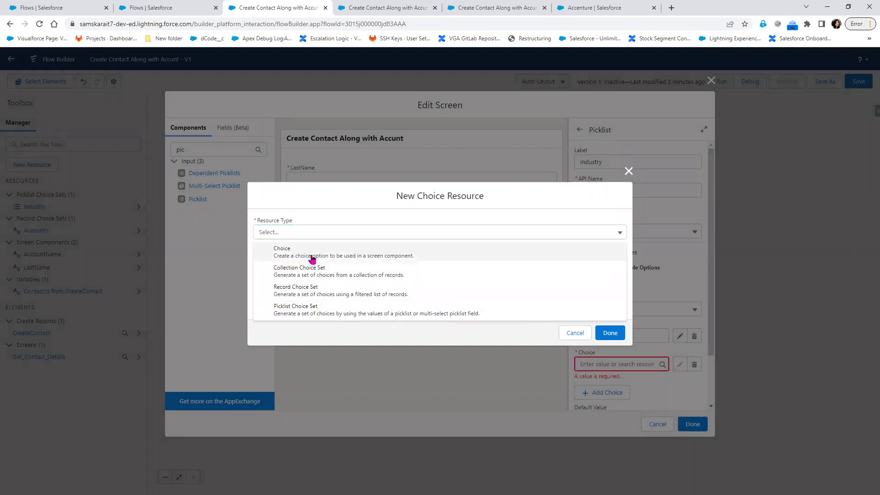
click(312, 259)
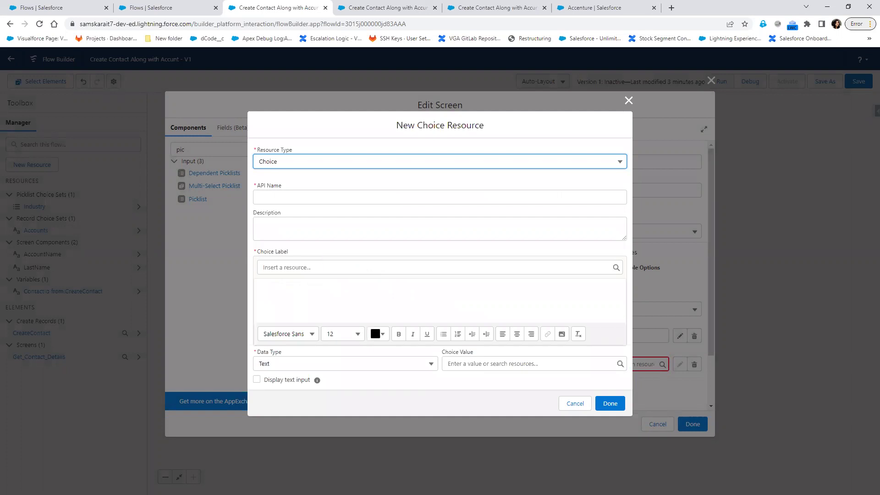
click(308, 191)
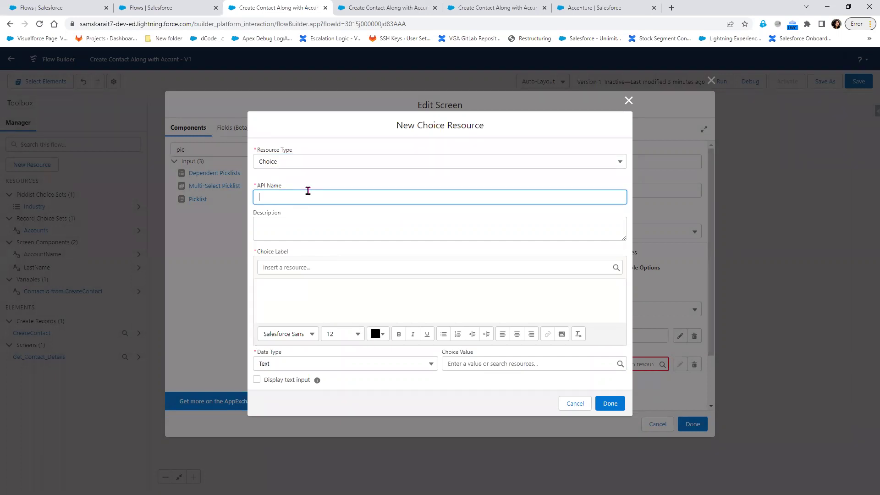
text(True)
Step: Give the new choice the label True and the value $GlobalConstant.True, and save the resource
click(337, 289)
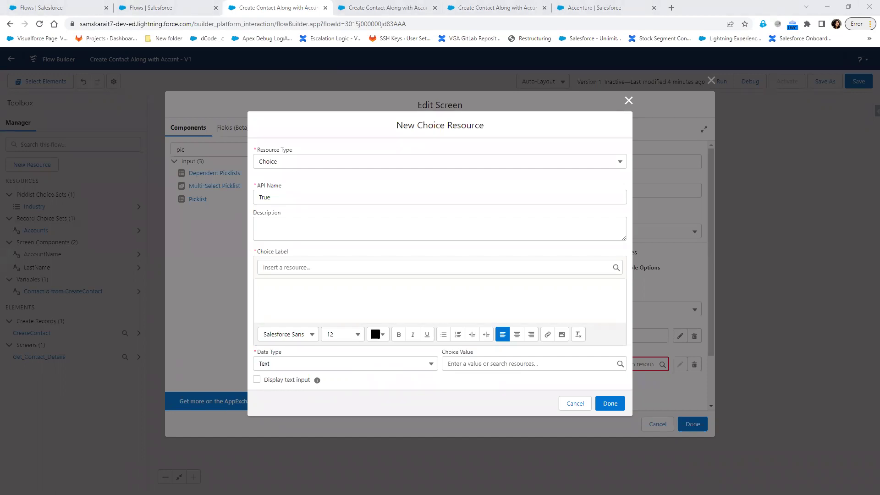
click(307, 289)
text(True)
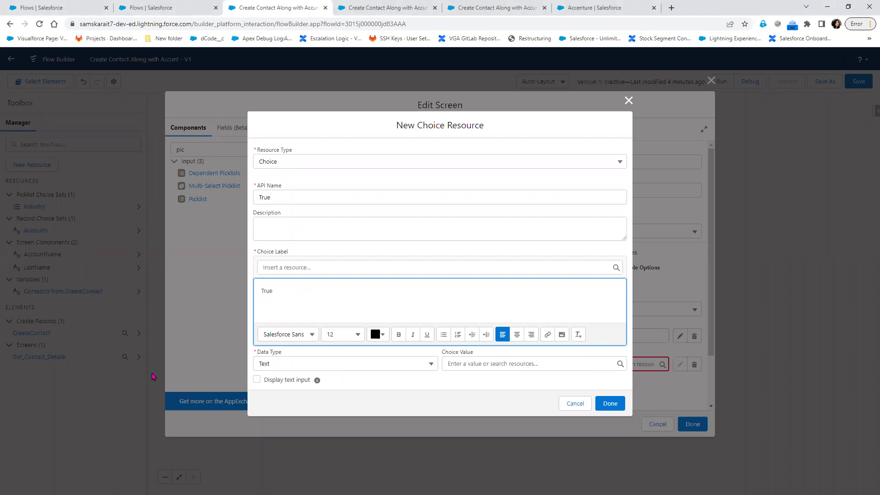
click(458, 360)
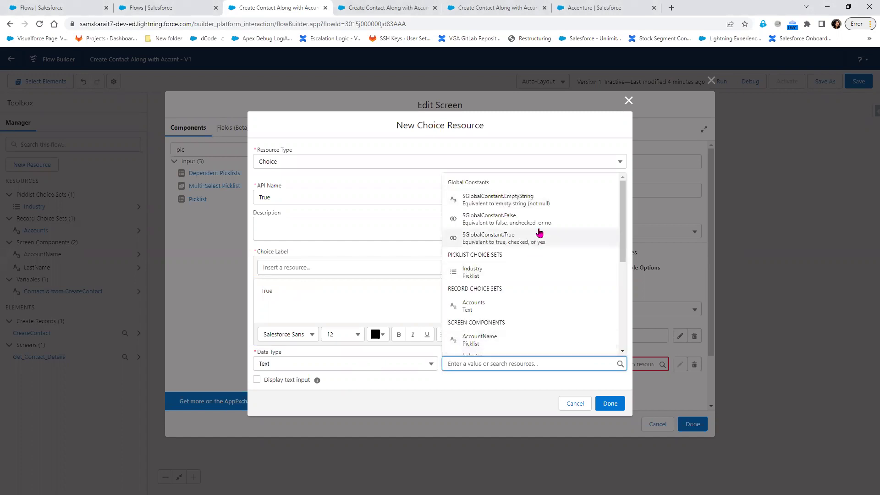
click(534, 240)
click(616, 404)
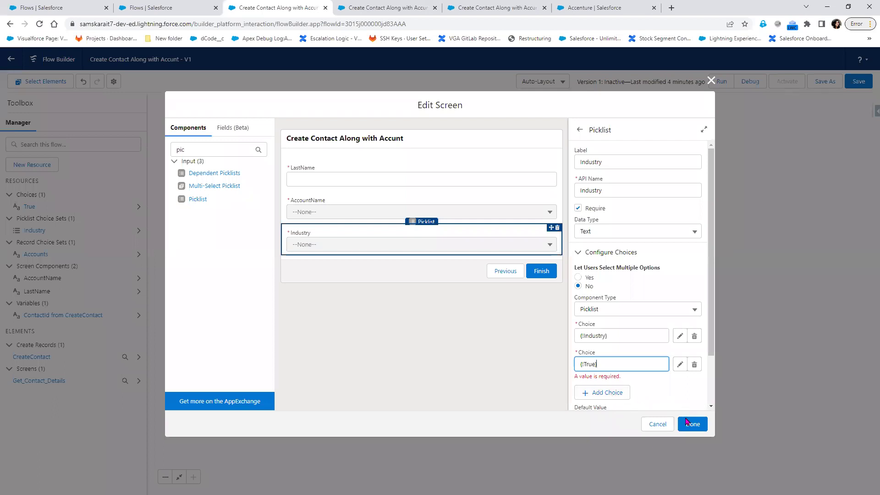
Step: Add a third choice to the Industry picklist and start a new Choice resource for it with API name No
click(602, 392)
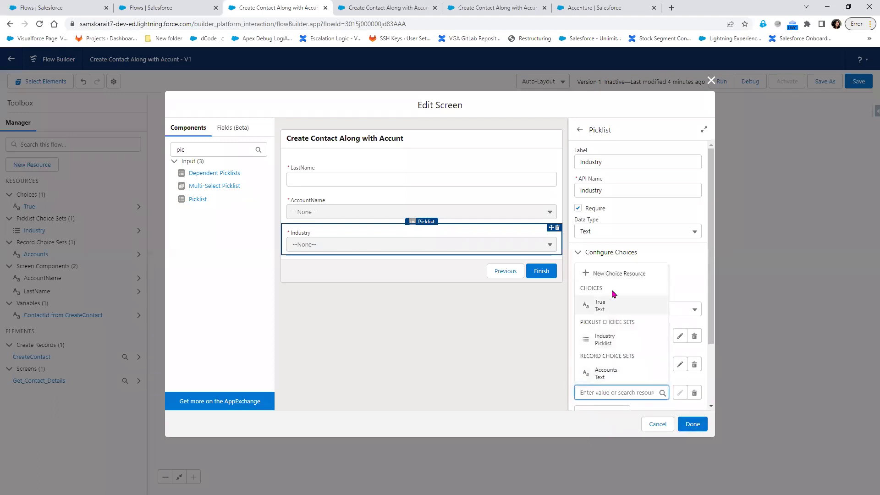
click(612, 274)
click(295, 229)
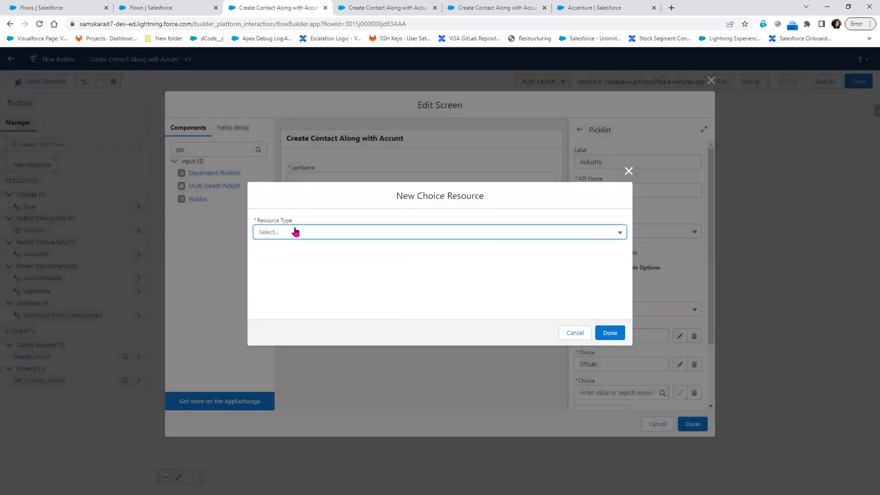
click(300, 248)
click(285, 195)
text(No)
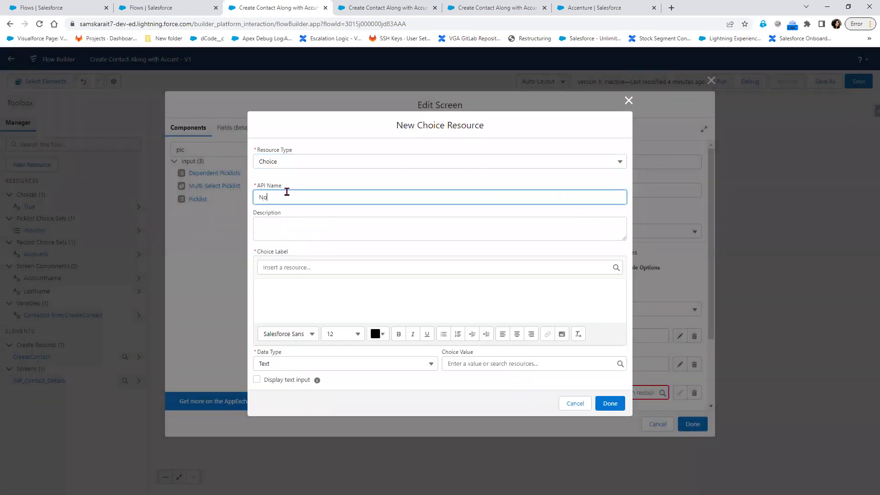
Step: Give the new choice the label No and the value $GlobalConstant.False, and save the resource
click(280, 286)
text(No)
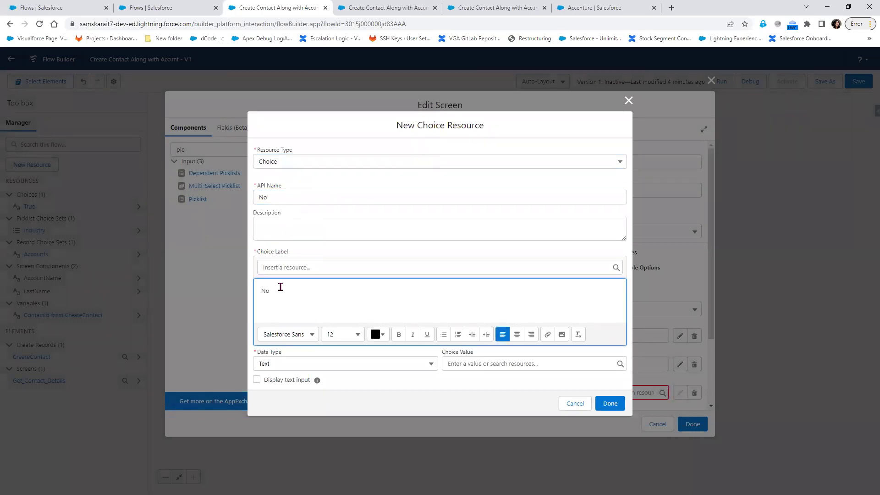
click(485, 364)
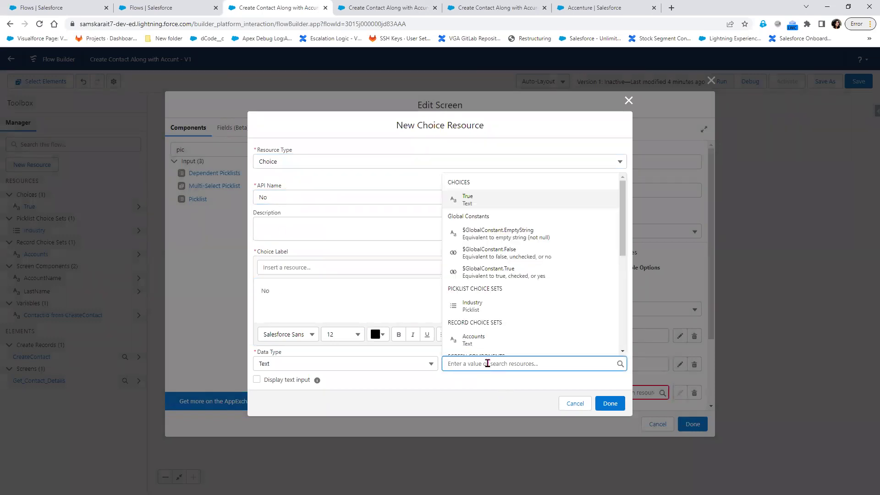
click(552, 253)
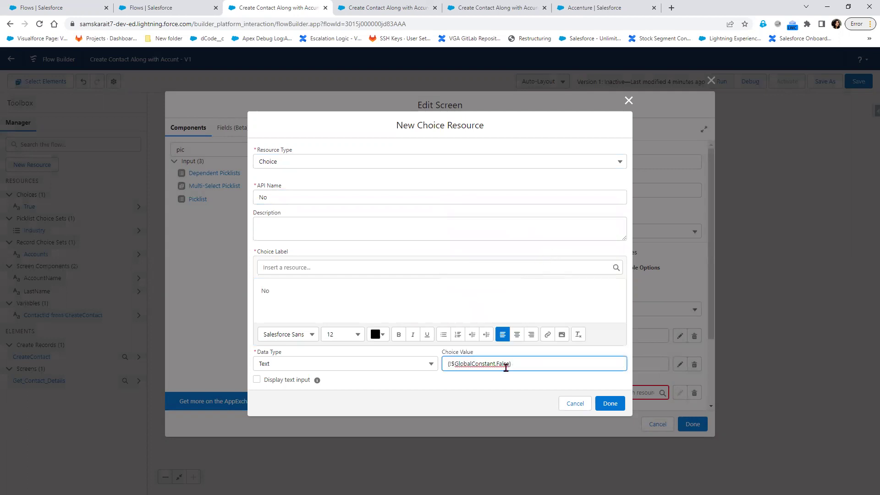
click(610, 404)
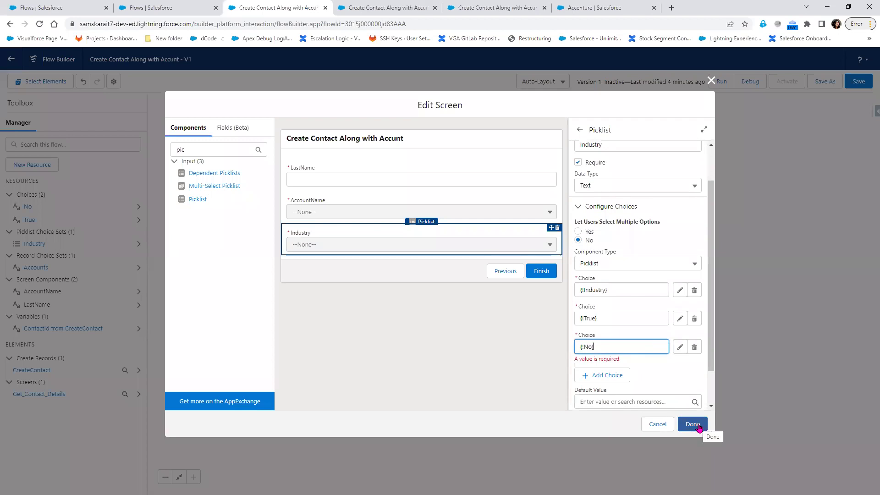
Step: Change the Industry picklist component's API name to Account_Industry and finish editing the screen
click(693, 424)
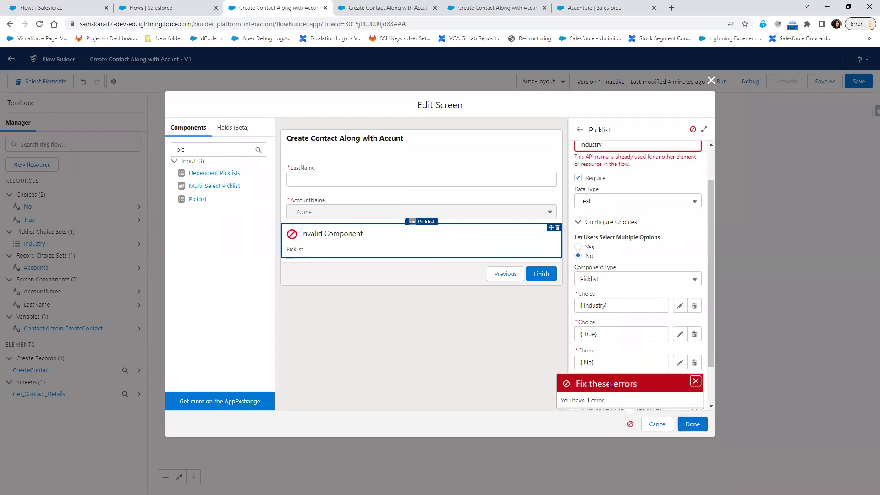
scroll(636, 316, up, 1)
click(621, 192)
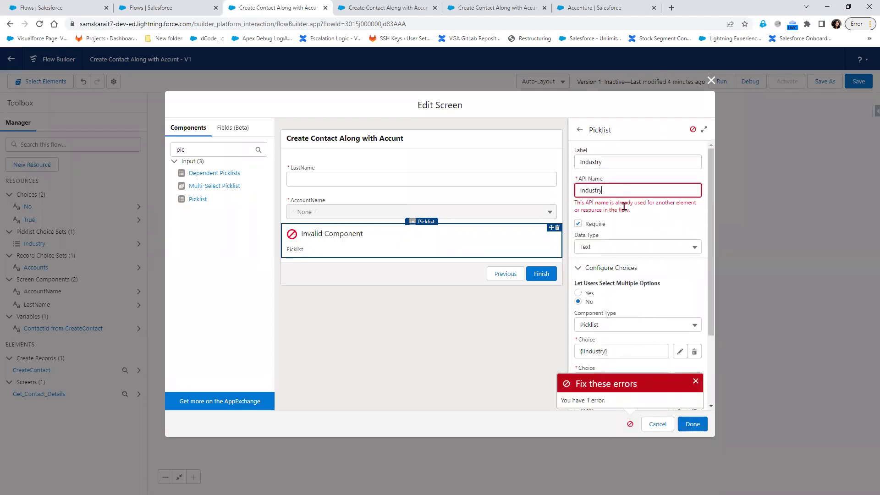
mouse_move(614, 203)
mouse_down()
mouse_move(702, 208)
mouse_move(618, 216)
mouse_up()
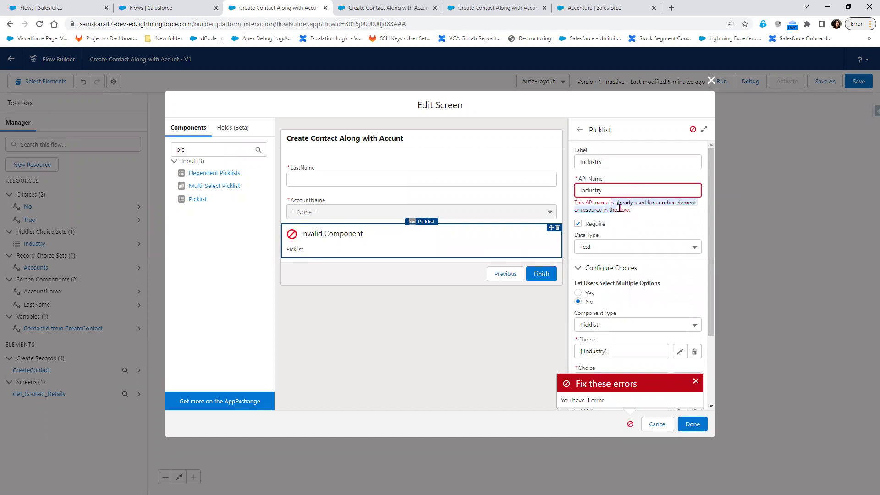
click(608, 193)
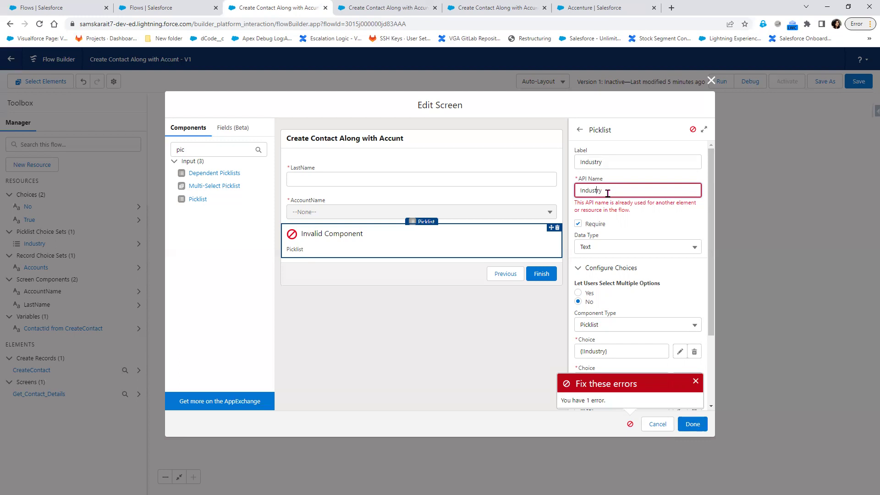
text(Account)
key(BackSpace)
text(_)
click(637, 227)
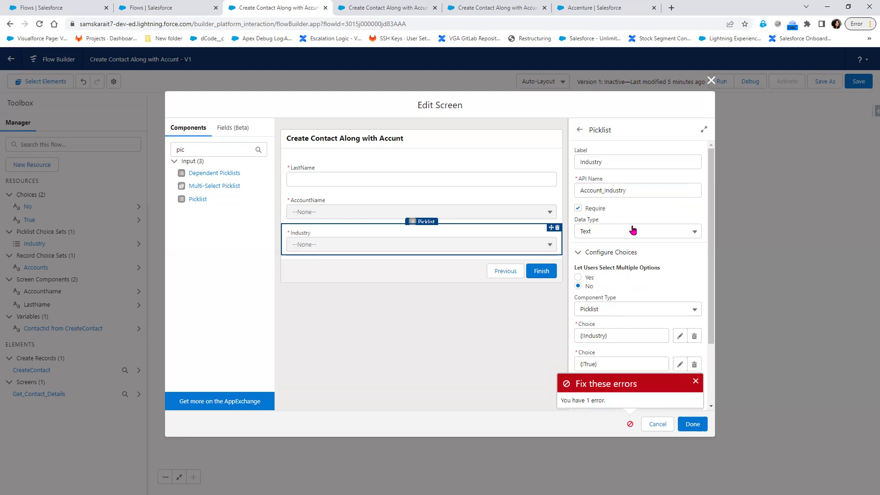
click(693, 423)
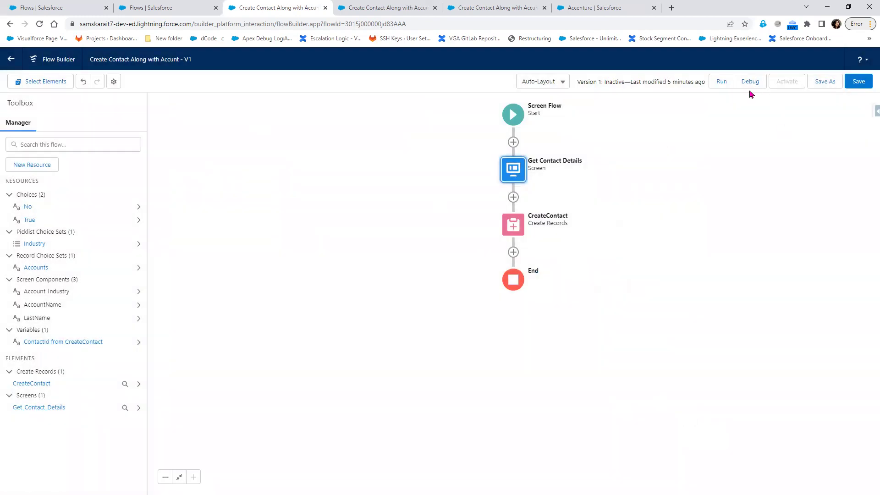
Step: Save the flow and start a debug run with the default debug options
click(858, 83)
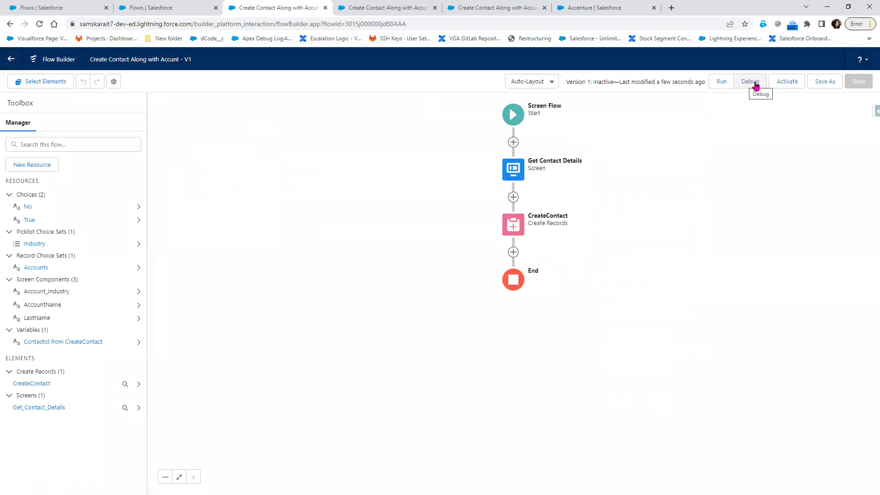
click(745, 84)
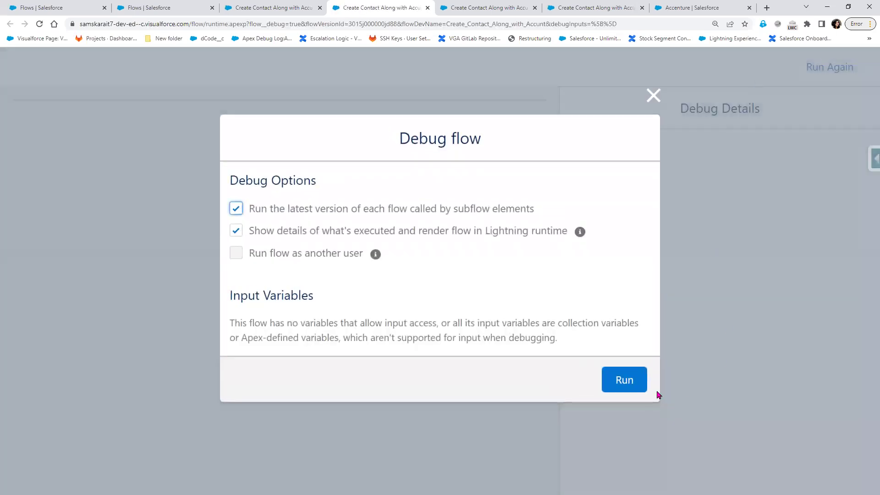
click(632, 383)
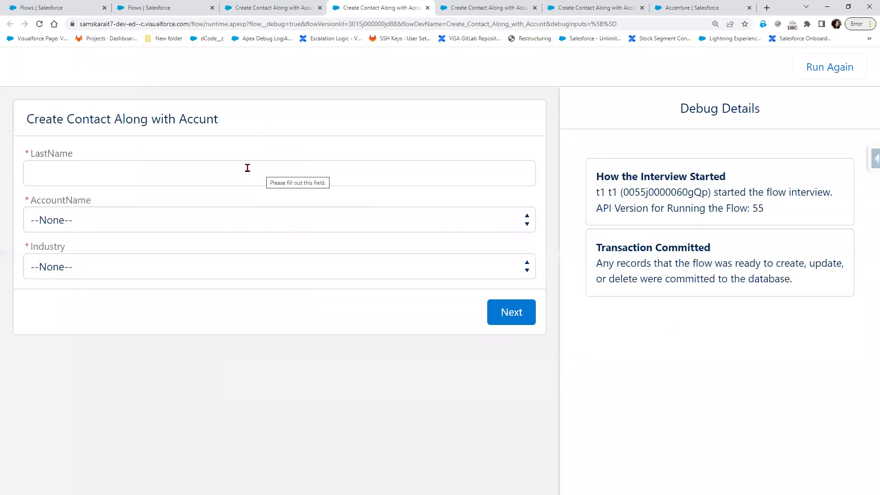
Step: Examine the options offered by the AccountName and Industry picklists on the debug run's screen
click(205, 174)
click(206, 218)
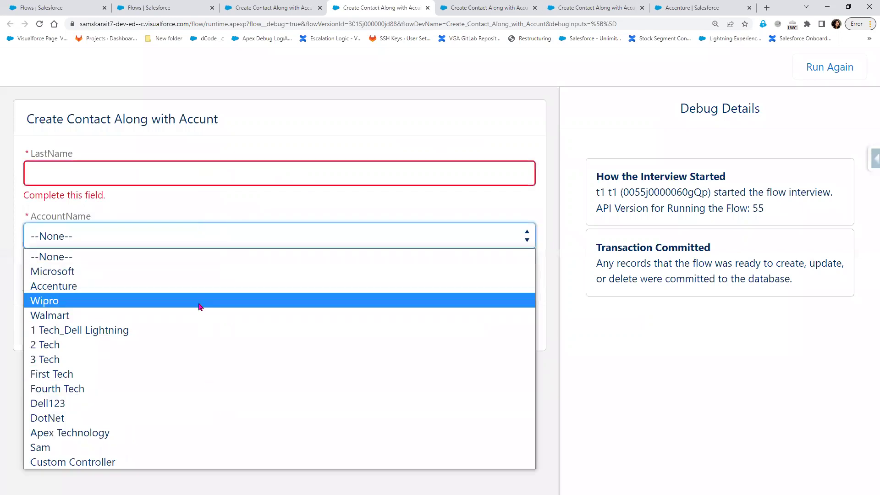
click(225, 208)
click(199, 291)
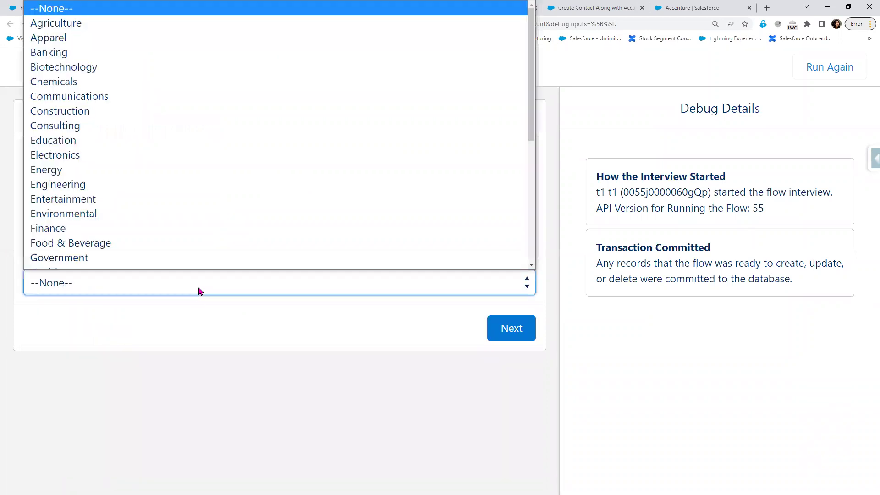
scroll(202, 183, down, 1)
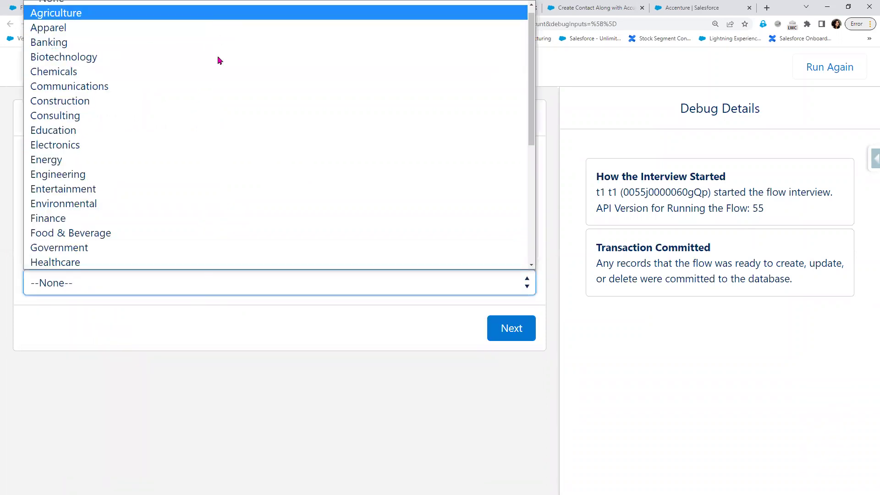
scroll(246, 232, down, 5)
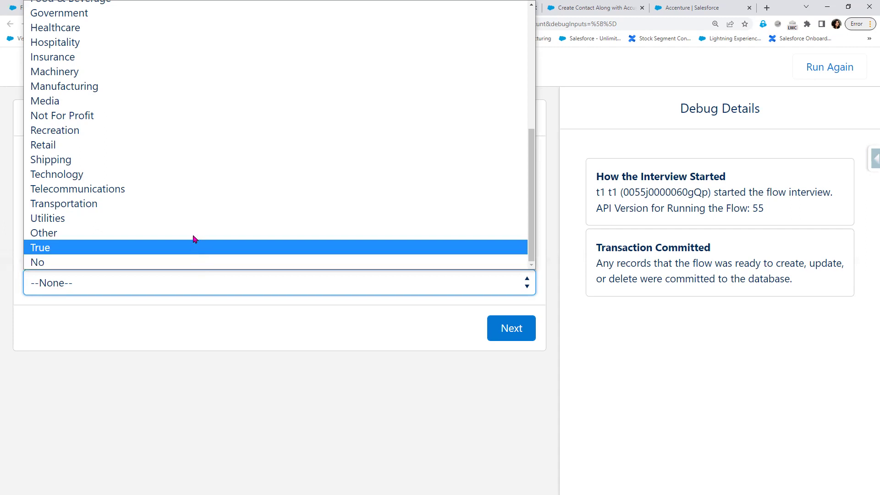
scroll(194, 238, up, 5)
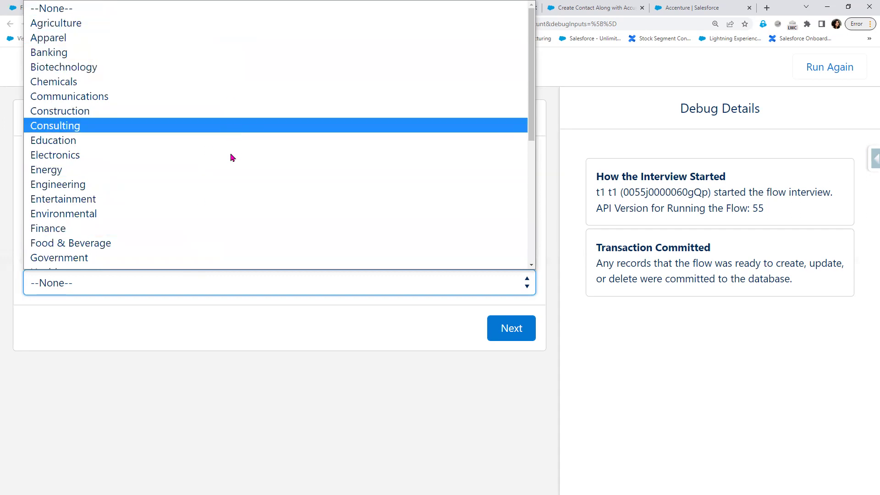
scroll(243, 229, down, 5)
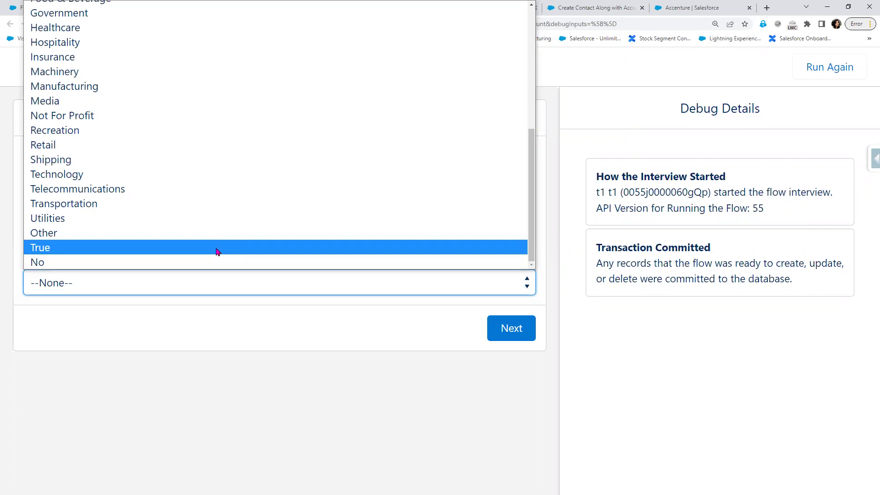
click(266, 387)
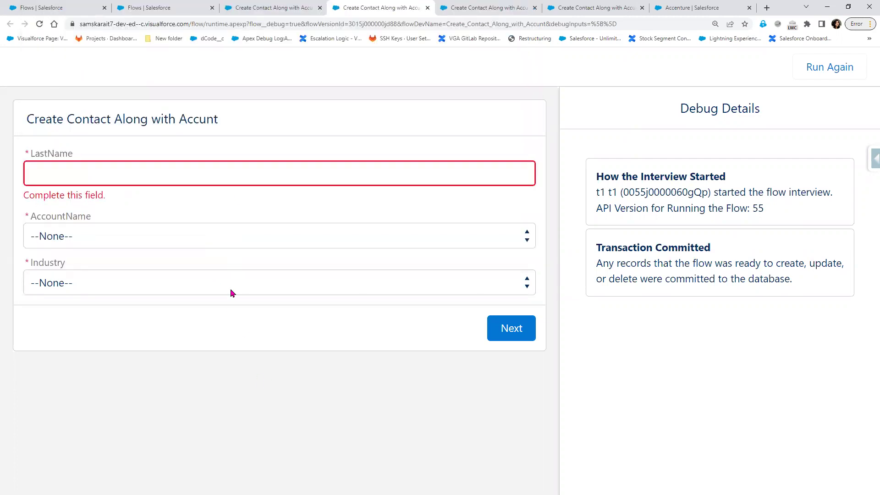
Step: Return to the debug run and check the end of the Industry list for the added True and No choices
click(282, 8)
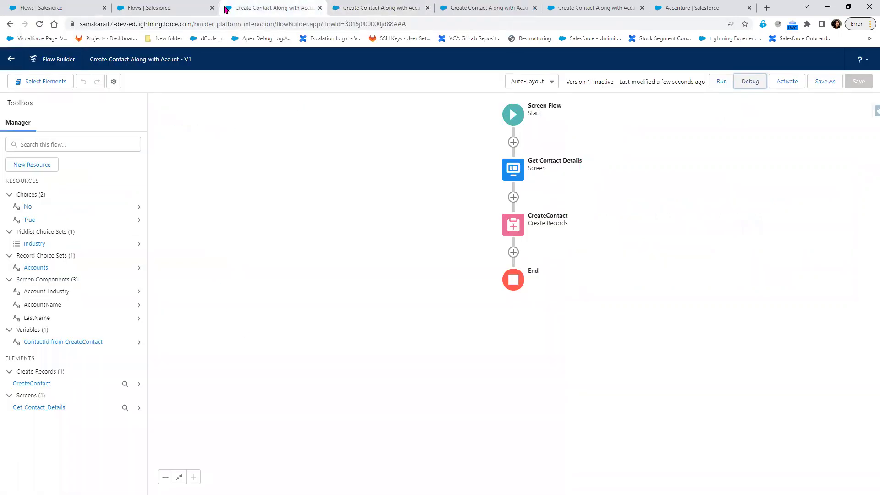
click(166, 7)
click(355, 7)
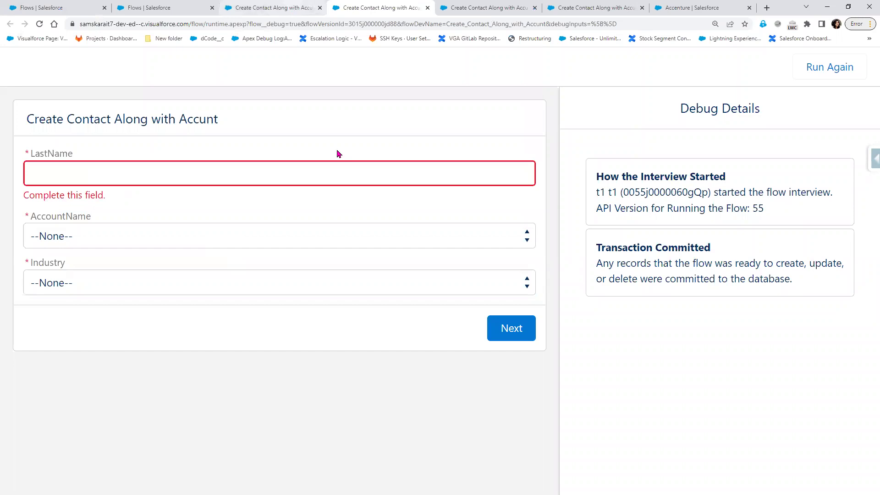
click(298, 286)
scroll(340, 252, down, 6)
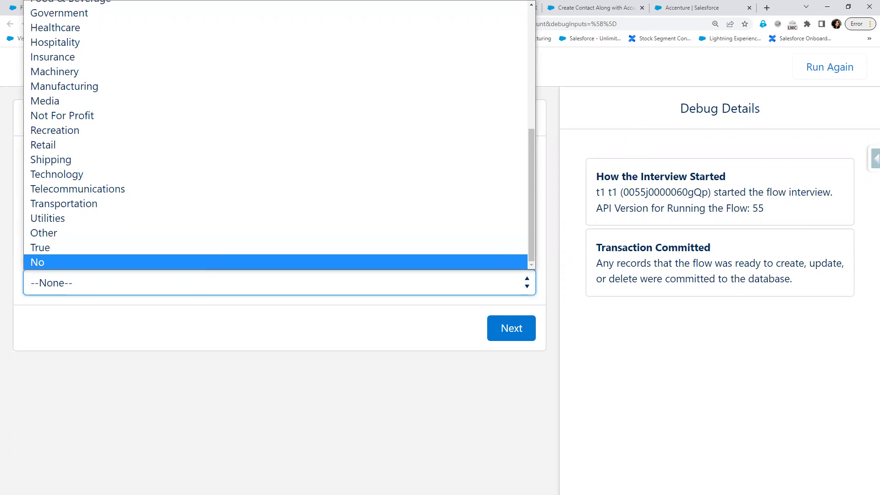
key(Escape)
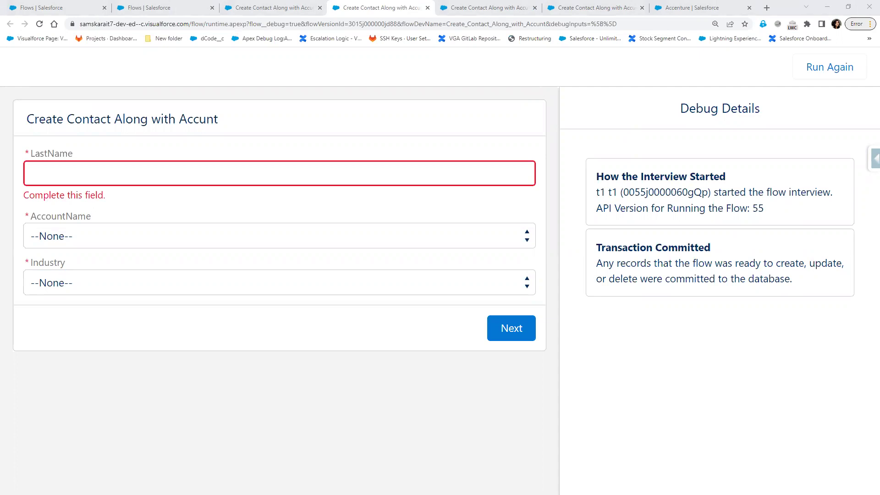
click(141, 285)
scroll(166, 259, down, 1)
scroll(166, 260, down, 5)
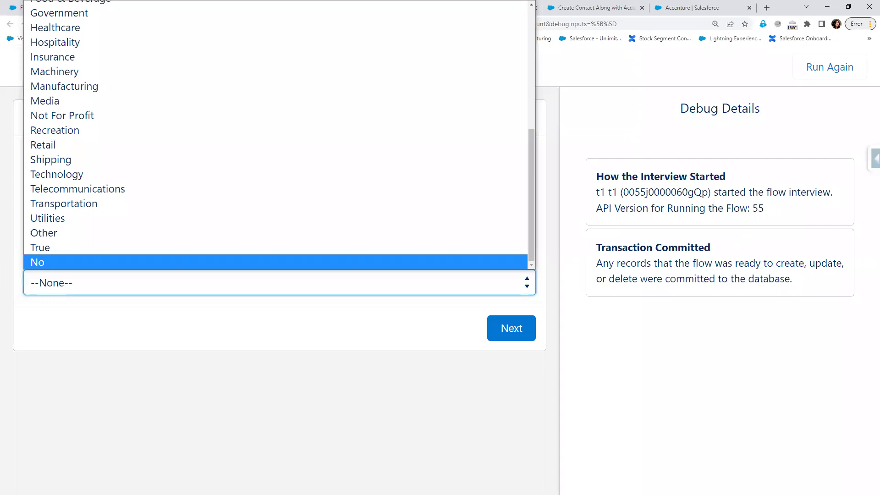
key(Escape)
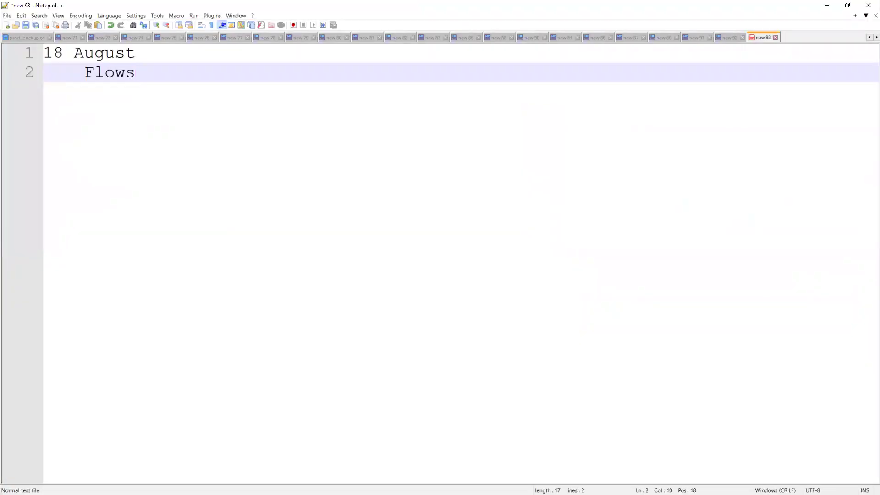
Step: In the Notepad++ notes, add the line "Record Choice Set : All Account Records.Name --> Picklsit" below Flows, after a blank line
key(Return)
key(Return)
text(Record C)
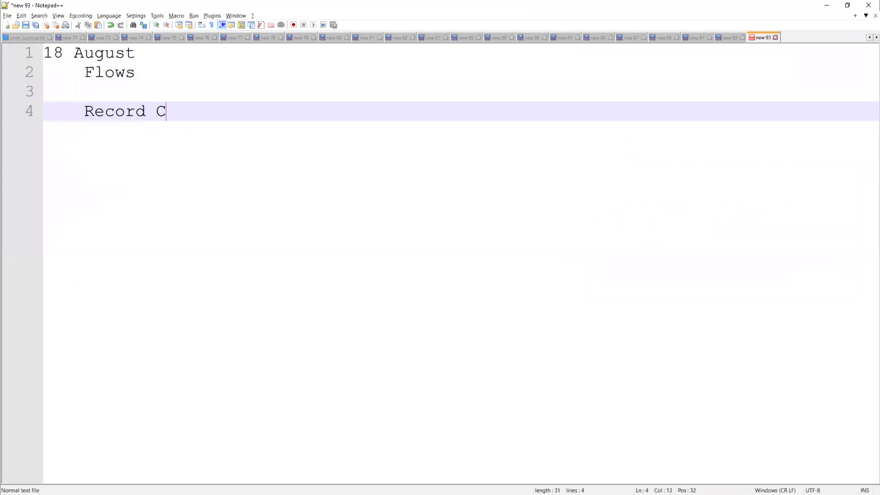
text(hoice Set : )
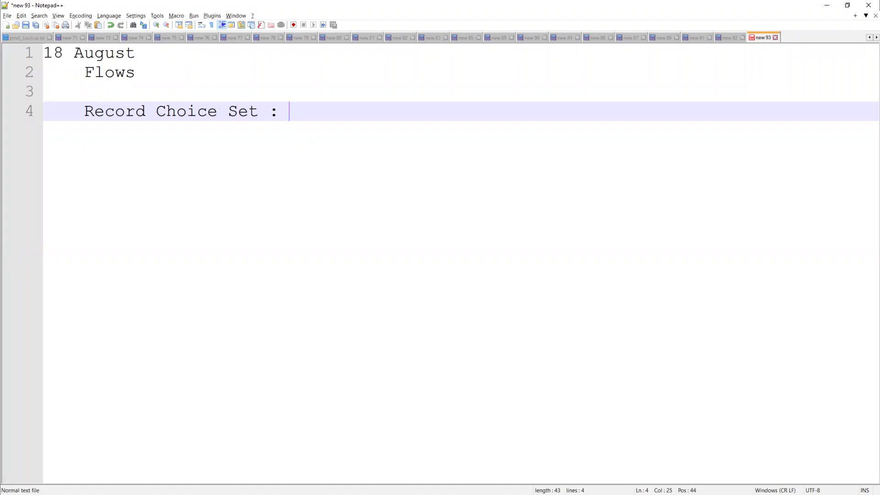
text(G)
text(et)
key(BackSpace)
key(BackSpace)
key(BackSpace)
text(All Account Records.Name )
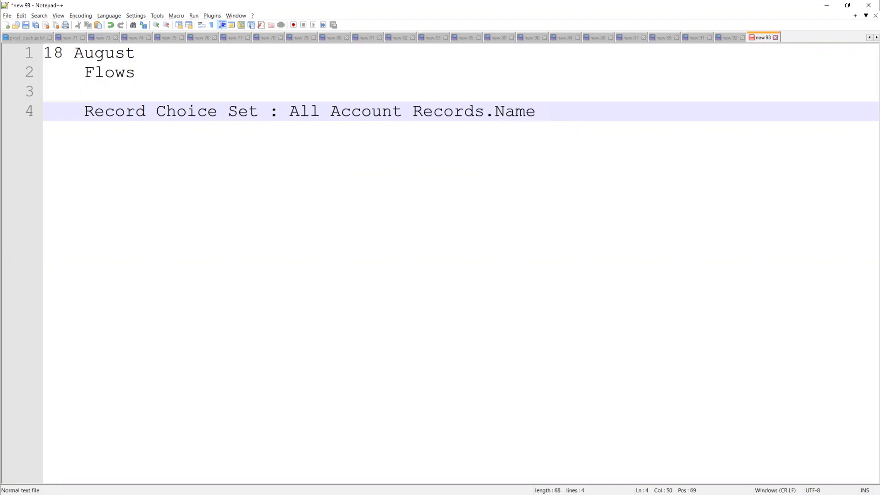
text(--> Picklsit)
key(Return)
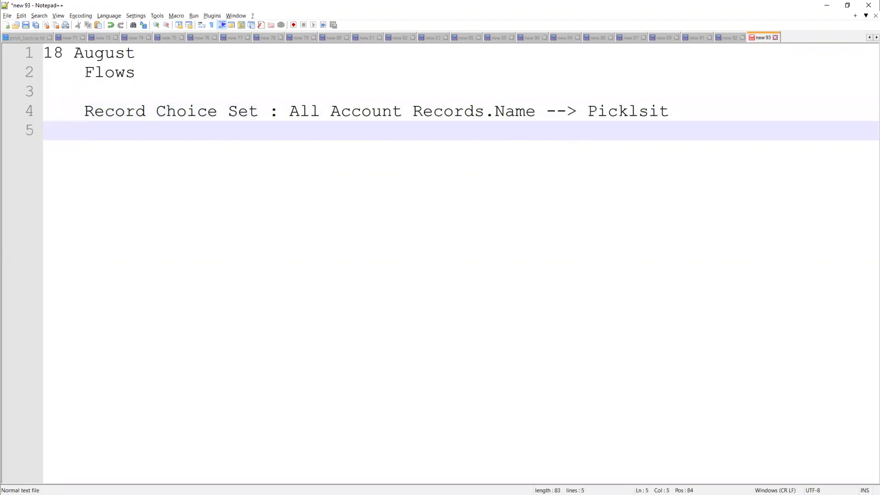
Step: Add the line "Picklsit Choice Set : pull the picklist value of specific in object" below the Record Choice Set note
text(Pick)
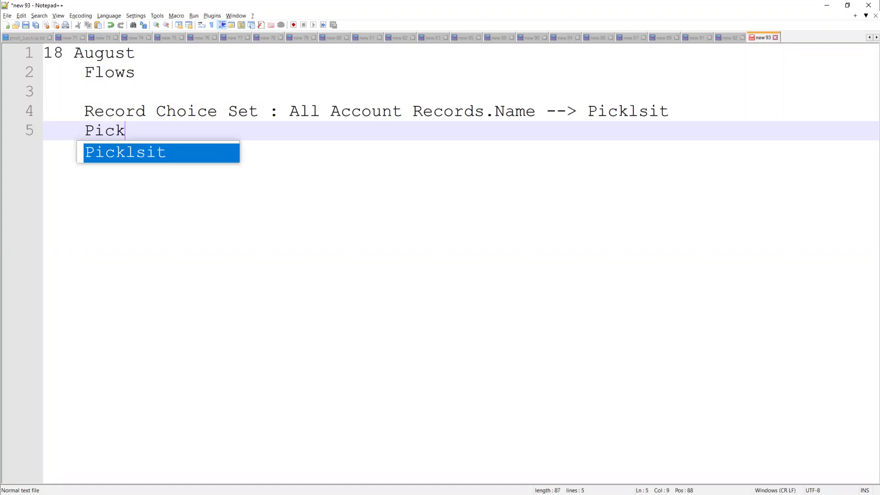
text(lsit Choc)
key(BackSpace)
text(ice Set )
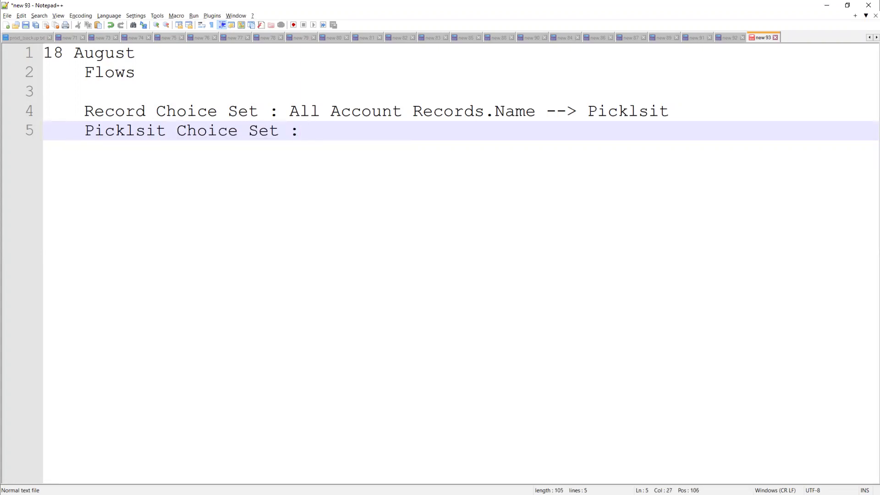
text(: pull the picklu)
text(s)
key(BackSpace)
key(BackSpace)
text(ist value )
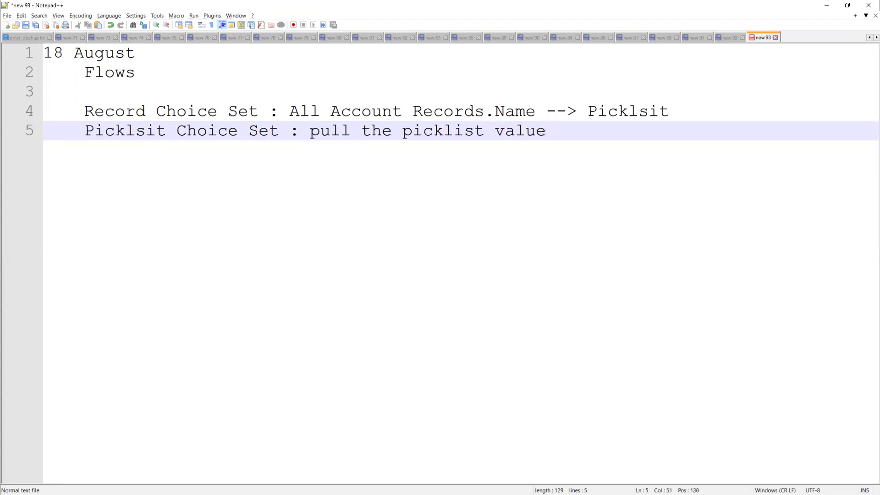
text(of specific in o)
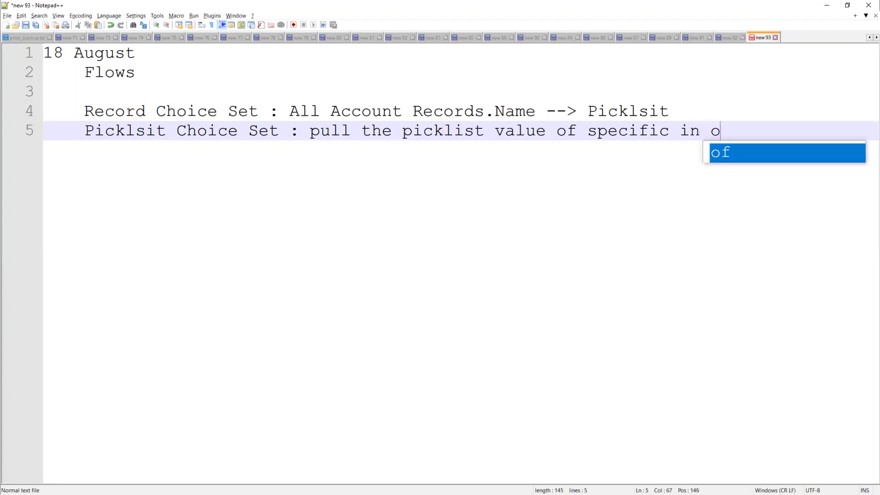
text(bject)
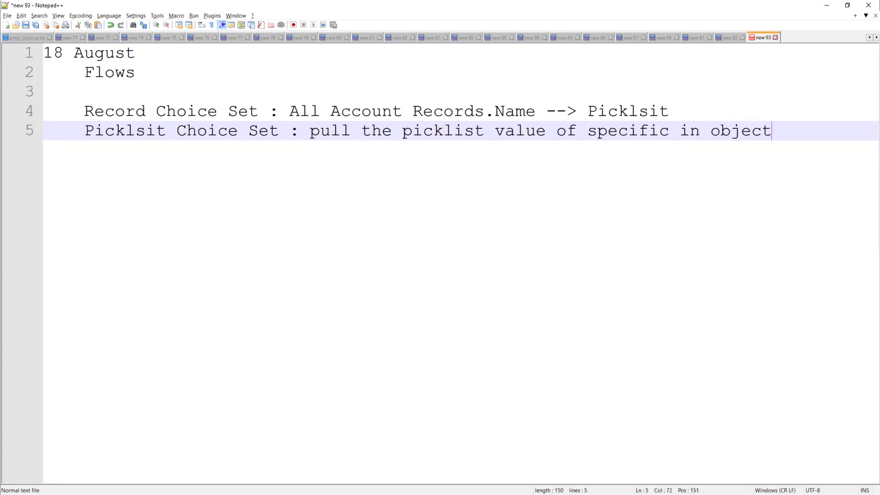
Step: Add the line "Choice set : Developer can implement thier own choice (which display in drop down)" below the Picklsit Choice Set note
key(Return)
text(Choi)
text(ce set :)
text( we)
key(BackSpace)
key(BackSpace)
key(BackSpace)
text(Developer can imp)
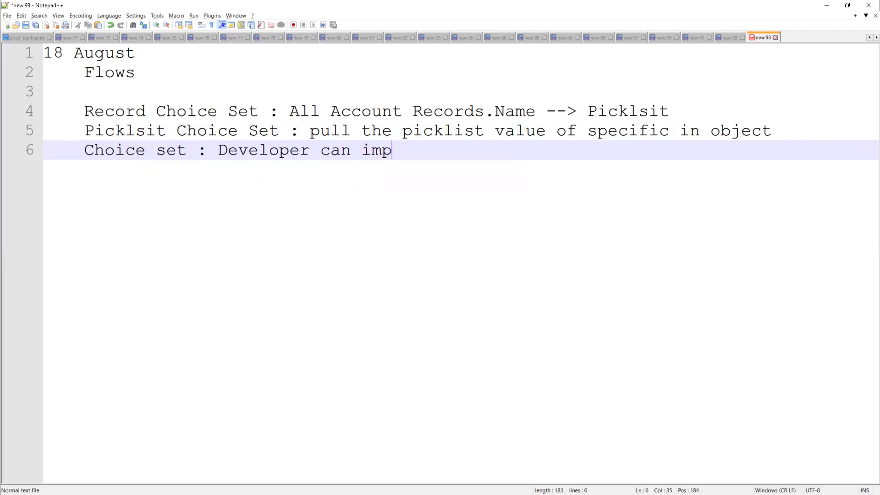
text(lement their)
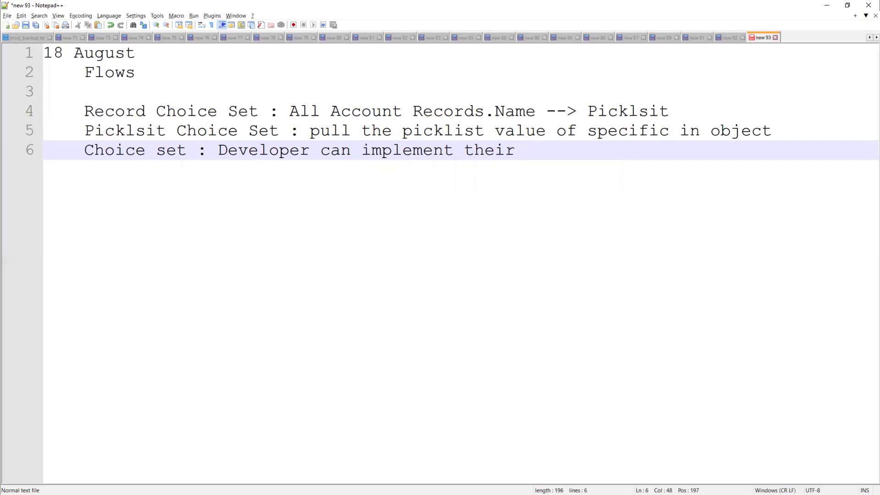
key(BackSpace)
key(BackSpace)
key(BackSpace)
key(BackSpace)
text(ier own choice )
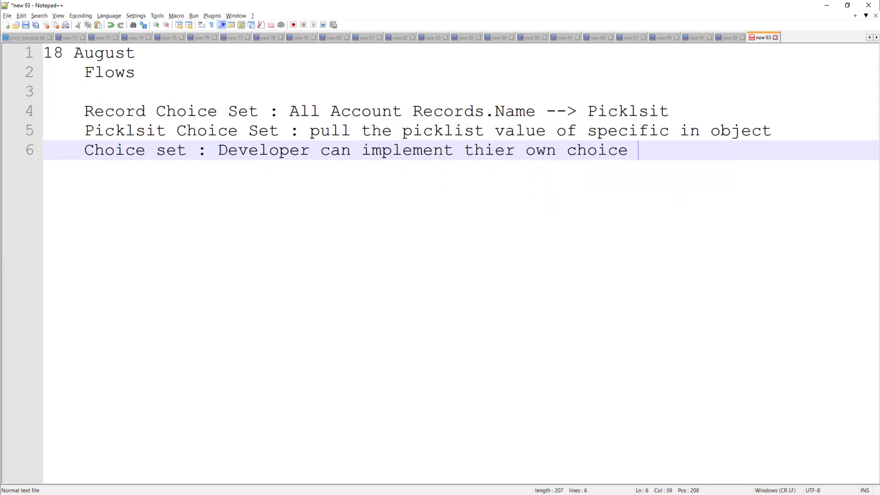
text((which display i)
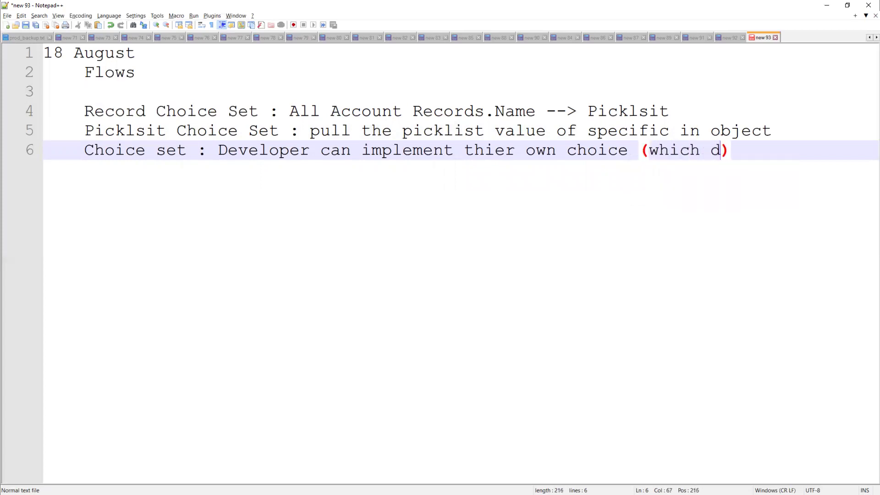
text(n drop down)
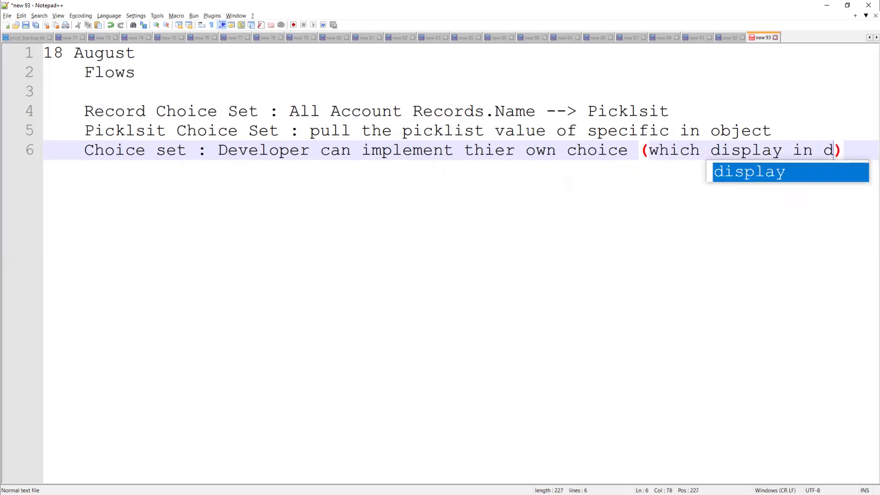
text())
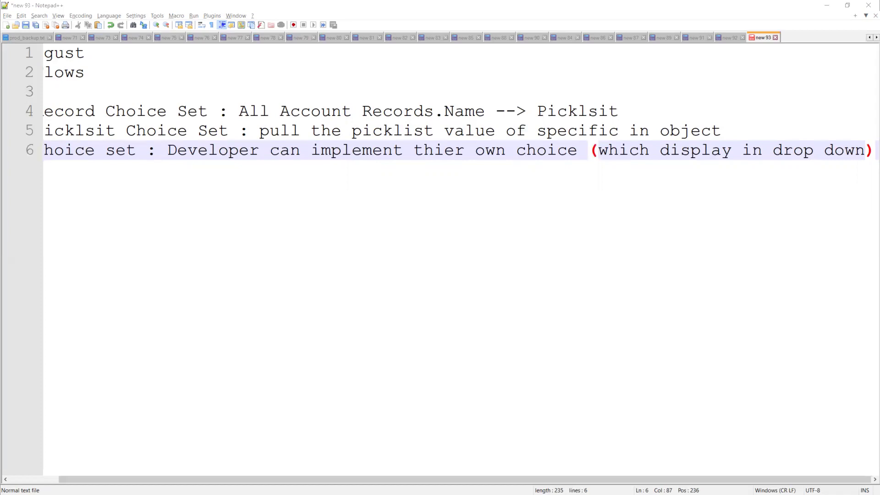
Step: Return to the flow in Chrome and remove the {!Industry} choice from the Industry picklist on the Get Contact Details screen
click(826, 6)
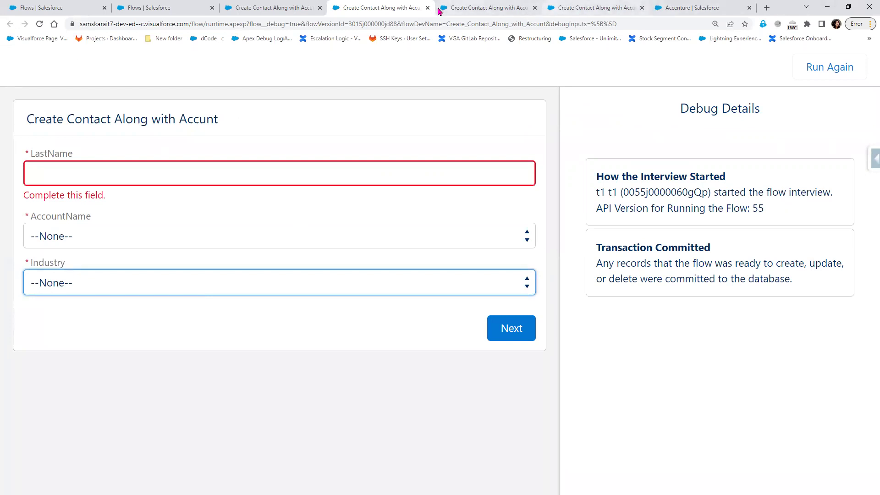
click(279, 9)
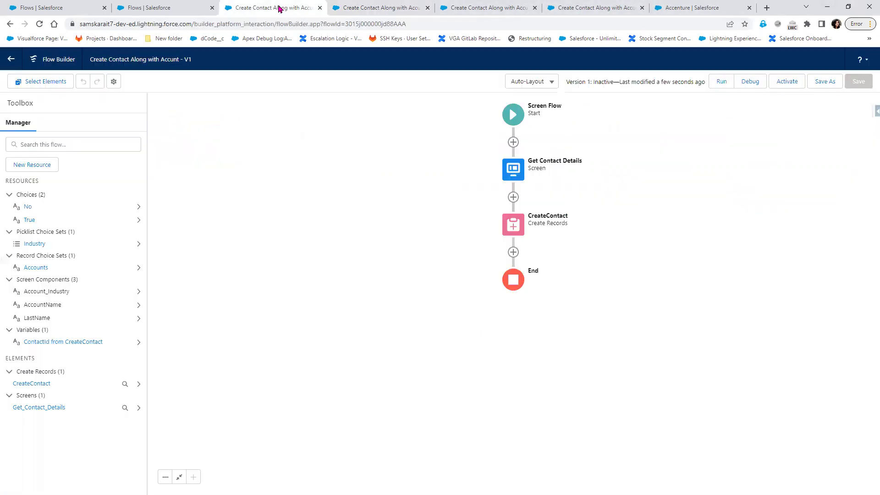
double_click(515, 226)
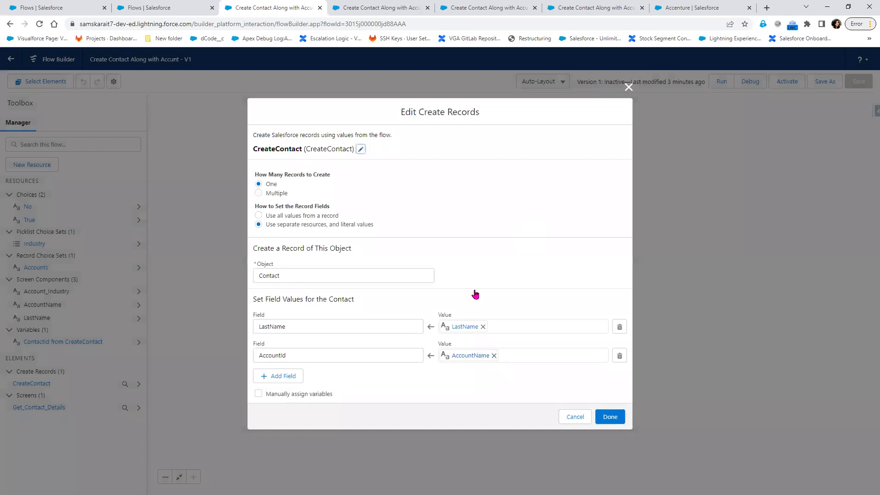
click(628, 88)
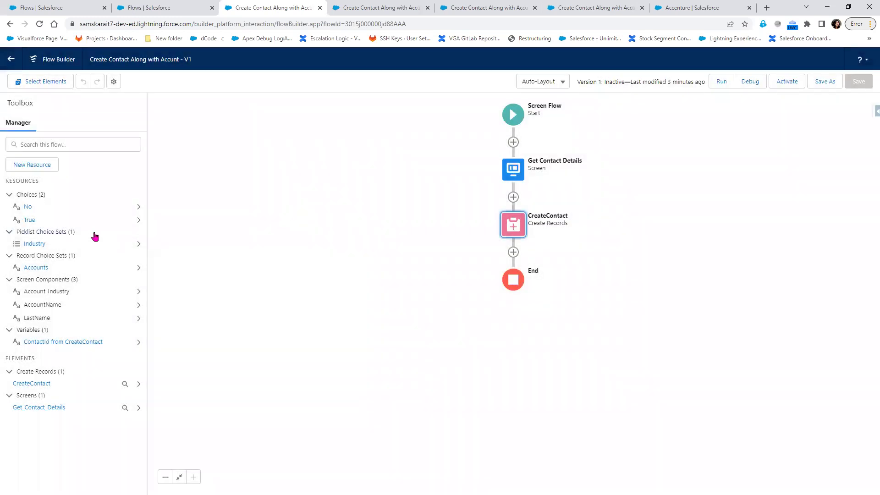
click(513, 253)
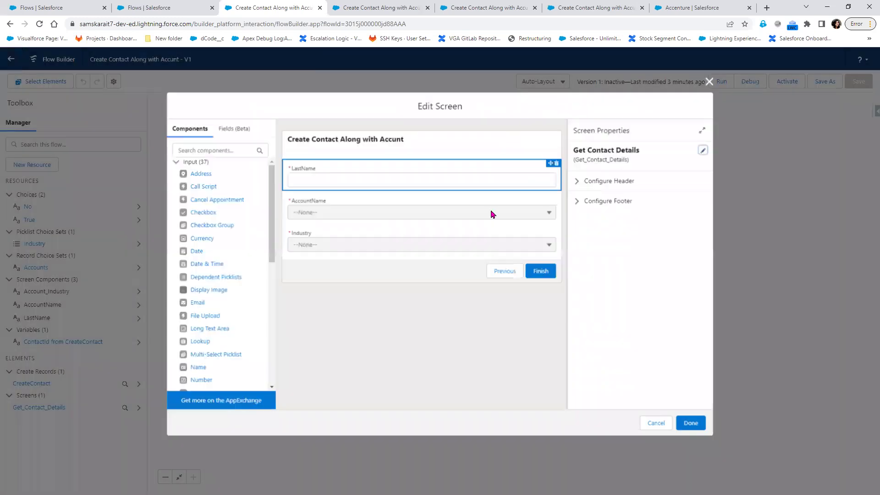
click(388, 243)
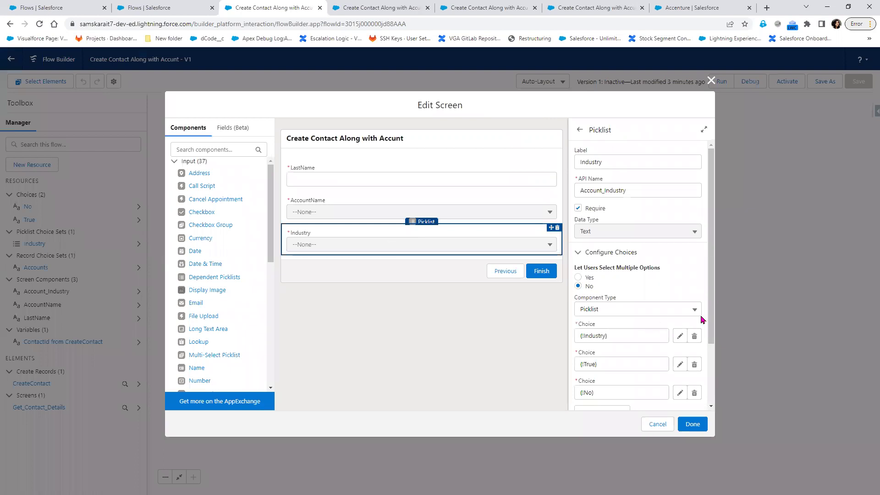
click(695, 337)
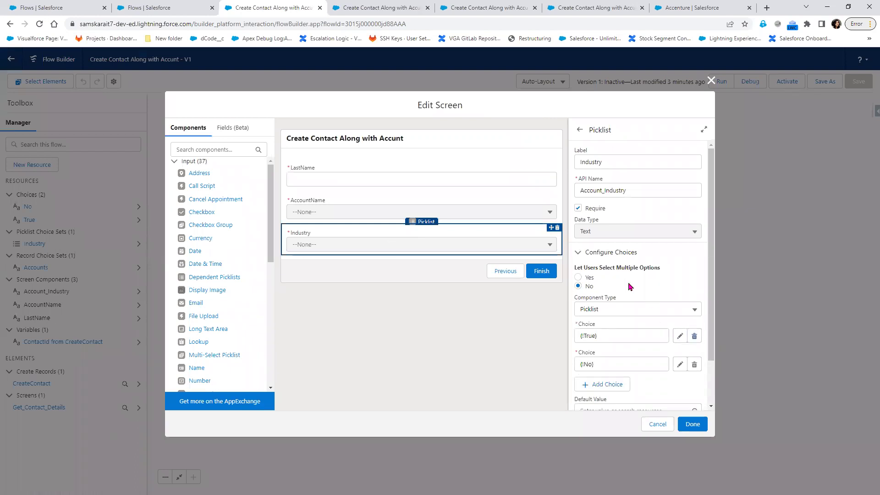
click(692, 425)
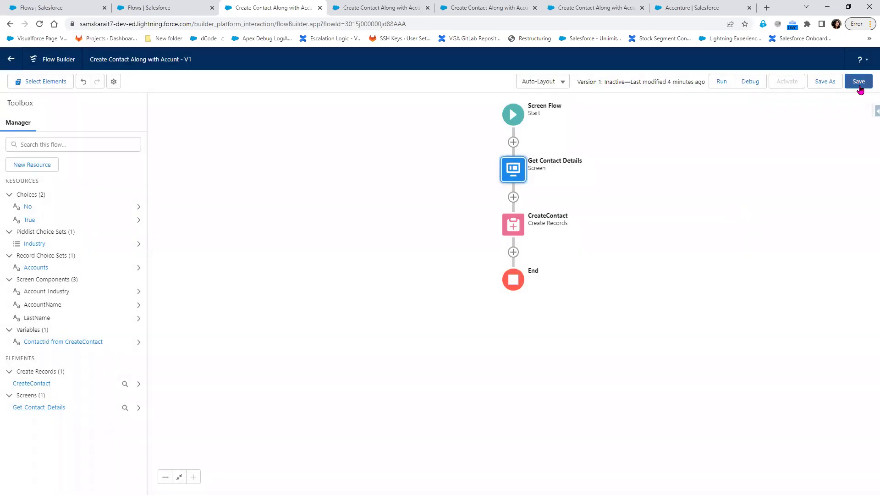
Step: Save the flow and check the options offered by the Industry picklist in a new debug run
click(858, 83)
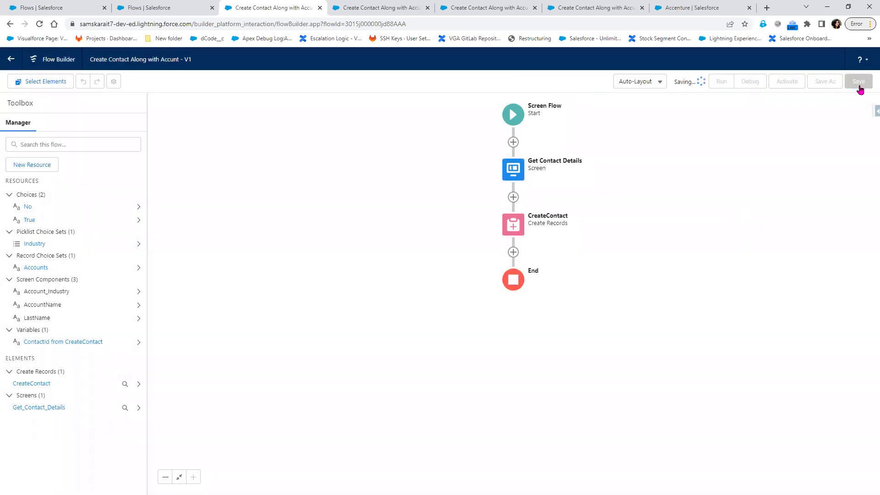
click(749, 85)
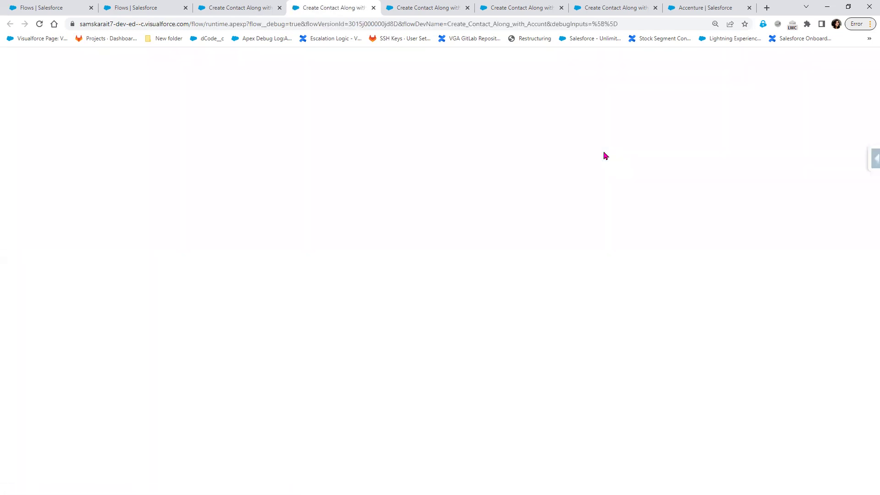
click(220, 6)
click(340, 6)
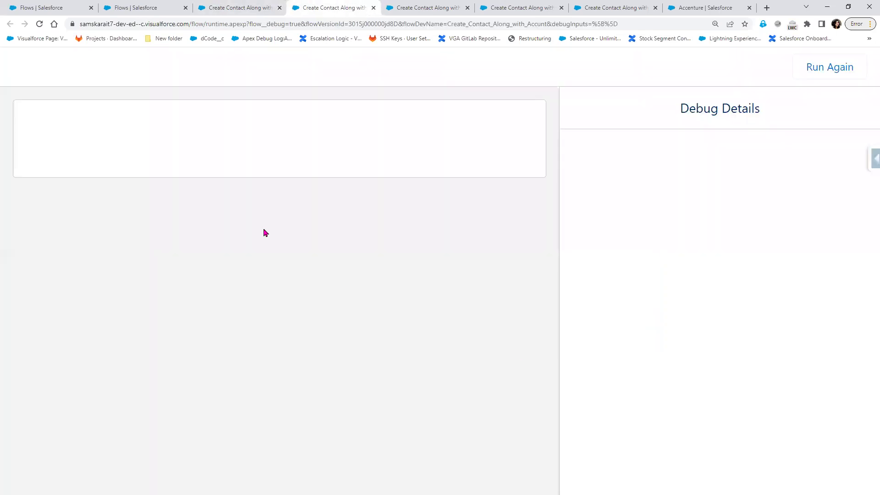
click(619, 380)
click(234, 271)
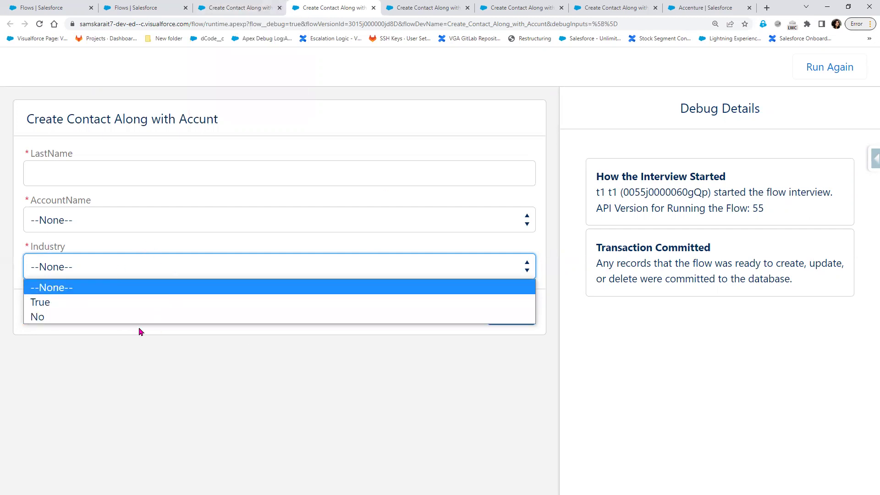
click(151, 247)
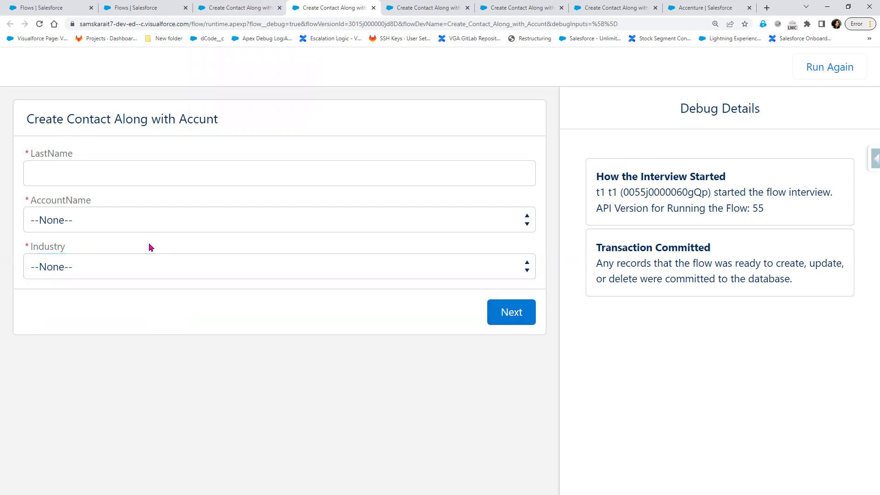
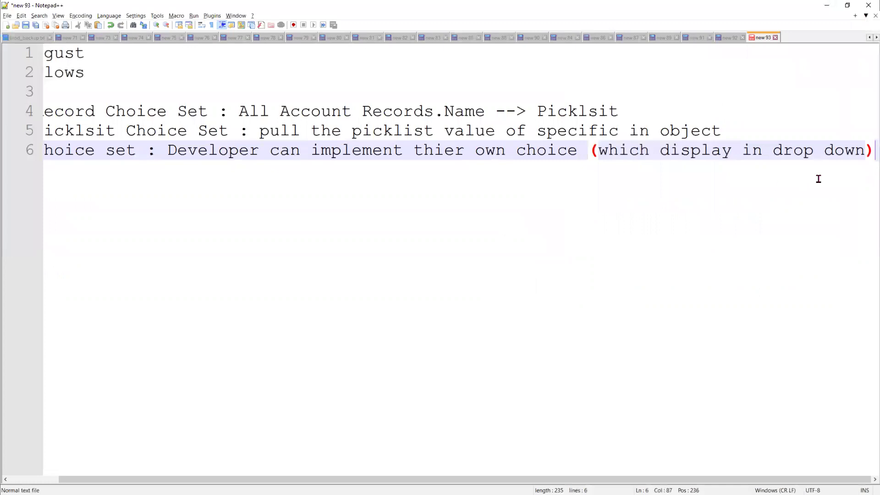
Step: In the Notepad++ notes, add the unindented heading "Assignemtns:" below the choice set notes, after two blank lines
key(Return)
key(Return)
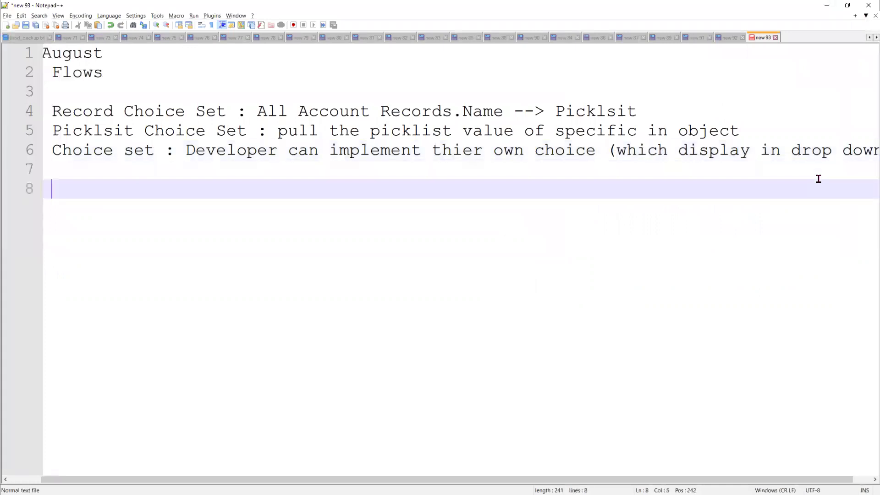
key(BackSpace)
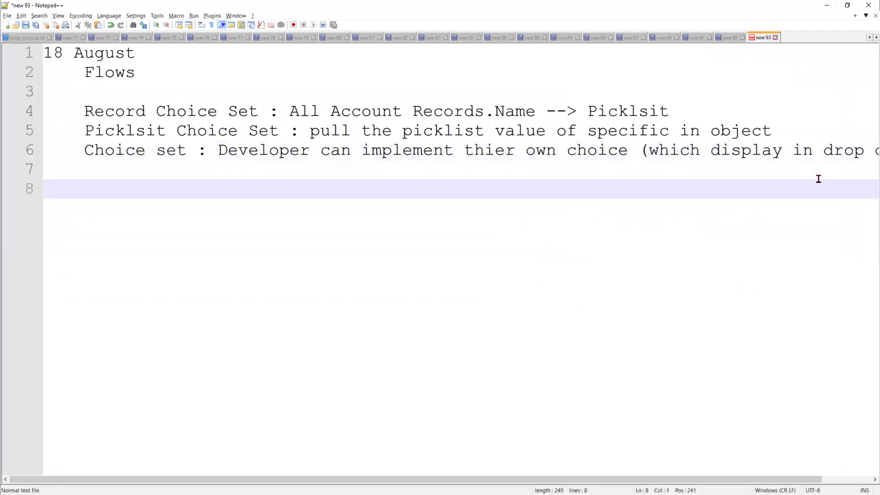
key(Return)
text(Assi)
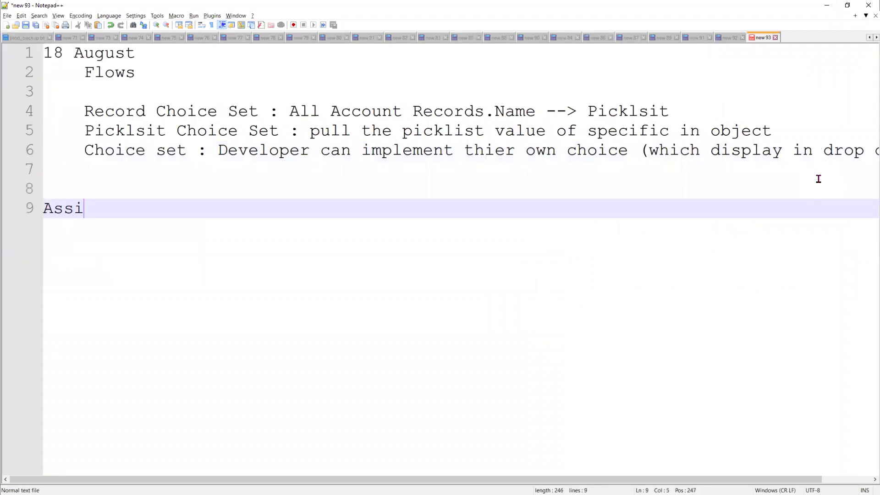
text(gnemtnes :)
key(Return)
key(BackSpace)
key(BackSpace)
key(BackSpace)
key(BackSpace)
key(BackSpace)
key(BackSpace)
text(s)
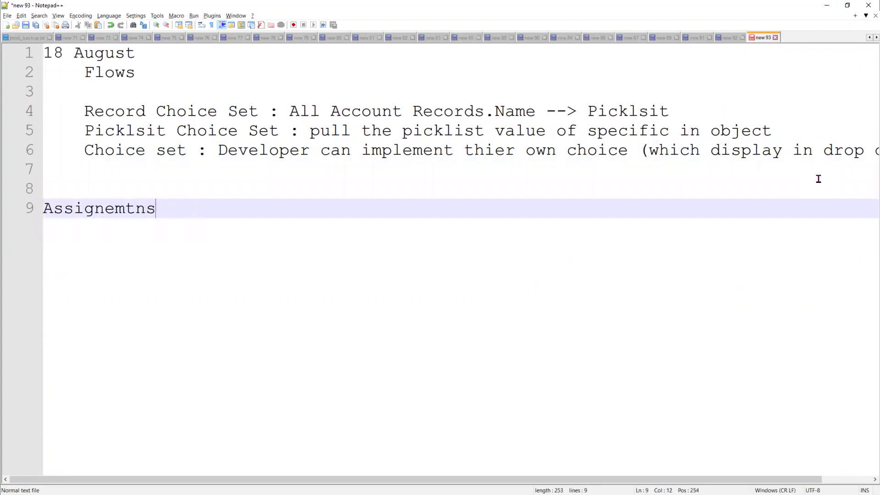
text(:)
Step: Add the indented item "1) Implement a Flow , as sson as lead source is updated with Web" under the Assignemtns heading
key(Return)
key(Tab)
text(1) Im)
text(plement a F)
text(low ,)
text( as sson as )
text(lead s)
text(ount)
text(===)
key(BackSpace)
key(BackSpace)
key(BackSpace)
key(BackSpace)
key(BackSpace)
text(rce )
text(is updat)
text(ed with )
text(Wen)
key(BackSpace)
key(BackSpace)
text(b)
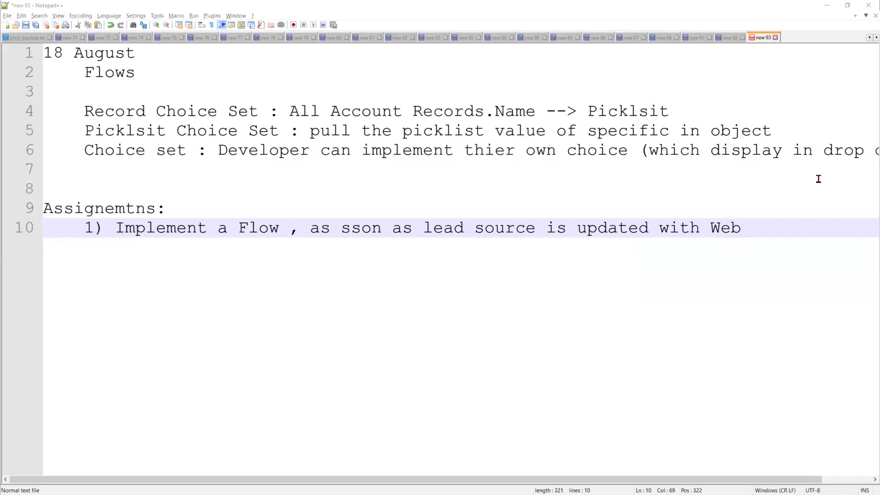
Step: Switch to the Accenture account record in Chrome and open the Leads list in the Sales Console
key(alt+Tab)
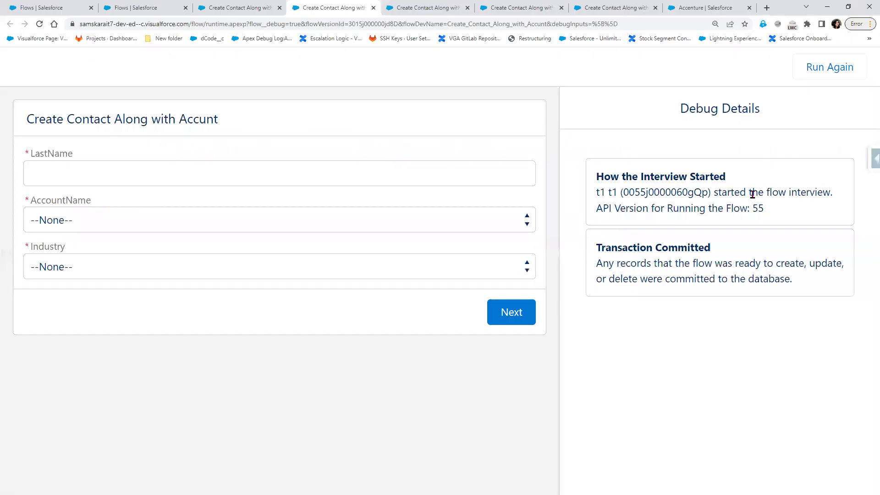
click(727, 7)
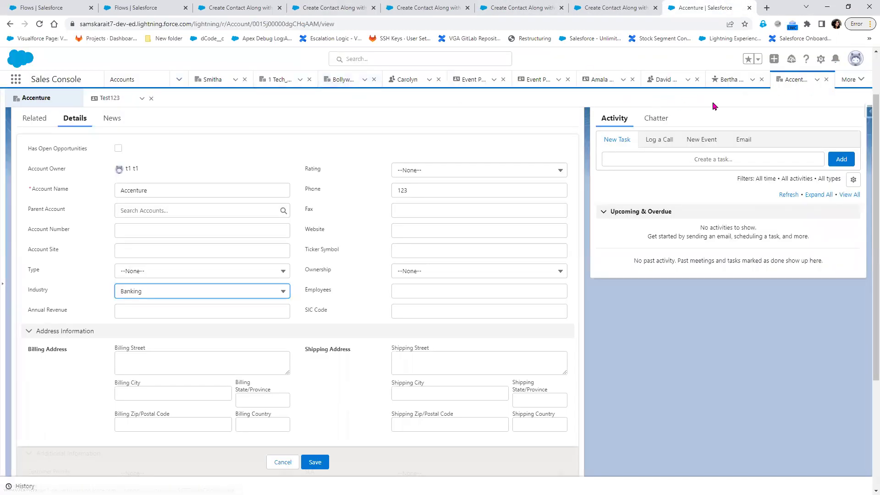
click(181, 80)
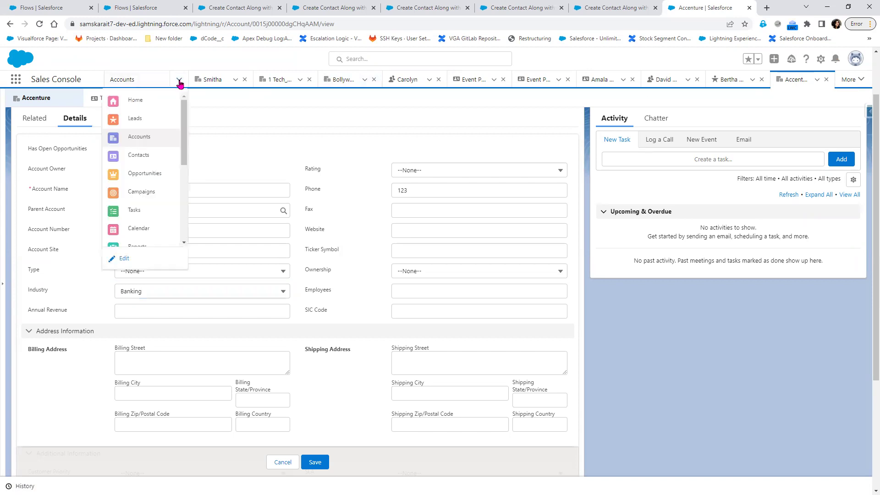
scroll(155, 222, down, 2)
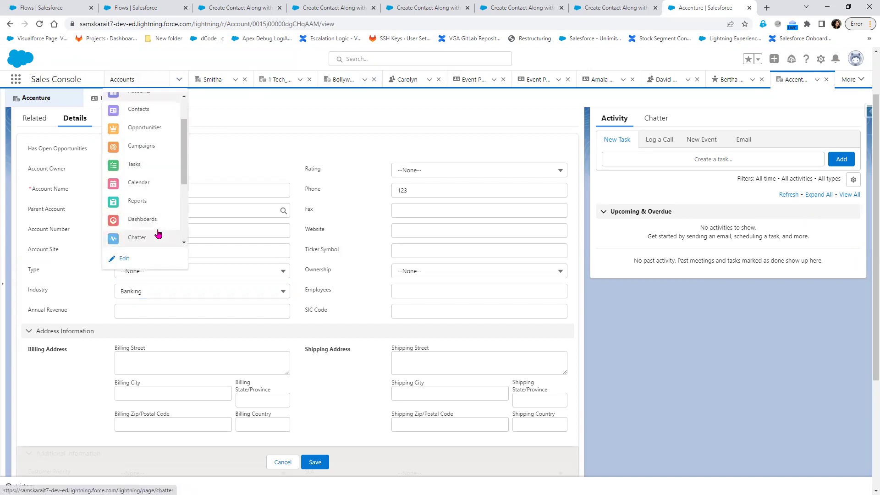
click(16, 80)
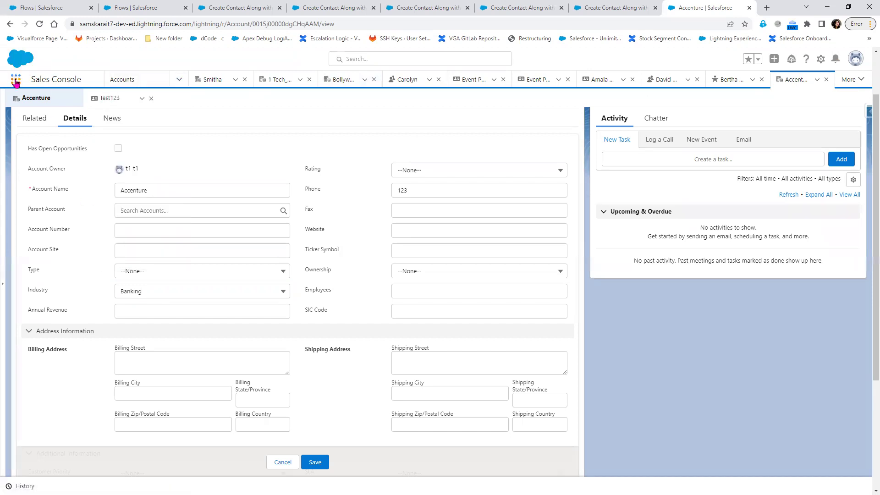
text(Lea)
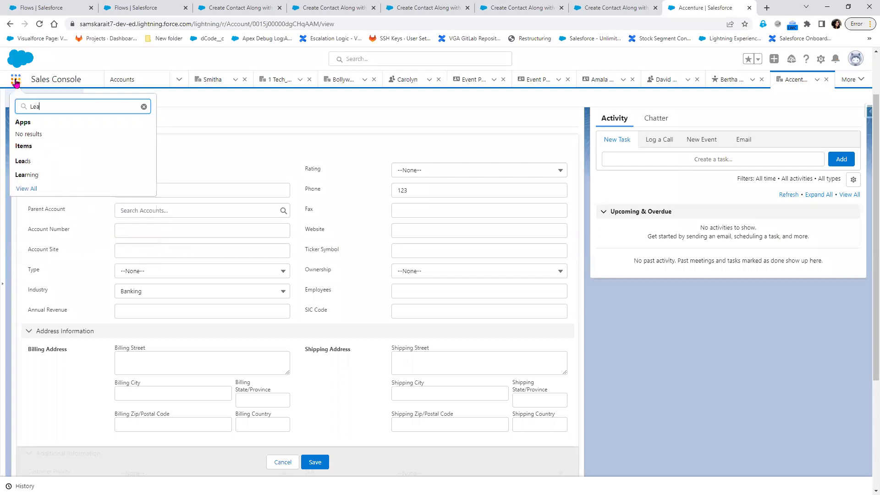
click(22, 159)
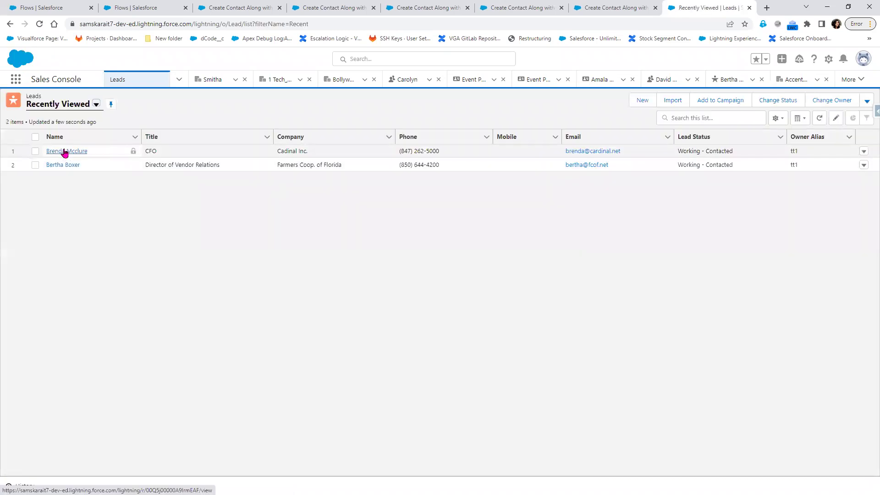
Step: Open the details of the first recently viewed lead and select Web as its Lead Source in edit mode
click(65, 152)
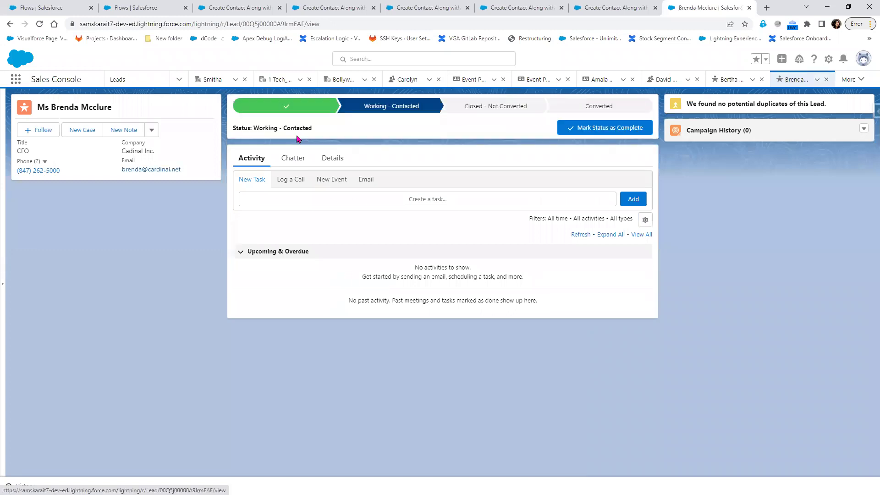
click(333, 159)
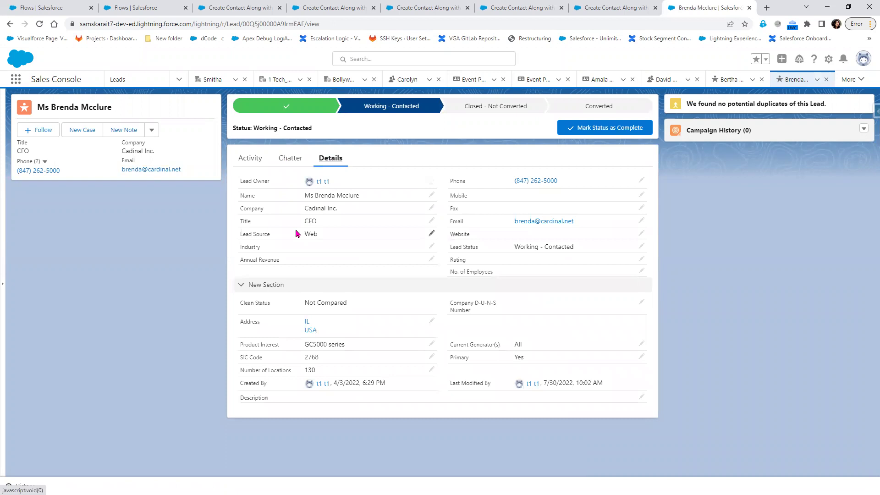
click(431, 232)
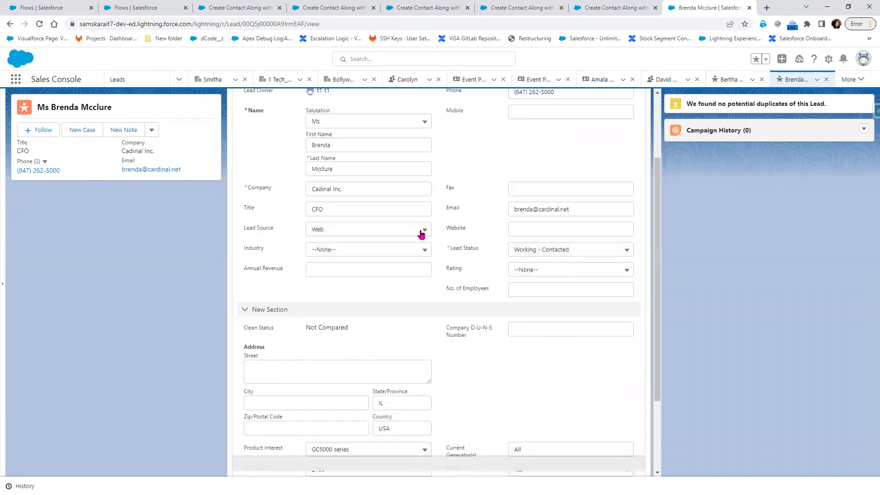
click(419, 231)
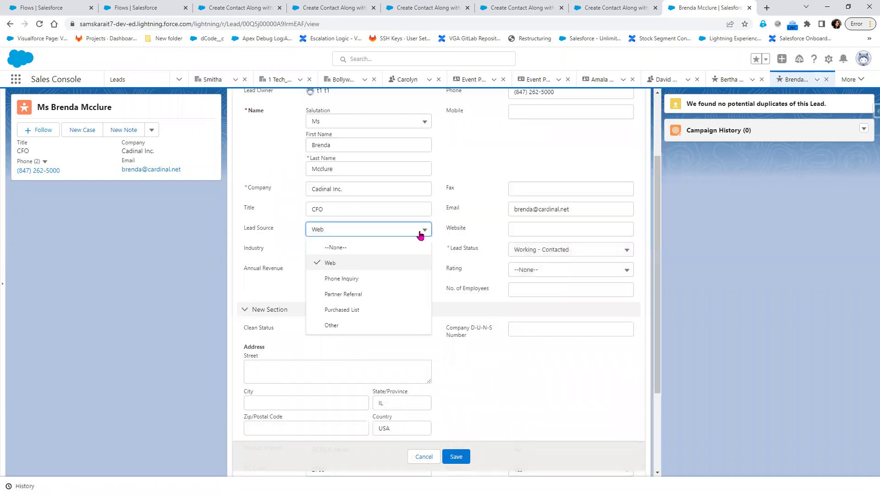
click(339, 264)
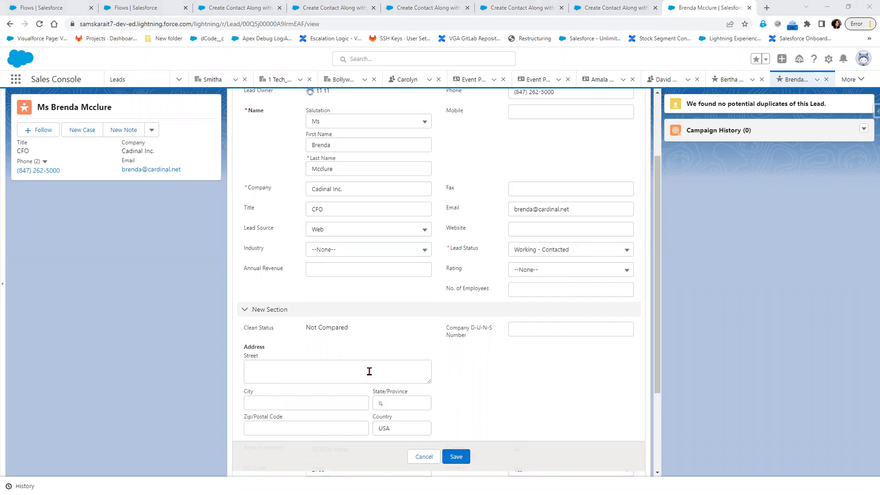
Step: Return to the Notepad++ notes and start a line under assignment 1 reading "then post a message" followed by a single-quoted string
key(alt+Tab)
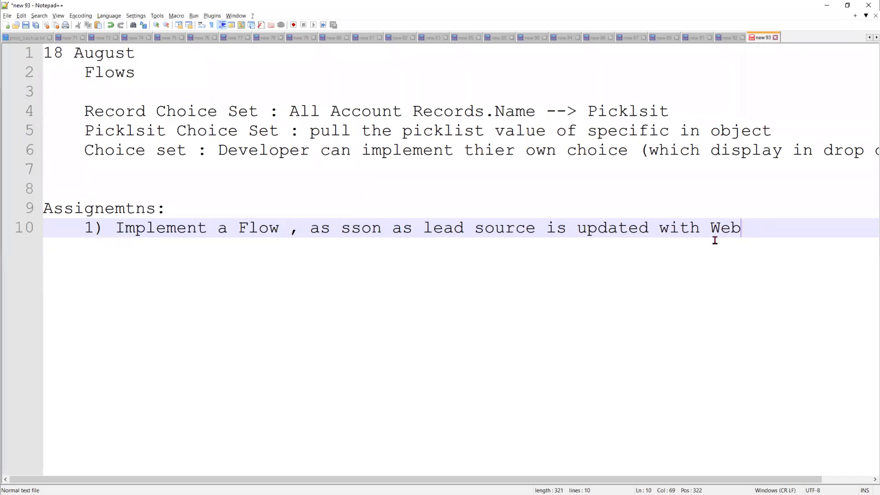
key(Return)
text(the)
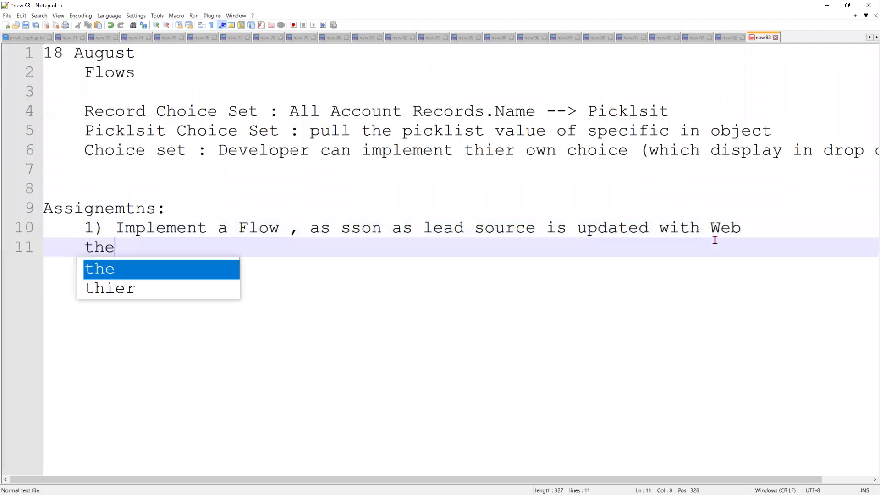
text(n post a)
key(BackSpace)
text(a m)
key(BackSpace)
text(message ')
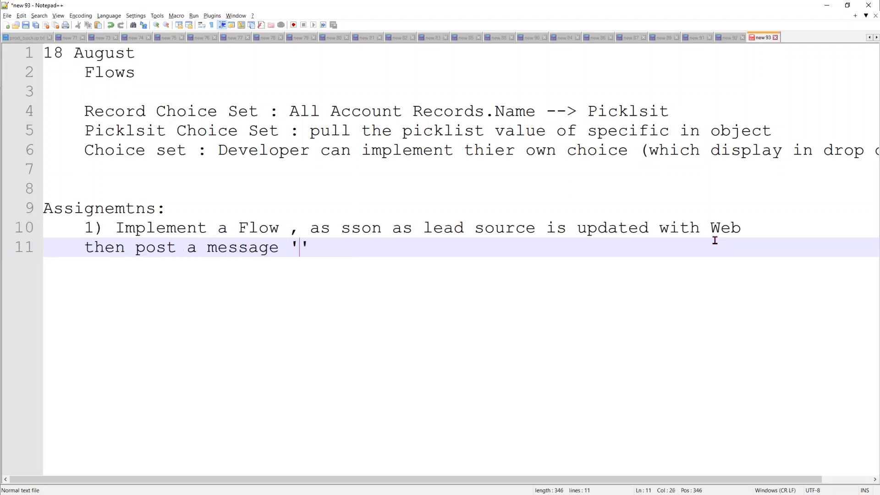
Step: Fill in the quoted message of assignment 1 as 'Record is updated with Lead source'
text(Record is)
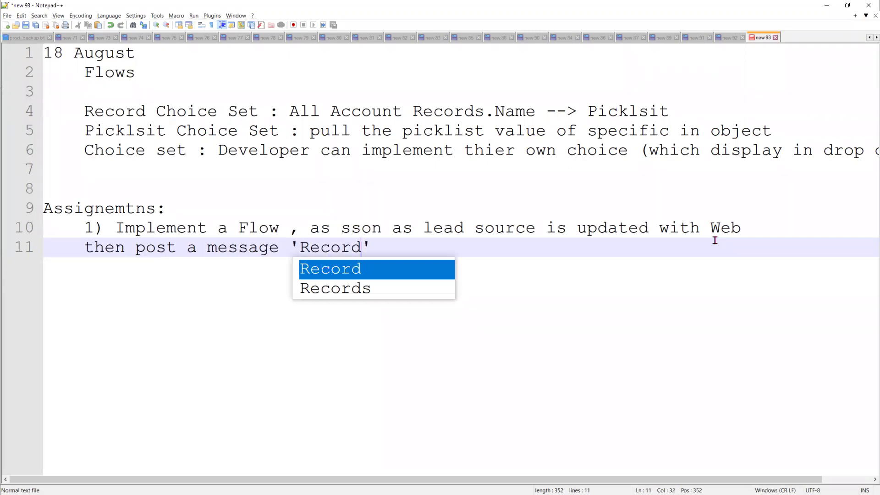
text( update)
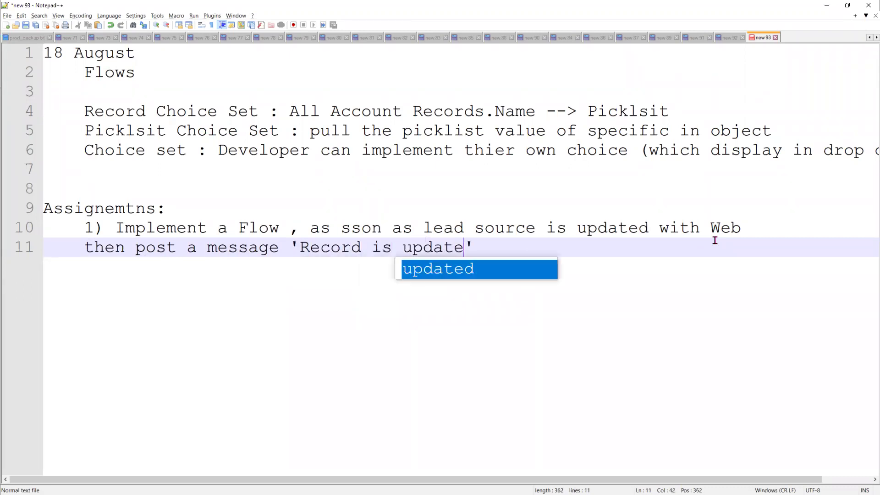
text(d wi)
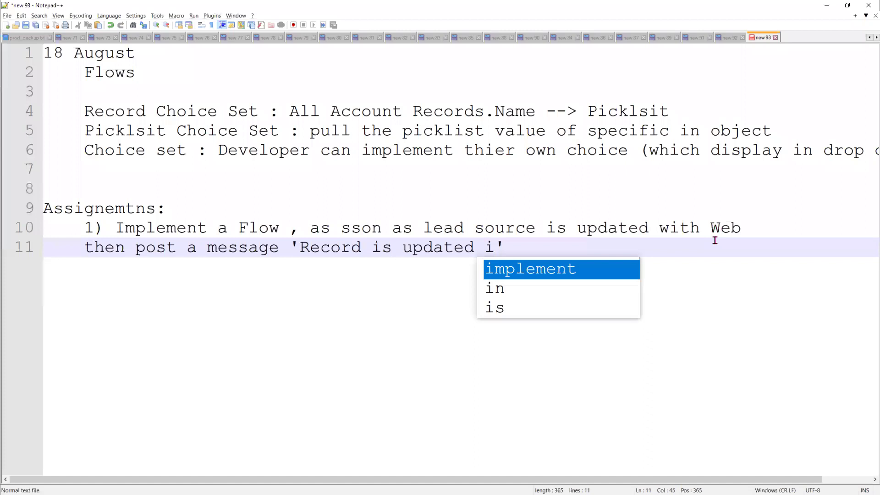
key(BackSpace)
text(with R)
key(BackSpace)
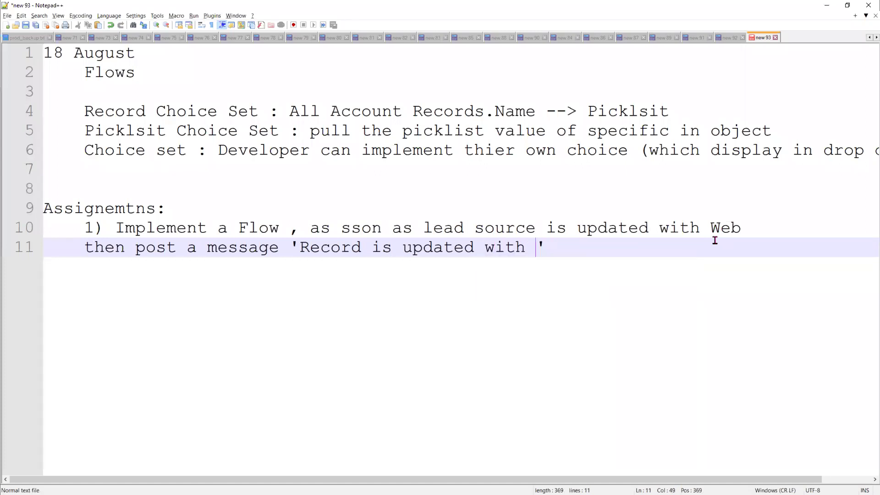
text(Lead so)
text(urce)
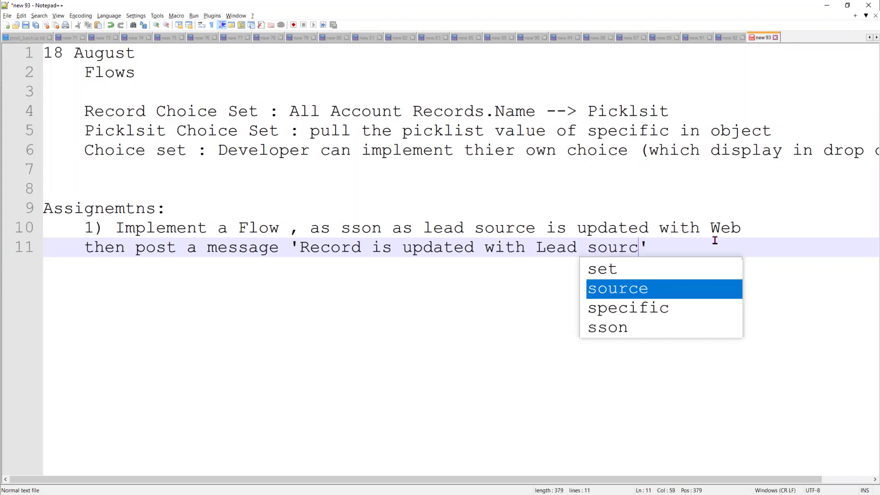
key(Right)
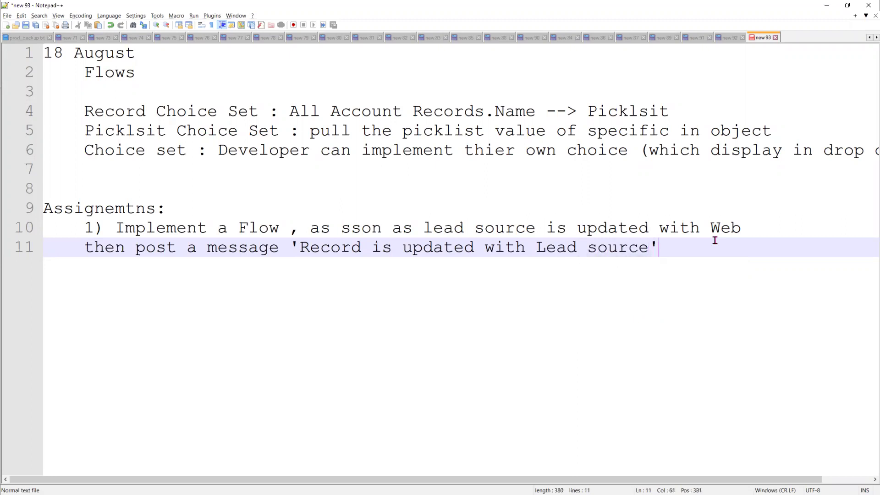
Step: Start a second numbered item "2)" under the Assignemtns heading, separated from assignment 1 by a blank line
key(Return)
key(Return)
text(2))
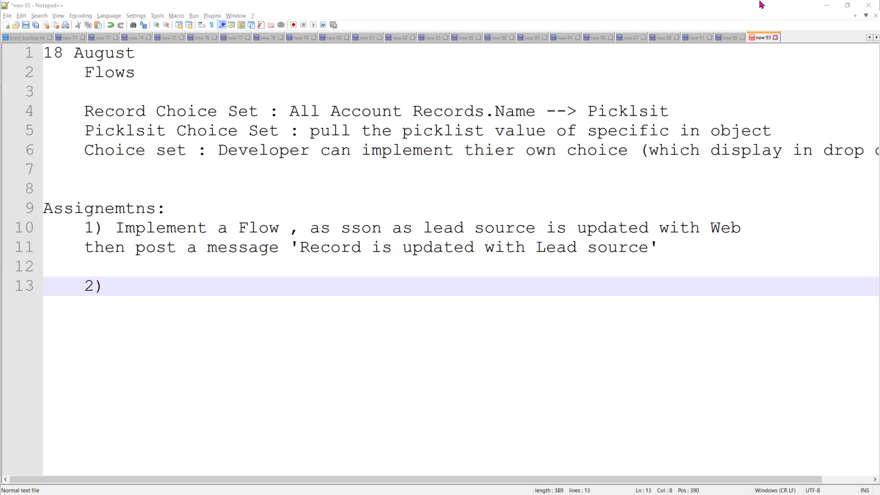
Step: Switch to the lead in Chrome, save its edit form, and return to the Notepad++ notes
click(825, 5)
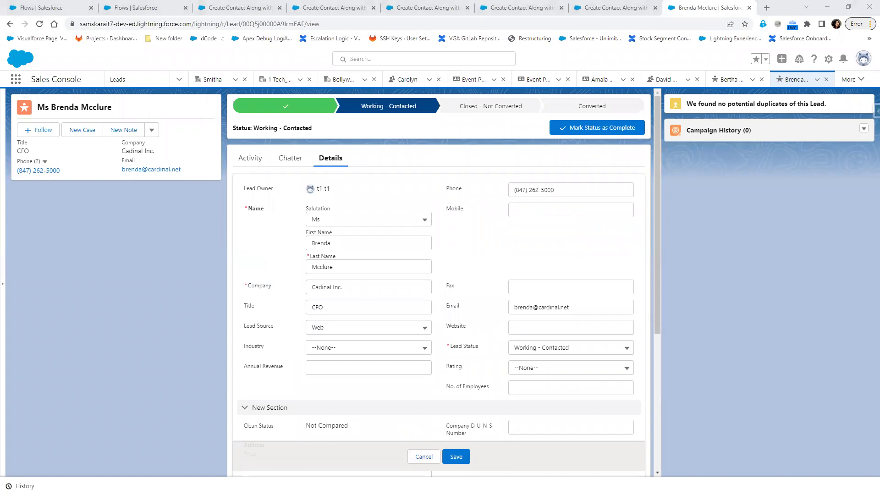
click(457, 457)
key(alt+Tab)
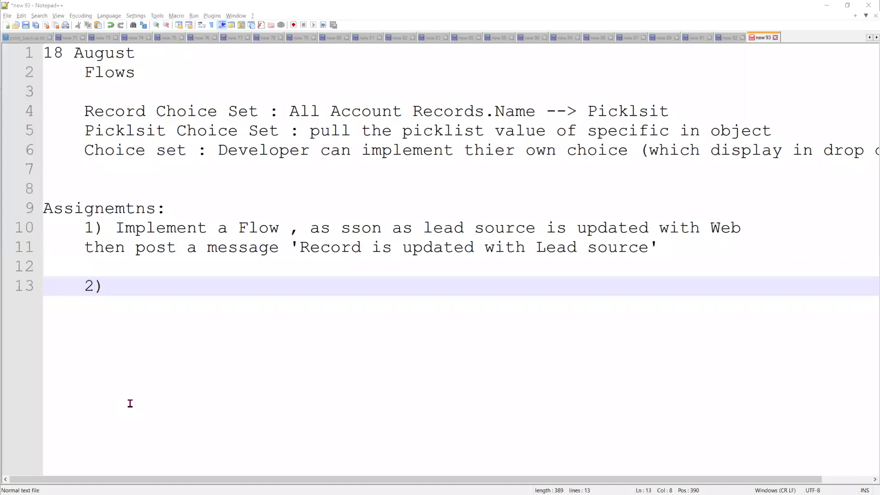
Step: Write the text of item 2) as 'Implement a "update stage" Button on Opportunity'
click(142, 289)
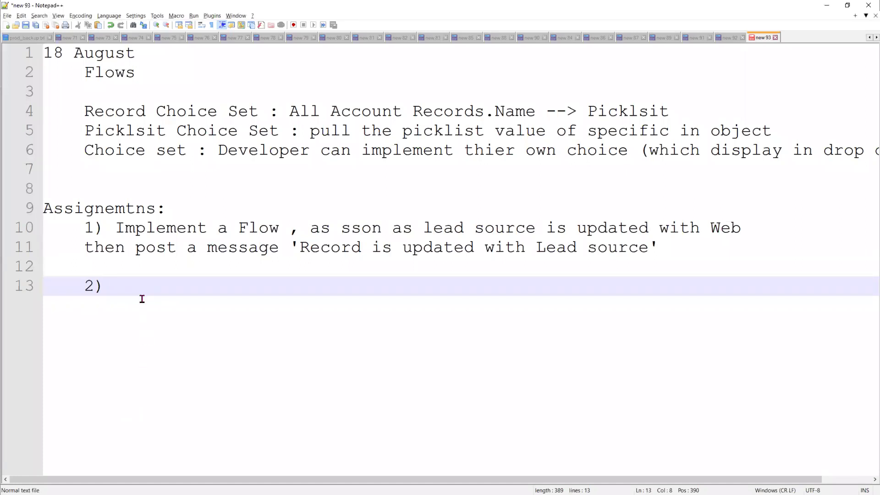
text(Implement)
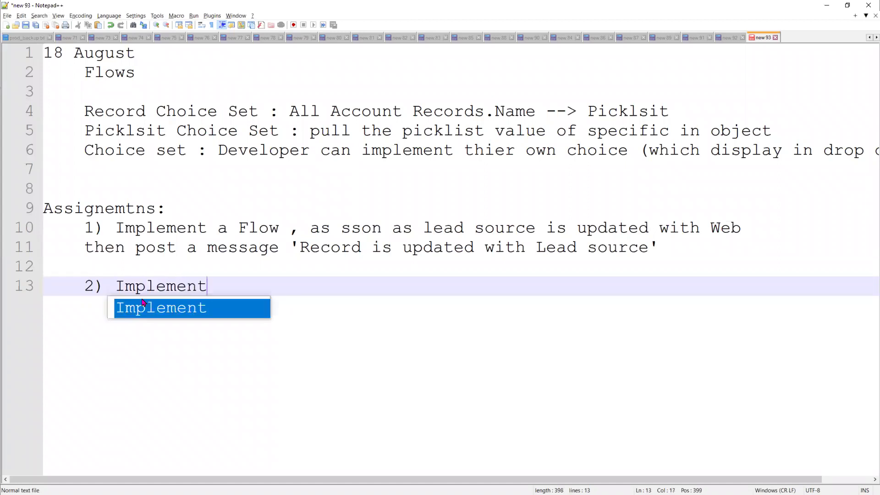
text( a "")
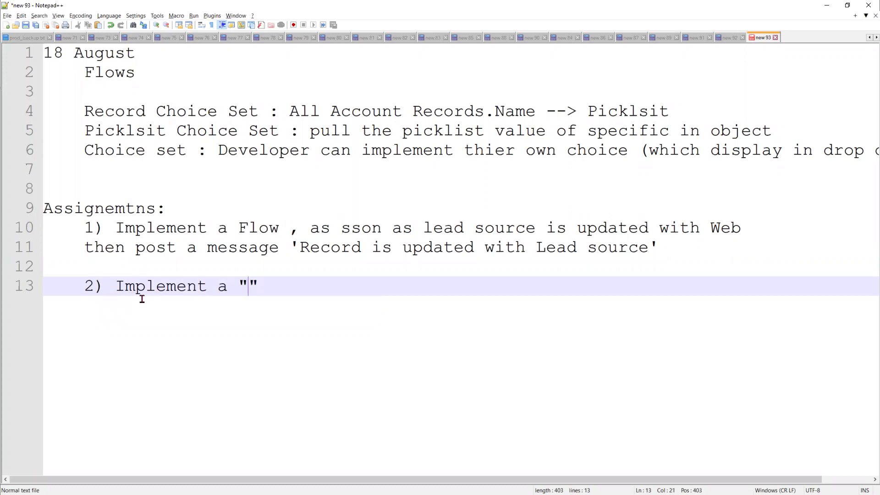
text(update s)
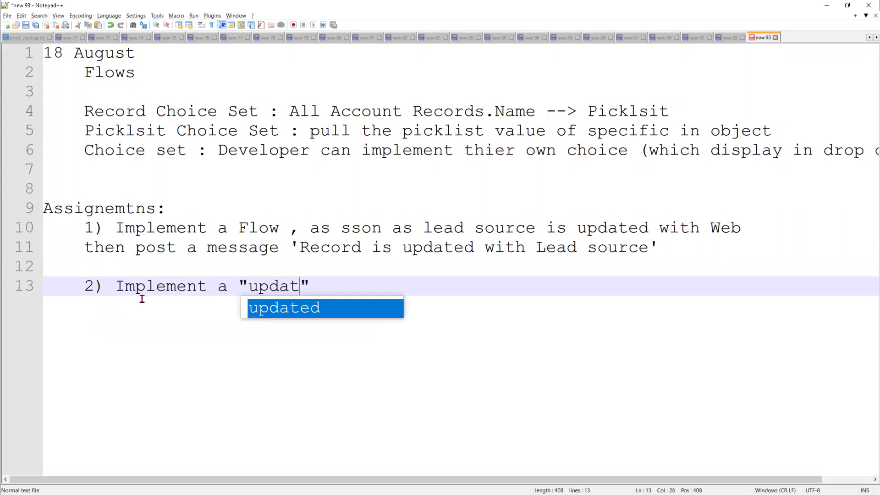
text(tage)
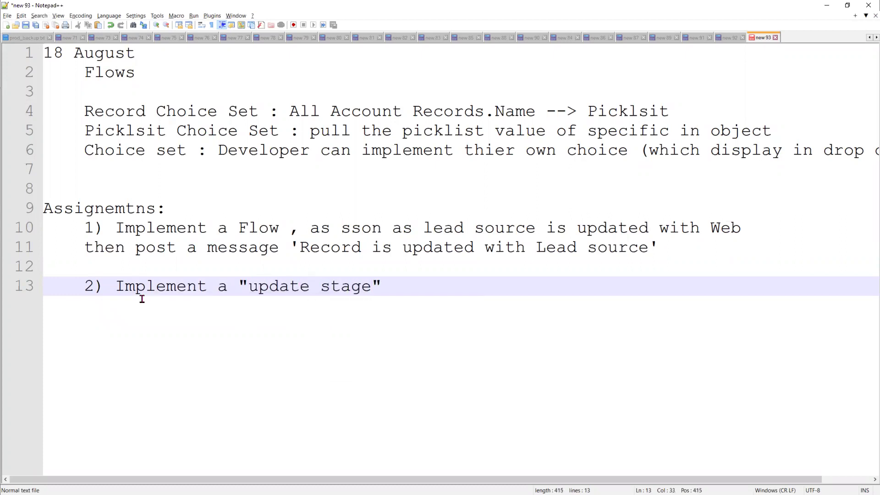
text( Button on )
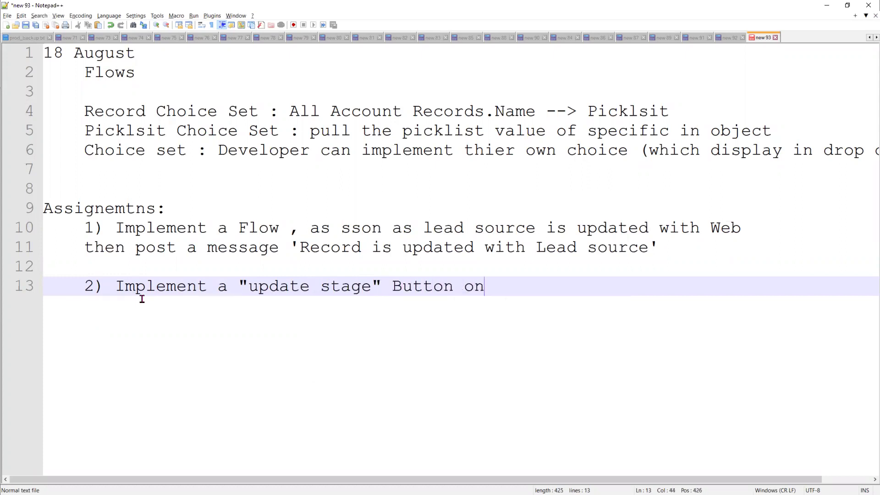
text(Opportunitu)
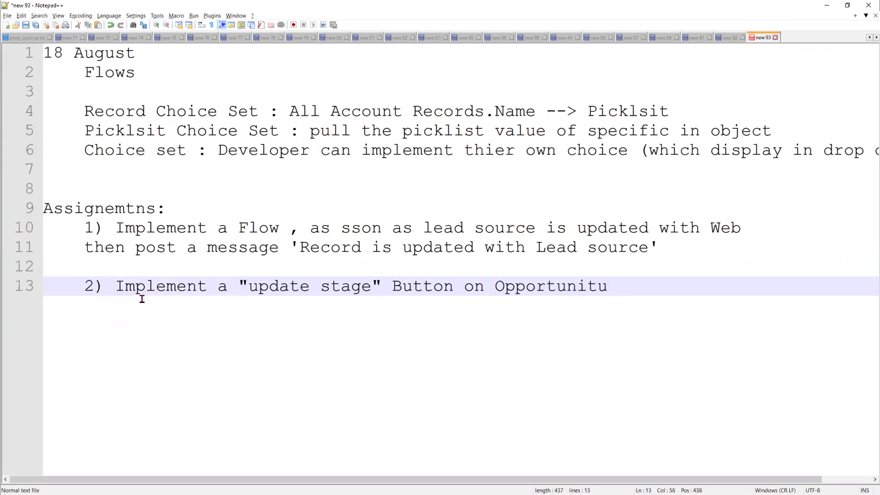
key(BackSpace)
text(y)
Step: Add the line 'on clicking on button "Update stage"' beneath the first line of assignment 2
key(Return)
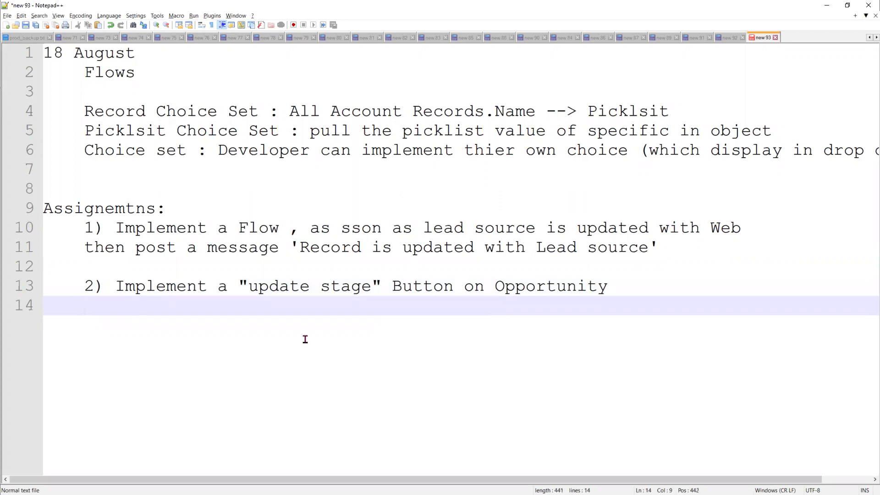
text(on clicking)
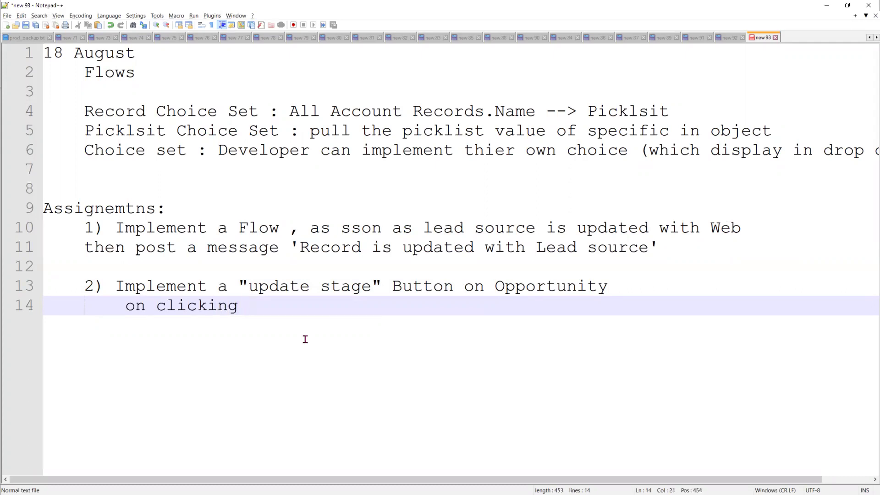
text( on )
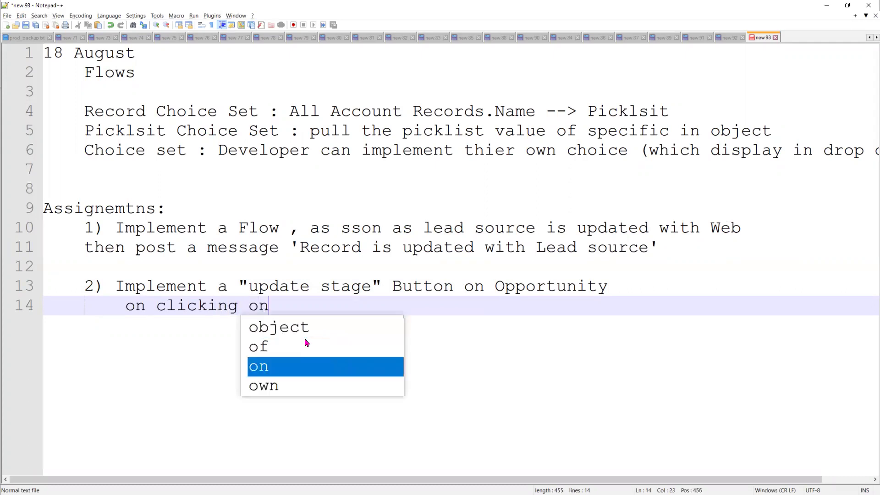
text(butto)
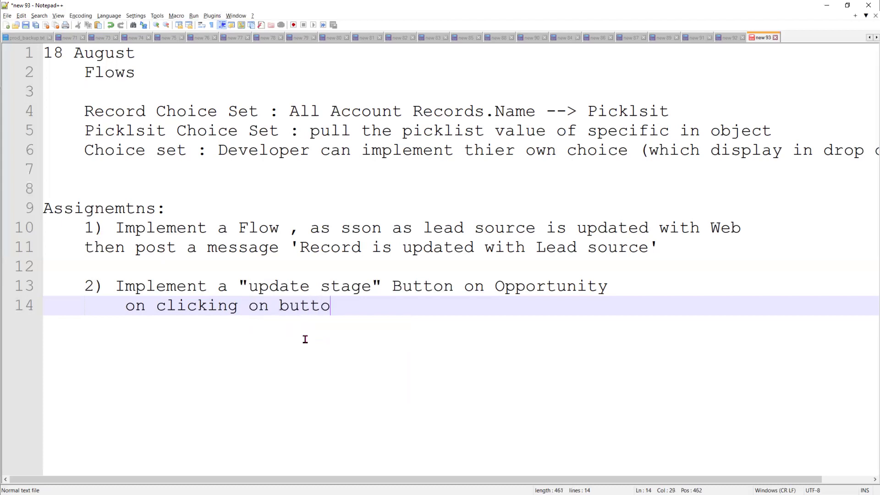
text(n ")
text(Update sta)
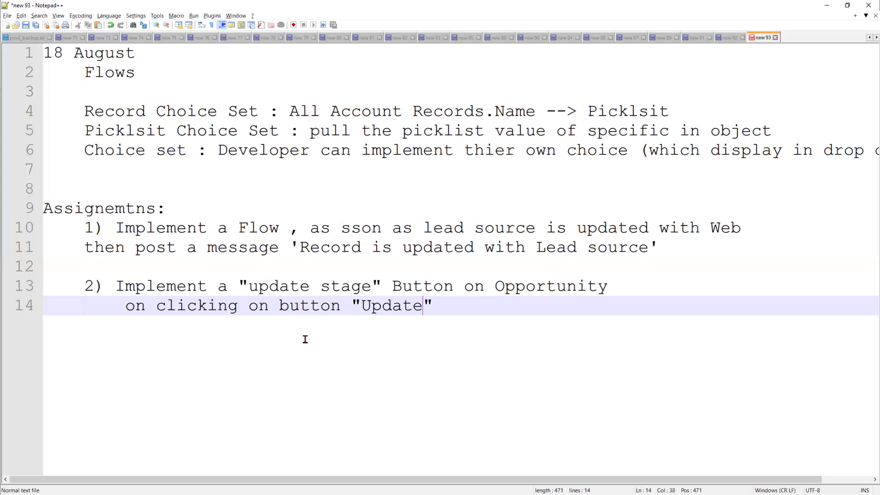
text(ge)
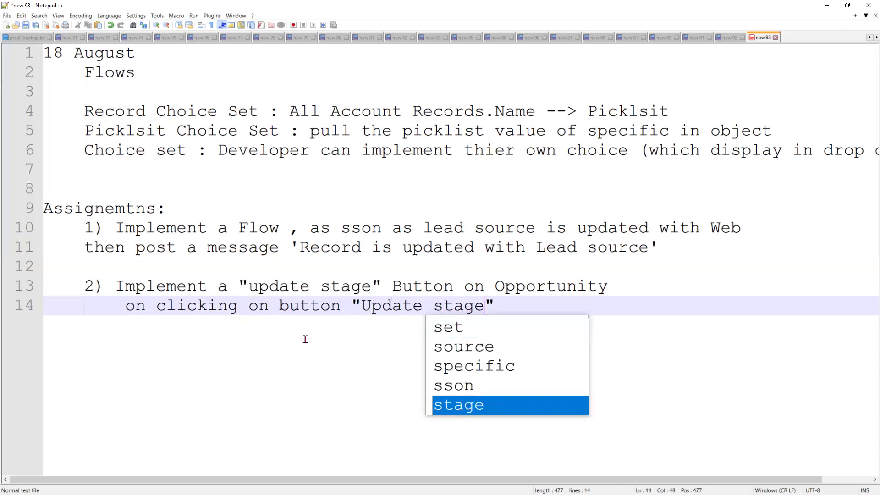
key(Right)
Step: Add the line 'show a screen' to assignment 2, followed by a further indented line 'stage Field : (picklist value)'
key(Return)
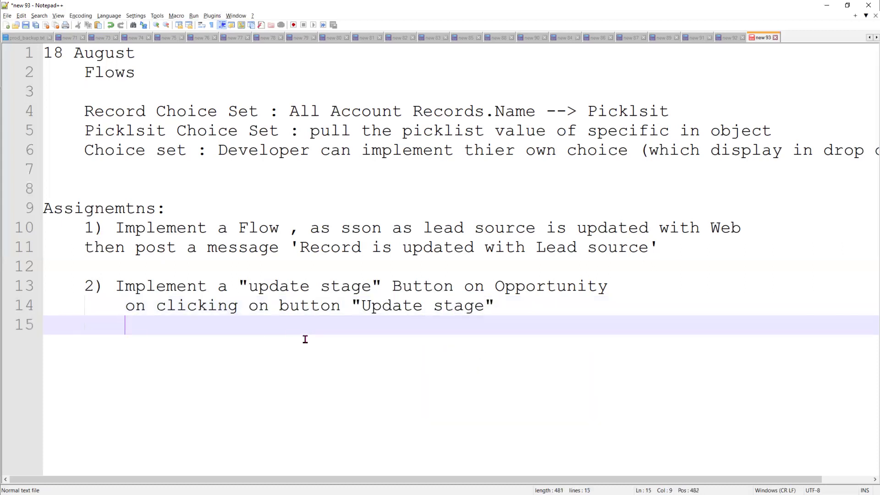
text(show a screen)
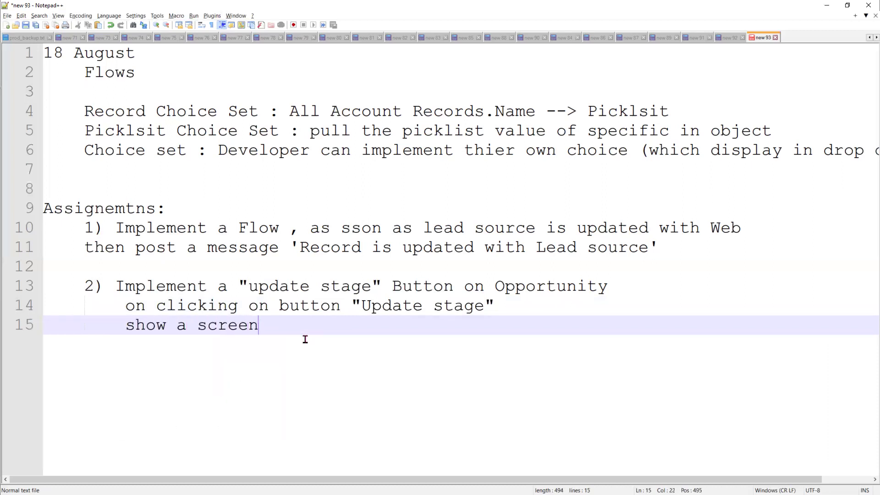
key(Return)
key(Tab)
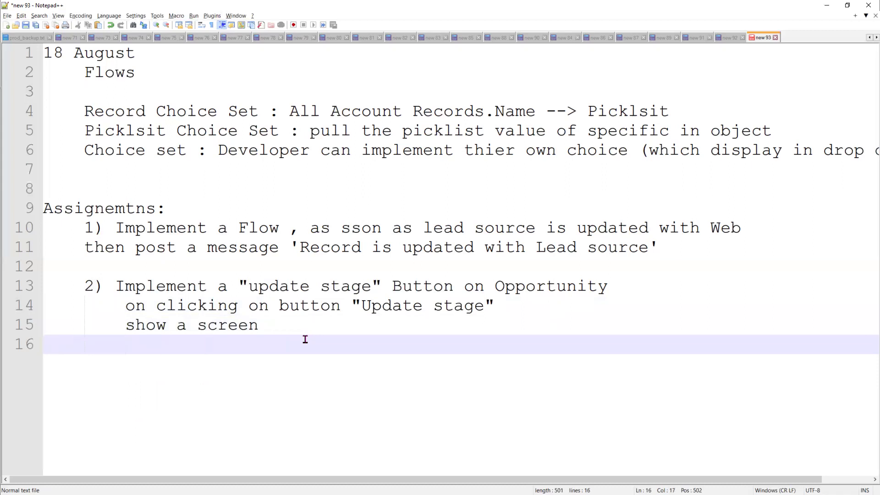
text(Dtage)
key(BackSpace)
key(BackSpace)
key(BackSpace)
key(BackSpace)
key(BackSpace)
text(stage)
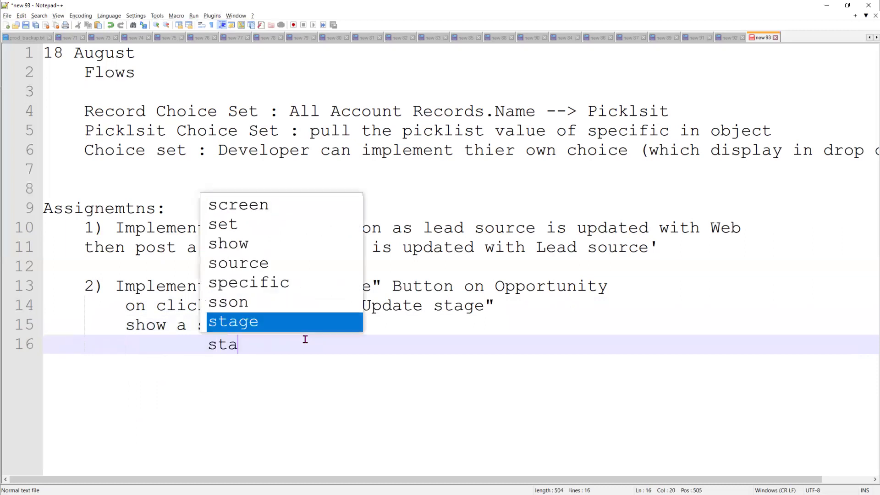
text(ield )
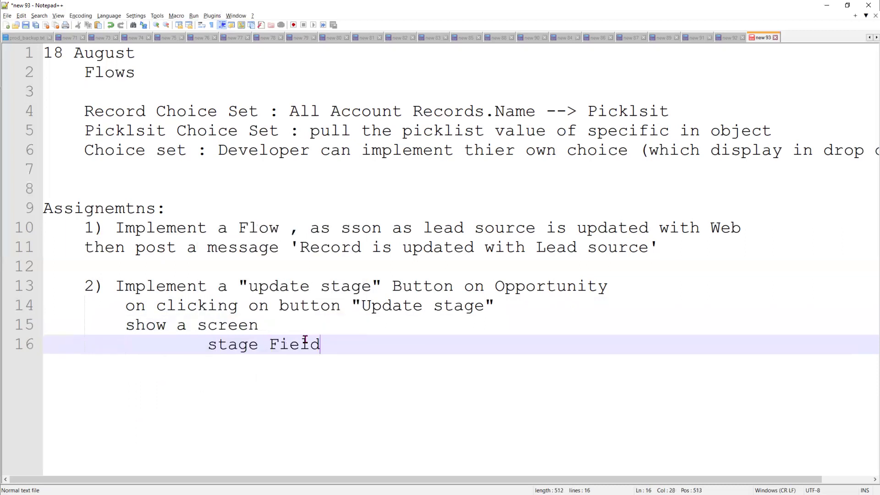
text(:  (picklist value)
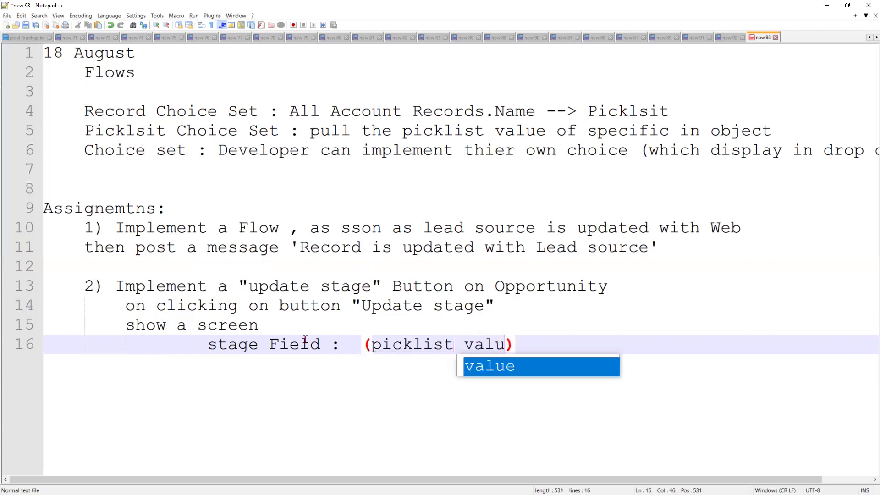
key(End)
Step: Add the line 'user should be able update the stage on the screen and save the record' at the 'show a screen' indent, followed by a new line
key(Return)
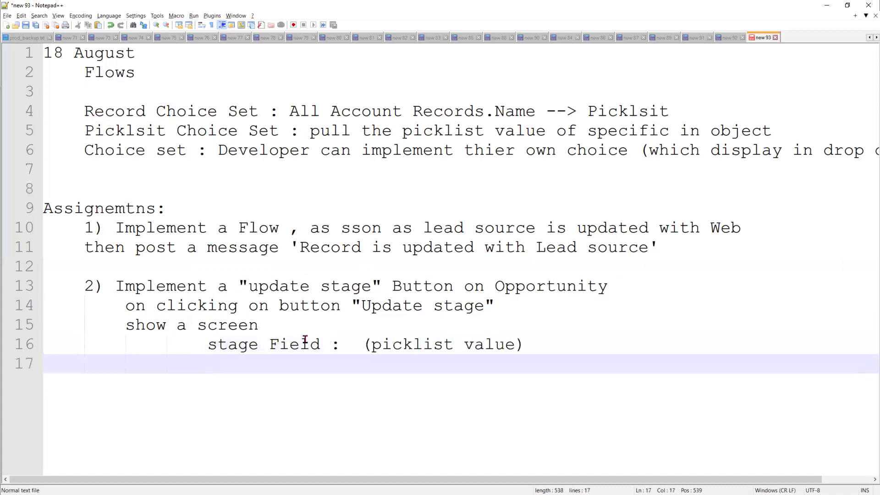
key(BackSpace)
key(BackSpace)
text(user should be abl)
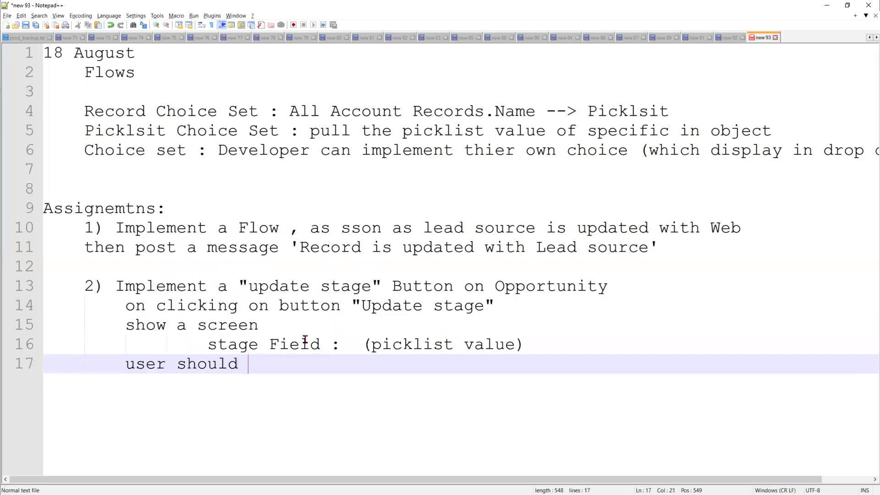
text(e )
text(upda)
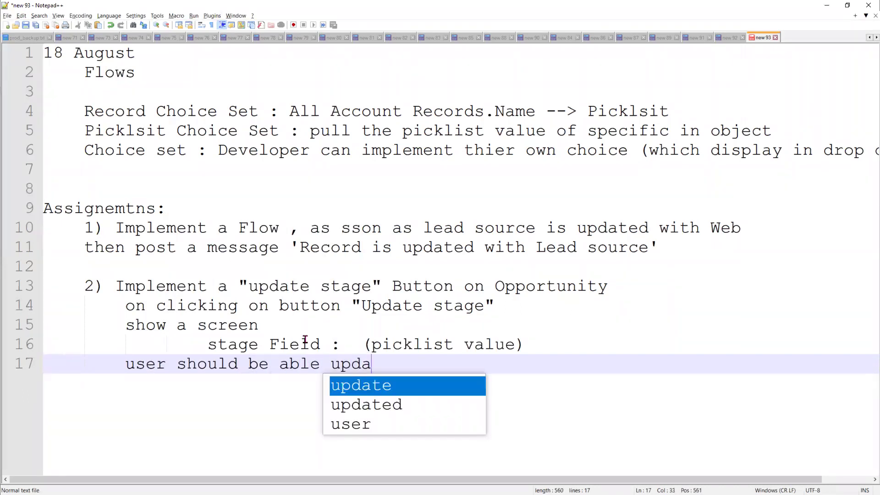
text(te the )
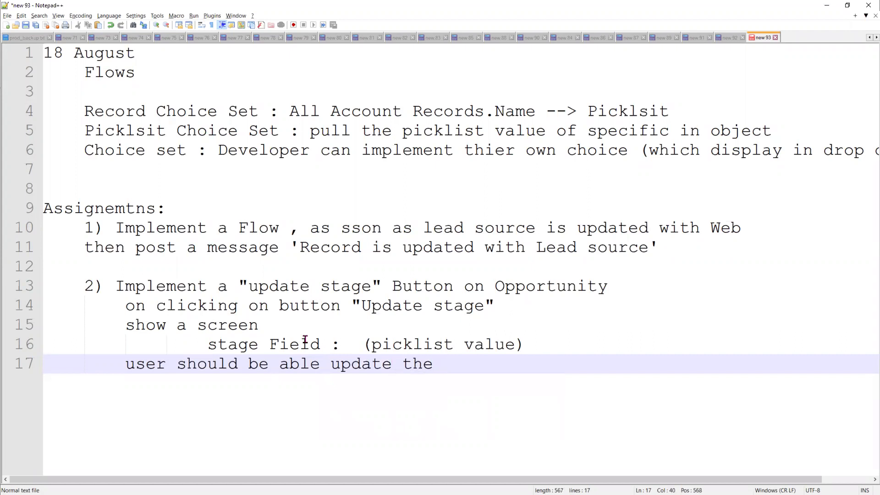
text(stage on t)
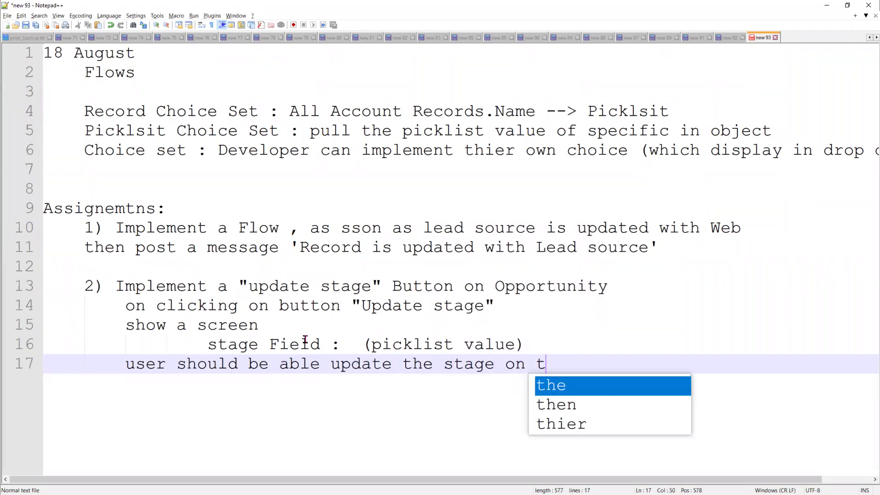
text(he scree)
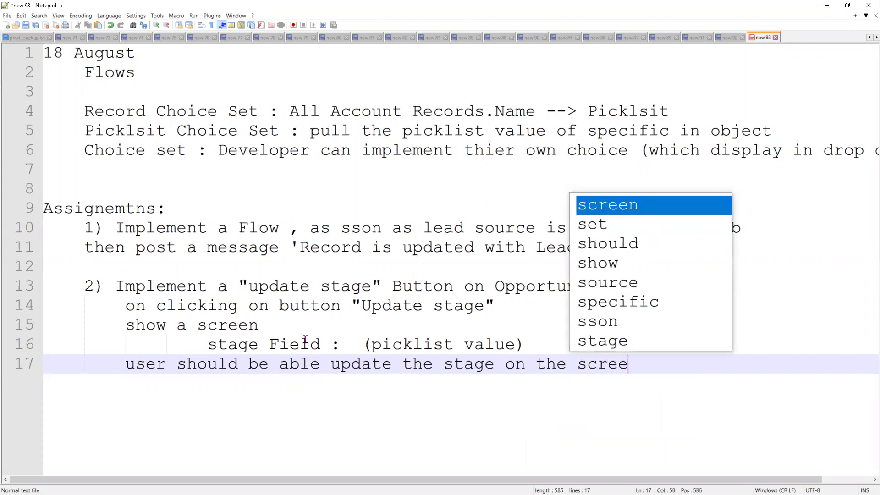
text(n and save the )
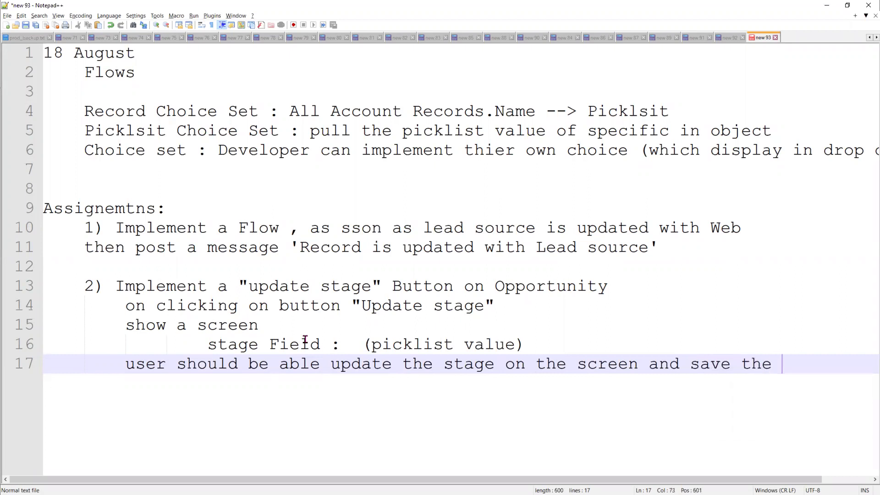
text(record)
key(Return)
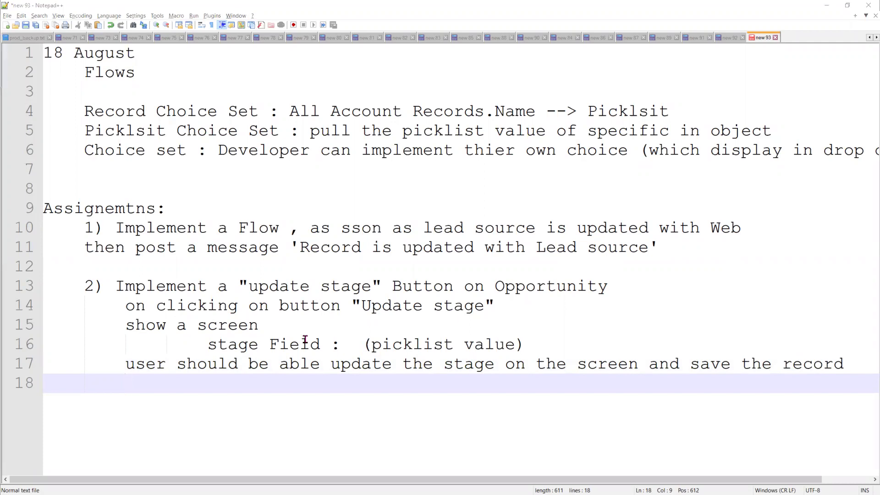
Step: Switch to Salesforce in Chrome and open the details of the opportunity Tech1 from the Opportunities list
key(alt+Tab)
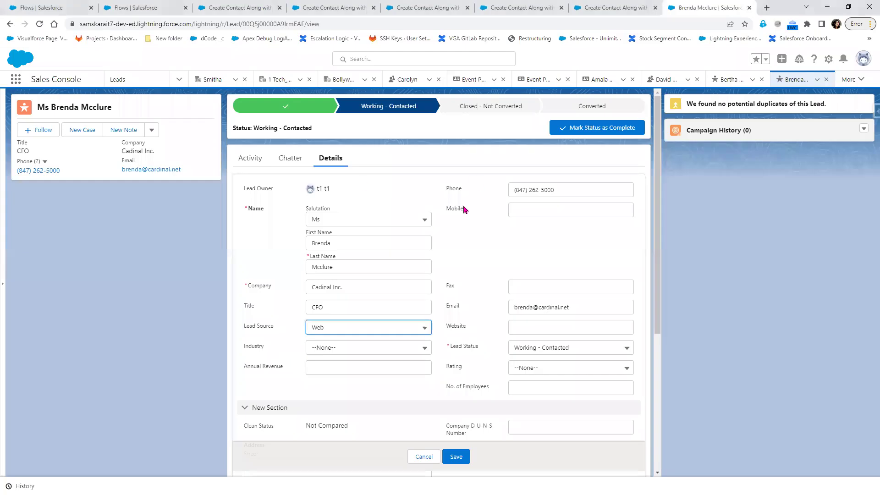
click(179, 79)
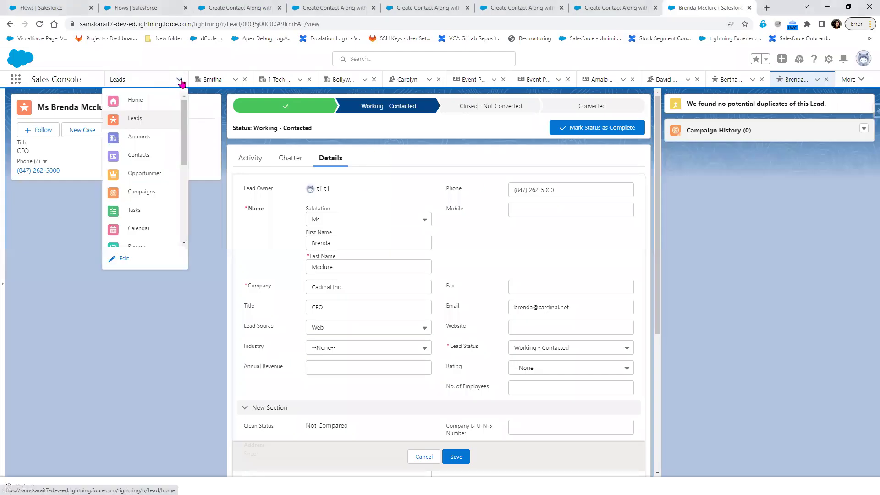
click(146, 175)
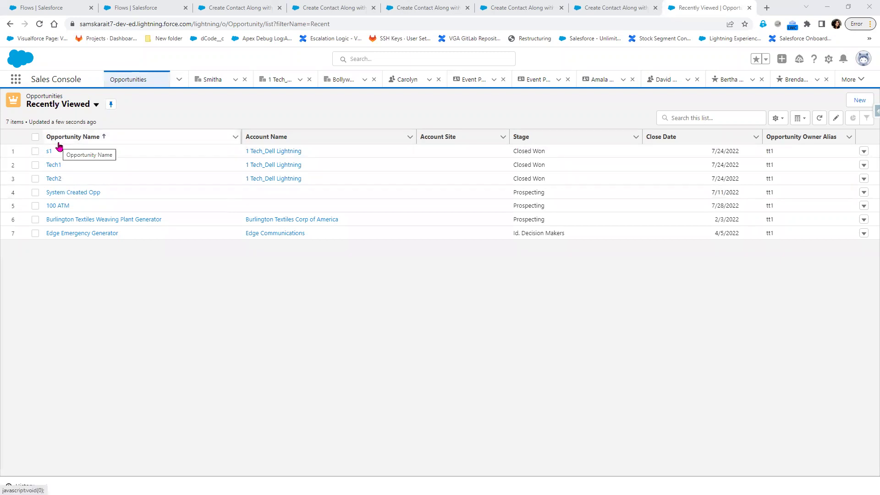
click(54, 167)
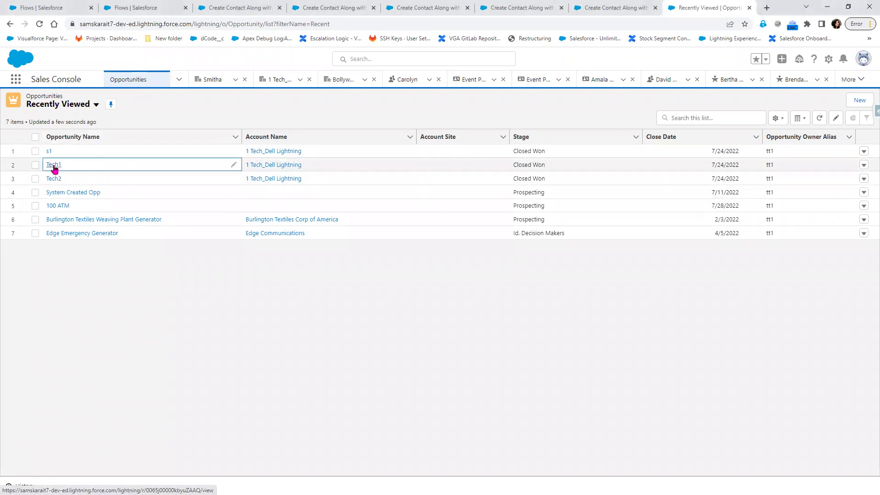
click(54, 165)
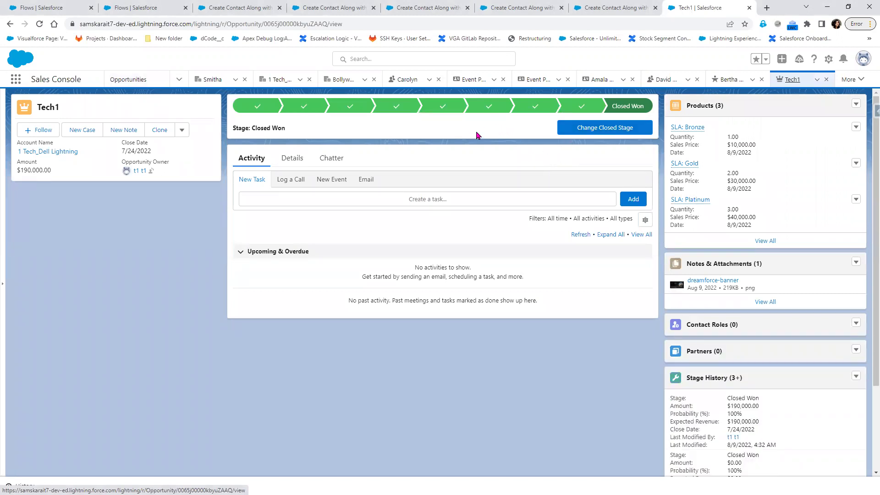
click(292, 164)
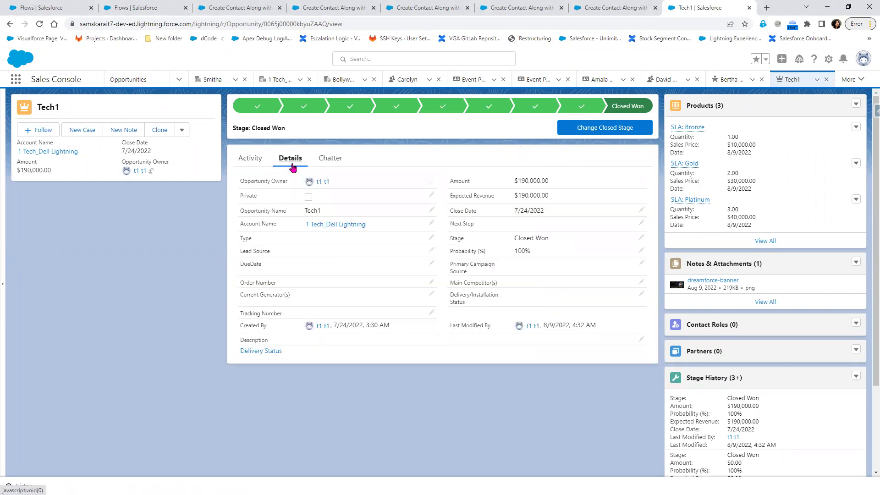
Step: Set the Stage of opportunity Tech1 to Prospecting and save the record
click(641, 237)
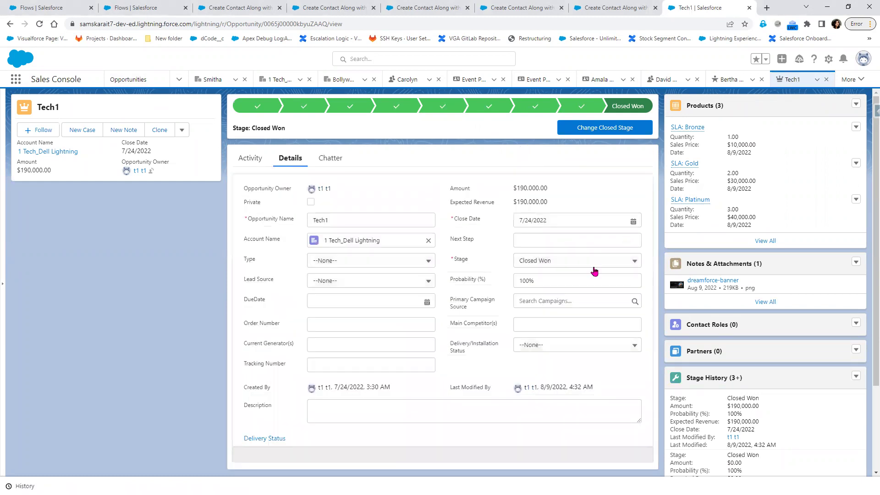
click(581, 263)
click(570, 298)
click(456, 456)
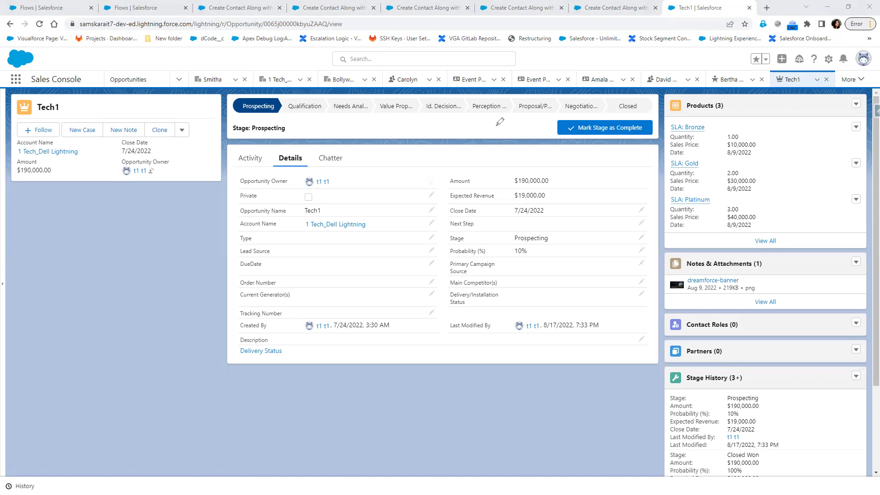
mouse_move(492, 123)
mouse_down()
mouse_move(493, 135)
mouse_move(514, 121)
mouse_move(542, 121)
mouse_move(544, 132)
mouse_move(493, 129)
mouse_up()
mouse_move(335, 145)
mouse_down()
mouse_move(343, 198)
mouse_move(338, 145)
mouse_move(564, 179)
mouse_move(582, 255)
mouse_move(369, 266)
mouse_move(337, 139)
mouse_up()
drag(365, 184, 365, 216)
mouse_move(367, 186)
mouse_down()
mouse_move(512, 216)
mouse_move(300, 211)
mouse_up()
mouse_move(340, 191)
mouse_down()
mouse_move(340, 222)
mouse_move(349, 207)
mouse_up()
Step: Draw a large rectangular annotation frame over the Tech1 detail fields as a mock-up of the flow screen
drag(291, 166, 526, 166)
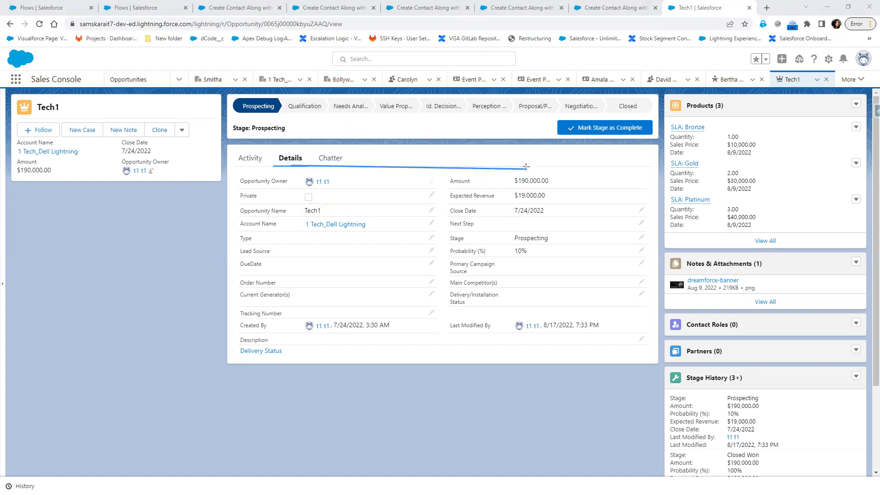
mouse_move(274, 165)
mouse_down()
mouse_move(274, 240)
mouse_move(527, 243)
mouse_up()
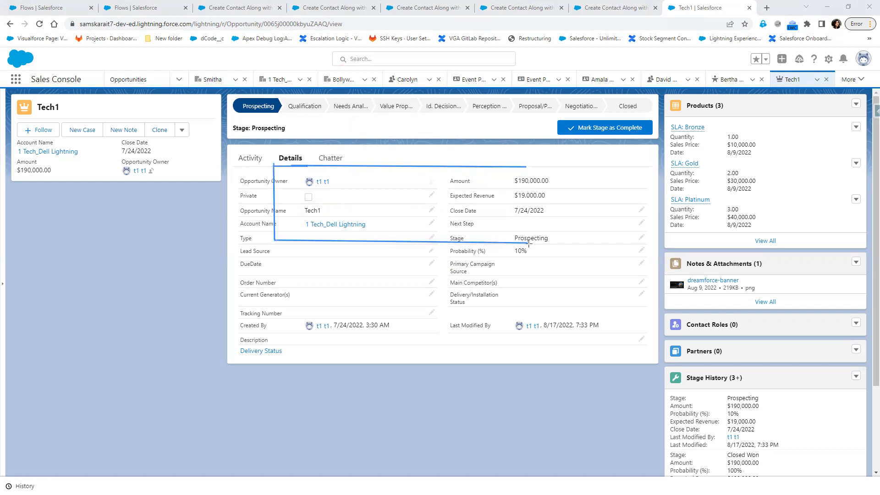
drag(526, 168, 528, 243)
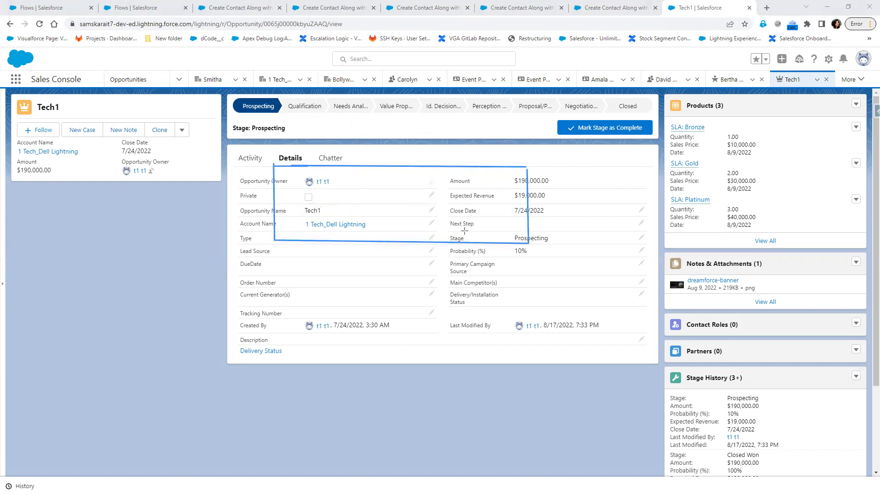
Step: Sketch a picklist box with a drop-down arrow inside the annotation frame and label it 'Stage'
mouse_move(385, 189)
mouse_down()
mouse_move(387, 212)
mouse_move(417, 191)
mouse_move(499, 191)
mouse_up()
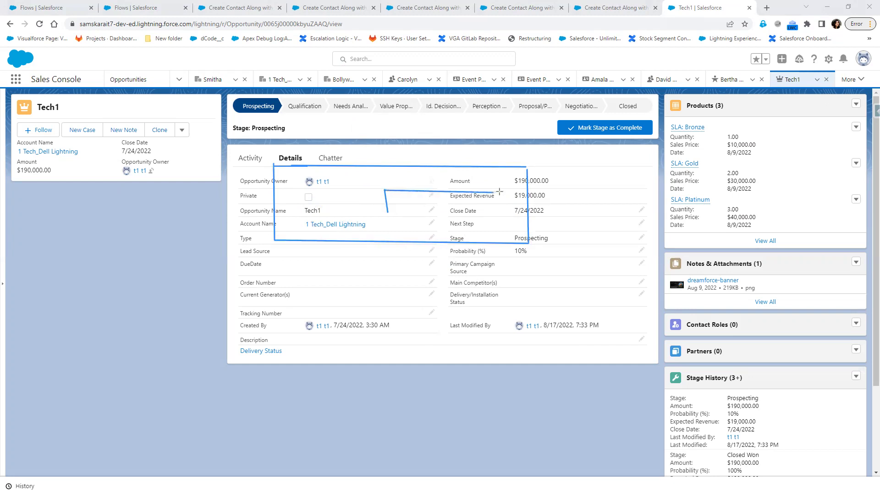
mouse_move(388, 213)
mouse_down()
mouse_move(500, 214)
mouse_move(500, 191)
mouse_move(491, 217)
mouse_move(501, 204)
mouse_move(502, 214)
mouse_up()
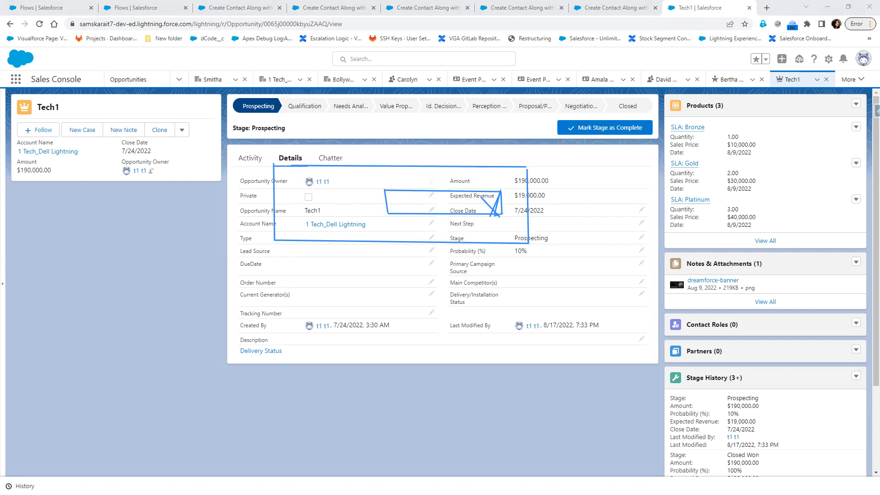
click(303, 202)
text(St)
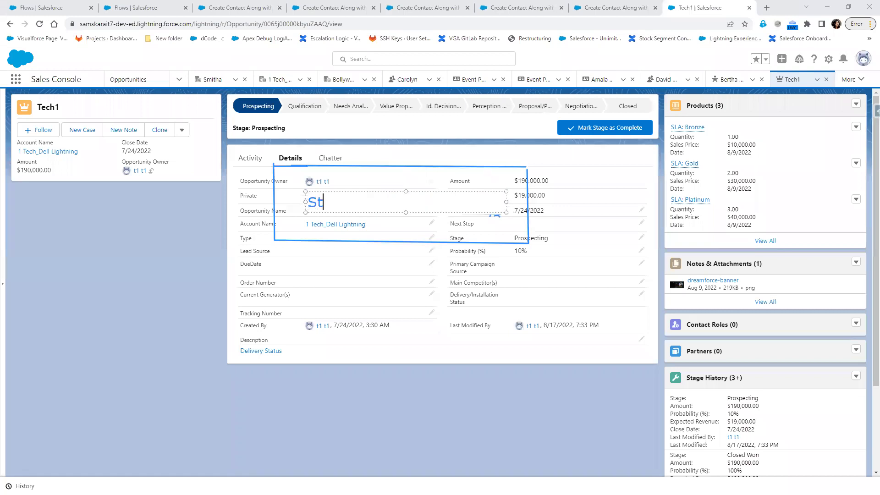
text(age)
drag(385, 191, 501, 214)
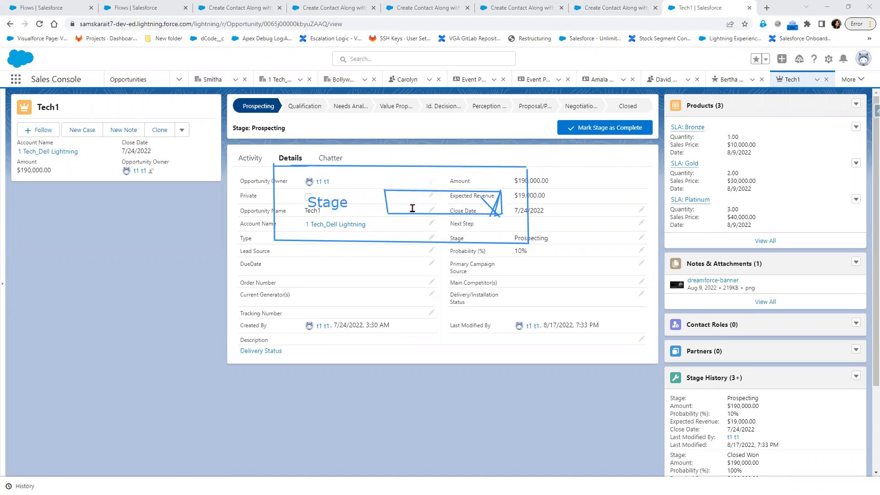
Step: Add the text annotation 'Prospecting' inside the sketched Stage picklist box
click(389, 200)
text(Pro)
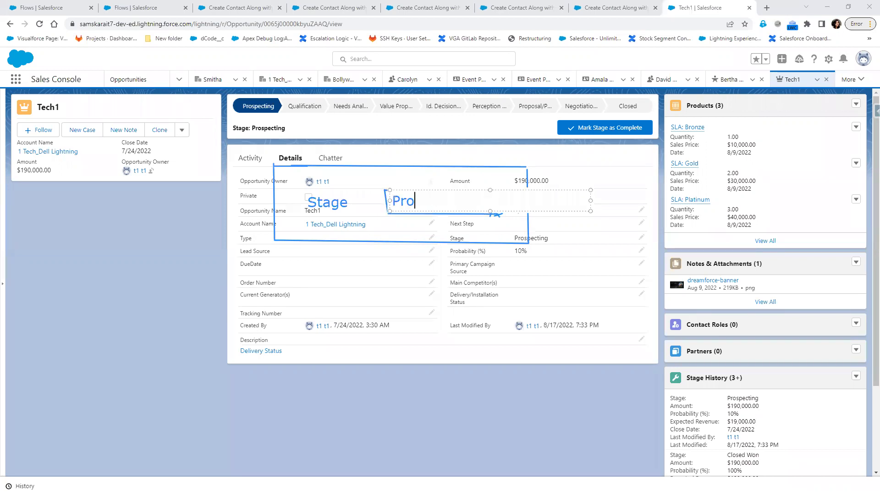
text(specting)
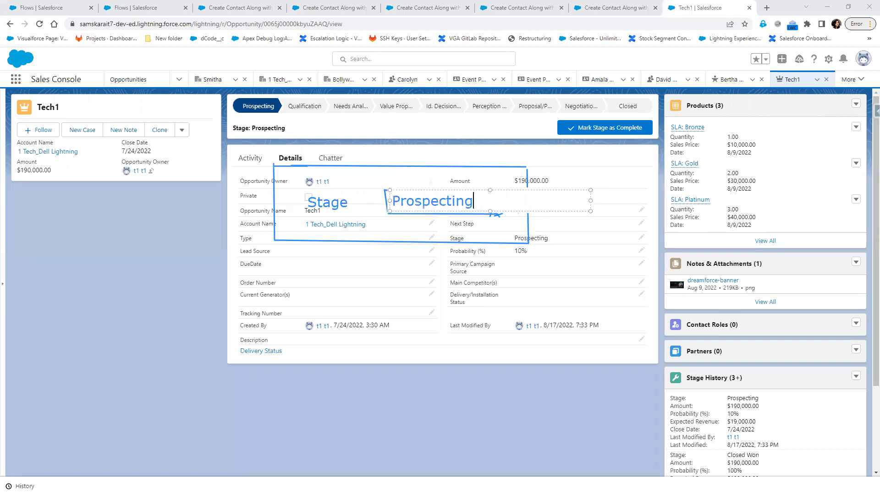
click(458, 218)
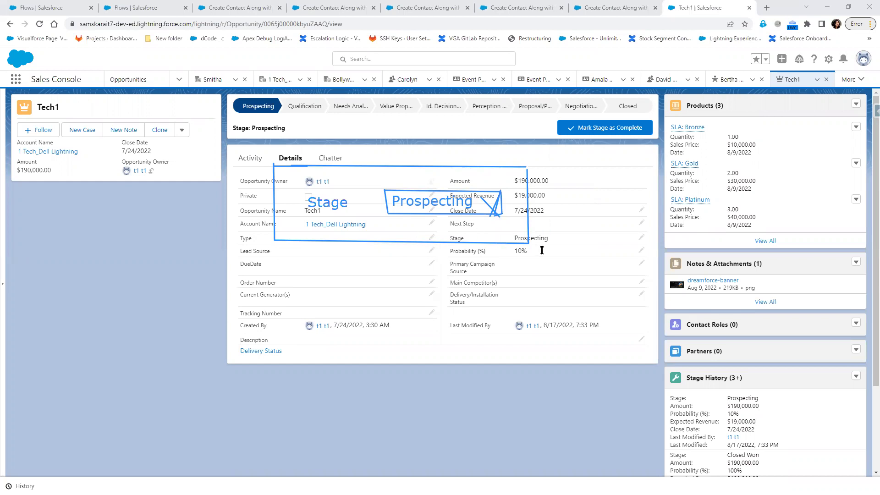
click(529, 272)
key(Escape)
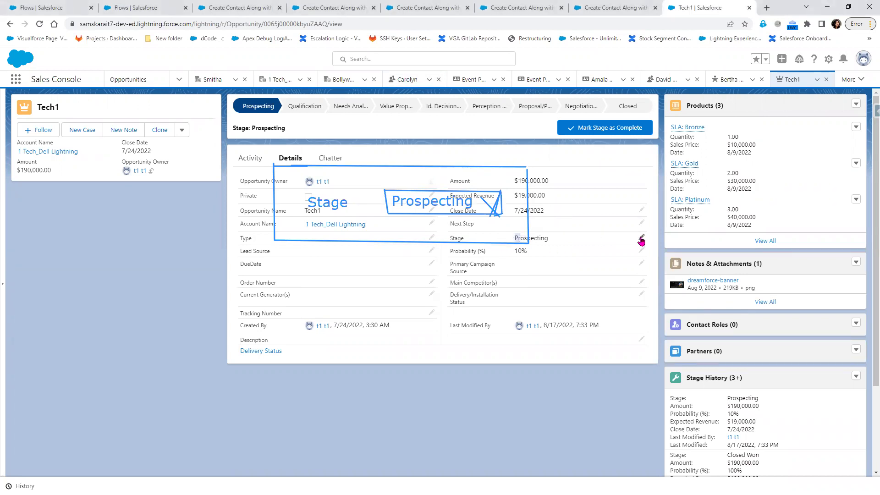
Step: Edit the Stage of opportunity Tech1 and choose Qualification, leaving the record unsaved
click(641, 239)
click(556, 262)
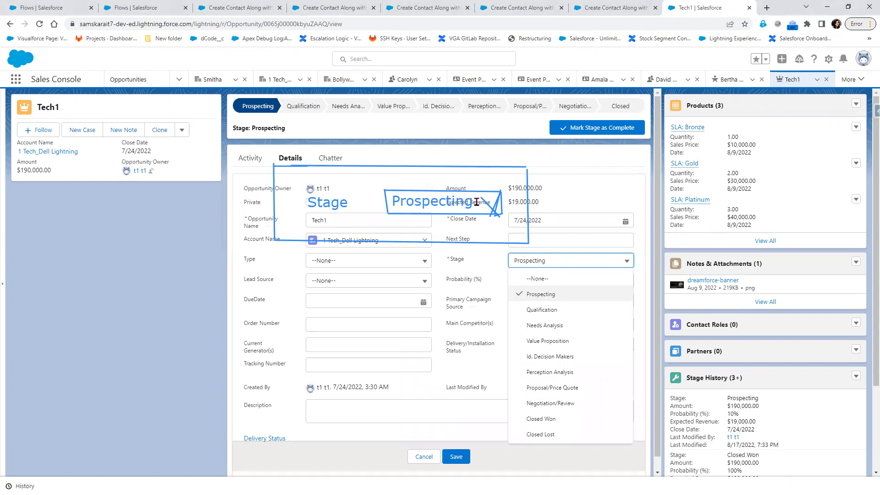
click(539, 311)
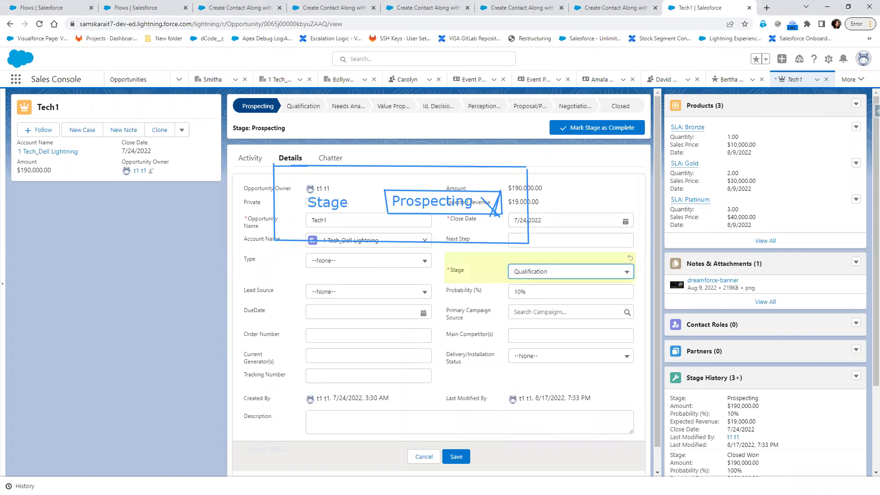
Step: Switch to Notepad++, highlight the text of assignment 2, and start a new line below it
key(alt+Tab)
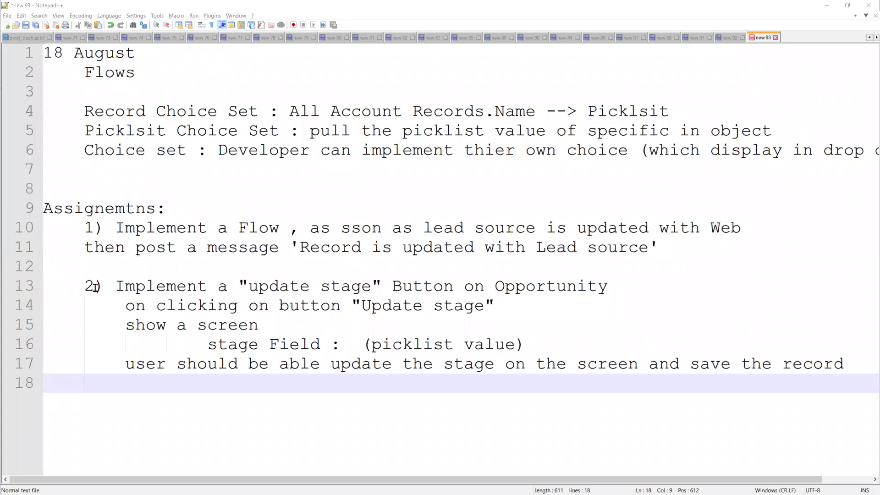
drag(79, 287, 201, 381)
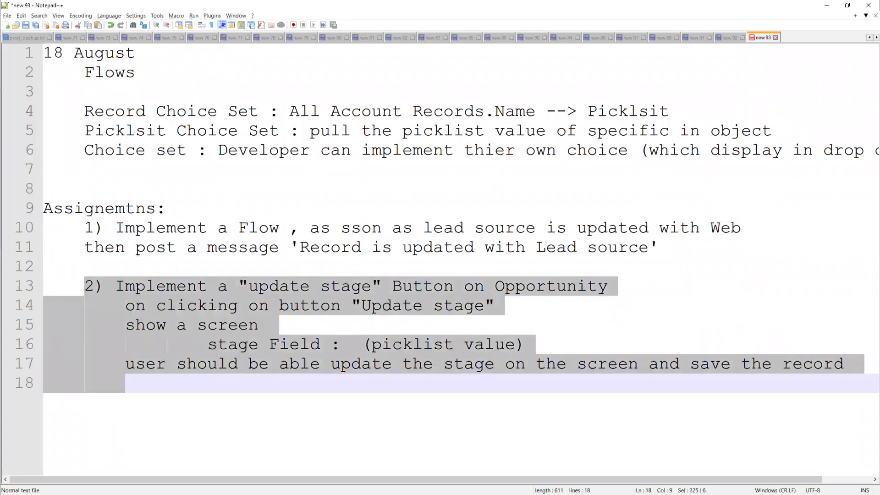
click(359, 393)
key(Return)
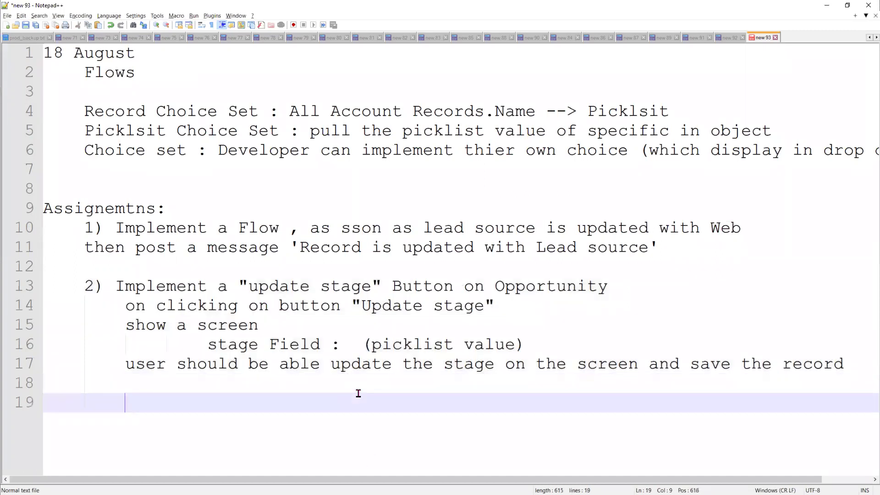
Step: Write the third assignment as '3) Post a chatter message to the group "Mulesfot Integration"'
text(3) Post a chatter)
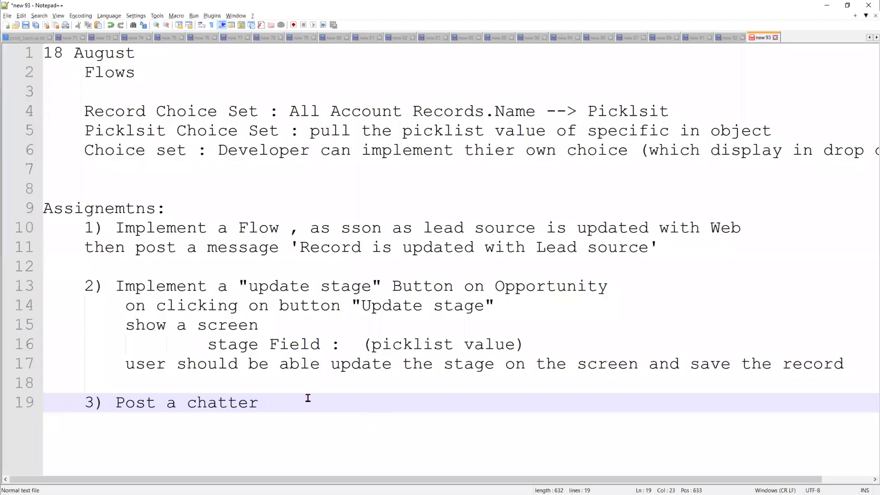
text(me)
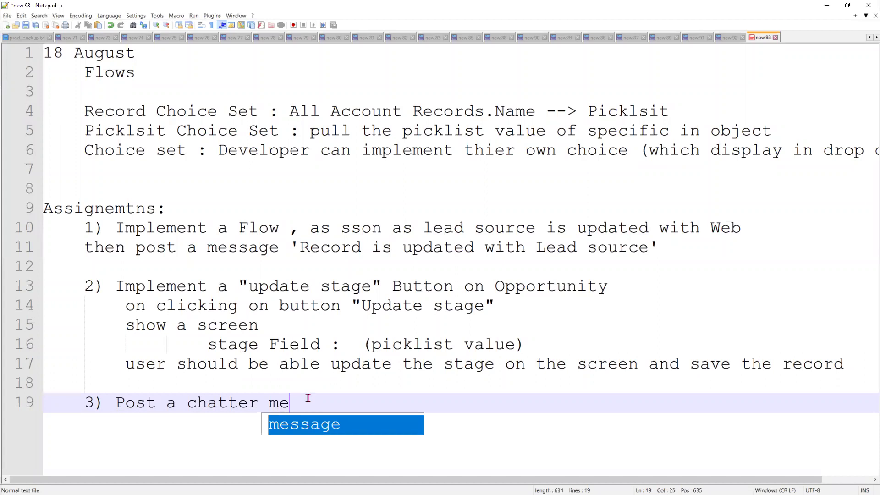
text(ssage to the f)
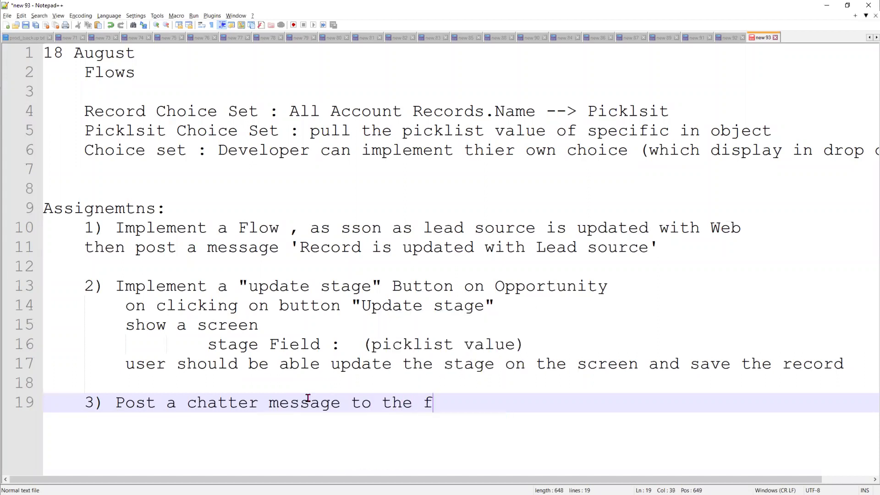
key(BackSpace)
text(group )
text(")
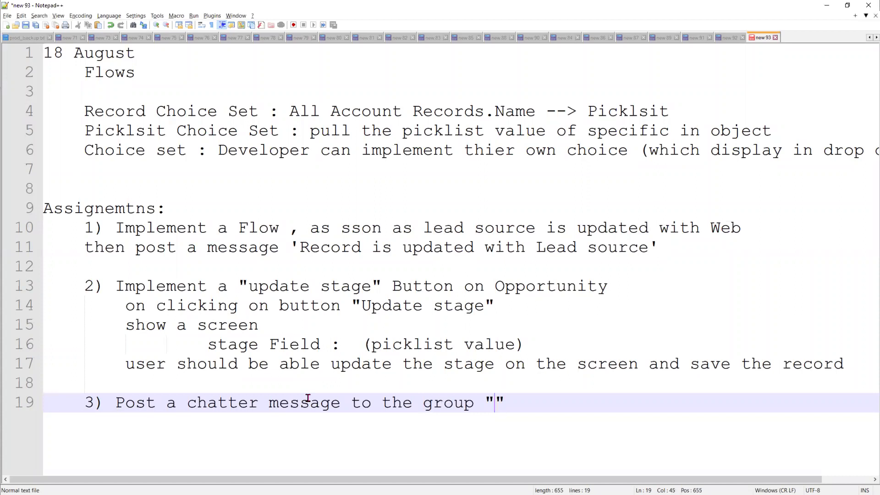
text(Mulesfor)
key(BackSpace)
text(t )
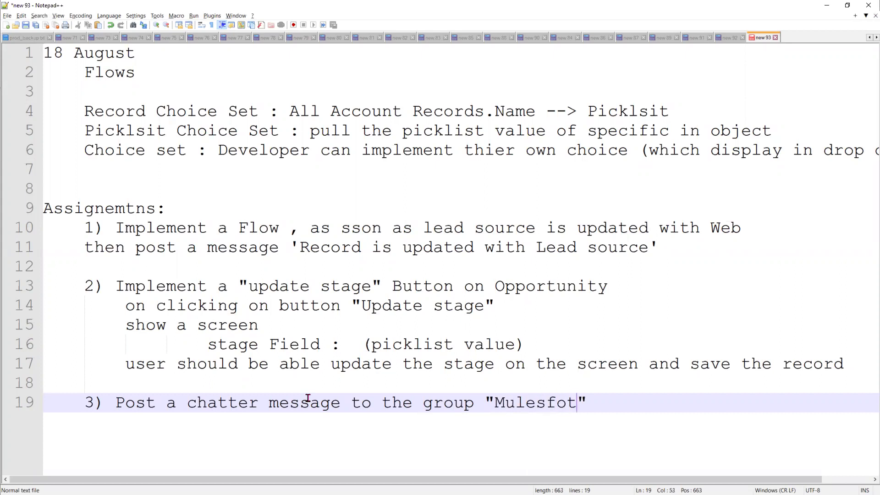
text(Integr)
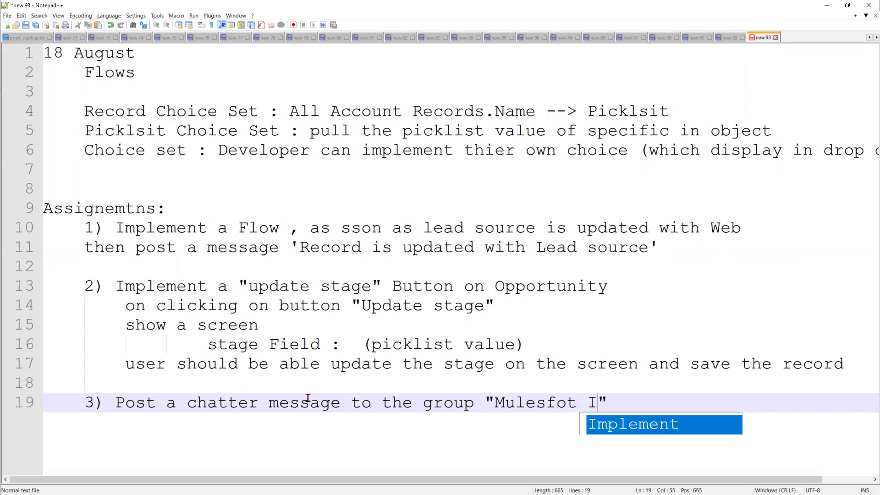
text(ation)
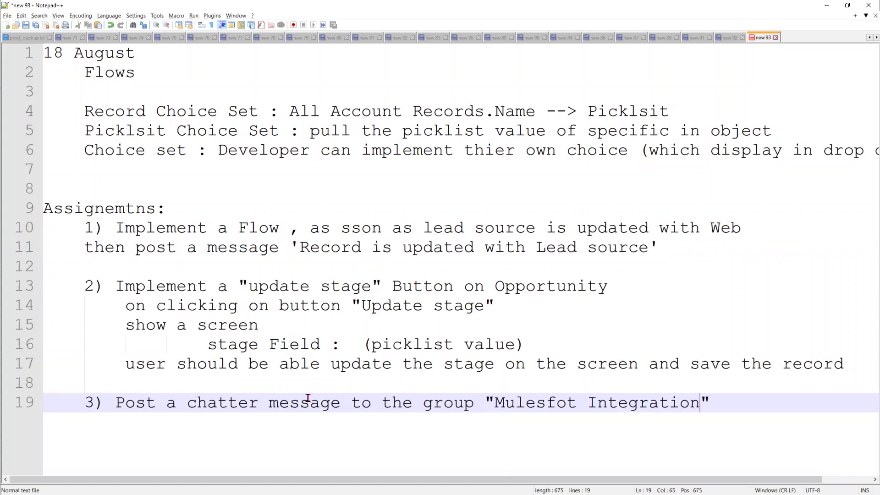
Step: Complete the third assignment with the condition 'as soon as platform event fires'
key(End)
text(as soon a)
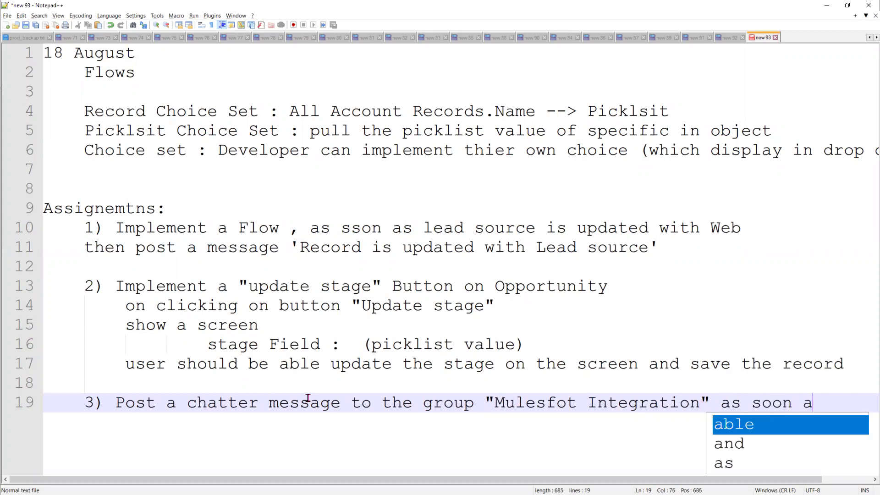
text(s plat)
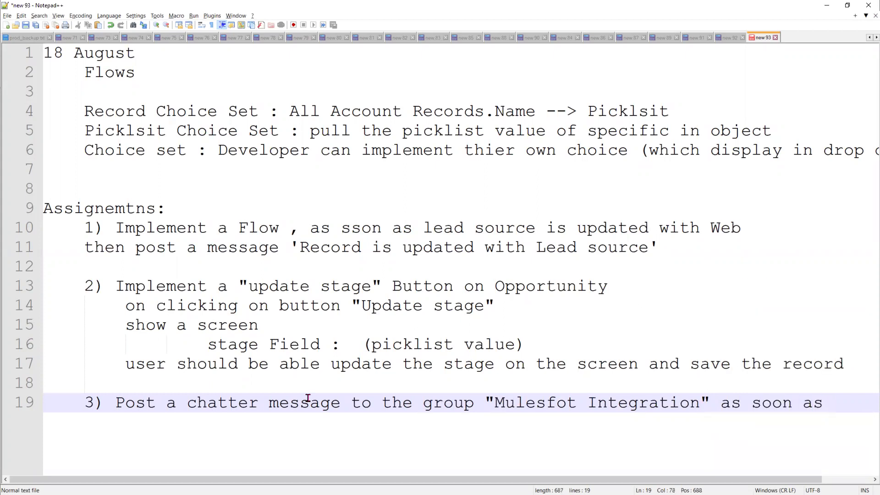
text(form)
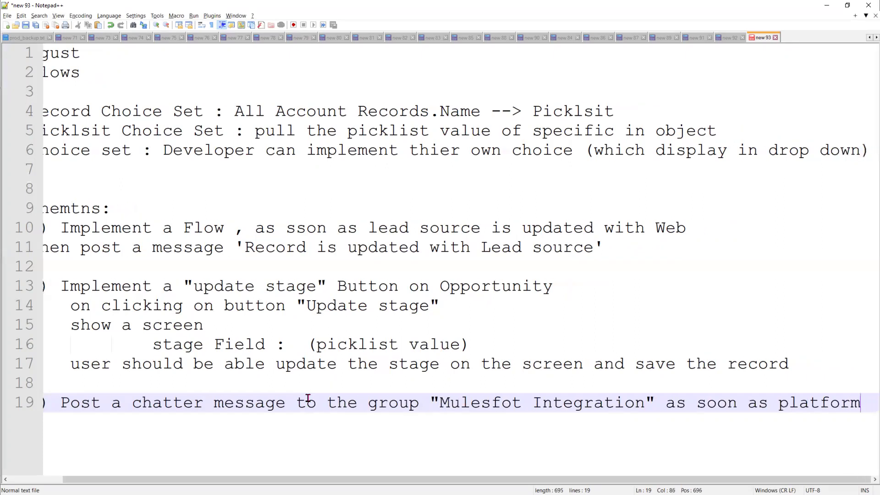
text( event fi)
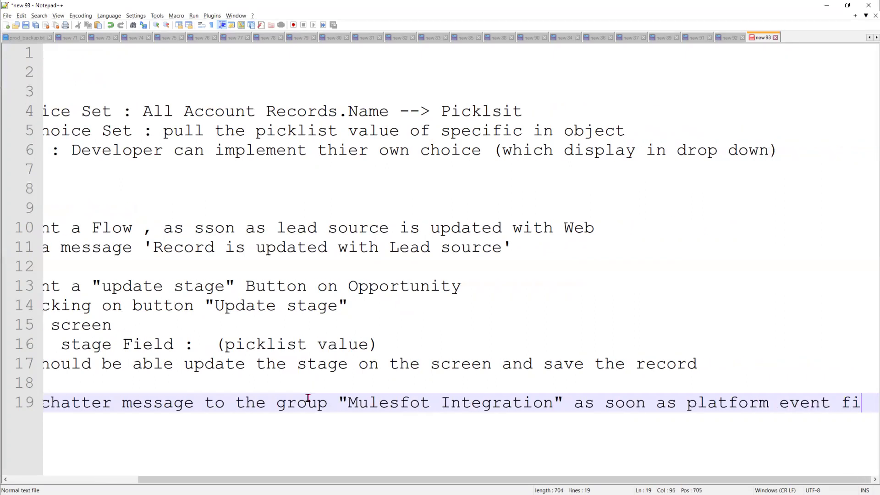
text(res)
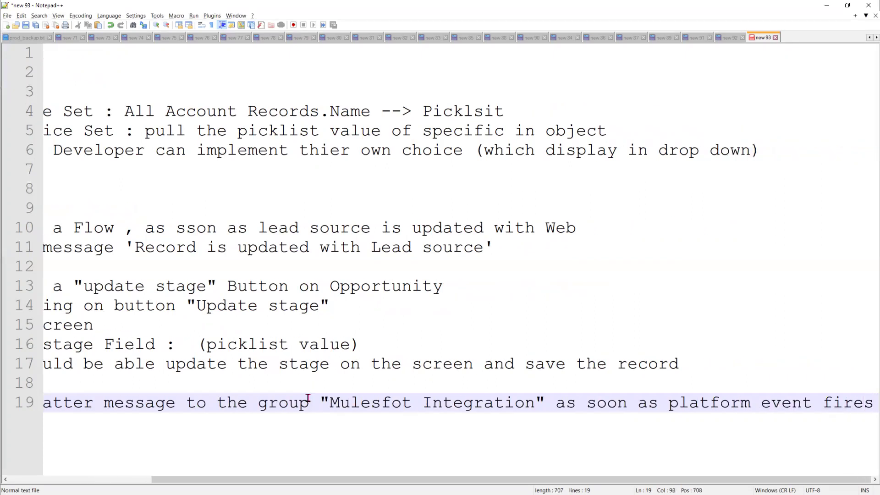
scroll(220, 460, left, 5)
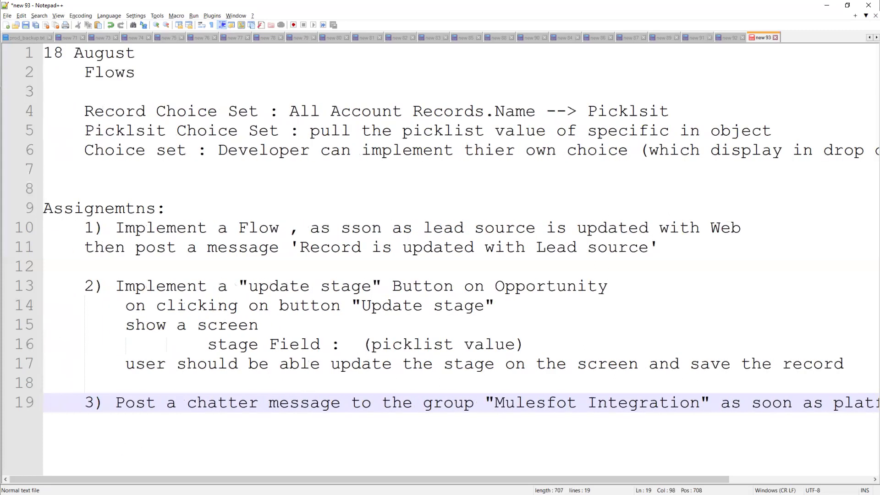
scroll(100, 438, right, 3)
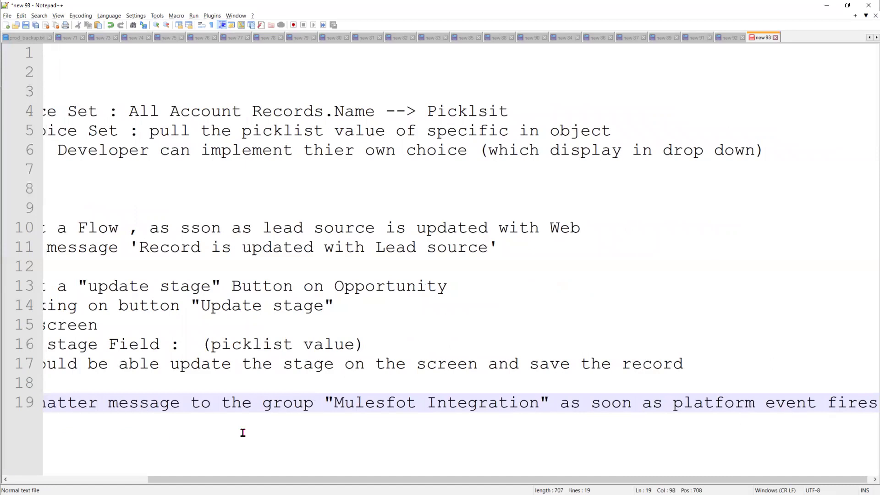
Step: Add the unindented heading 'Interview Questions :' a few lines below the third assignment
key(Return)
key(Return)
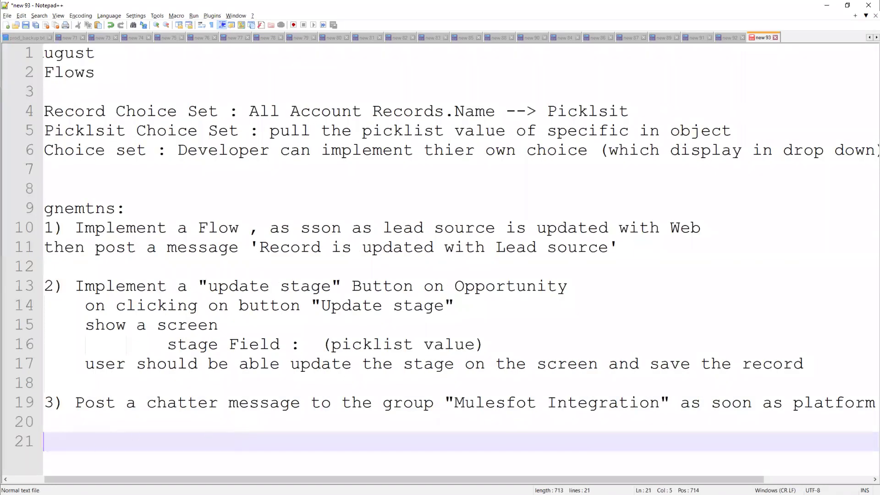
key(Home)
key(BackSpace)
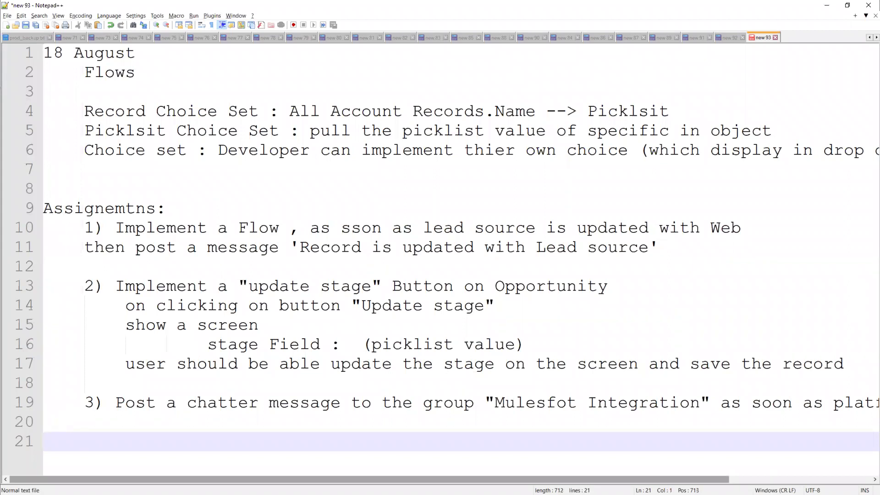
key(Return)
text(Inter)
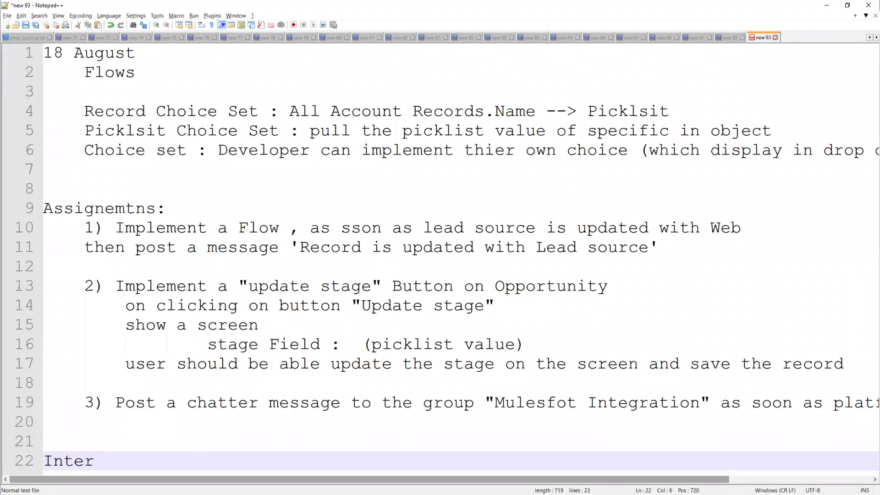
text(view Ques)
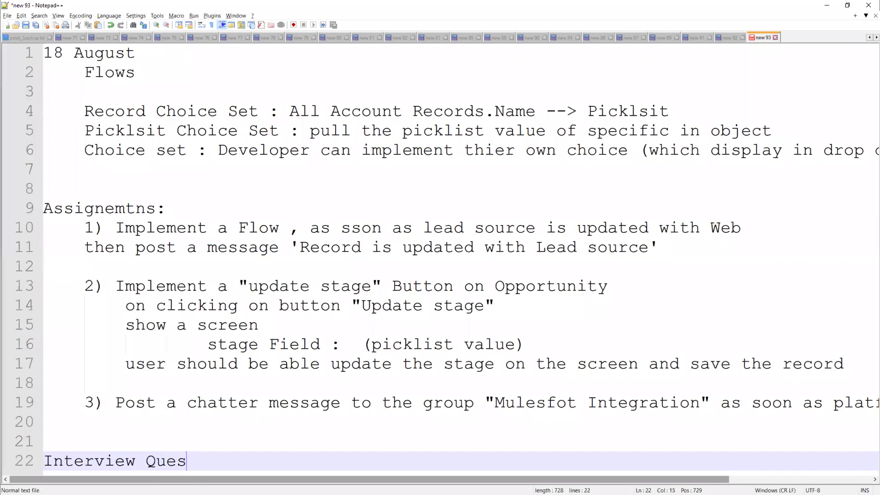
text(tions ?)
key(Return)
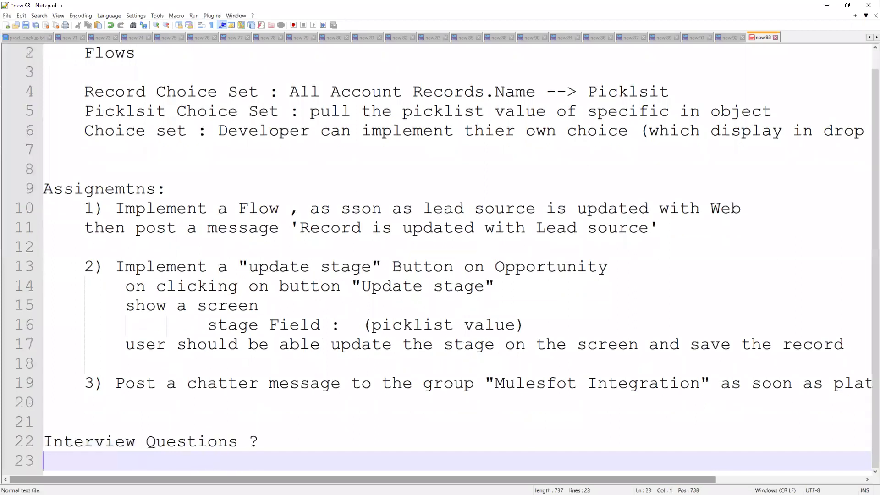
click(277, 440)
key(BackSpace)
text(:)
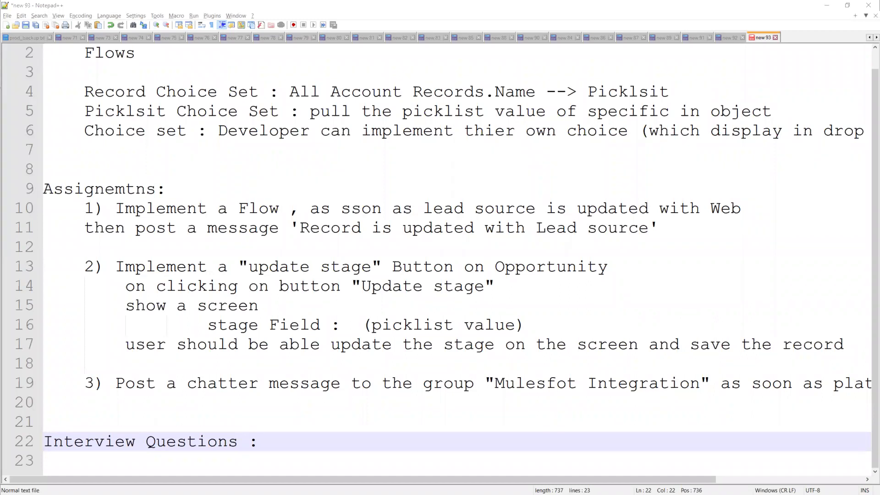
Step: Enter the indented question 'what is Platform Event?' under the Interview Questions heading
click(265, 455)
key(Tab)
text(what is Platform Event?)
key(Return)
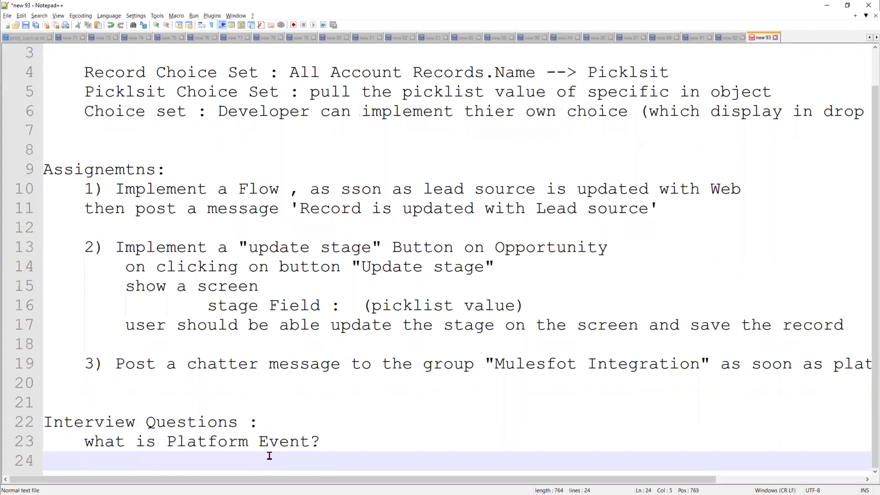
Step: Add the question 'What are the different type of Platform Event' and highlight both interview question lines
text(What are the different  type of )
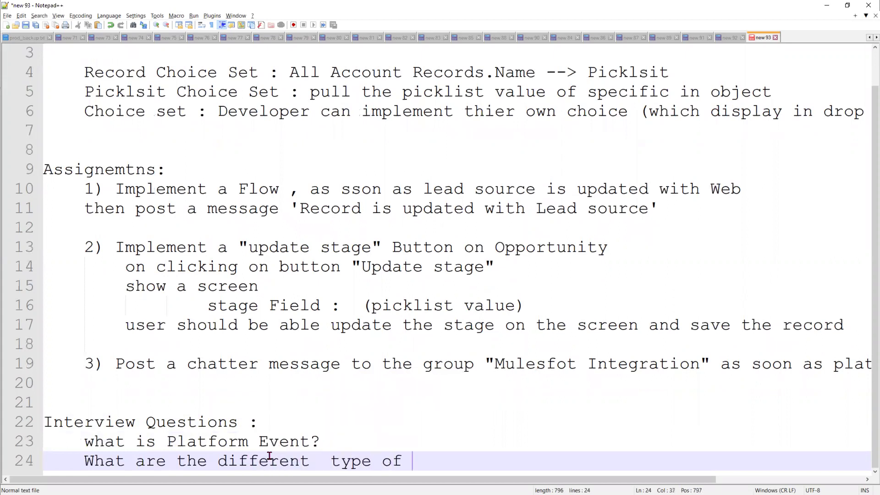
text(Platform )
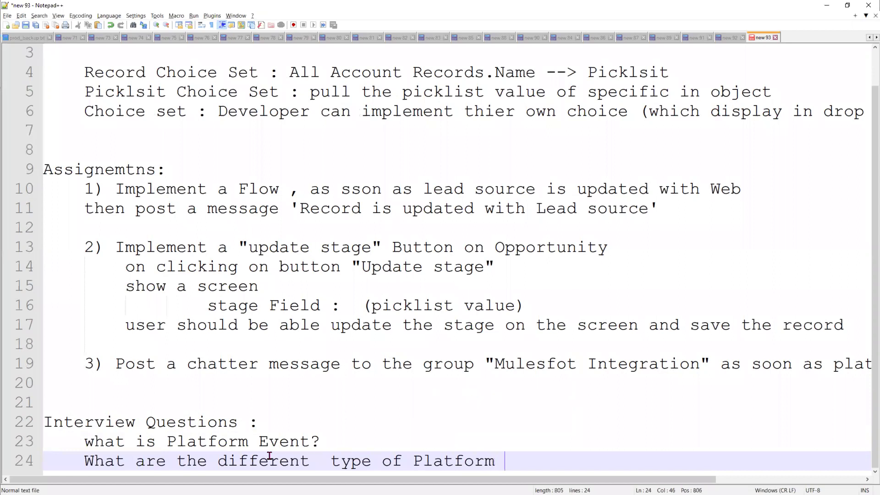
text(Event)
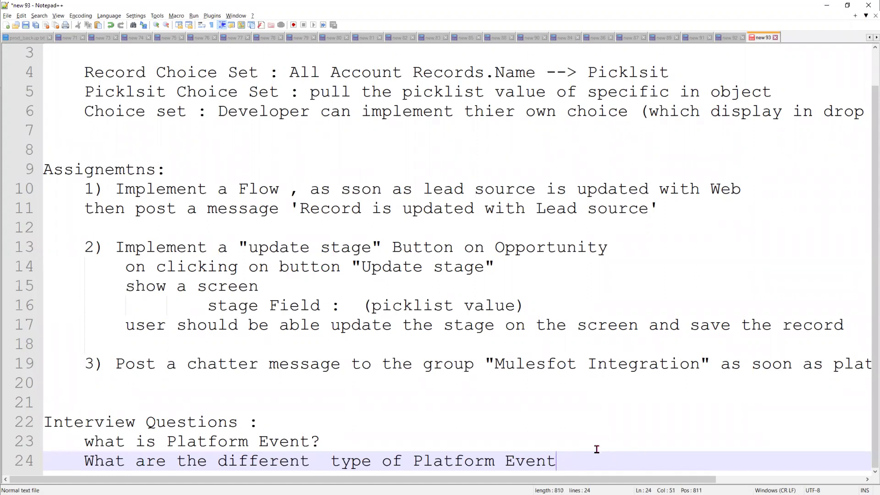
drag(597, 448, 30, 423)
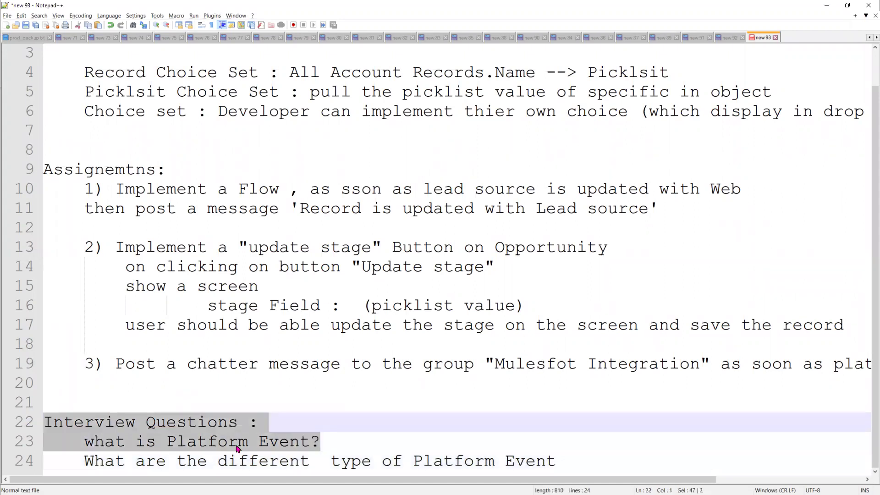
drag(574, 462, 38, 439)
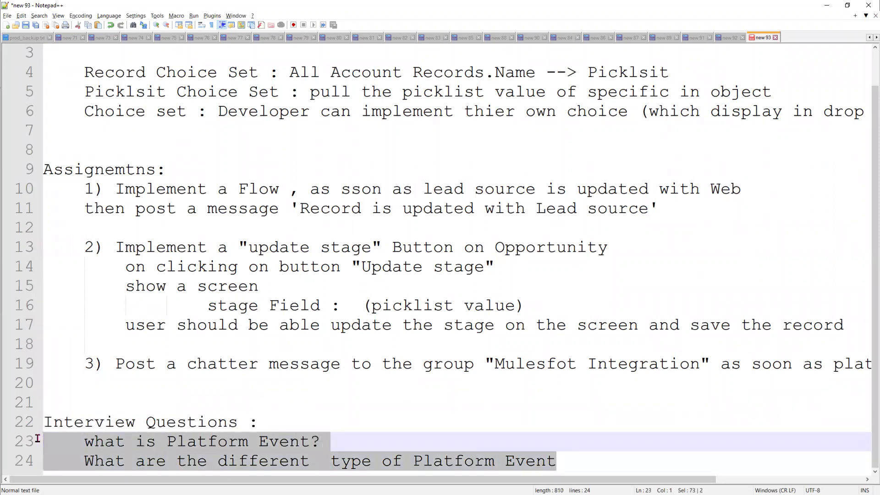
Step: Delete the two platform event questions and add several blank indented lines under the Interview Questions heading
key(Delete)
key(Tab)
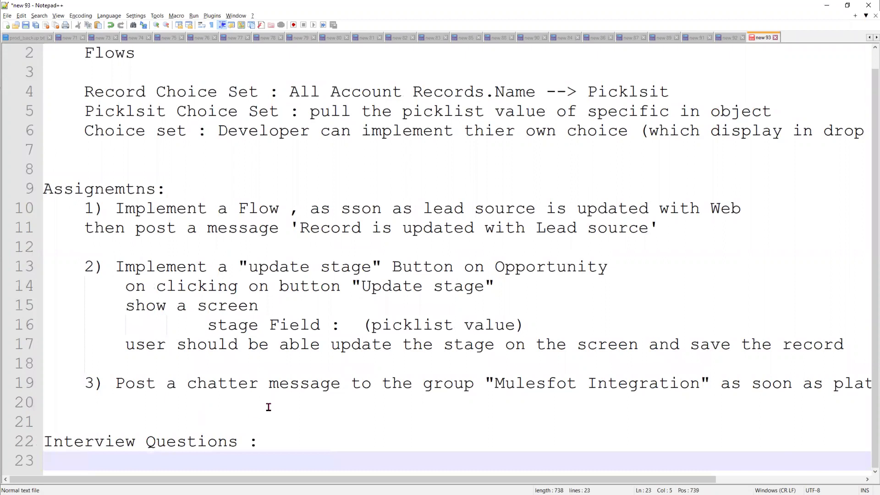
key(Return)
key(Return)
key(Return)
key(Return)
key(Return)
key(Return)
key(Return)
key(Return)
key(Return)
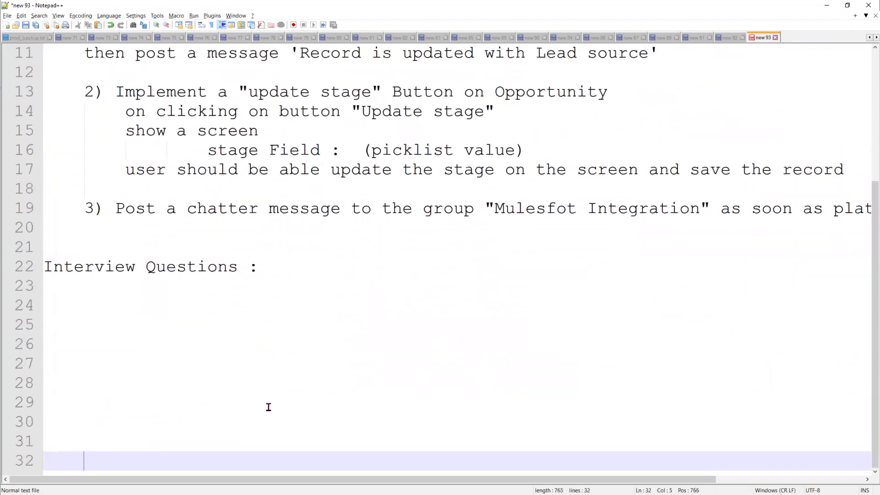
Step: Enter the first question '1) How to create Record Choice set ?' directly under the Interview Questions heading
click(164, 288)
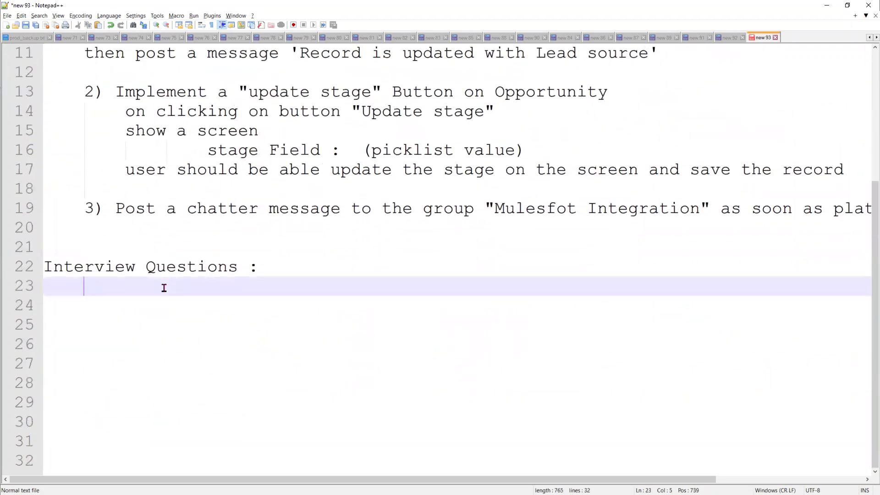
text(1) How to )
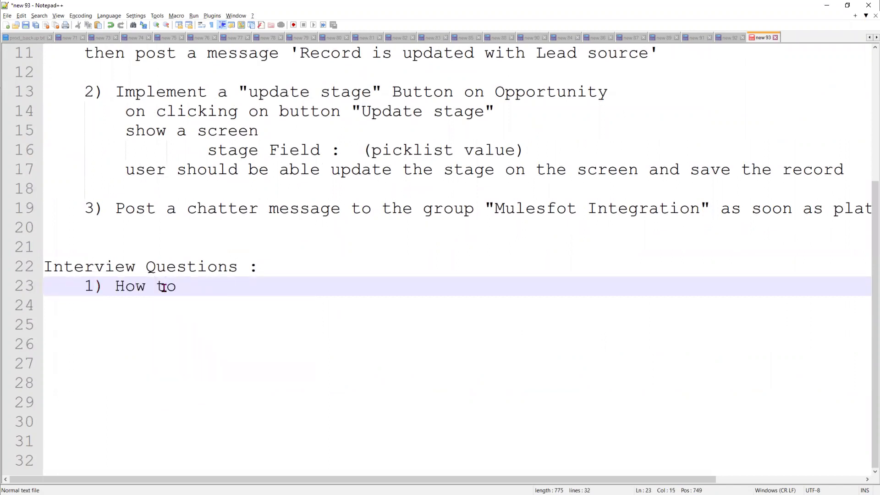
text(create Re)
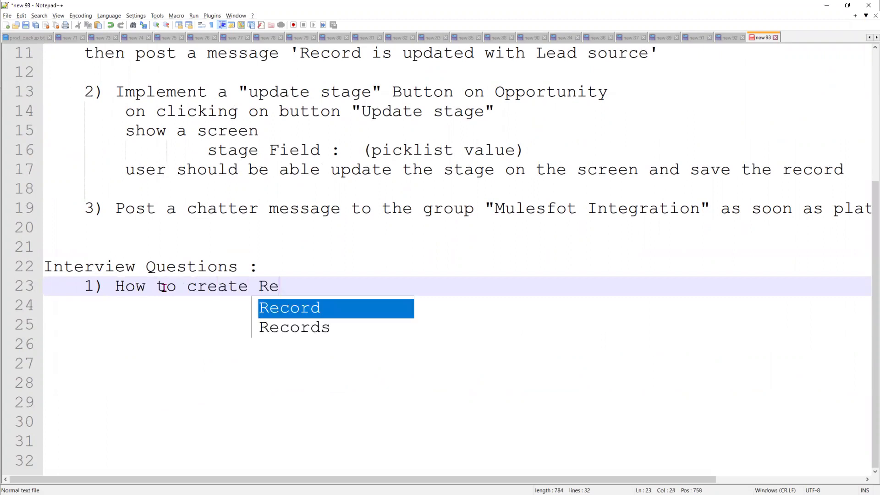
key(Return)
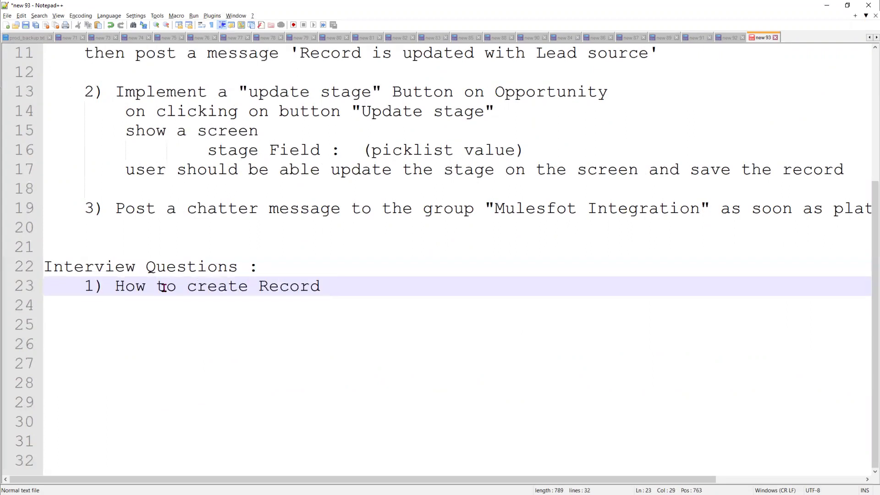
text(C)
key(Return)
text(set ?)
key(Return)
Step: Begin the second interview question with '2) what is the difference between Choice set and picklist'
text(2)
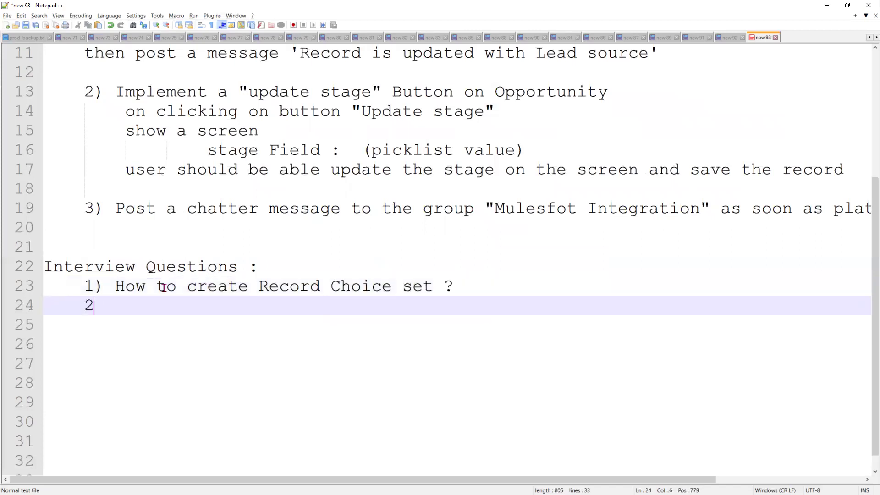
text())
text(what is)
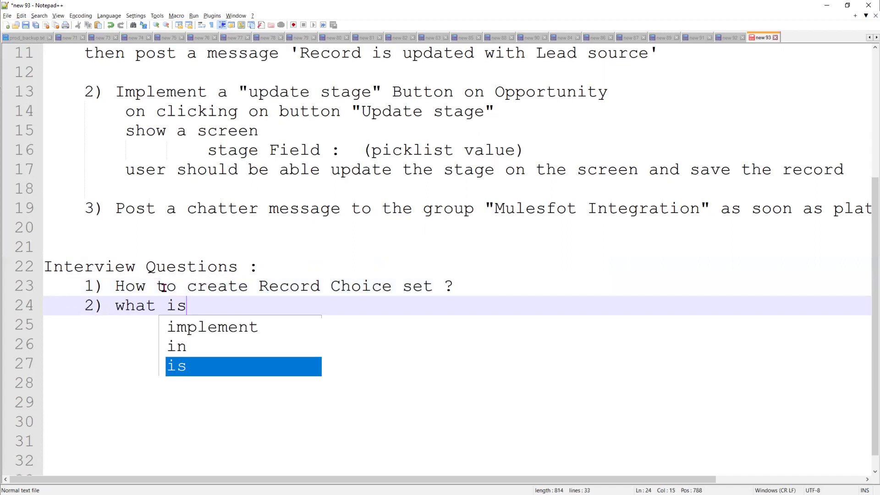
text( the dif)
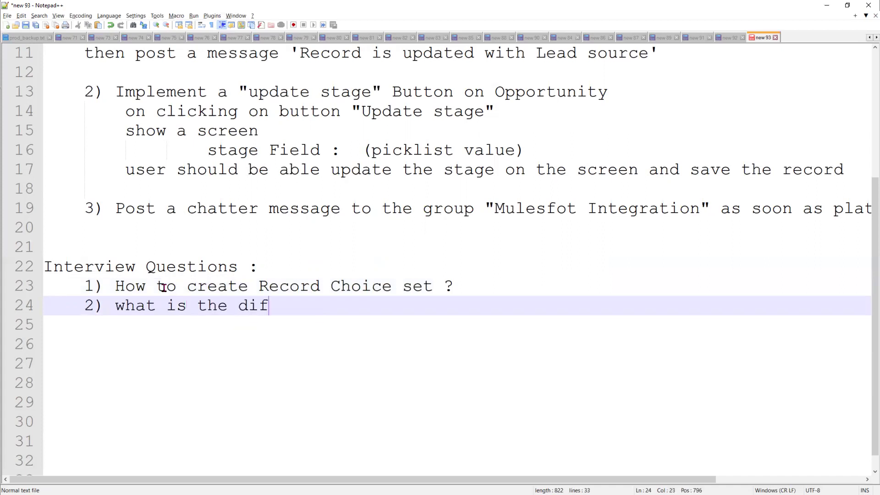
text(ference b)
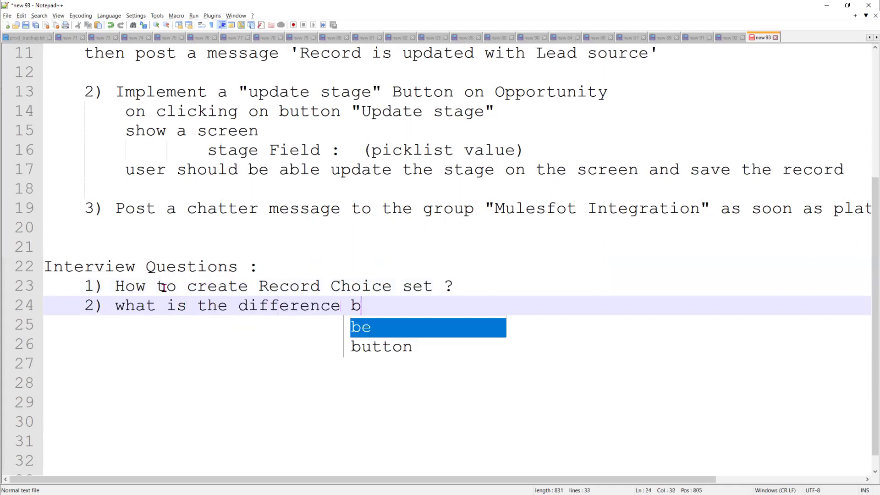
text(etween Choice set ad)
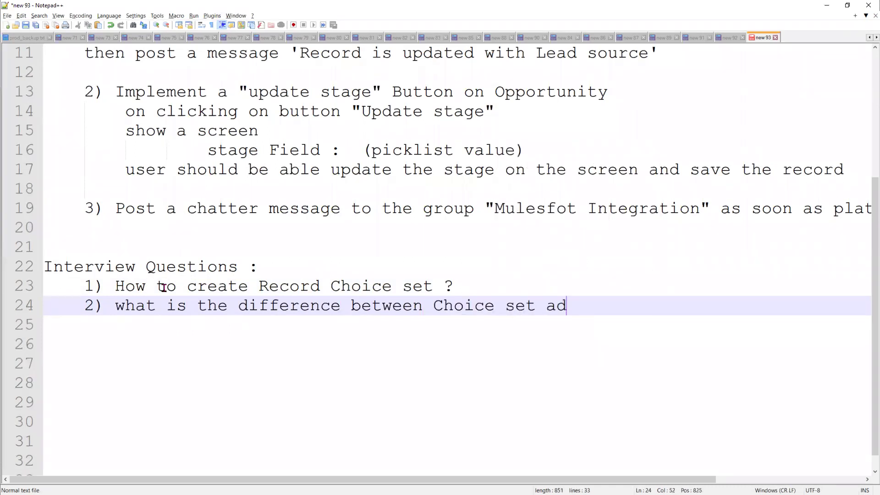
key(BackSpace)
text(nd)
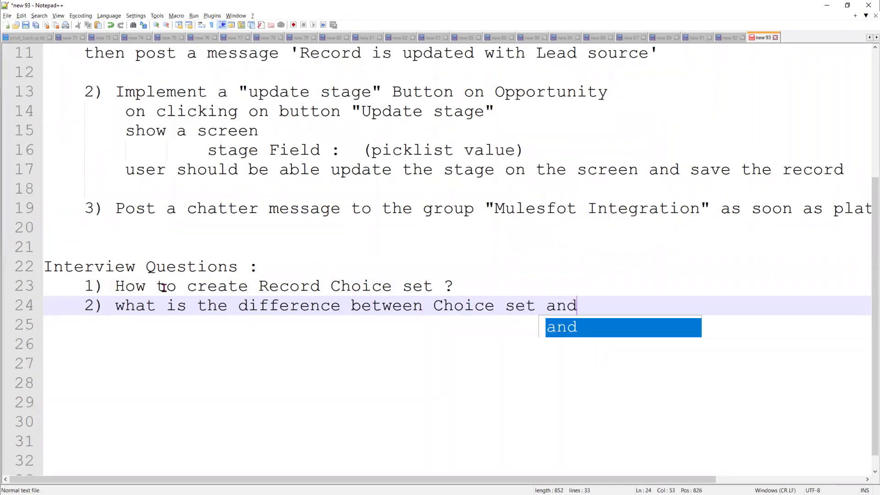
text( pi)
key(Return)
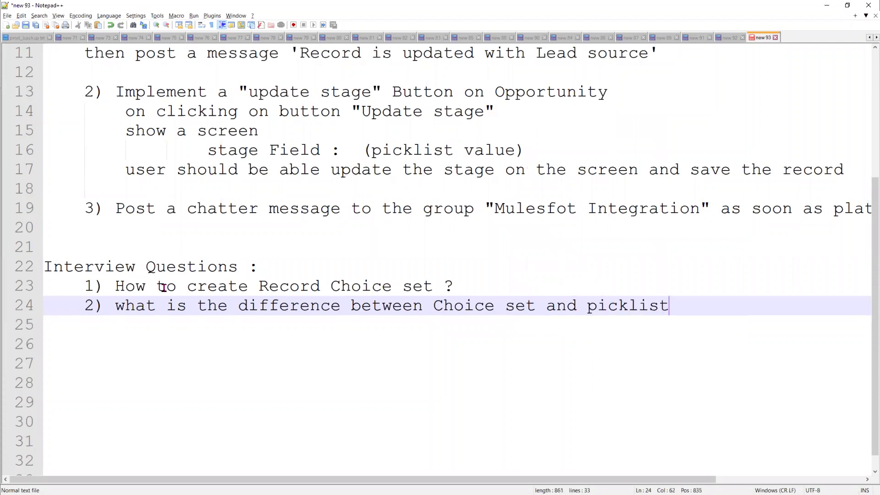
Step: Complete the second question with 'choice set, record choice set?' and start a new line below it
text(choice)
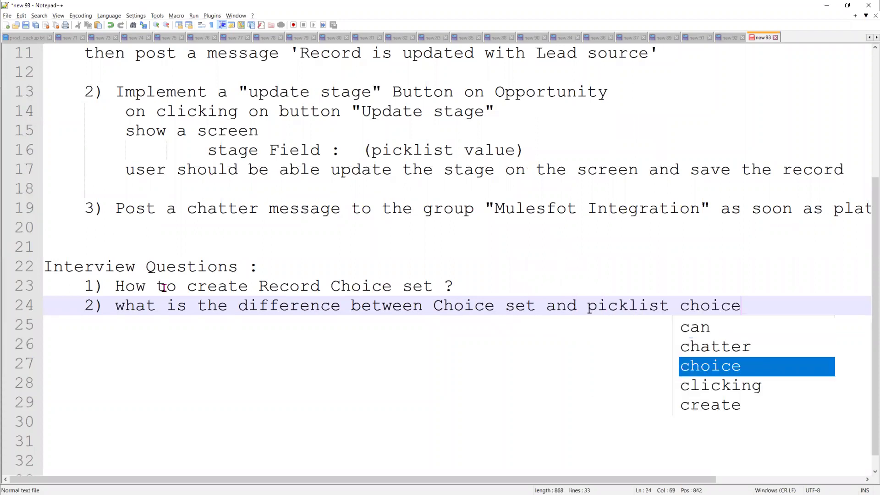
text( set,)
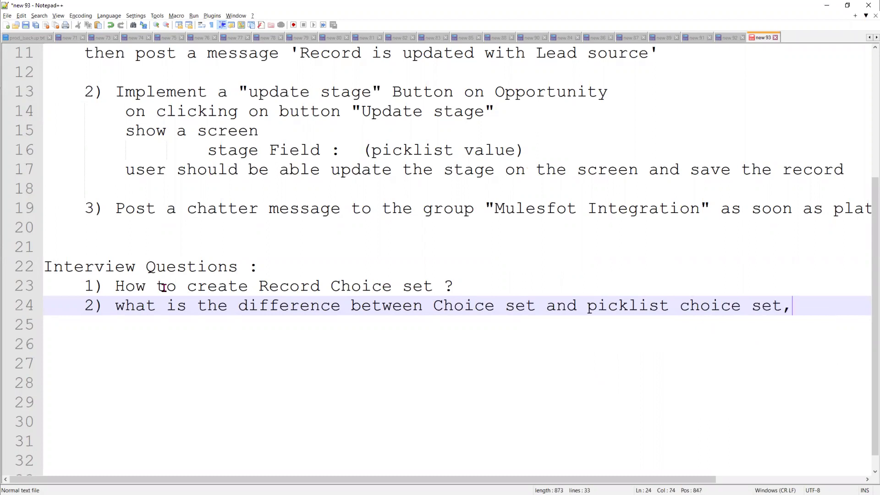
text( recor)
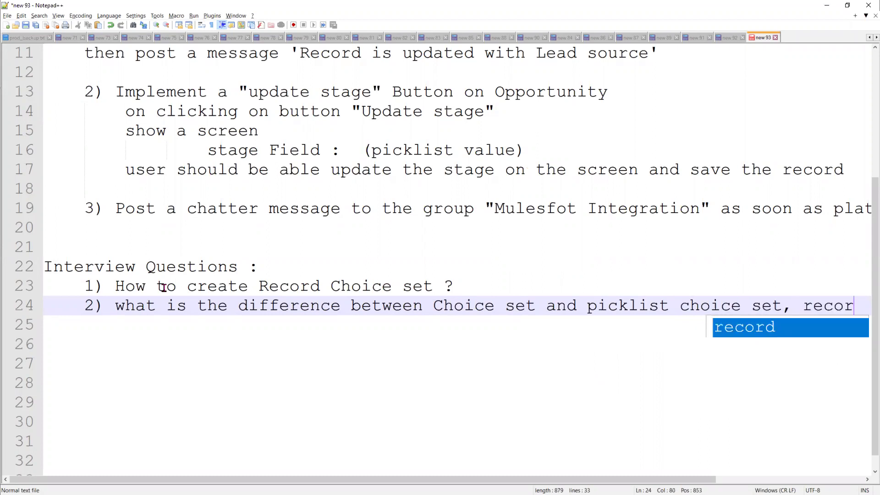
text(d ch)
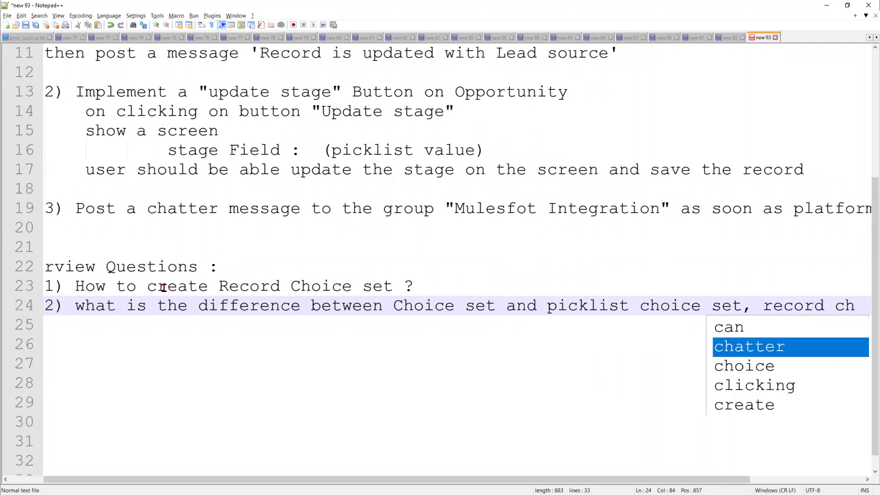
text(oice)
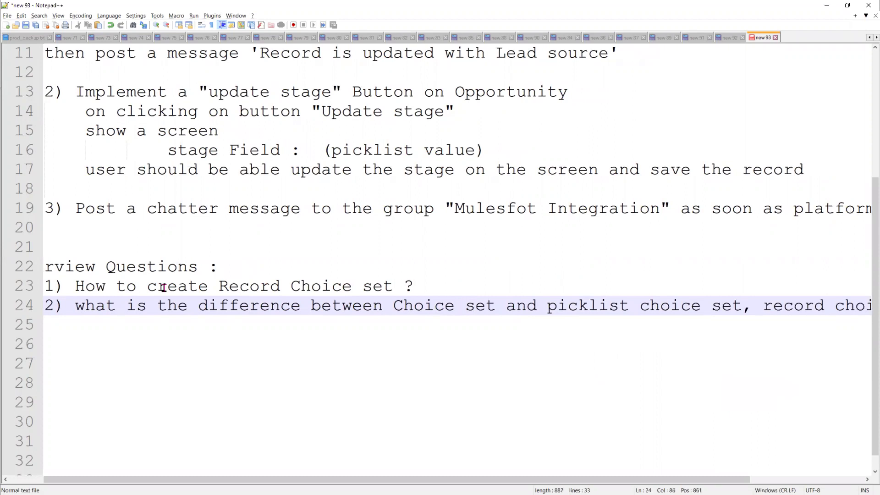
text( set)
key(Escape)
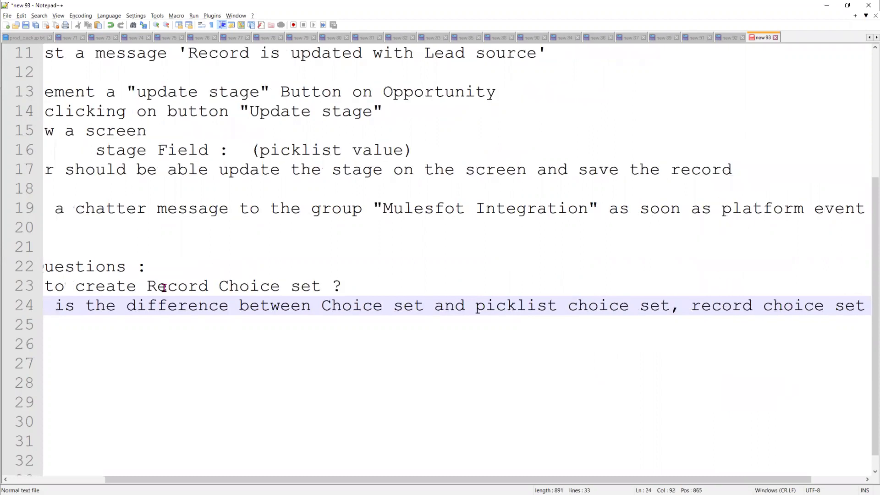
text(?)
key(Return)
Step: Reword the second question's list as 'Choice set , picklist choice set and record choice set'
double_click(523, 307)
key(BackSpace)
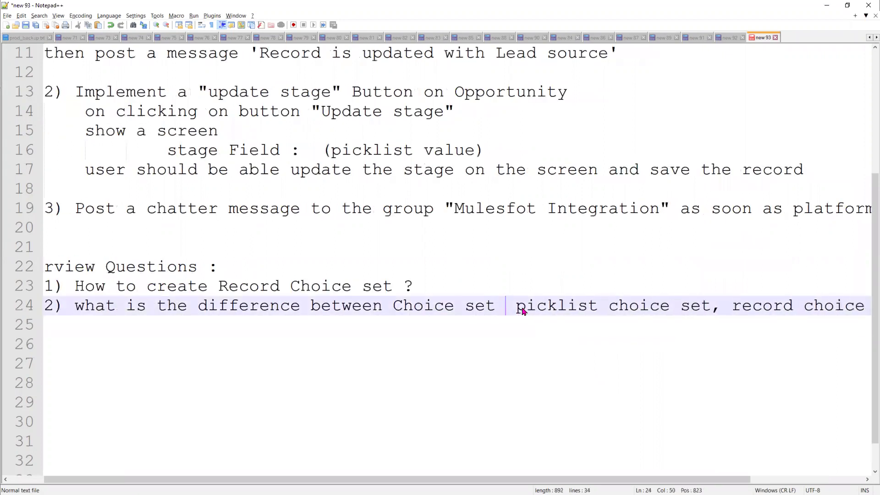
text(,)
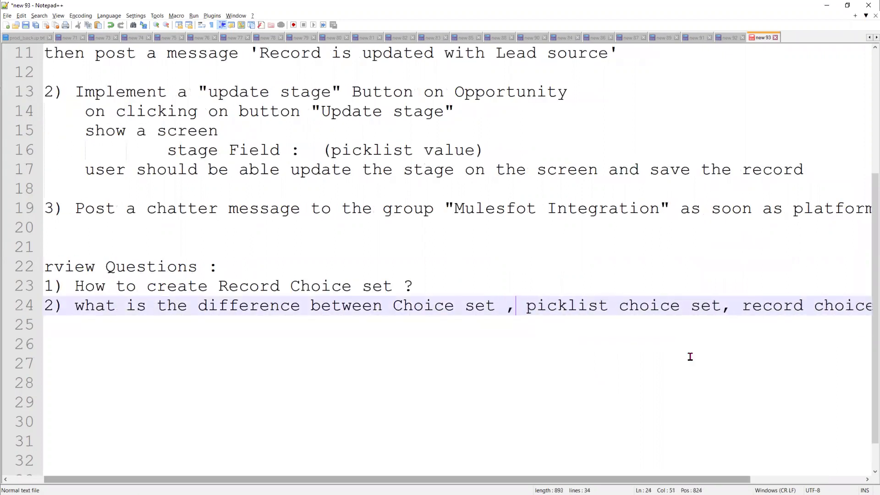
click(736, 306)
key(BackSpace)
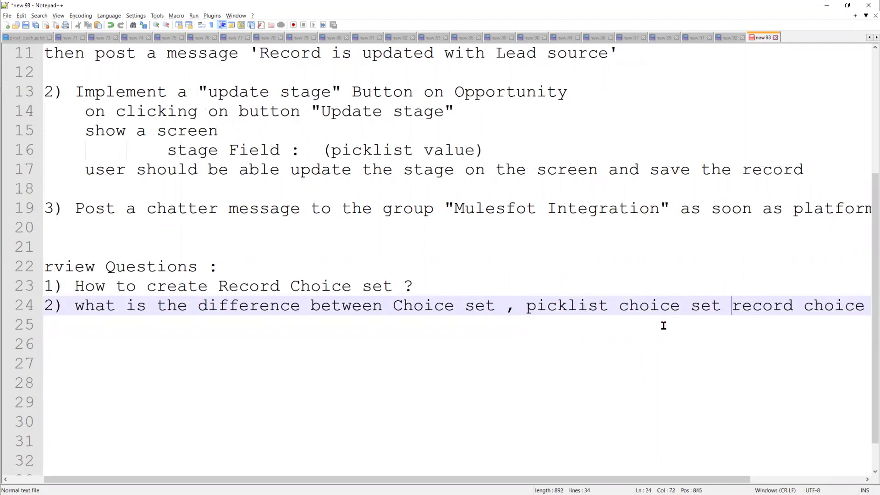
text(ams)
key(BackSpace)
key(BackSpace)
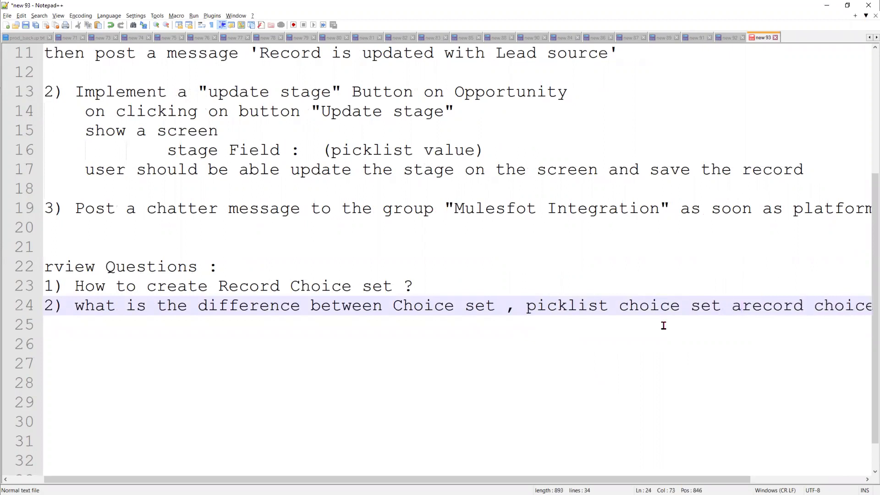
text(nd)
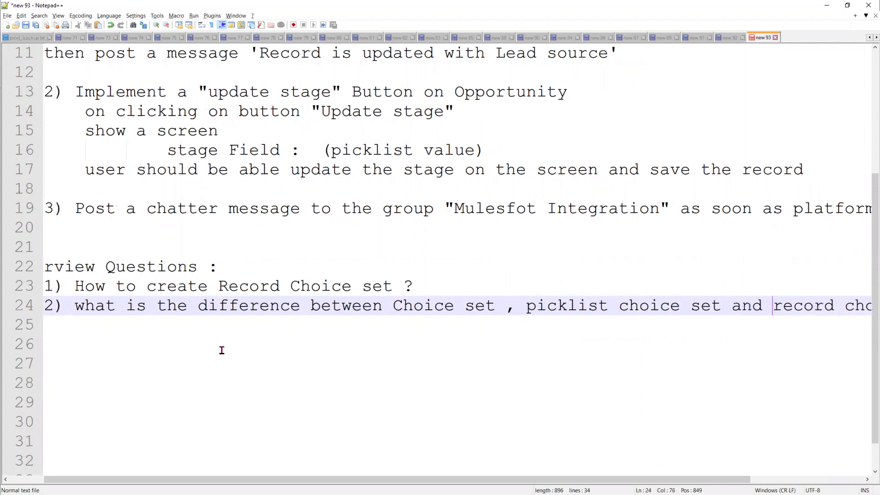
Step: Begin the third interview question on the next line with '3) how to combine custom picklist values to'
click(195, 324)
text(3))
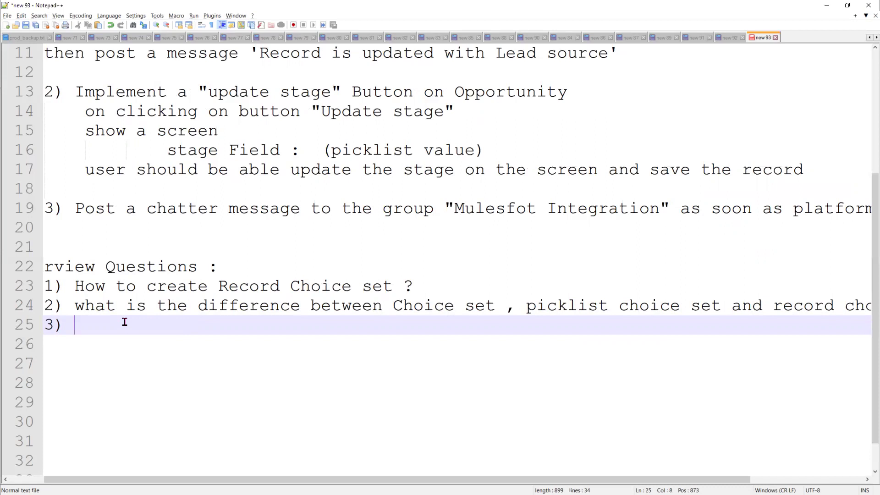
text(o)
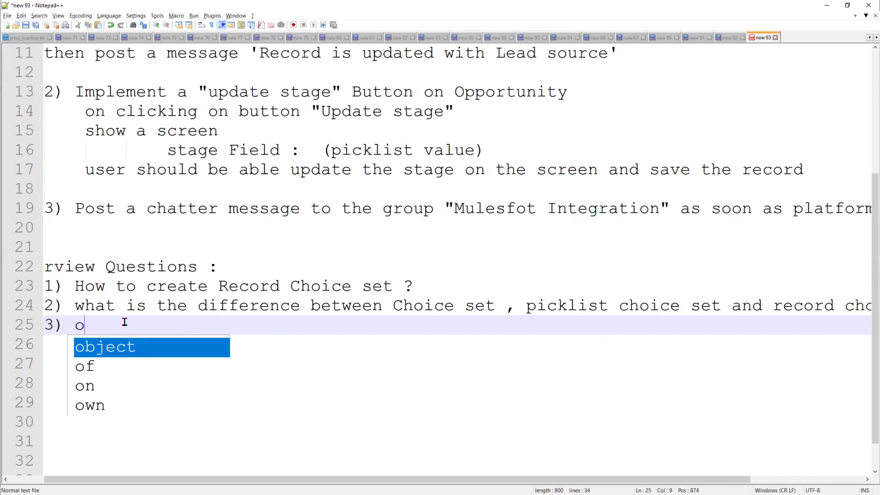
key(BackSpace)
text(how to)
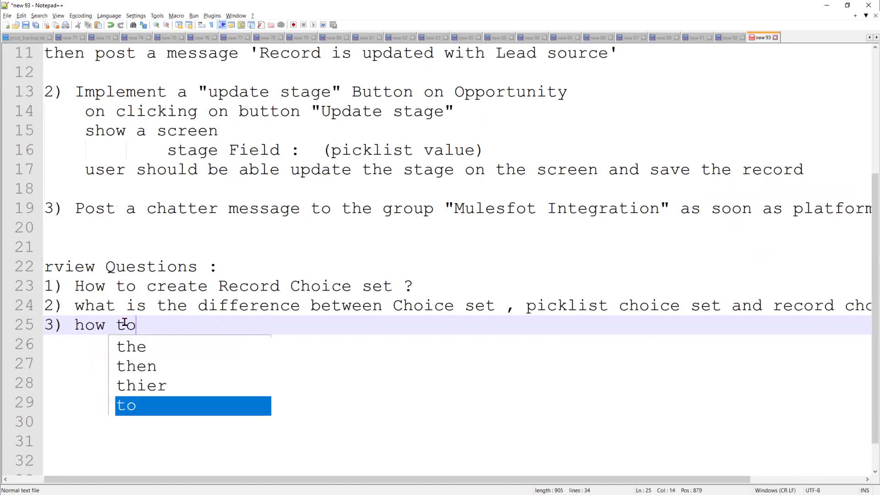
text( con)
key(BackSpace)
text(mb)
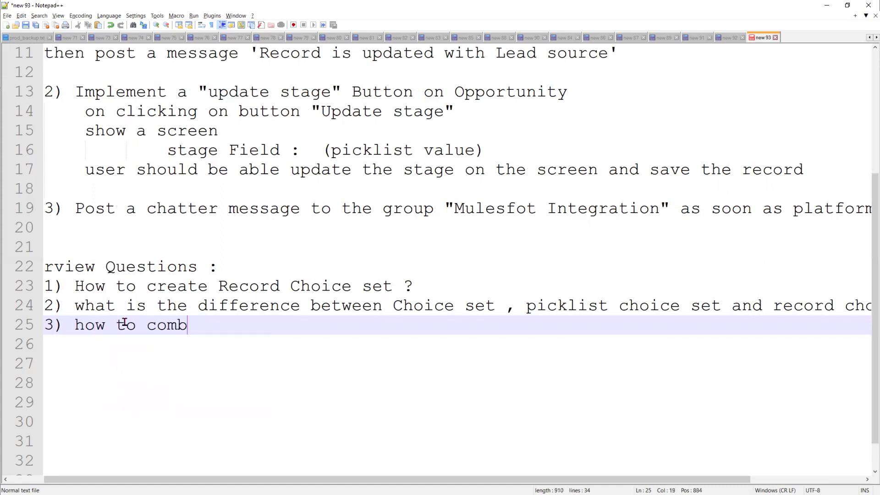
text(ine custom pi)
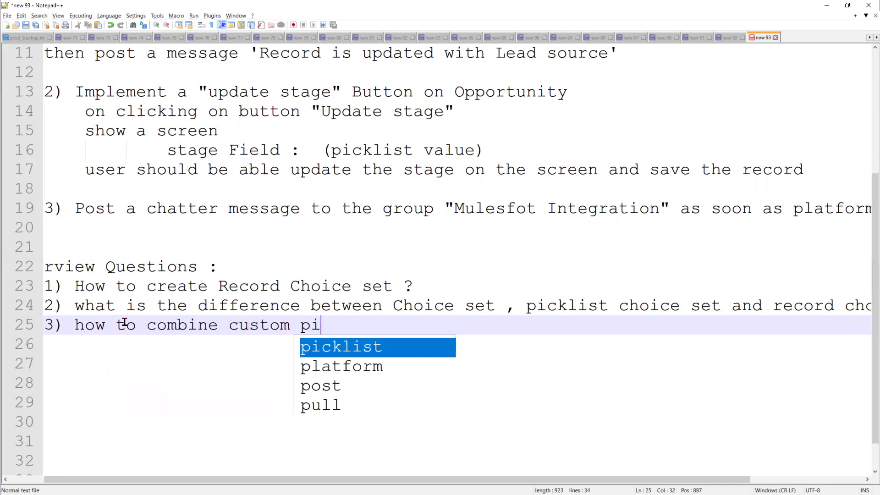
text(cklist values to )
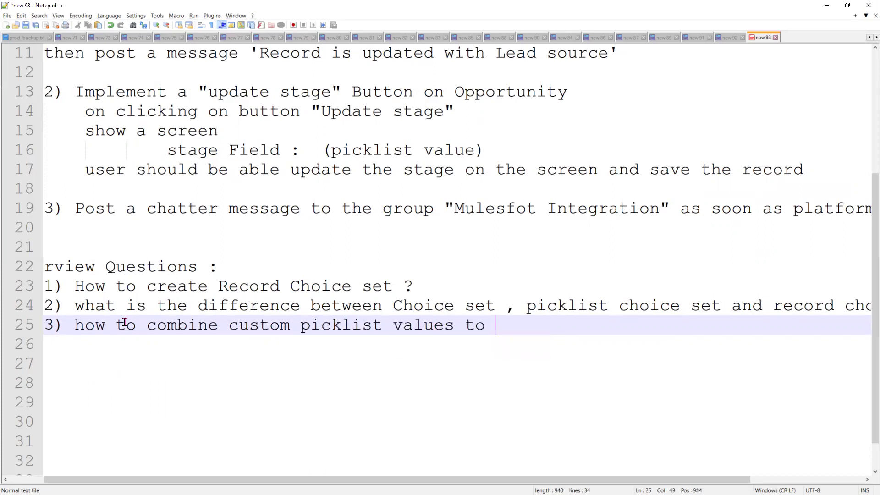
Step: Complete the third question with 'standard picklist values in Flow ?'
text(standar)
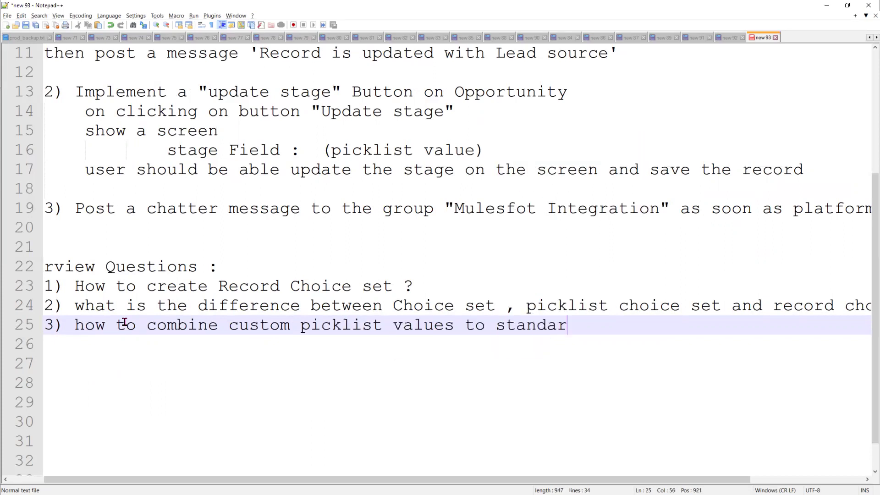
text(d pick)
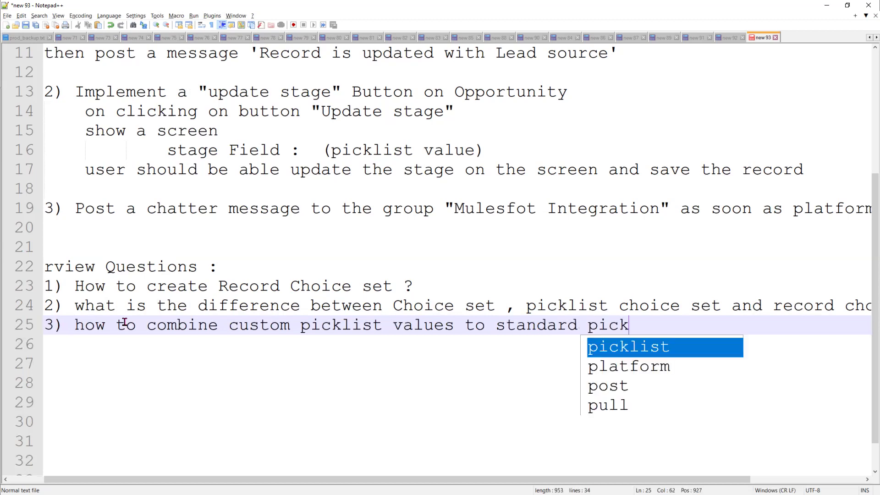
text(list valie)
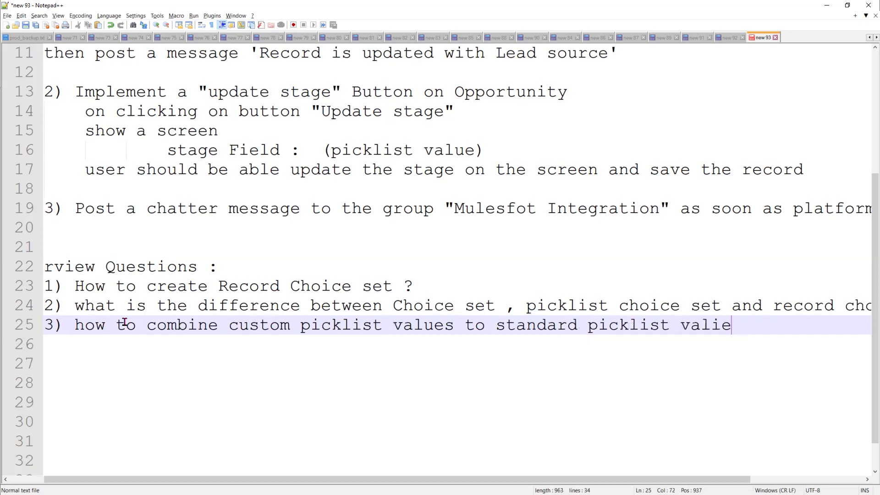
key(BackSpace)
key(BackSpace)
text(ues in)
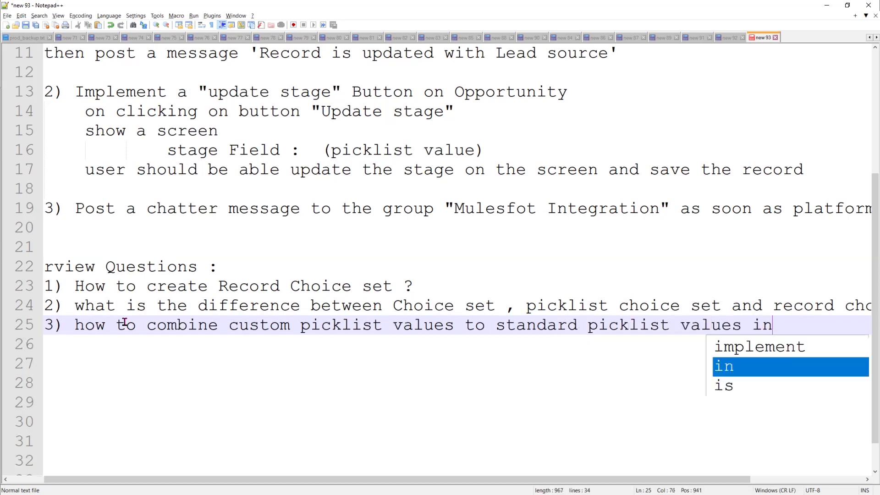
text( Flow ?)
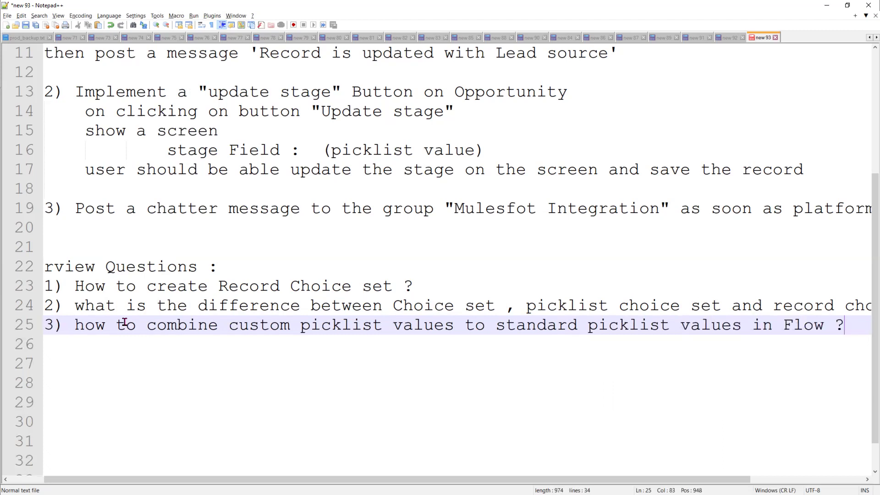
Step: Add a fourth assignment reading '4) create Opportunity from Flow' below the chatter message item, followed by an indented line
key(Return)
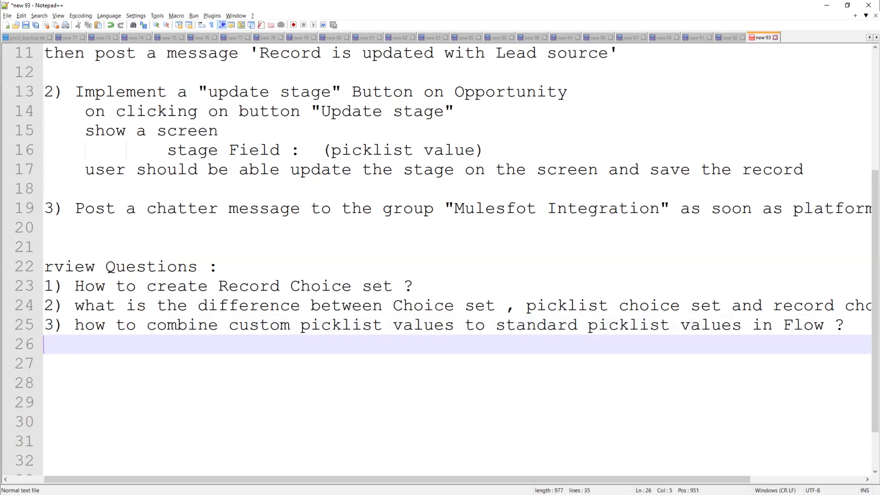
scroll(615, 202, left, 2)
click(132, 230)
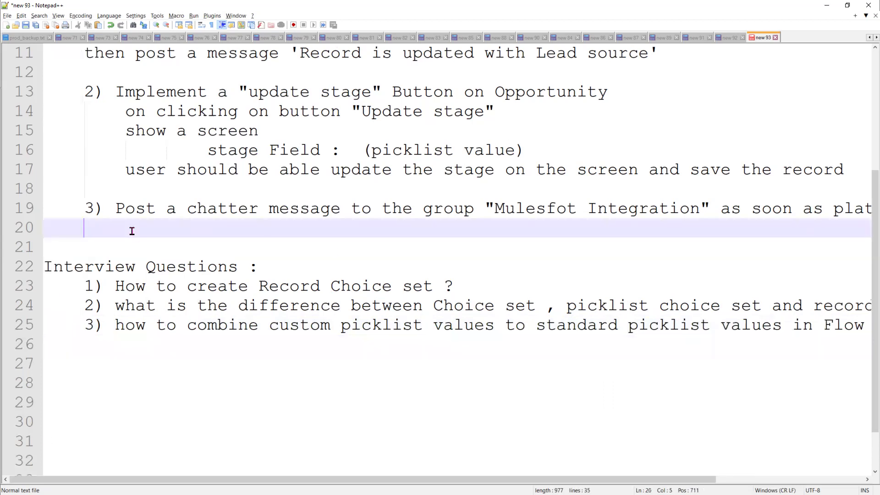
text(4))
key(Return)
click(132, 230)
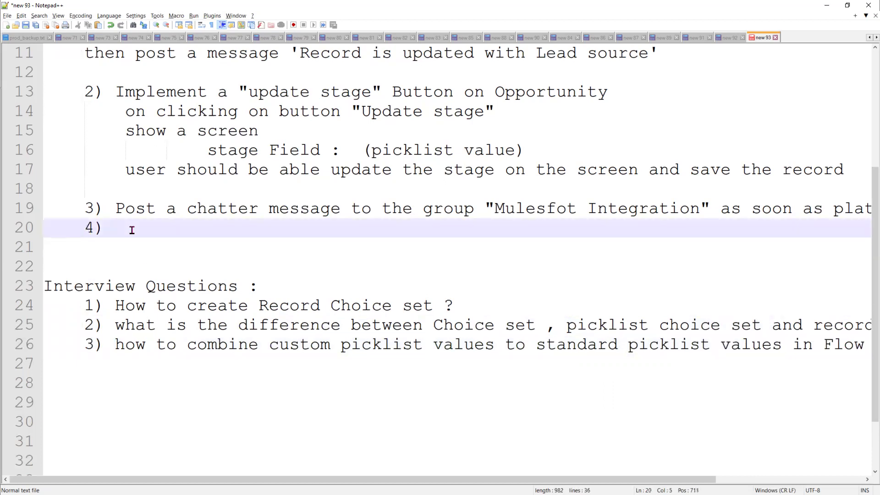
text(create Opportunity)
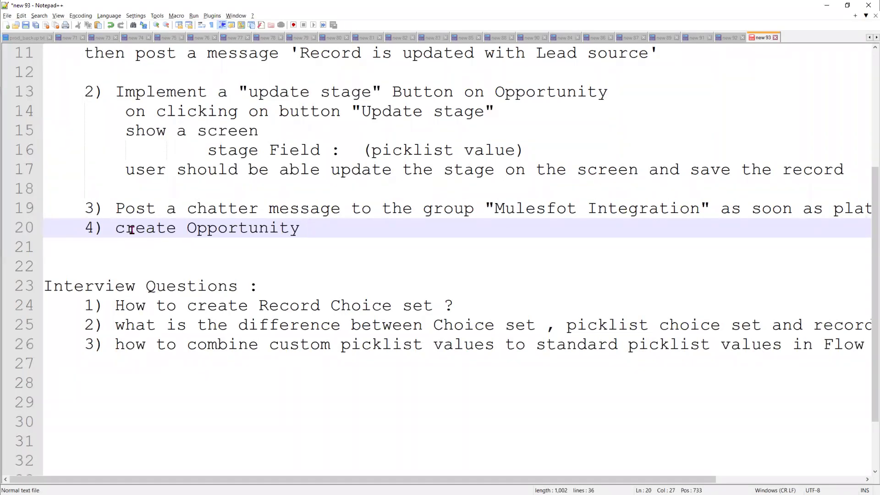
text(from Flow)
key(Return)
key(Tab)
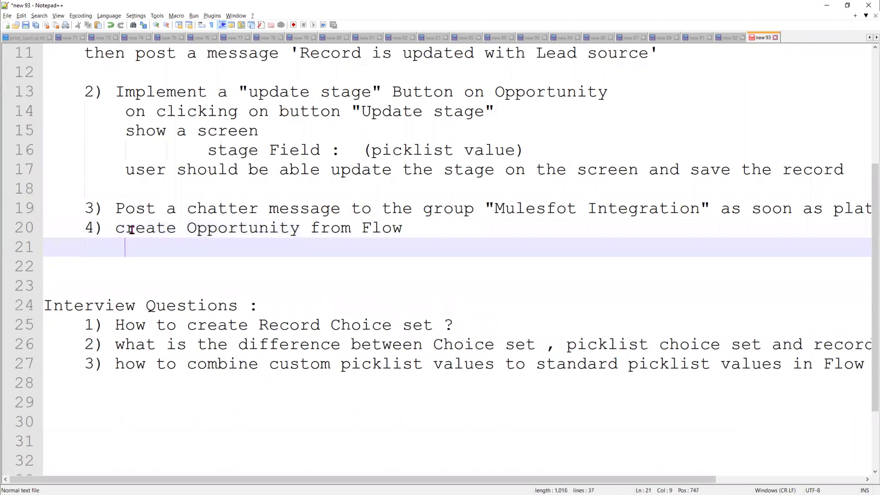
Step: Reword the beginning of the fourth assignment as 'Implement Flow to create Opportunity'
key(Up)
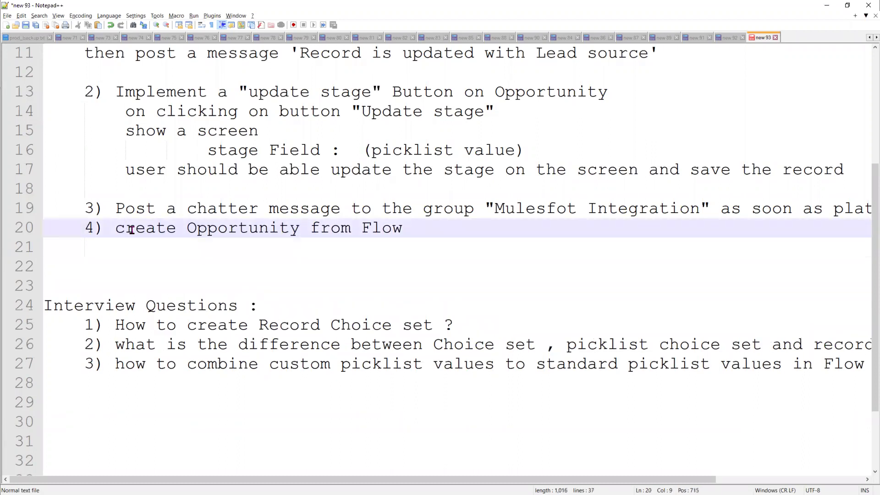
text(Imple)
key(Return)
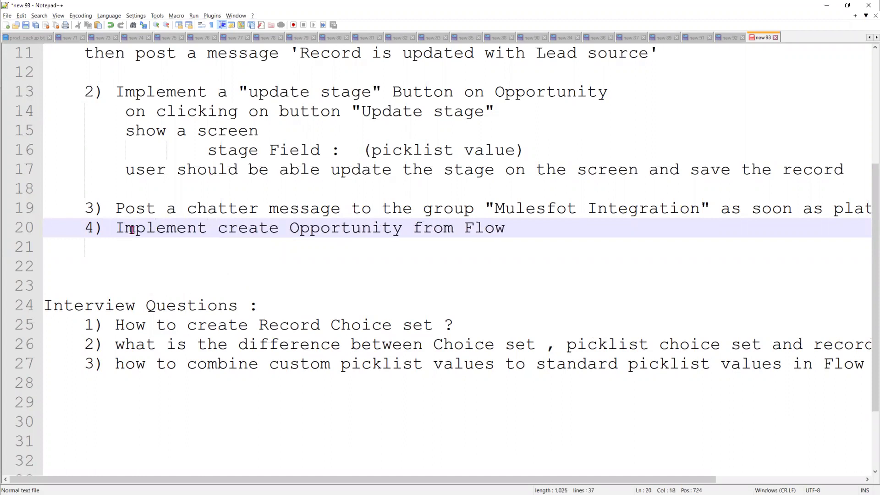
text(Flo)
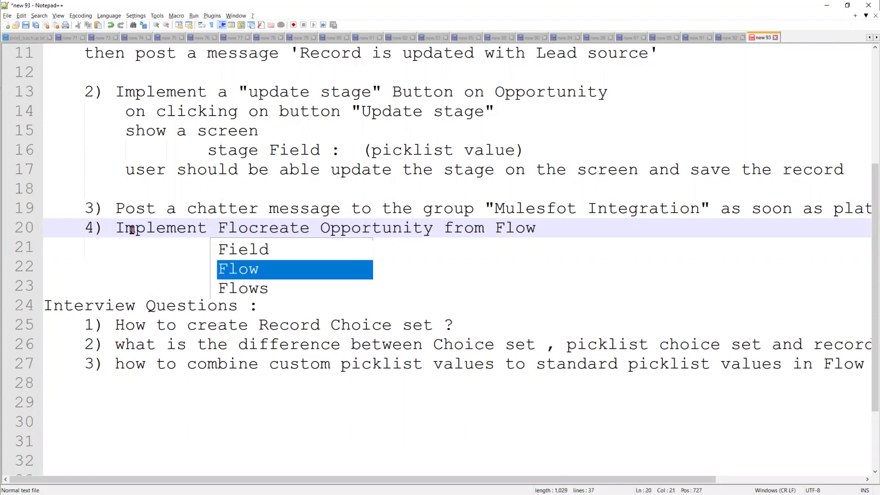
key(Return)
text(to)
Step: Replace 'from Flow' in the fourth assignment with 'with the following values' and start a new line below it
key(End)
shift+click(495, 229)
text(with the flow)
text(ing)
key(BackSpace)
key(BackSpace)
key(BackSpace)
key(BackSpace)
key(BackSpace)
key(BackSpace)
text(ollowing)
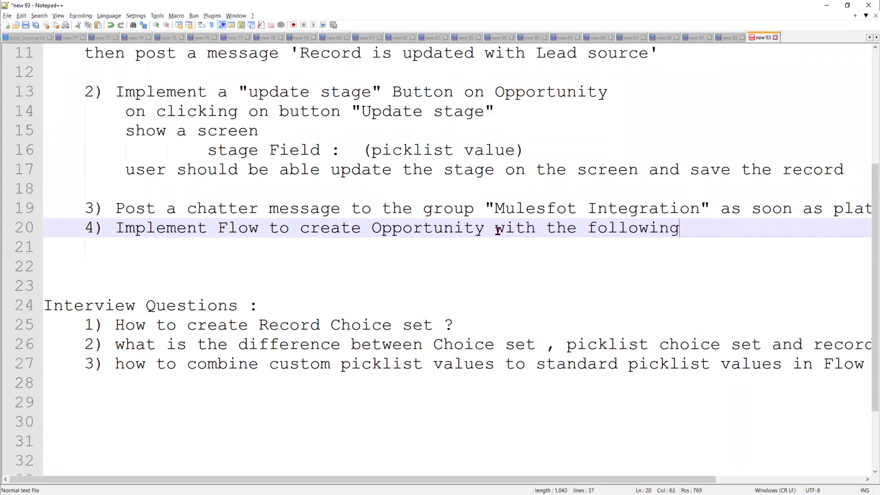
text( values)
key(Return)
key(Return)
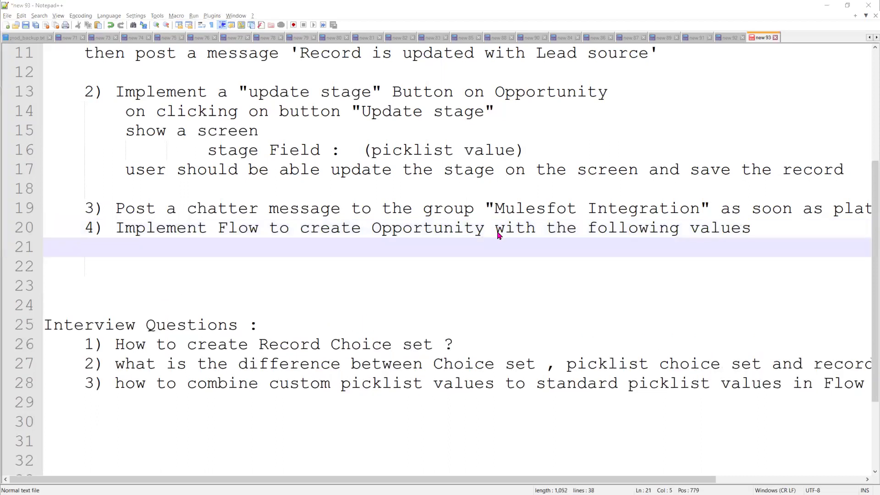
Step: Check the Opportunity fields in Salesforce, return to Notepad++ and list 'Name :' indented under the fourth assignment
key(alt+Tab)
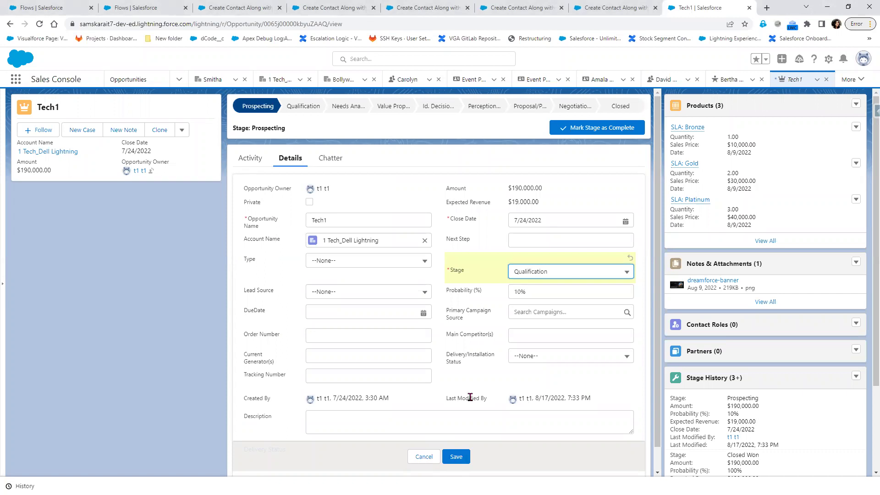
scroll(469, 397, down, 1)
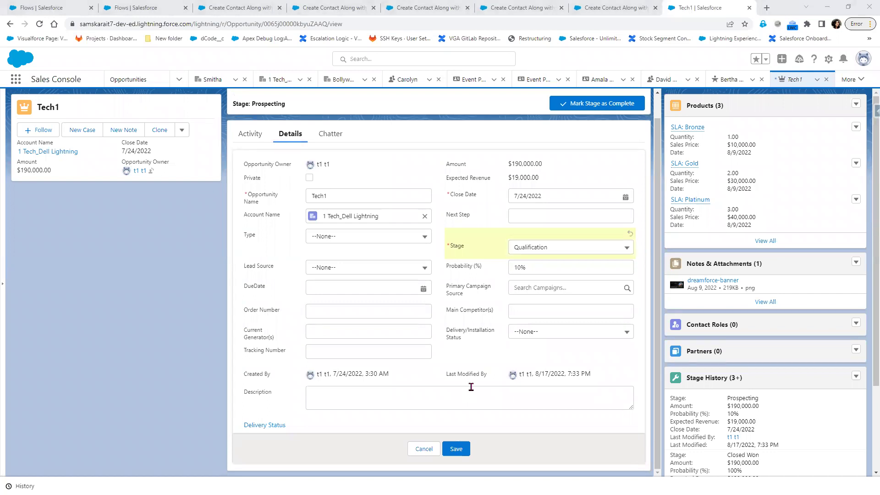
key(alt+Tab)
key(Tab)
key(Tab)
text(N)
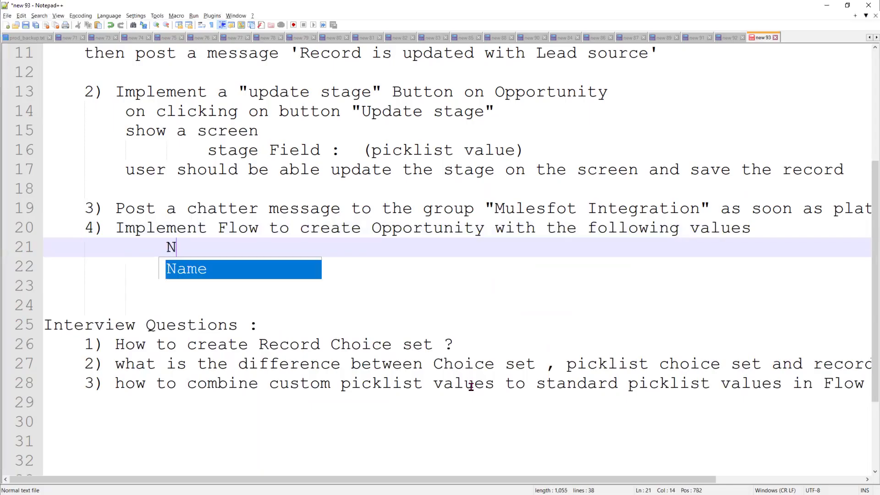
text(ame :)
key(Return)
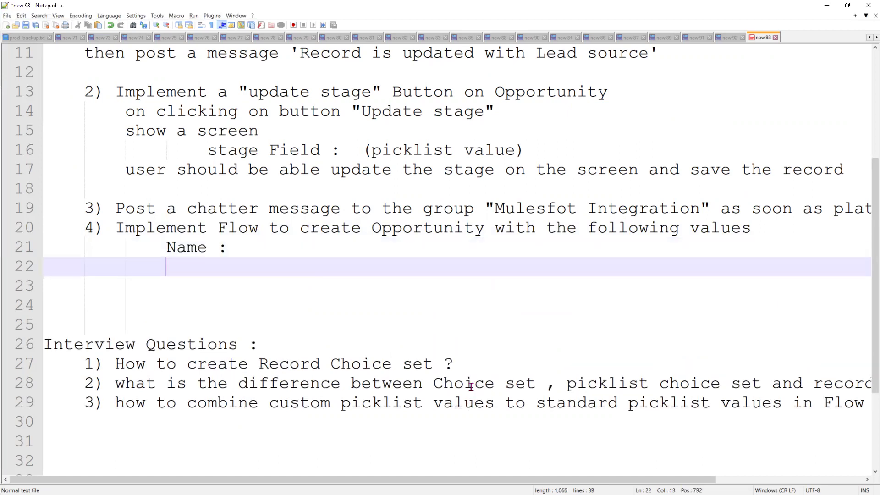
Step: List 'Stage :', 'Close Date :' and 'Lookup Account' on separate lines below Name
text(Stage :)
key(Return)
text(Close D)
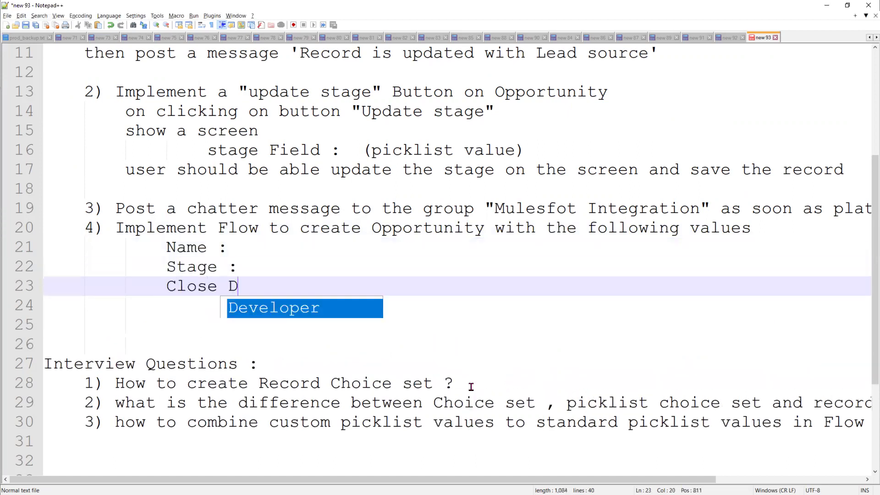
text(ate :)
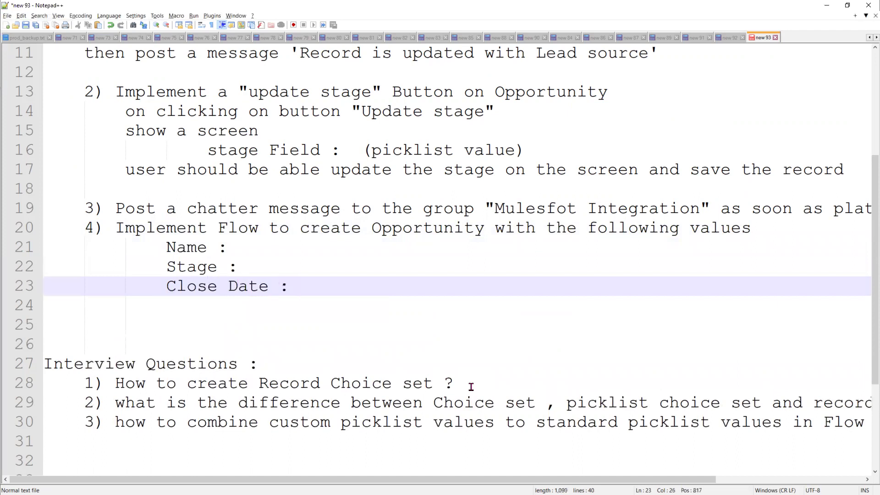
key(Return)
text(Looku)
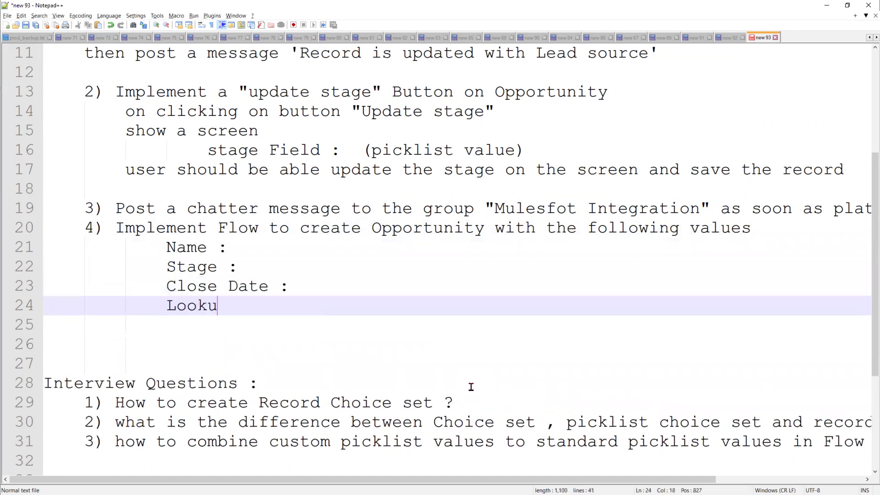
text(p Account)
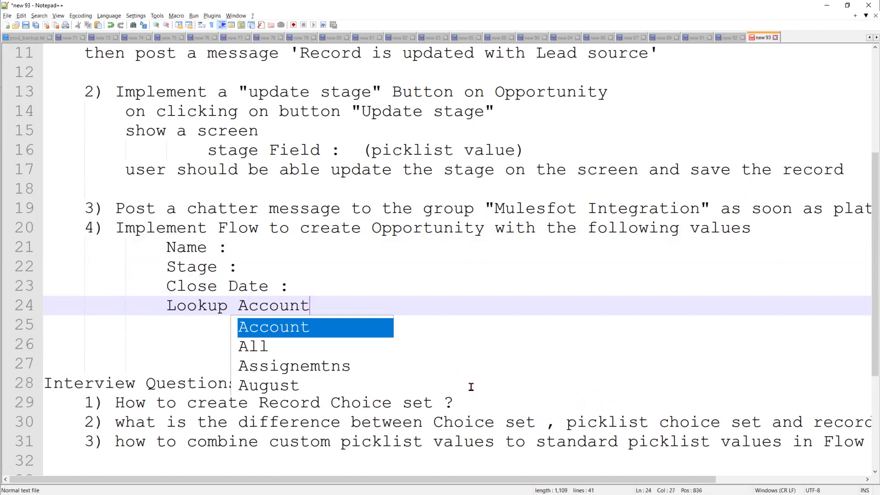
Step: Annotate the Stage line with '(Picklist choice)' and the Lookup Account line with ': Lookup'
click(295, 271)
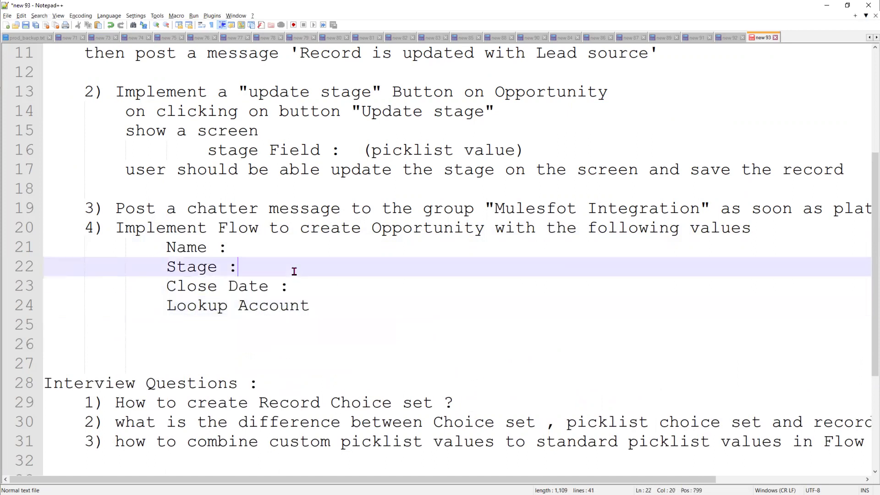
text((Picklist )
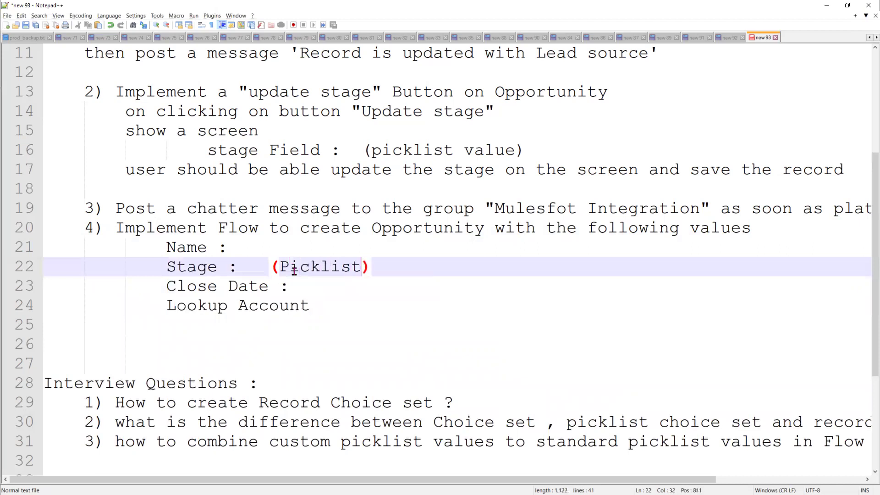
text(choice)
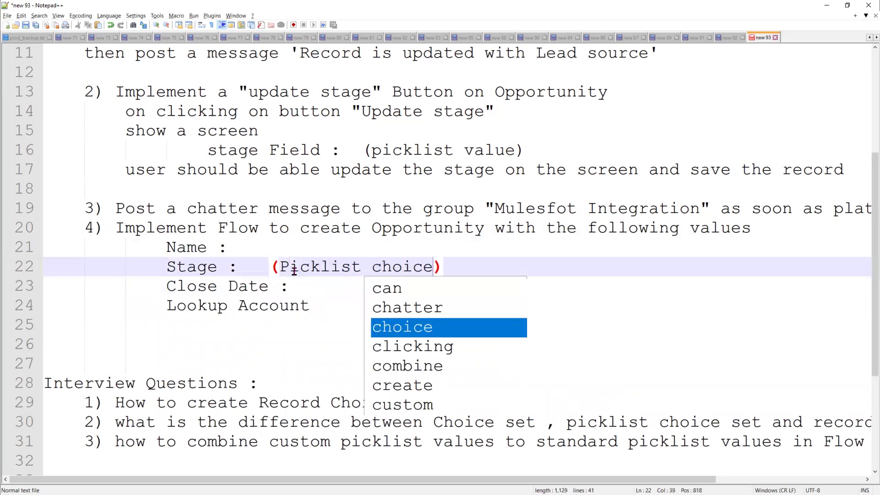
click(304, 290)
click(344, 312)
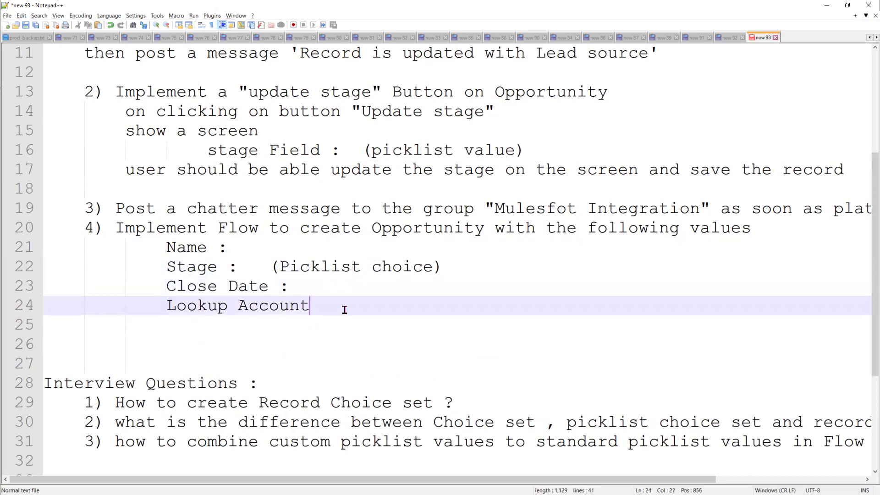
text(: Lookup)
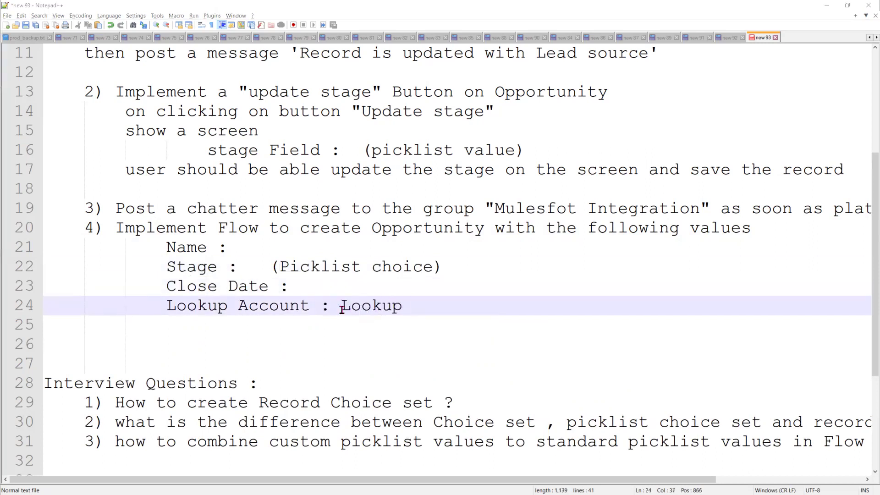
Step: Switch to the Salesforce browser window, look through the flow debug tabs and close two of them
key(alt+Tab)
click(339, 8)
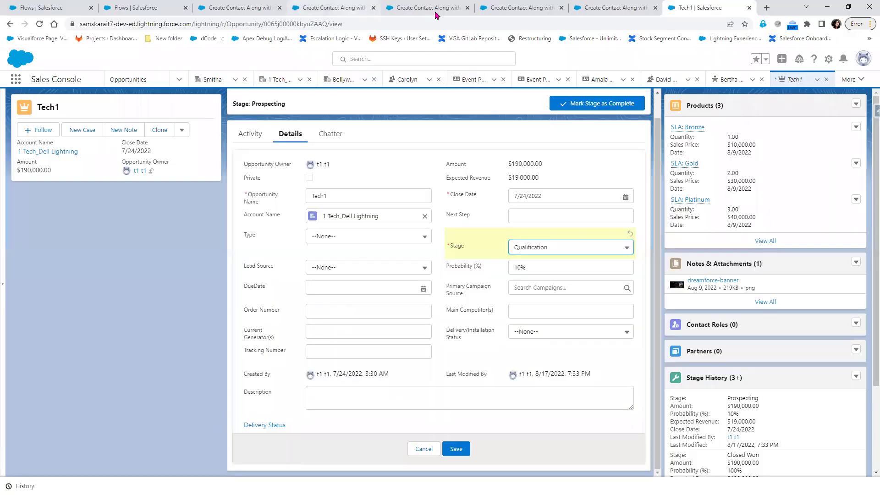
click(437, 11)
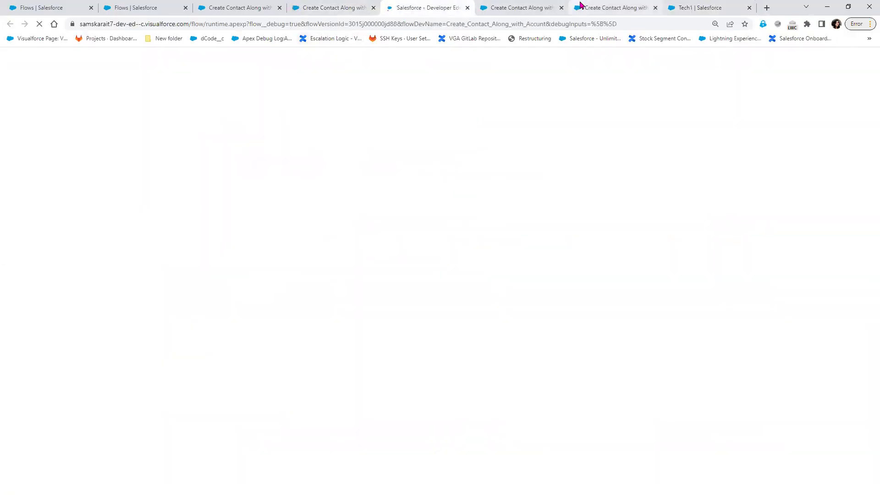
click(603, 14)
click(501, 8)
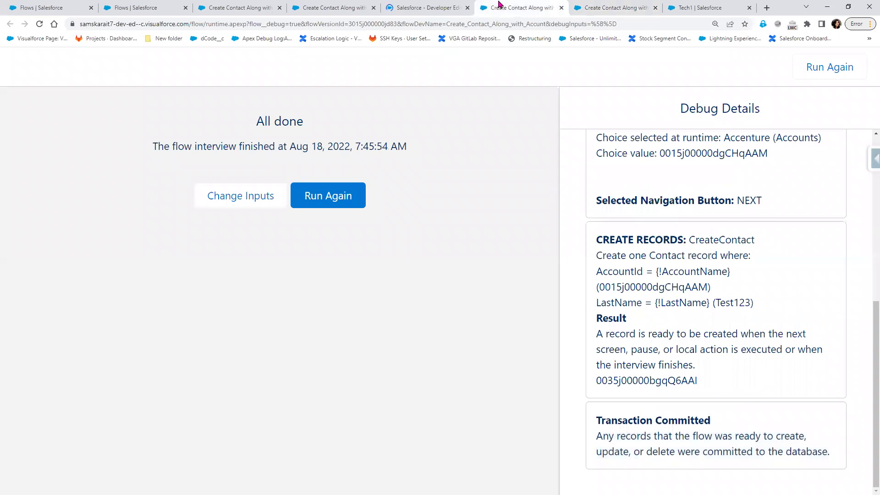
click(422, 10)
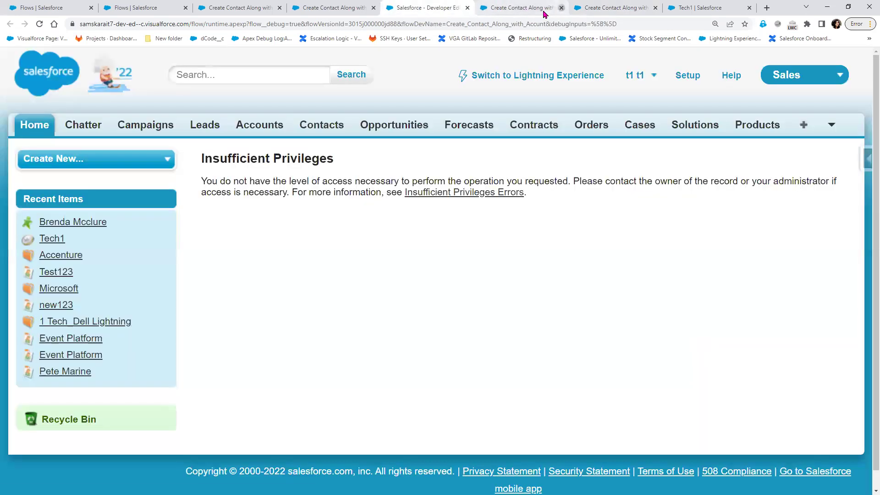
key(ctrl+w)
key(ctrl+w)
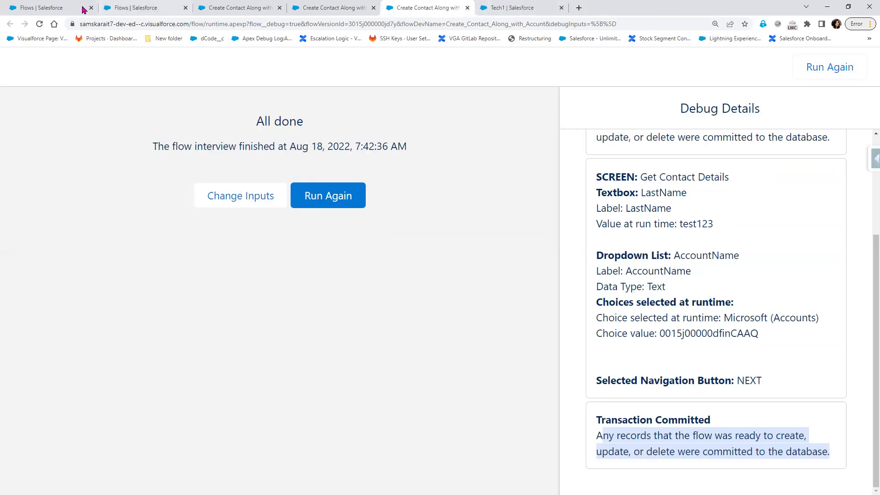
Step: Reload the Flows list, sort it by most recent Last Modified Date and open the Create Contact Along with Accunt flow
click(125, 6)
key(F5)
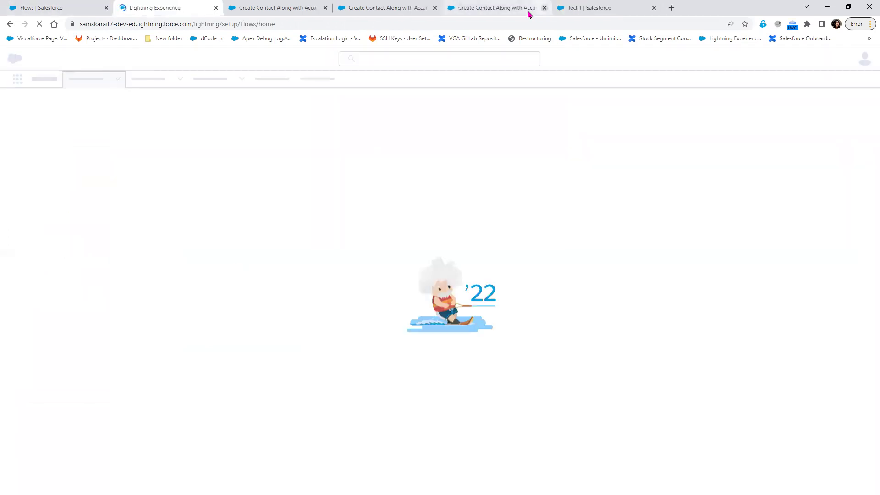
middle_click(392, 16)
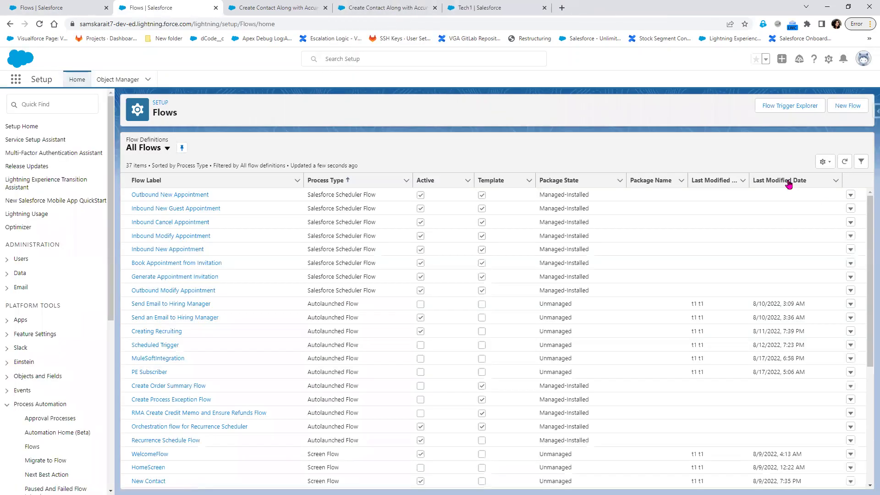
click(789, 182)
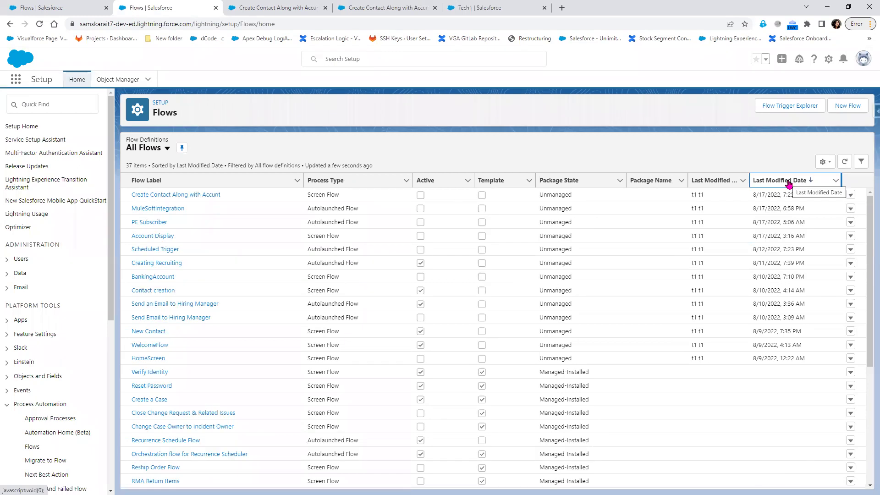
click(168, 196)
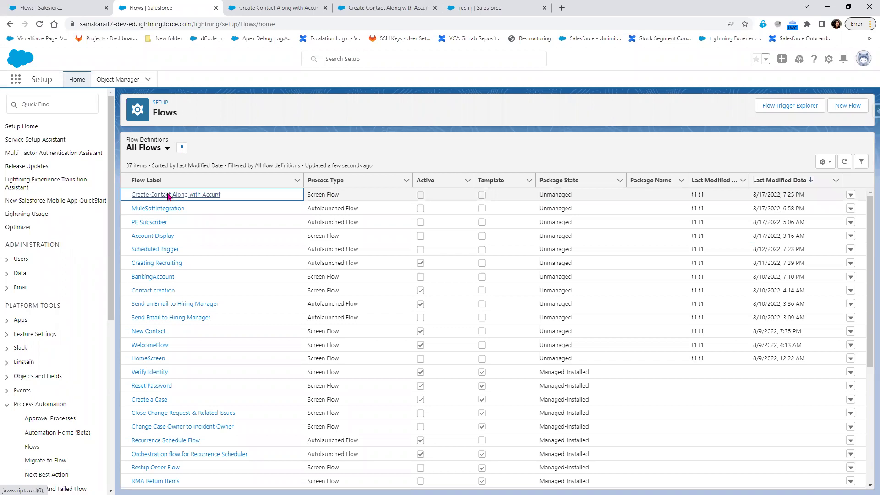
click(168, 196)
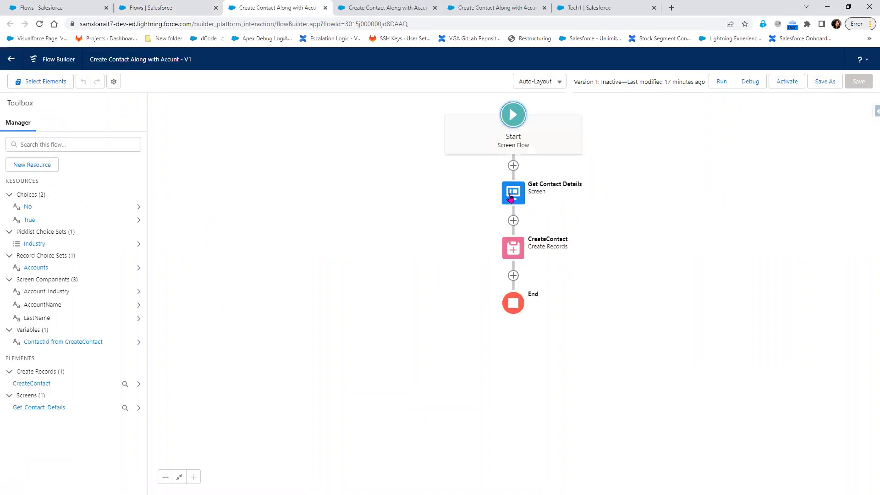
Step: Edit the Get Contact Details screen and add a Lookup component between the AccountName and Industry fields
click(516, 189)
click(506, 257)
click(224, 149)
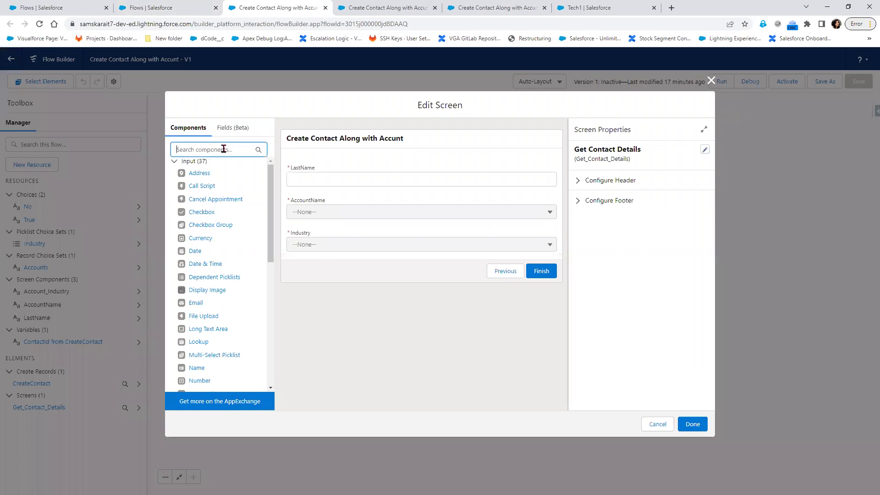
text(loo)
drag(191, 173, 311, 238)
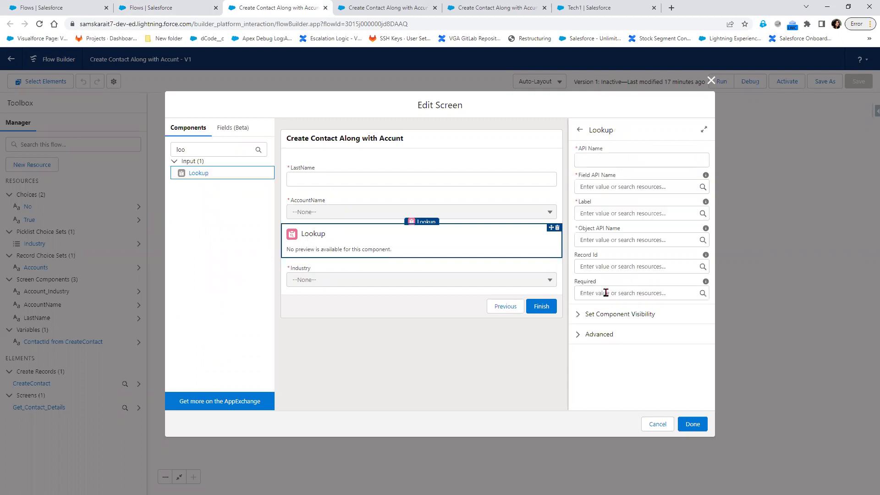
Step: Make the Lookup component required with $GlobalConstant.True and set its API Name to AccountLookup
click(605, 293)
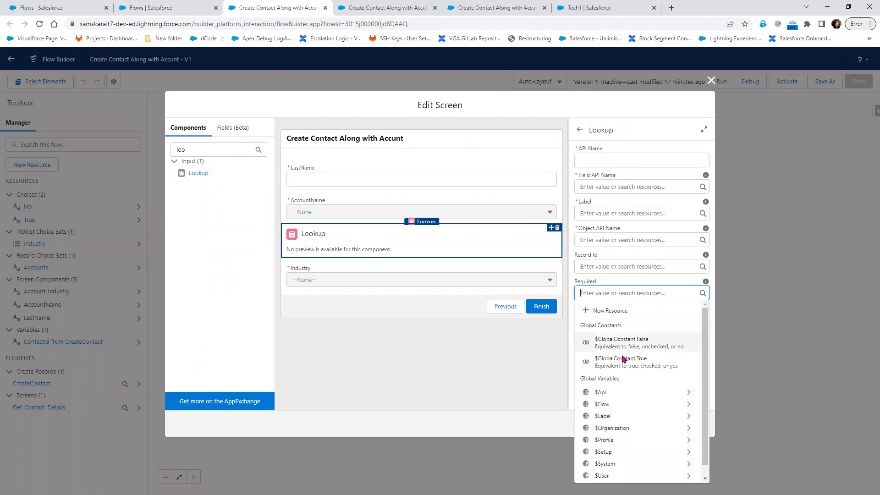
click(620, 362)
click(608, 159)
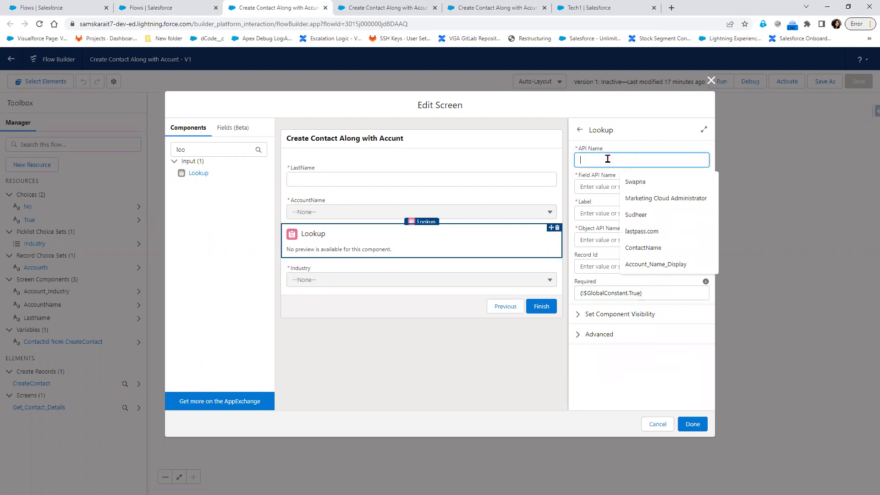
text(Accou)
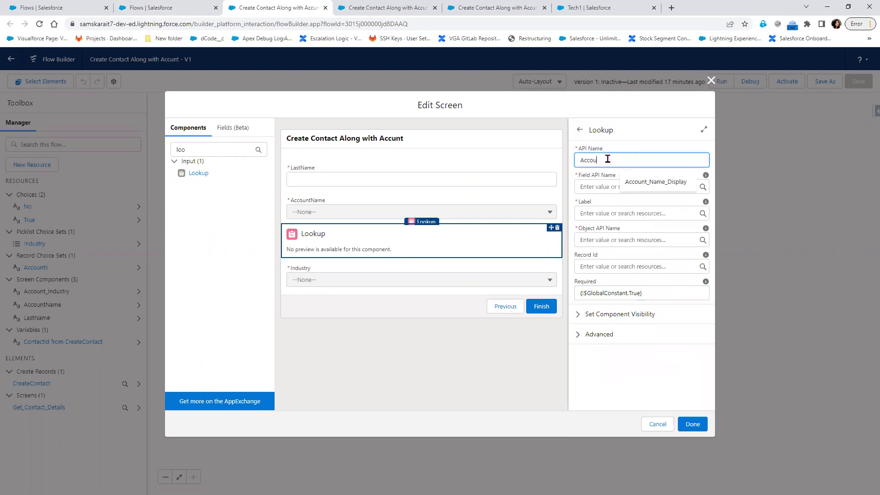
text(ntL)
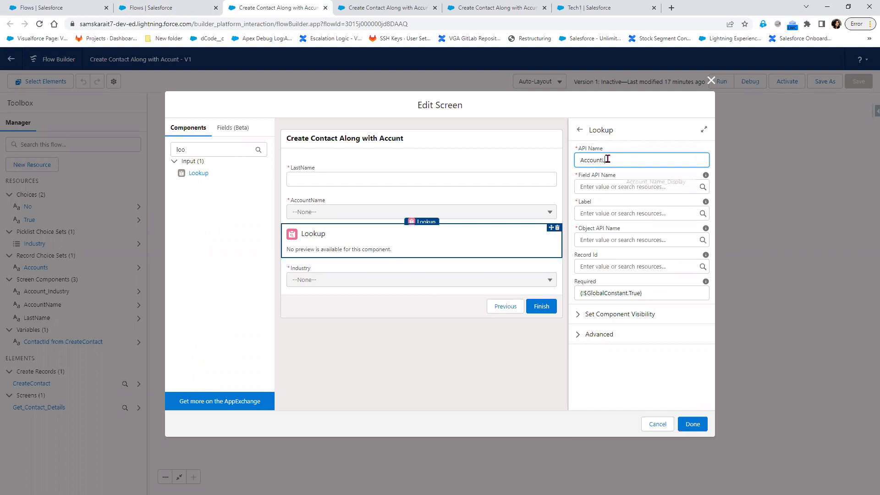
text(ookup)
Step: Set the Lookup component's Label to the Accounts record choice set resource
click(612, 213)
click(636, 243)
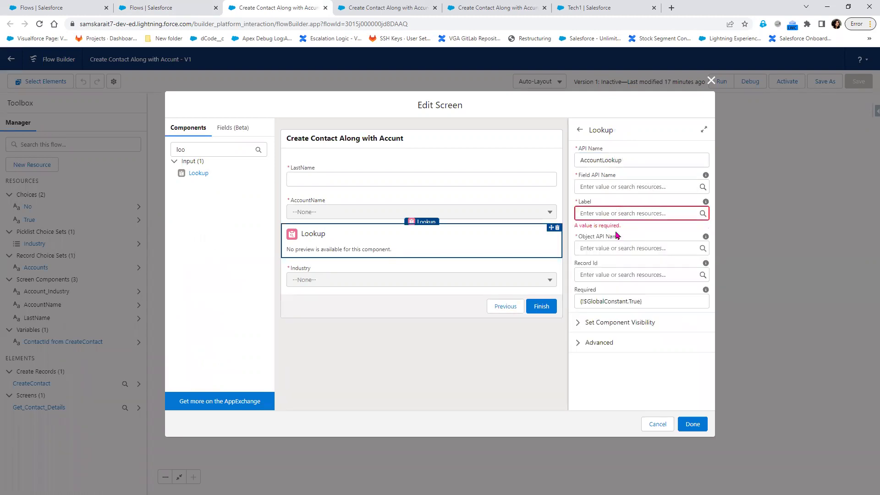
click(610, 210)
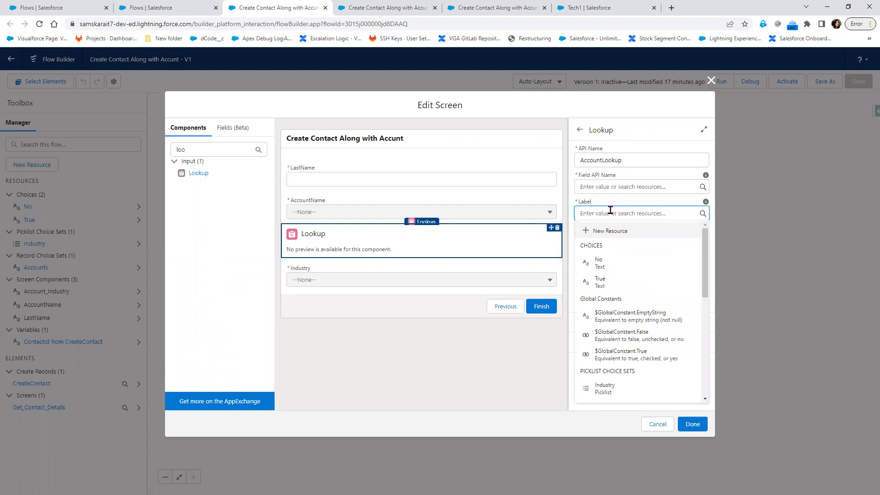
text(Account)
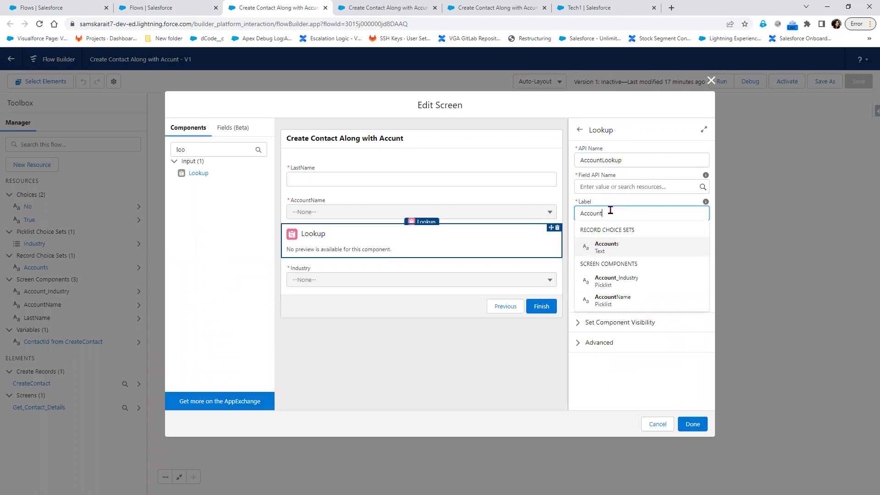
click(830, 237)
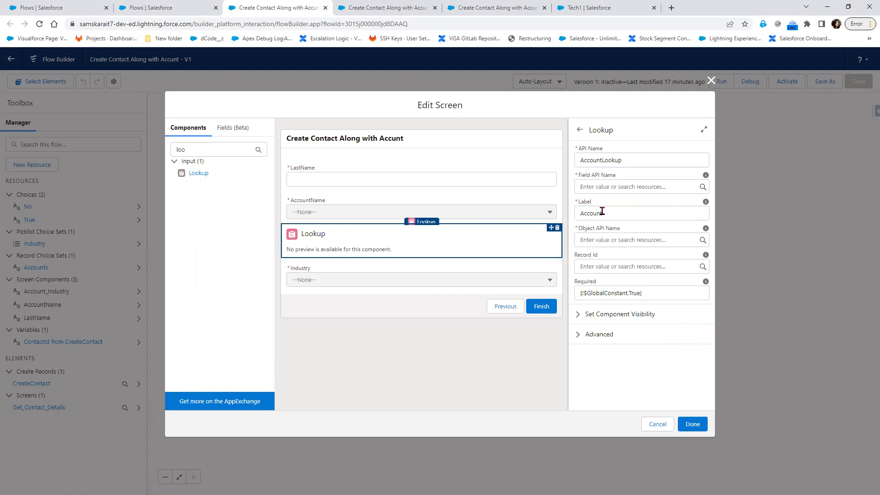
click(603, 211)
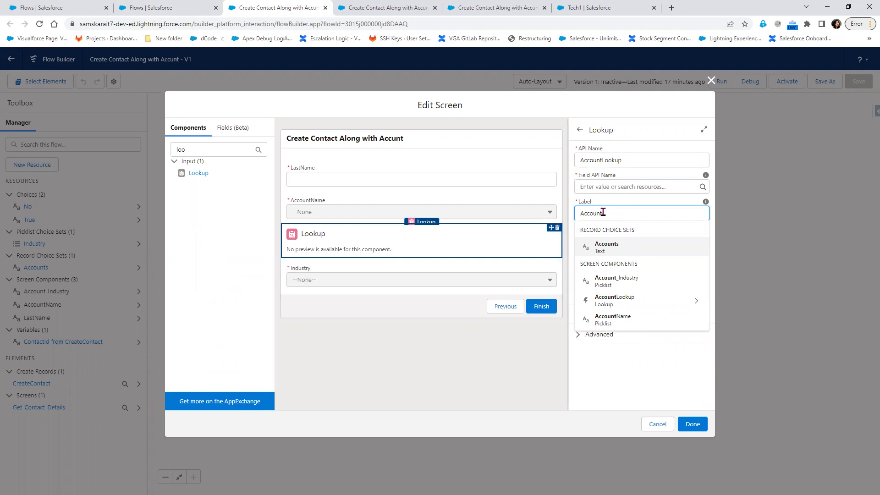
click(616, 247)
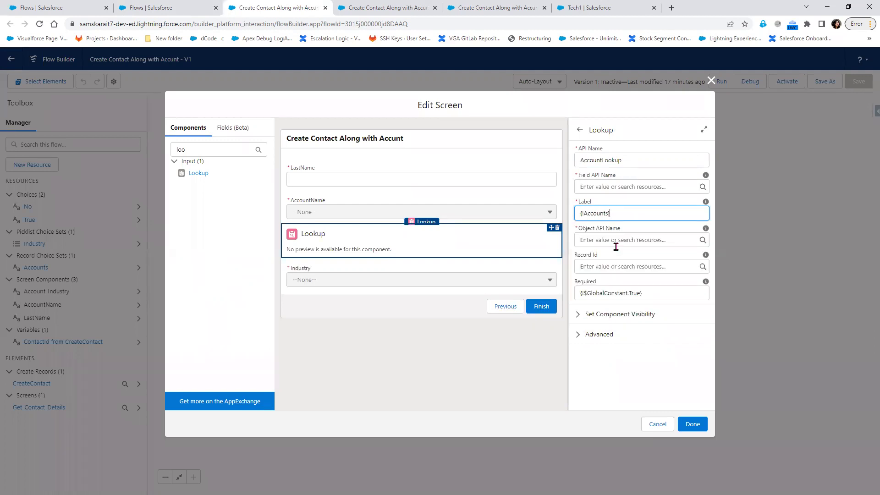
click(606, 266)
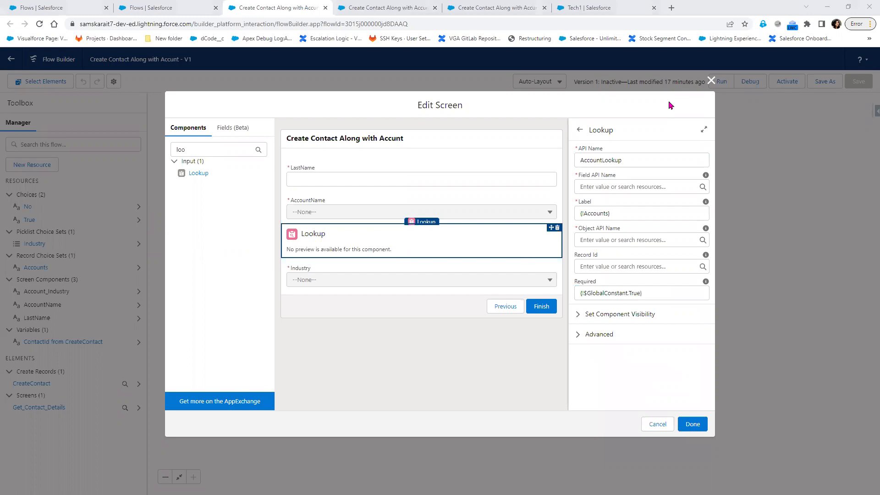
Step: Check the Stage line in the Notepad++ notes and examine the Tech1 opportunity's fields in Salesforce, including Order Number
key(alt+Tab)
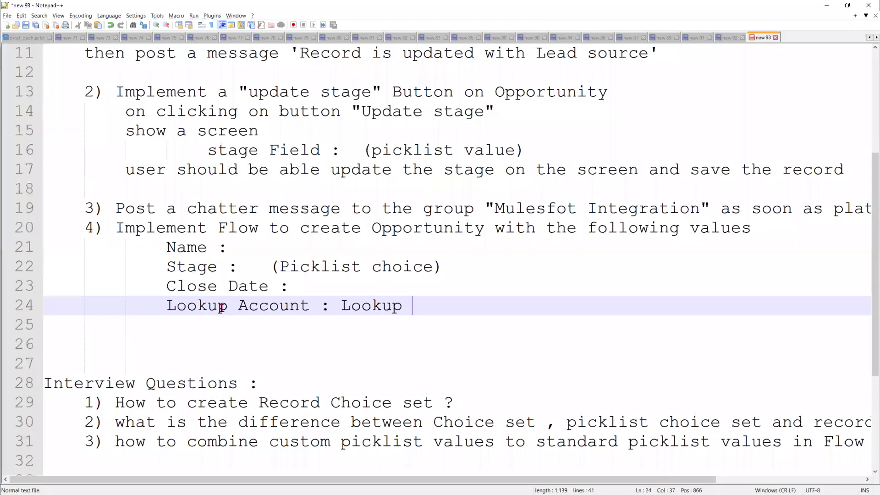
double_click(193, 271)
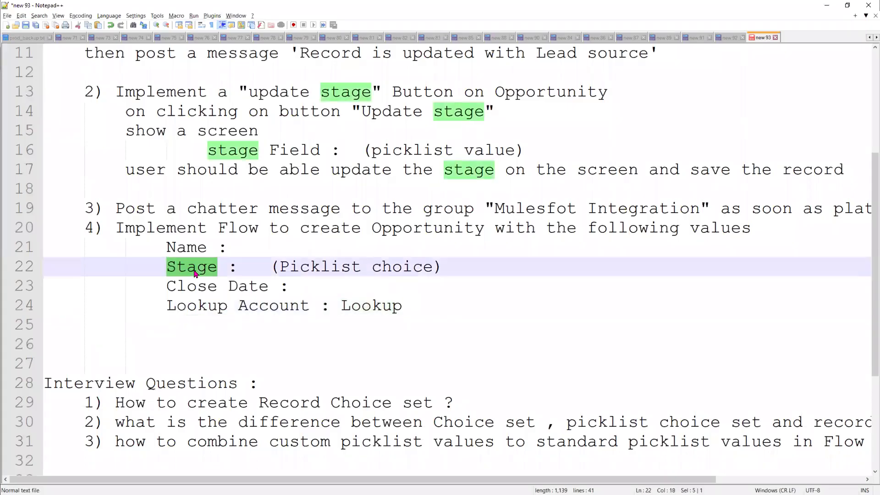
key(alt+Tab)
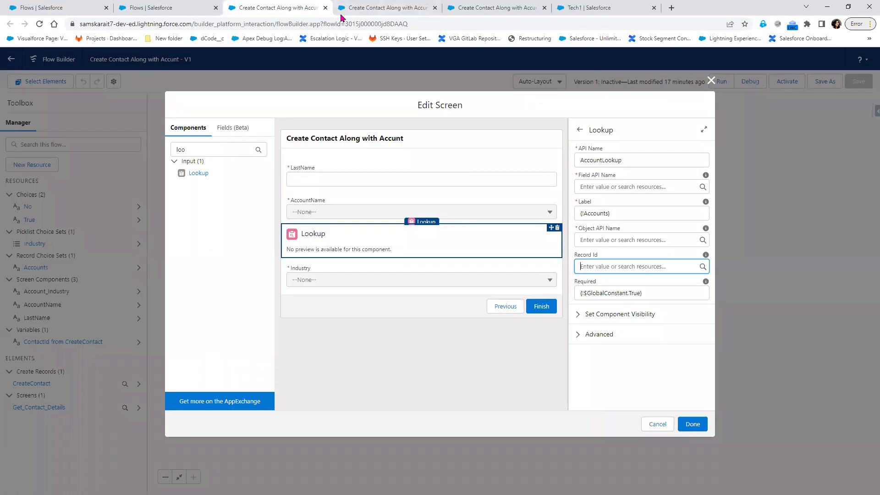
click(600, 13)
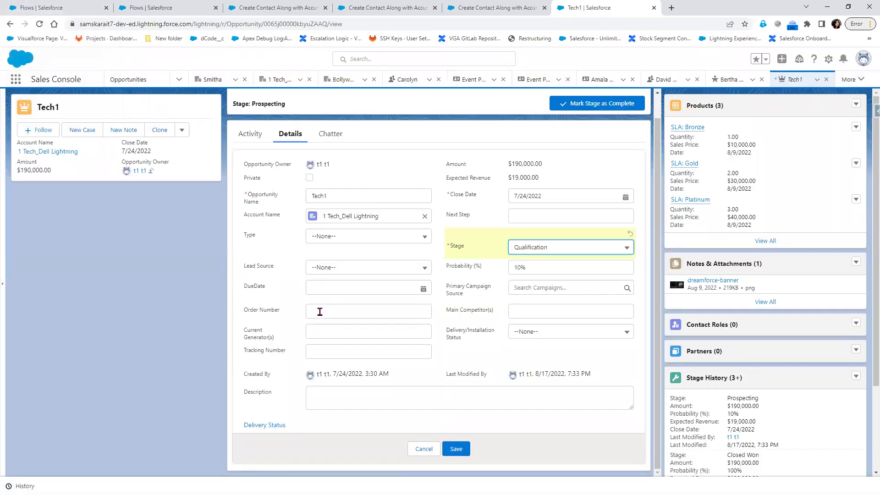
click(352, 318)
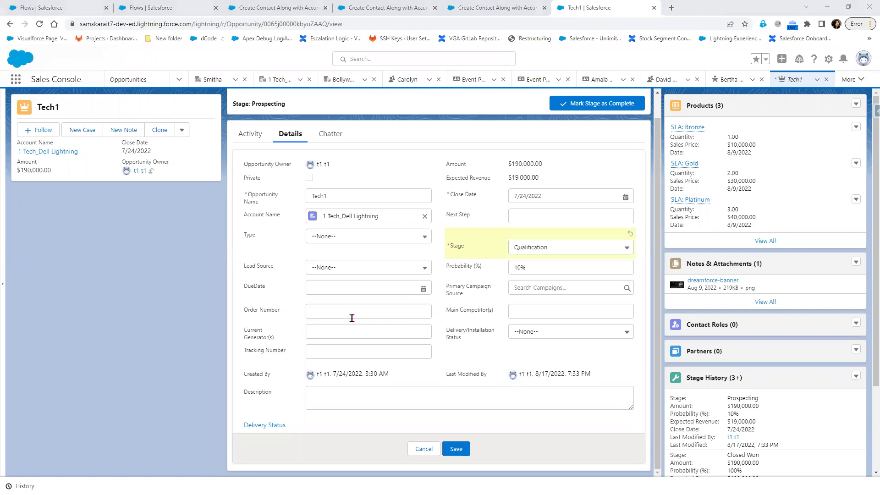
Step: Switch to the Notepad++ notes and add the line 'Order Number : (choice set : 1,2,3)' below Lookup Account, checking the field against the opportunity
key(alt+Tab)
click(417, 310)
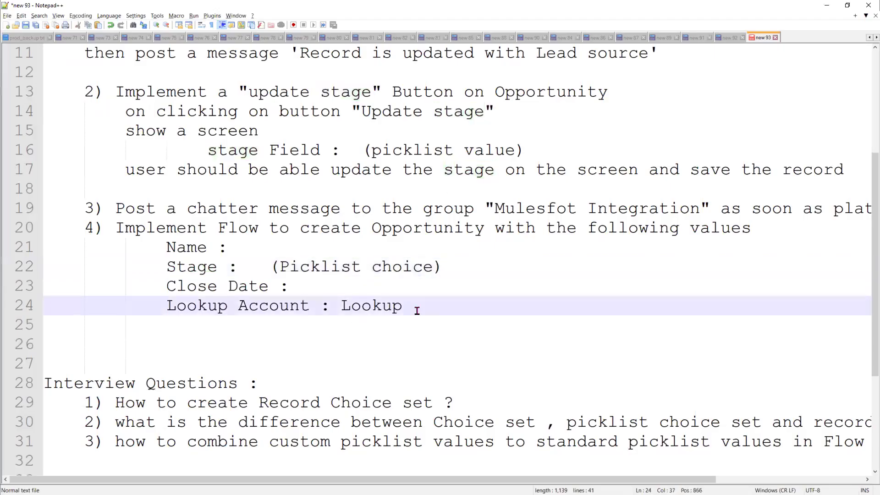
key(Return)
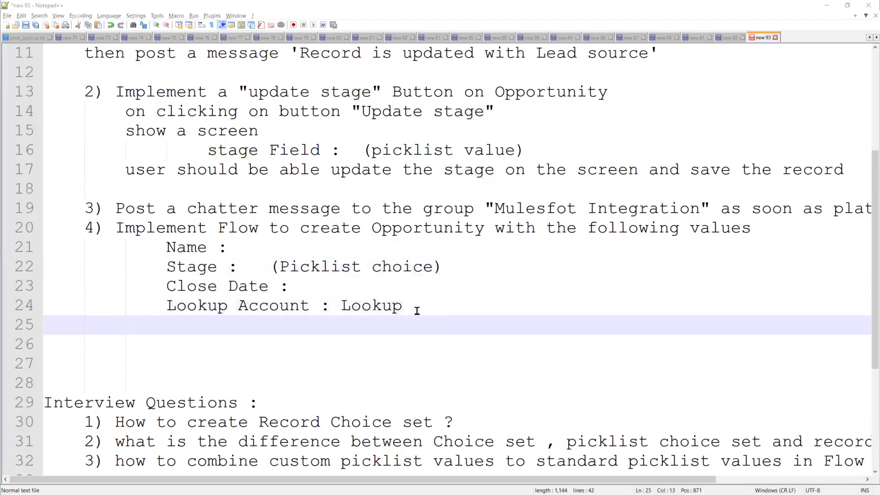
key(alt+Tab)
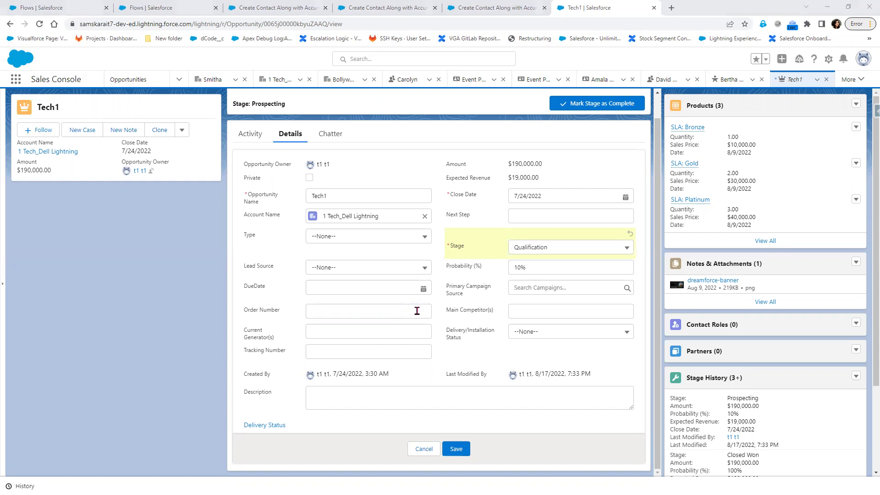
text(Order)
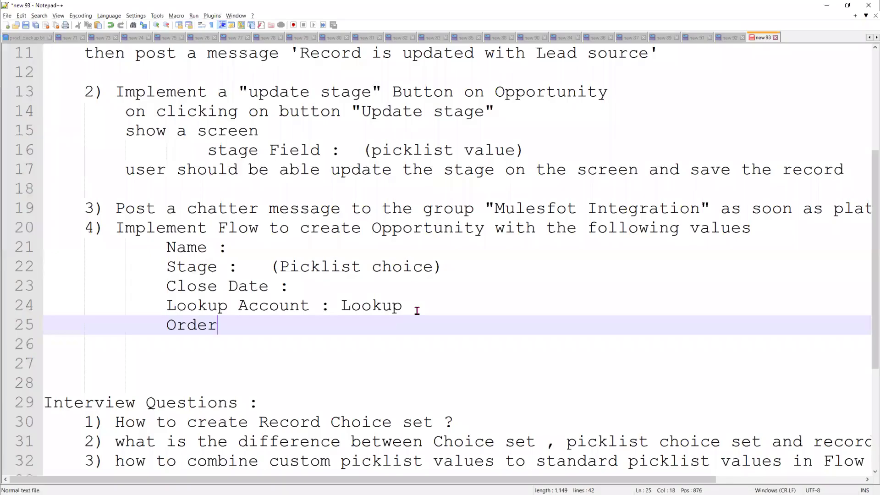
text( Number )
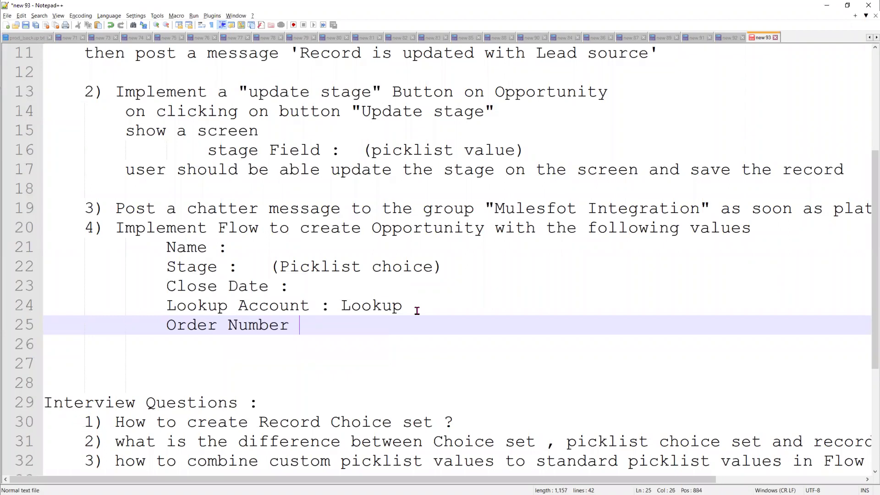
text(: (c)
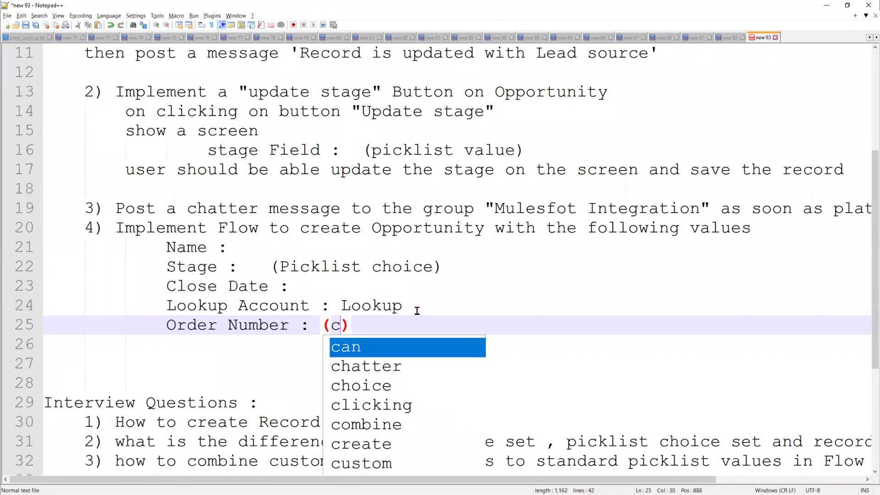
text(hoic)
text(e set )
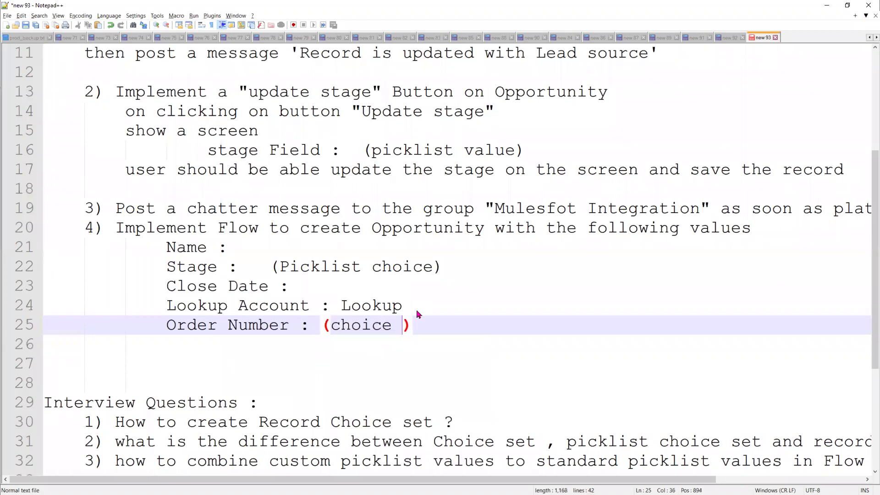
text(: 1,2,3)
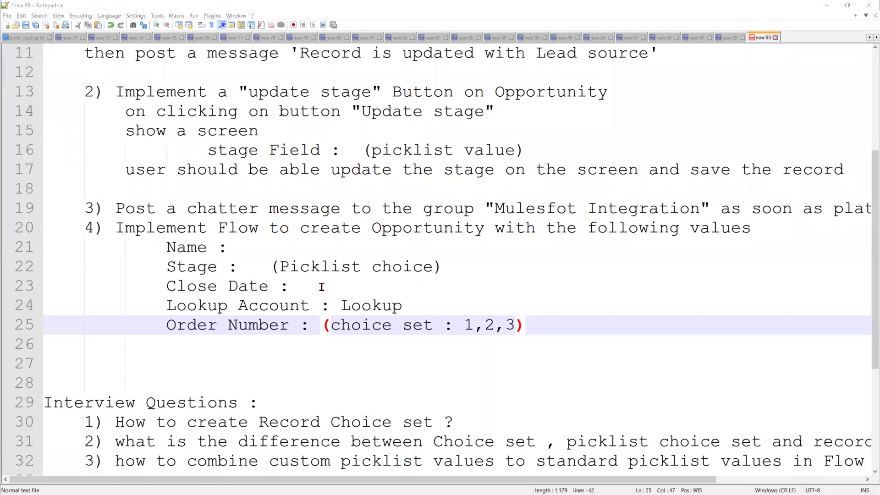
key(alt+Tab)
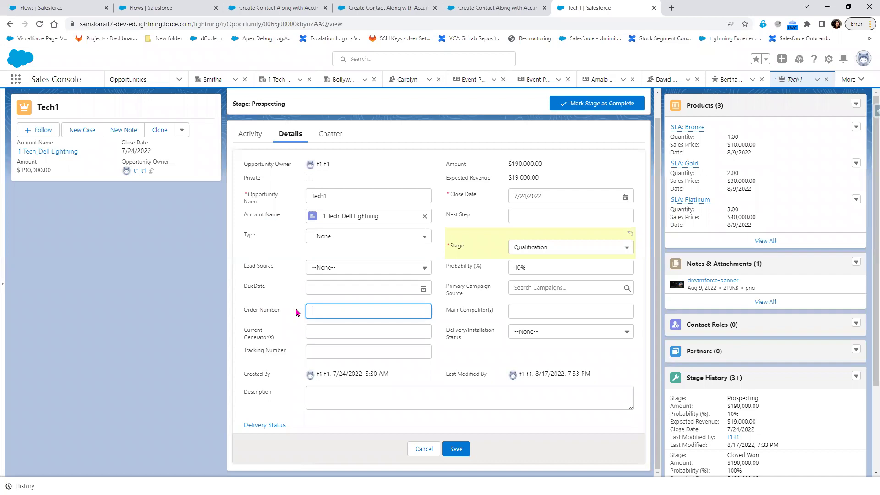
key(alt+Tab)
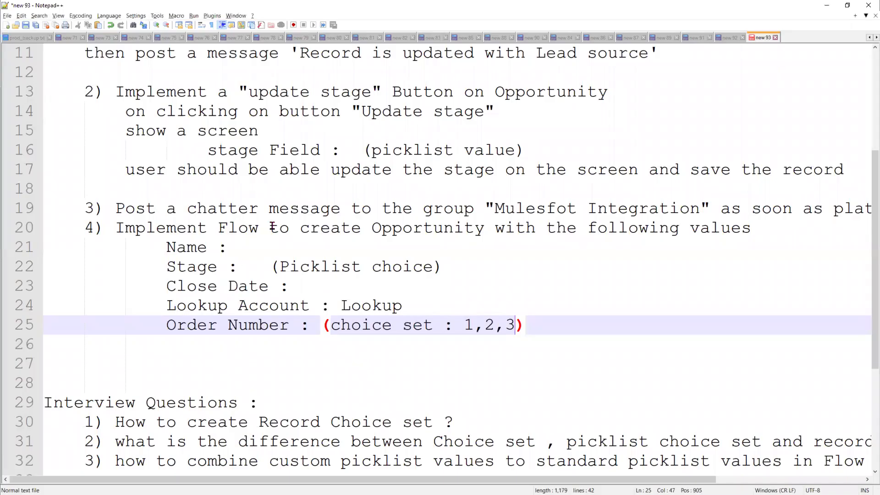
Step: Add the line 'Account (Picklist)' below the Order Number line in assignment 4
key(Down)
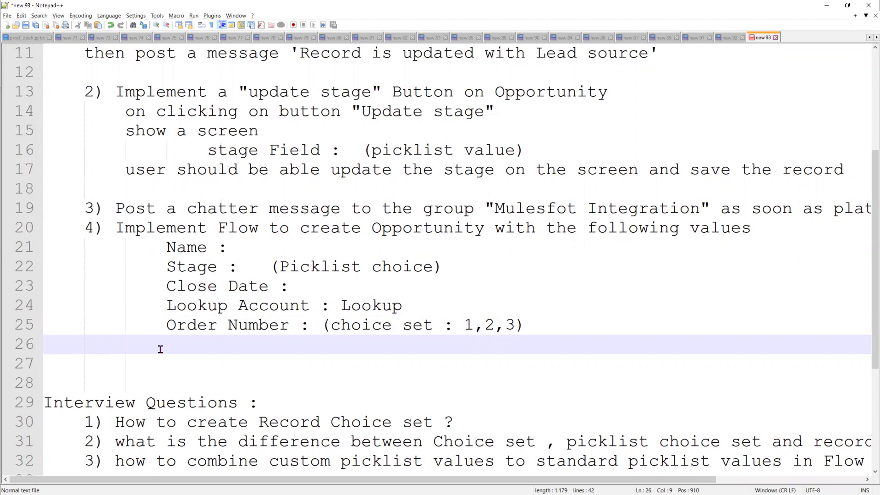
key(Tab)
text(Account )
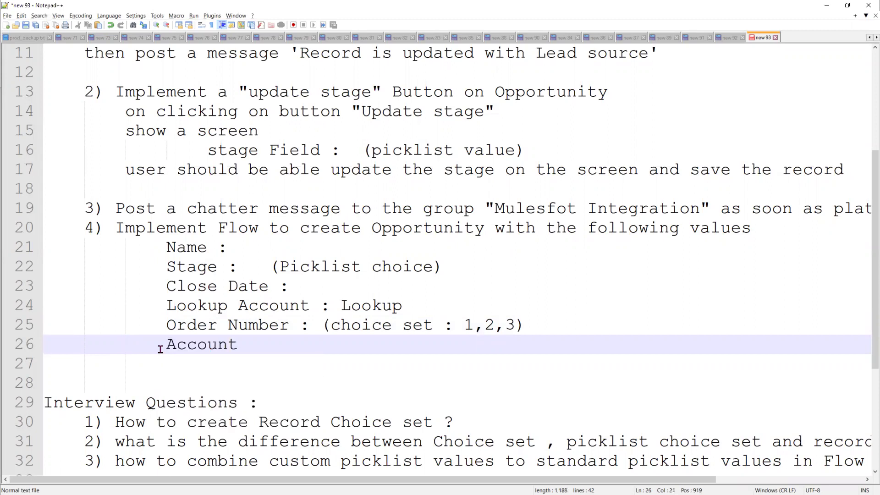
text((Pic)
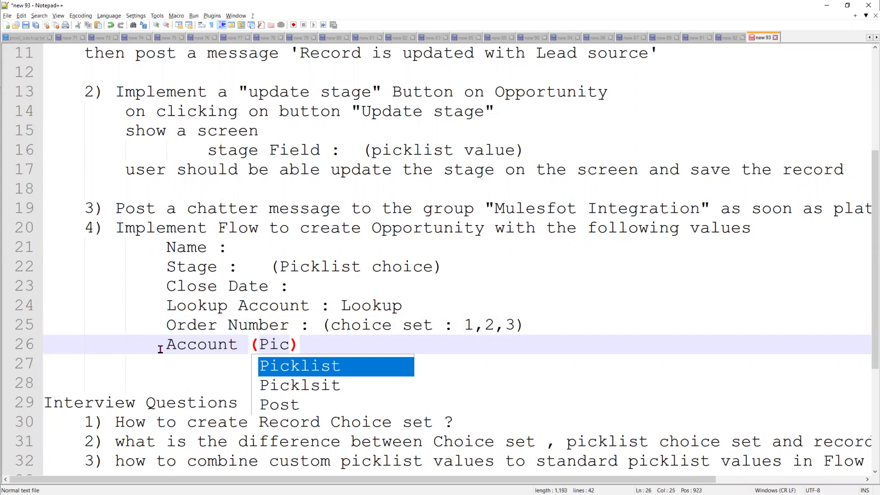
text(klist)
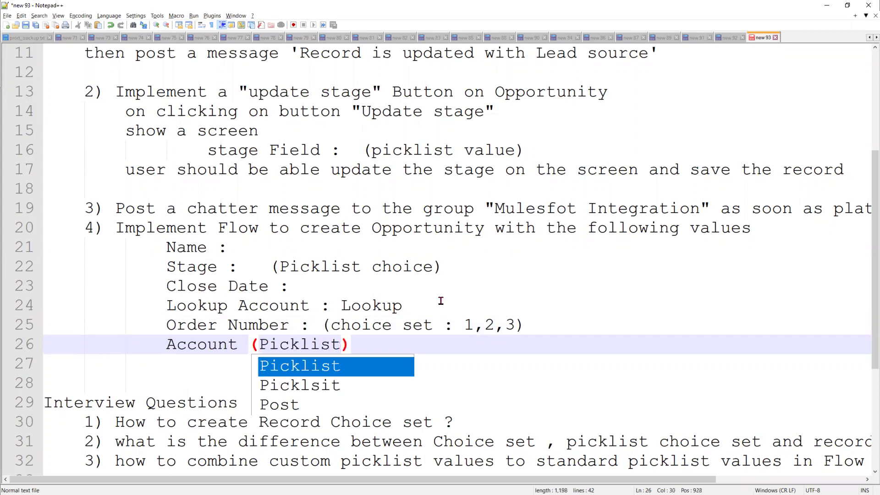
key(Escape)
Step: Insert 'Lookup' before 'Account (Picklist)' on the line below Order Number, matching the Lookup Account line's wording
key(Up)
key(Up)
key(End)
key(shift+Home)
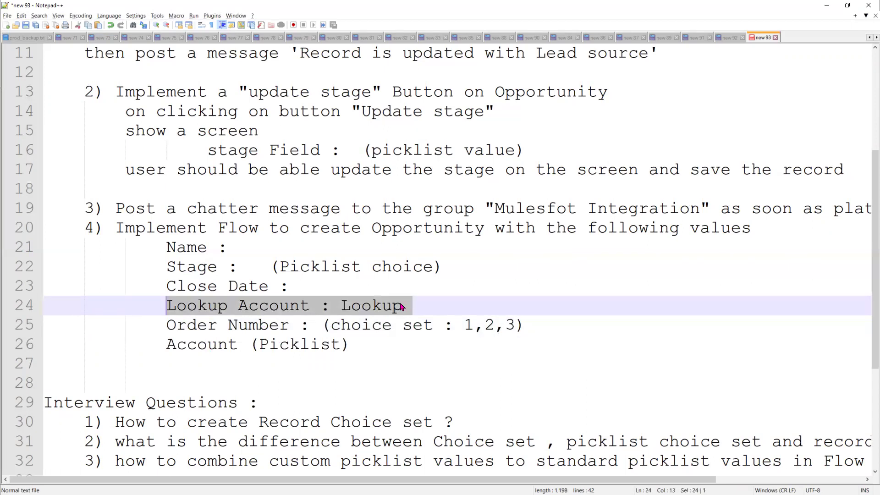
click(177, 346)
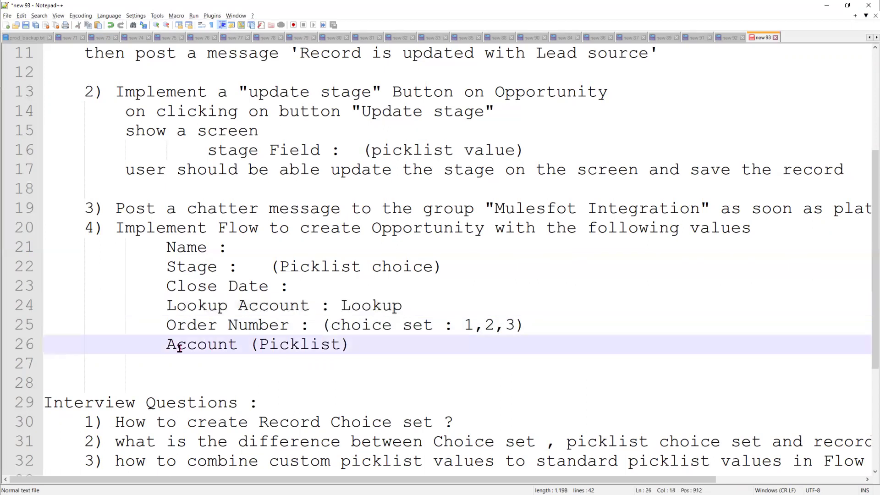
click(170, 344)
text(L)
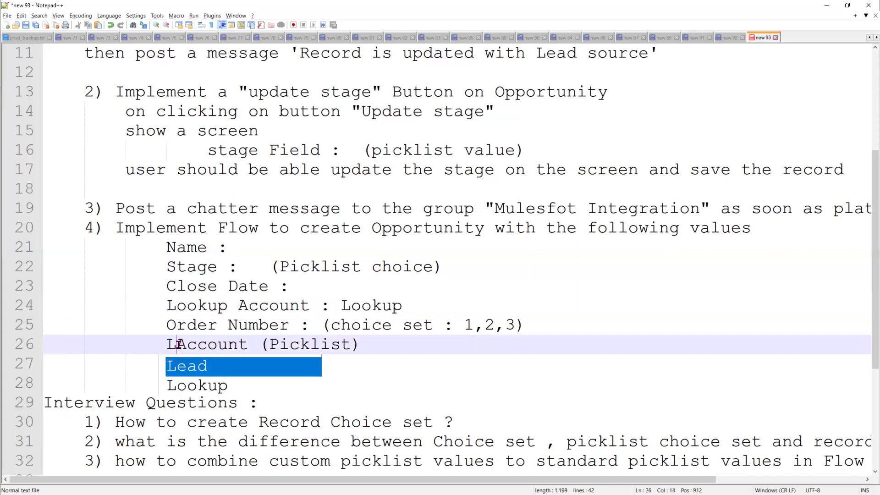
text(ookup)
Step: Move the 'Lookup Account (Picklist)' text into square brackets at the end of the Lookup Account line and review the notes
drag(429, 344, 154, 350)
key(ctrl+c)
key(Delete)
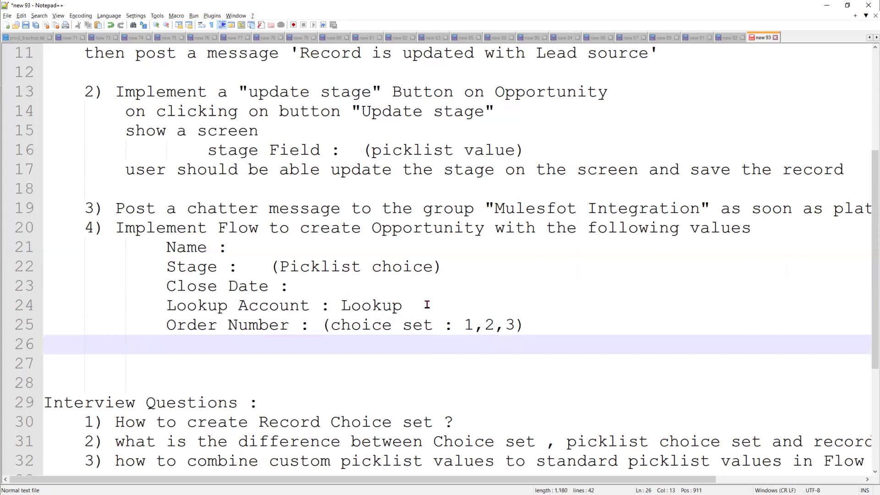
click(432, 302)
text([)
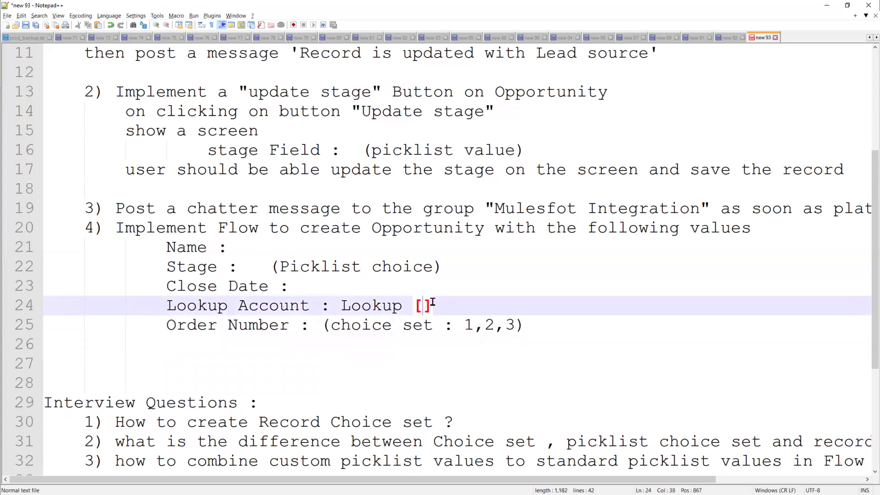
key(ctrl+v)
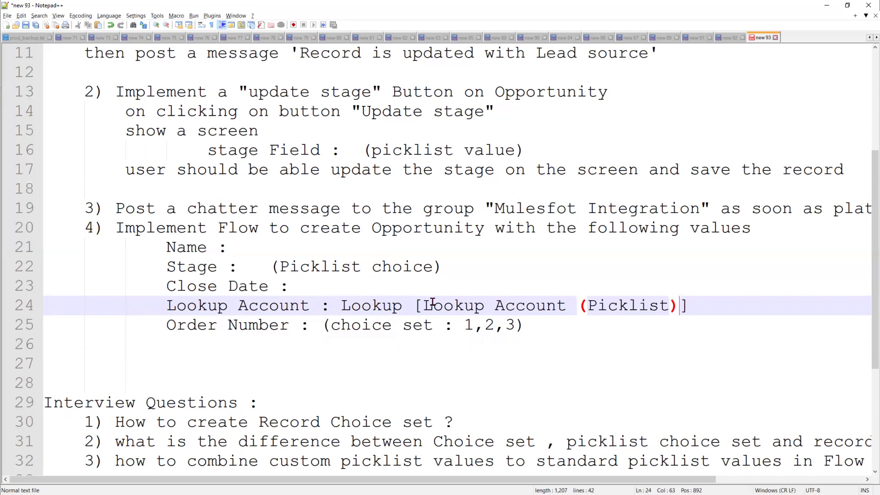
scroll(417, 285, up, 4)
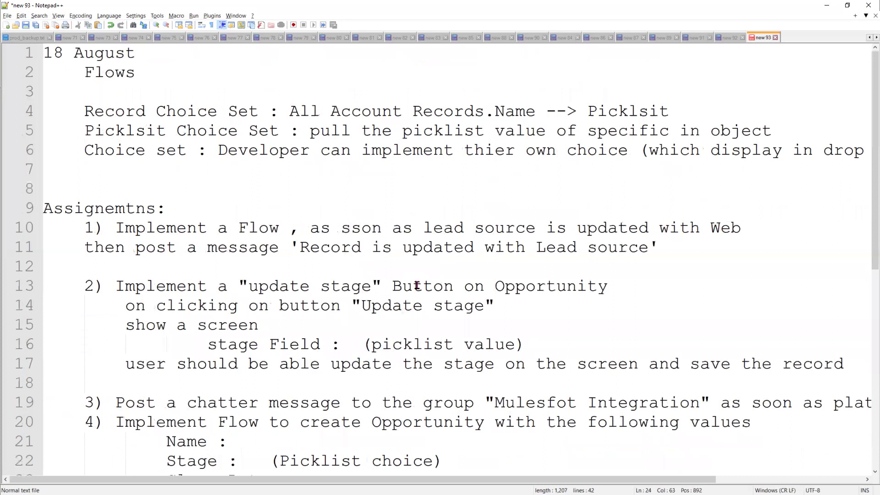
scroll(417, 285, down, 4)
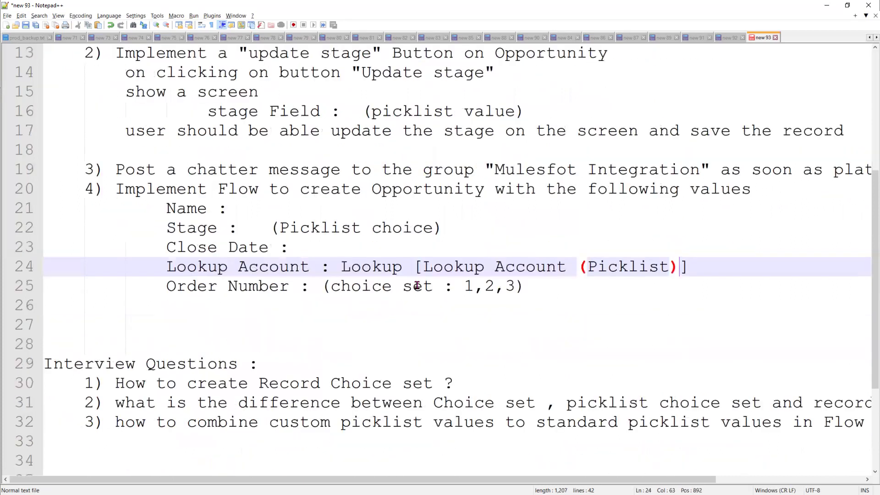